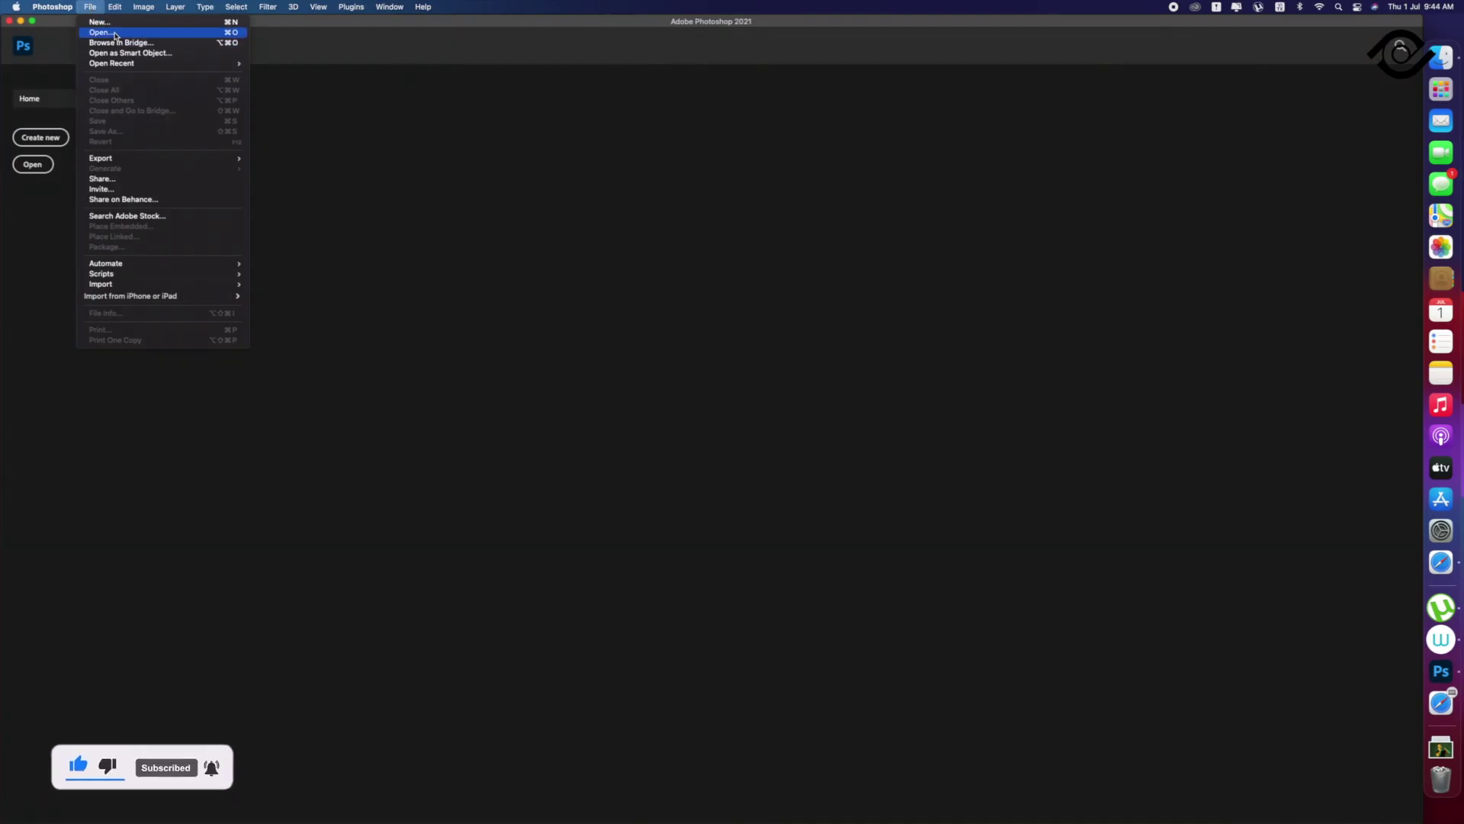
# Step: Open the soccer player JPG from the Desktop's football folder
pyautogui.click(101, 32)
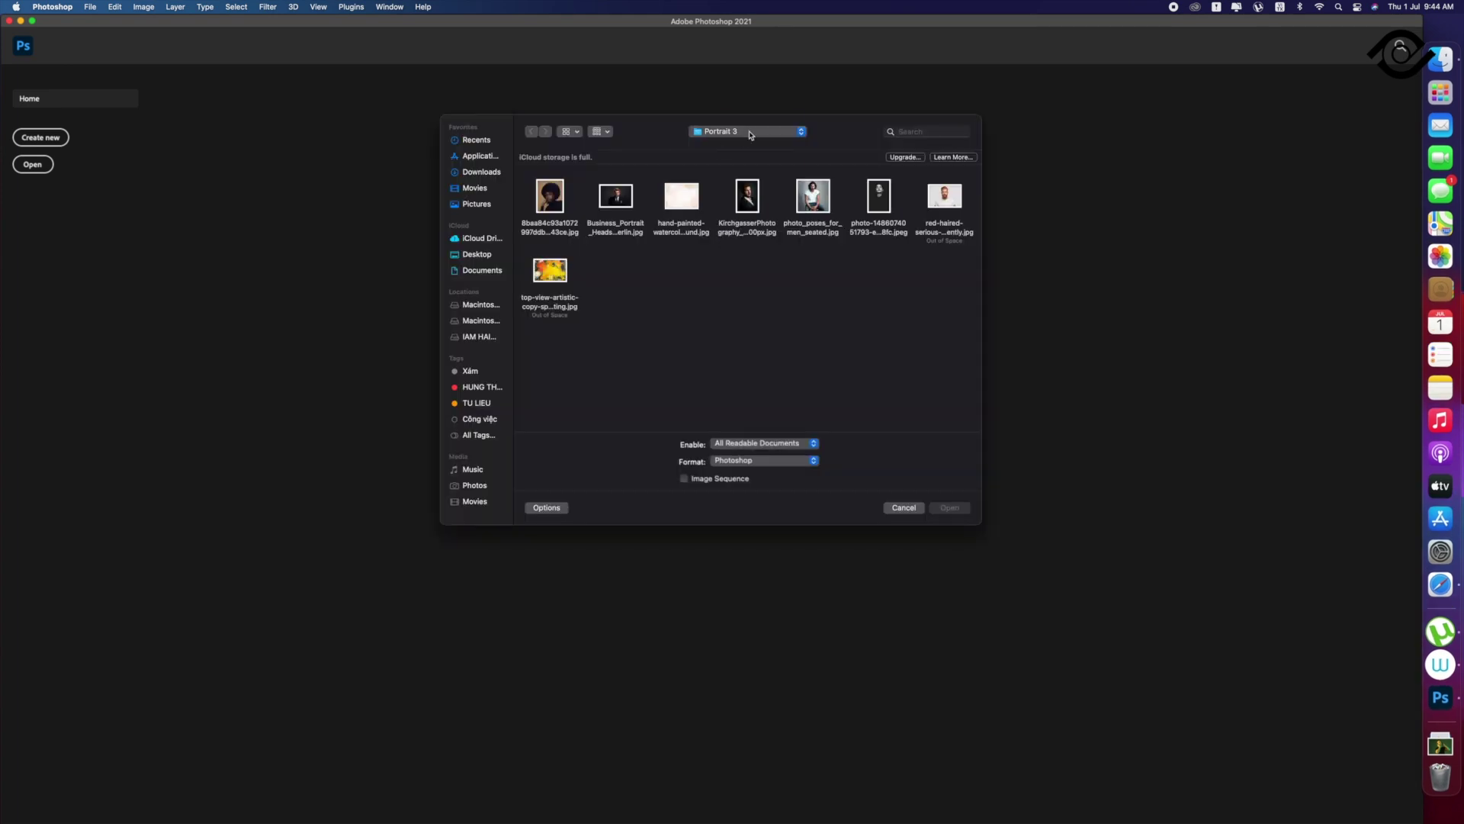
pyautogui.click(752, 131)
pyautogui.click(751, 154)
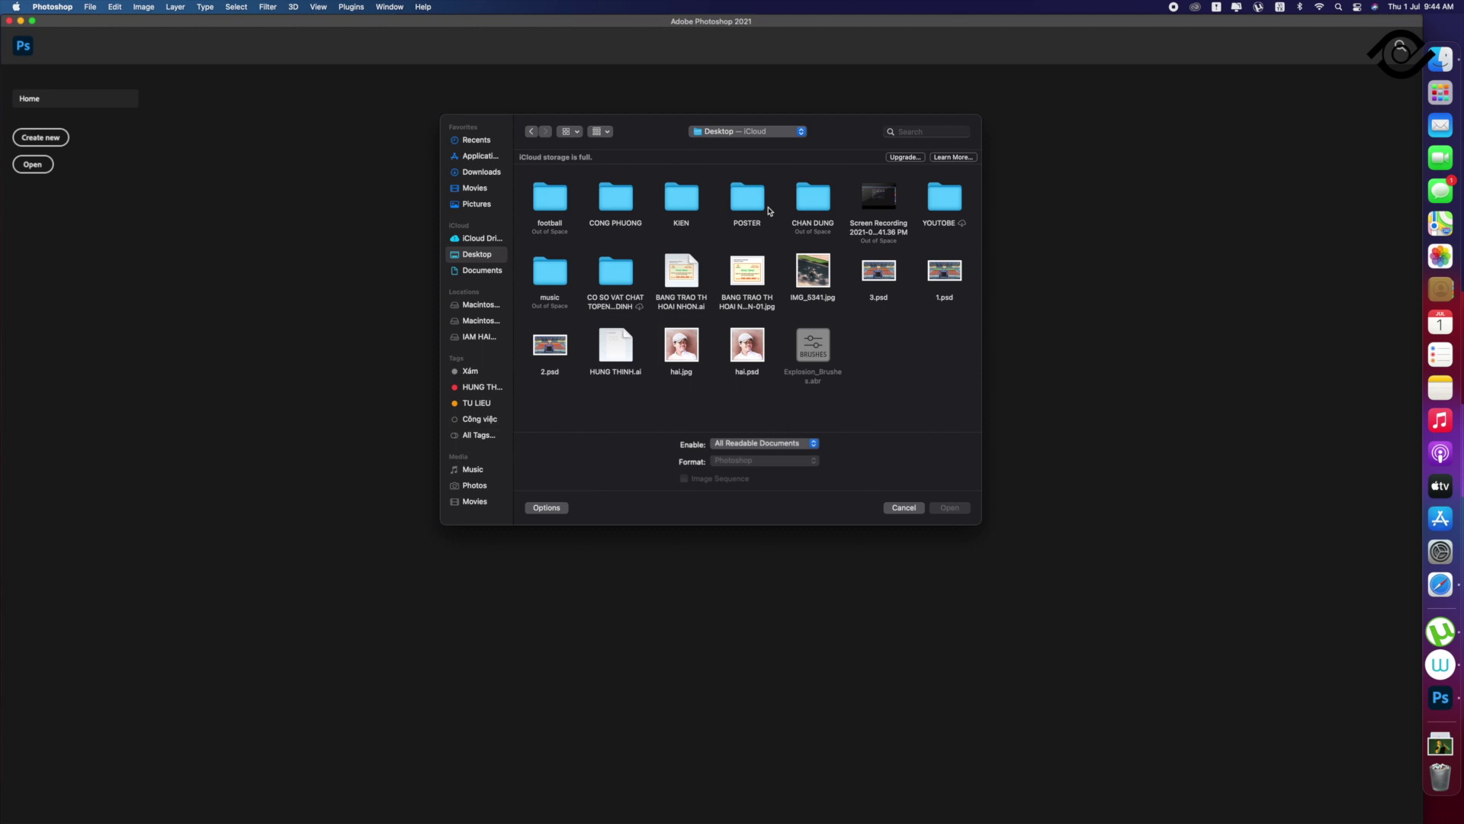
pyautogui.click(550, 199)
pyautogui.click(949, 507)
pyautogui.click(967, 507)
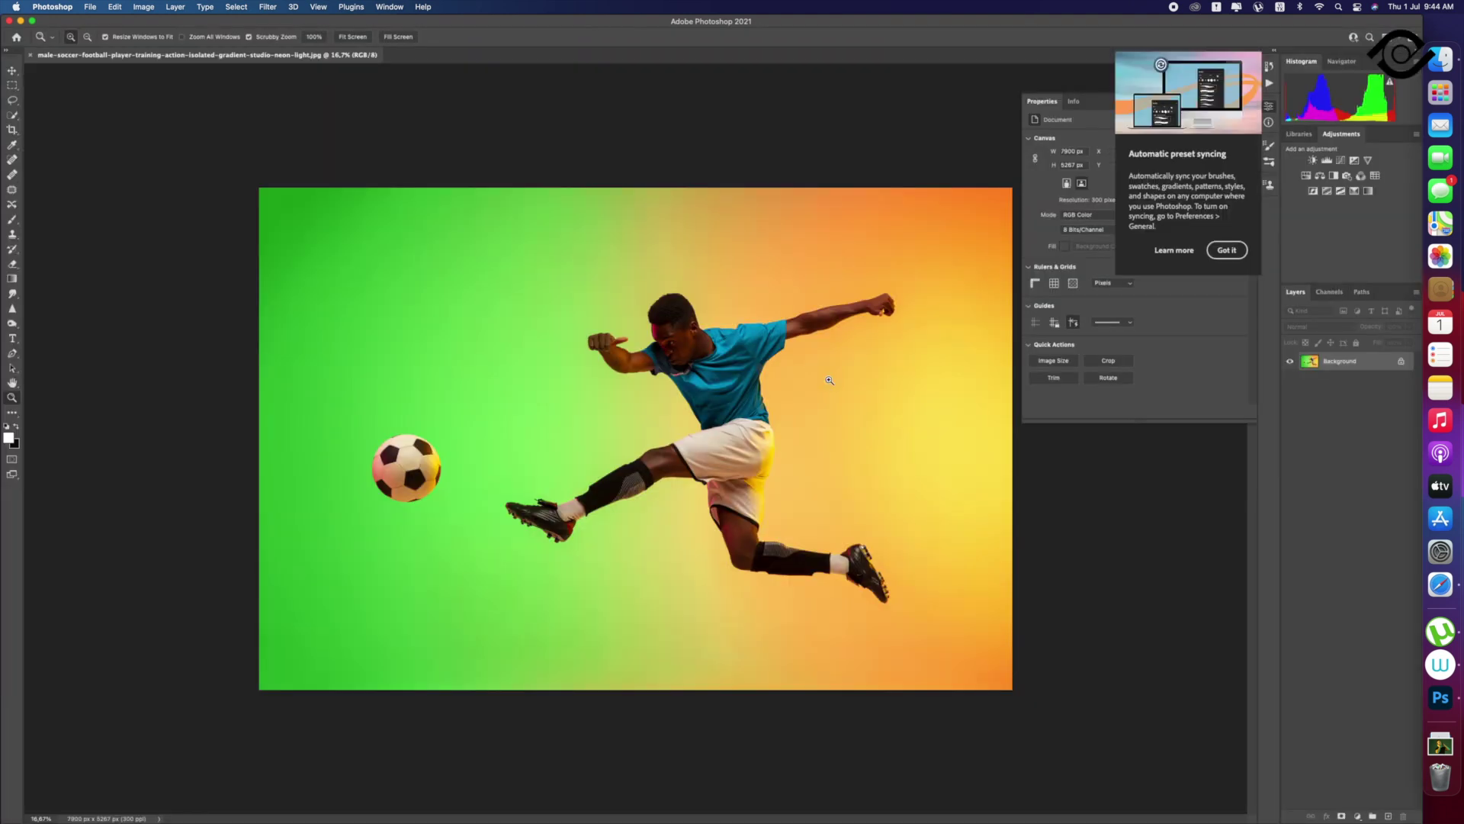
# Step: Dismiss the preset-syncing notice, collapse the Properties panel and zoom in on the player photo
pyautogui.click(1225, 256)
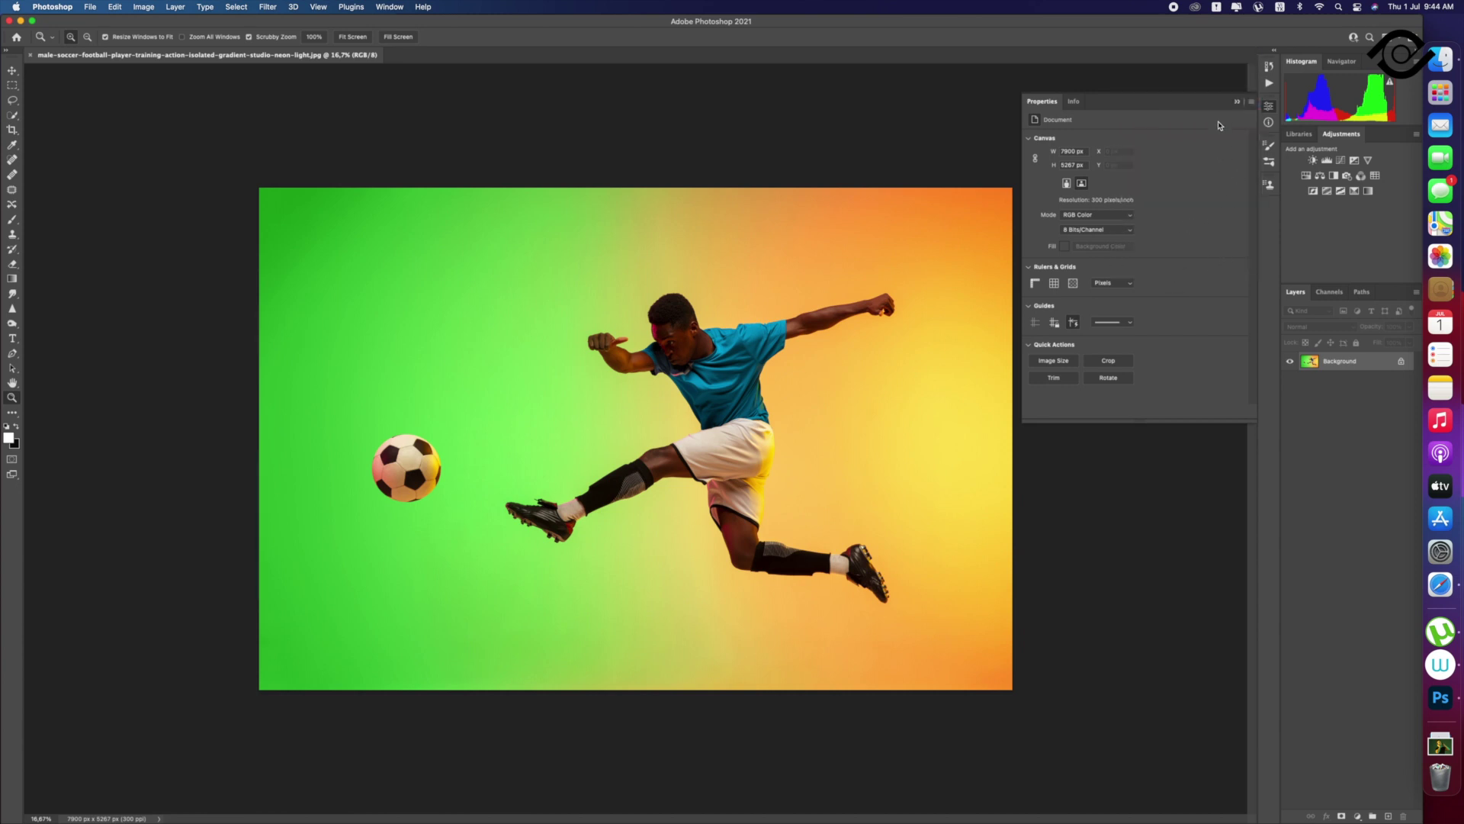
pyautogui.click(1237, 101)
pyautogui.moveTo(874, 433); pyautogui.dragTo(894, 436)
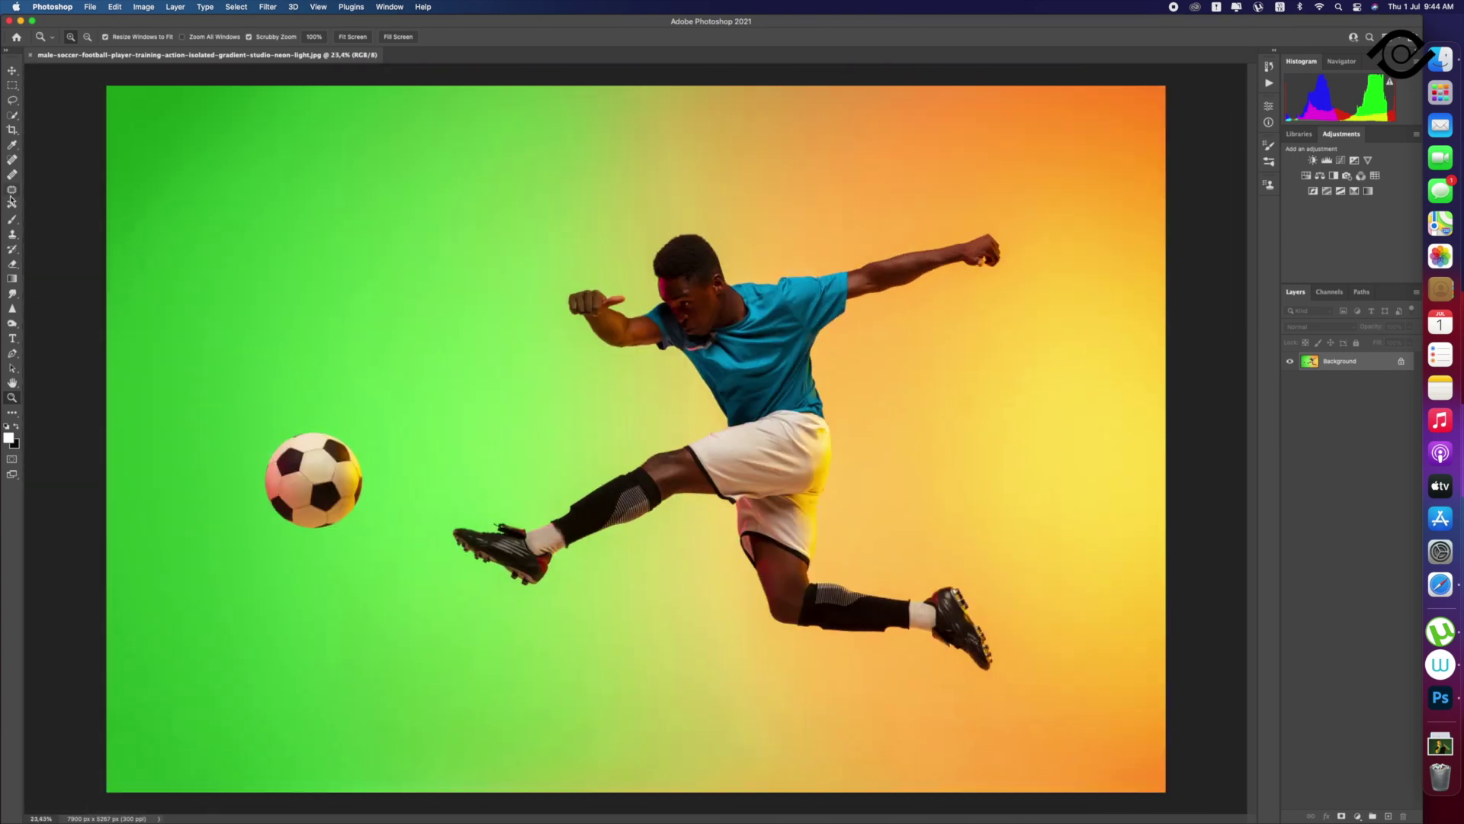
pyautogui.click(12, 85)
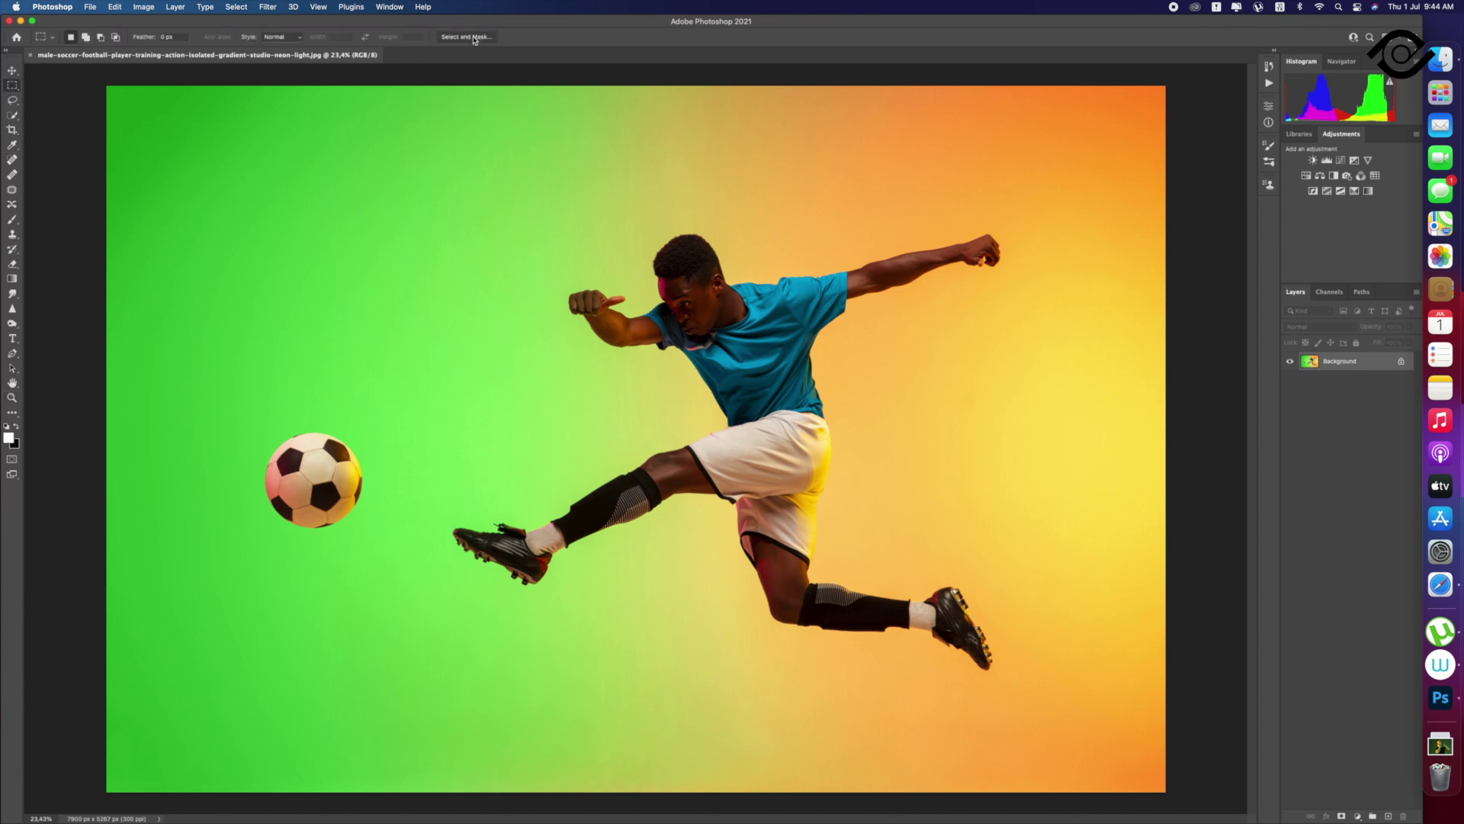
# Step: In Select and Mask, set overlay opacity to 79%, run Select Subject, and zoom to the shirt edge
pyautogui.click(473, 37)
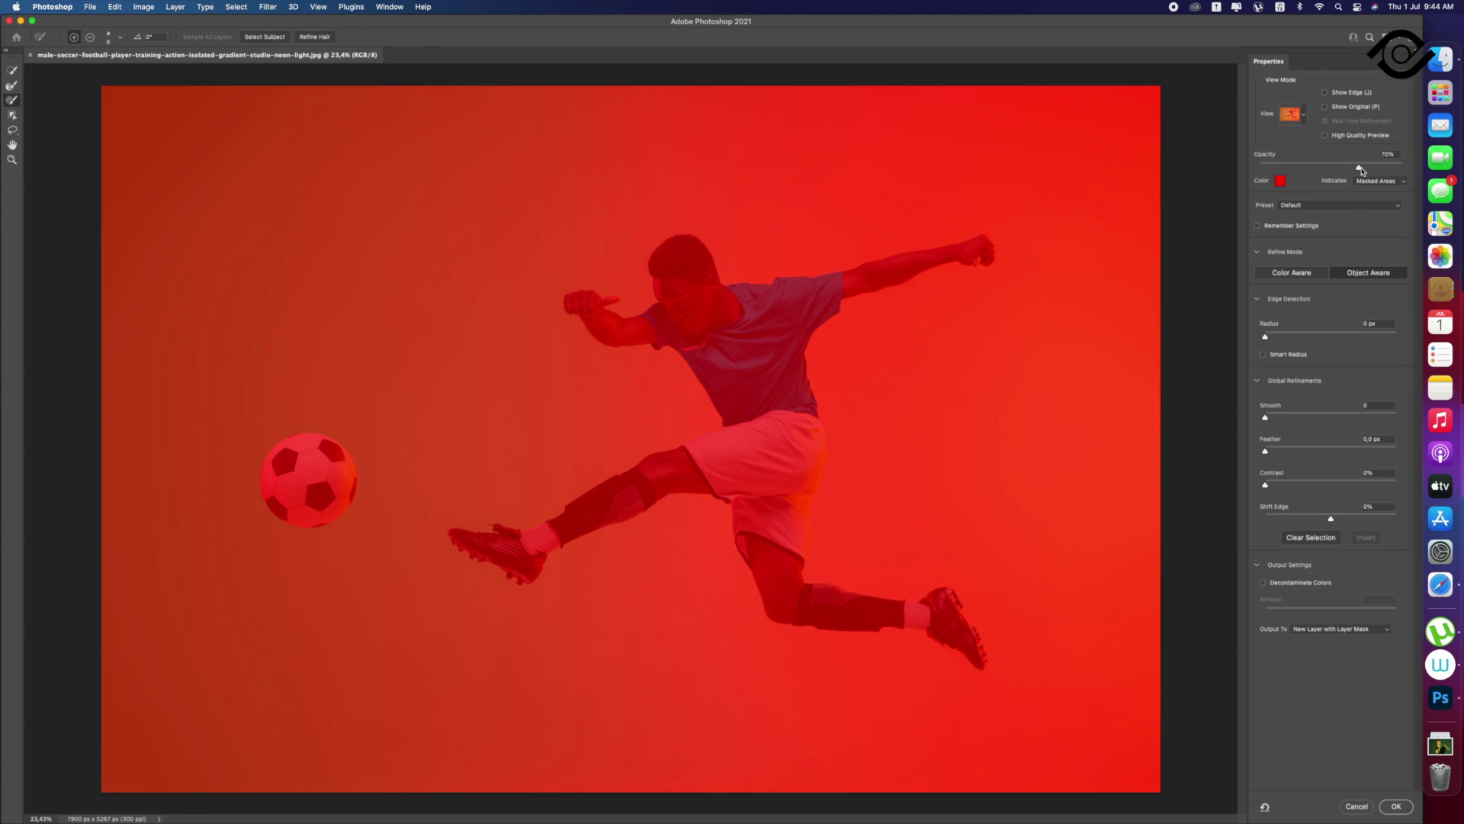
pyautogui.moveTo(1357, 168); pyautogui.dragTo(1374, 169)
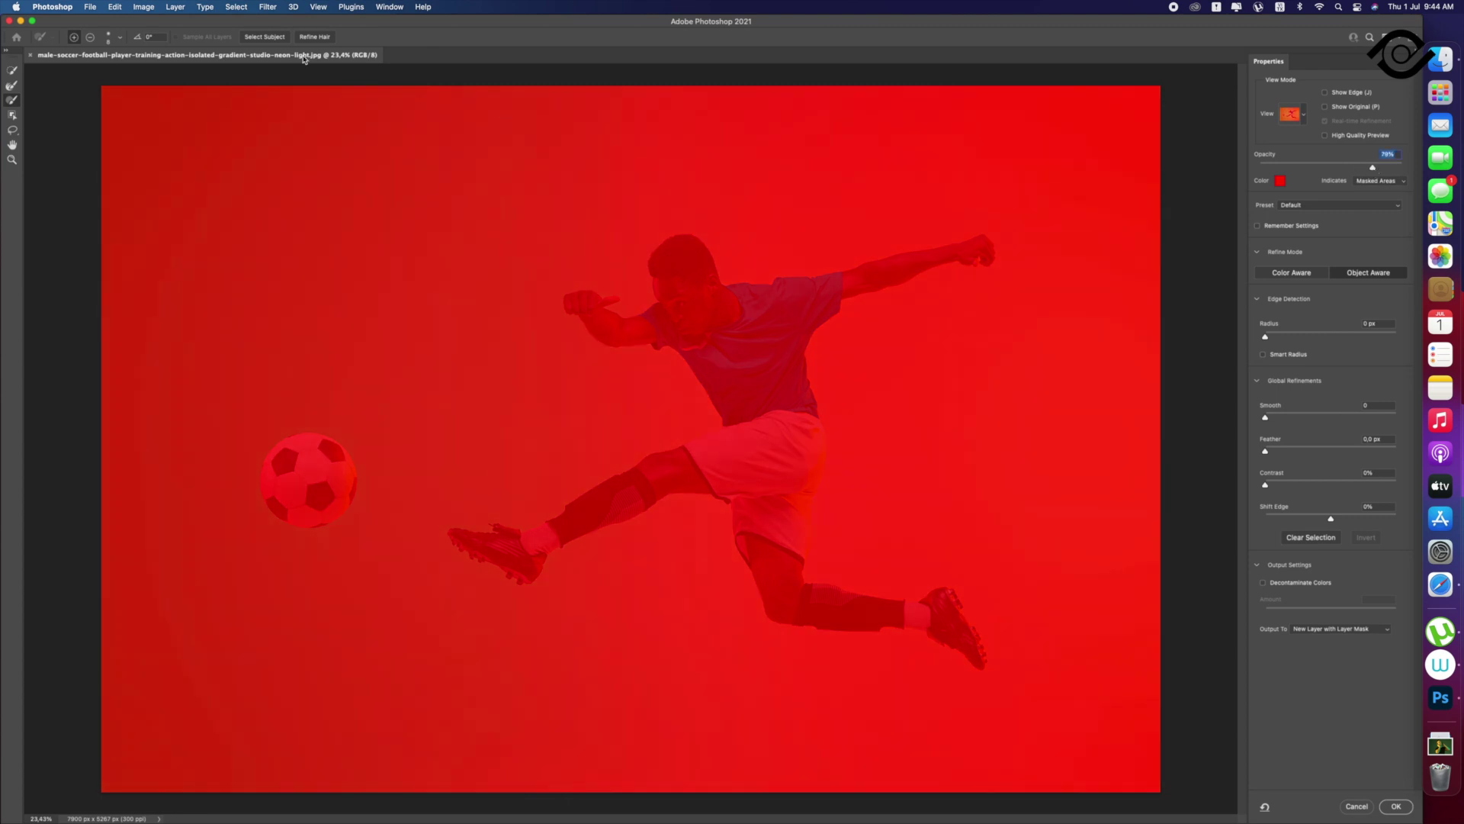
pyautogui.click(272, 37)
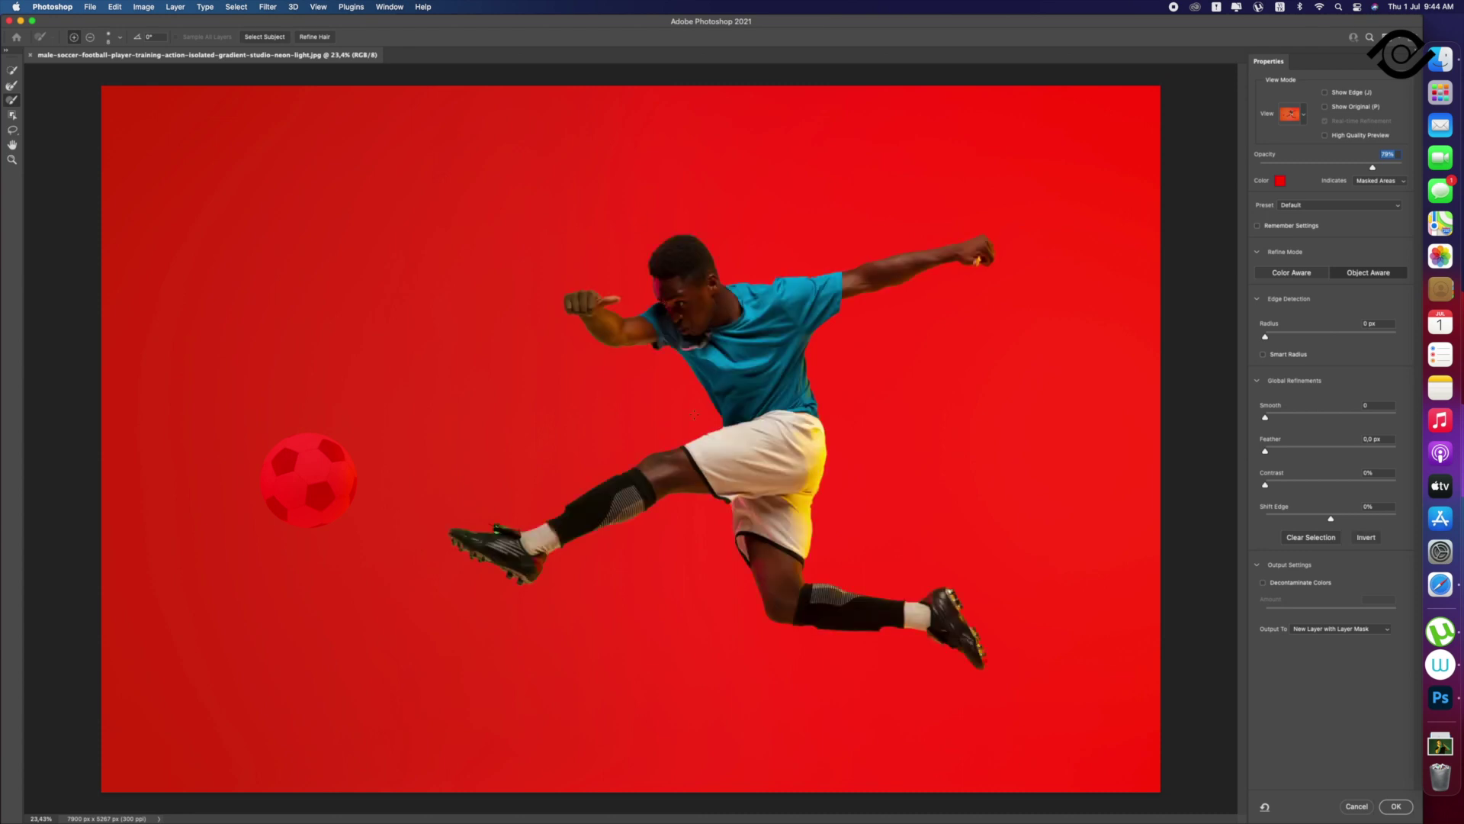
pyautogui.press('super+plus')
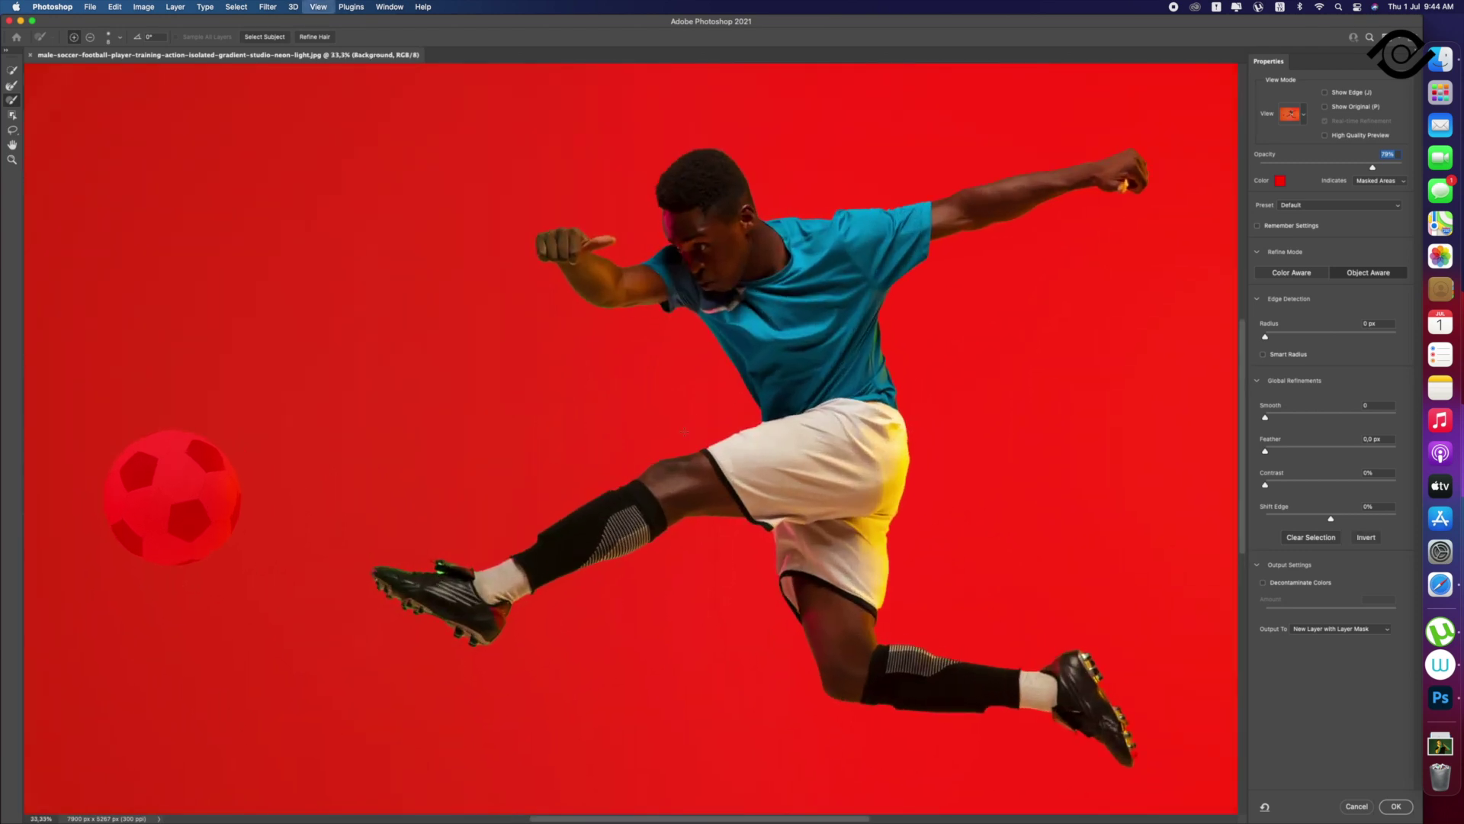
pyautogui.press('super+plus')
pyautogui.press('super+plus')
pyautogui.press('super+plus')
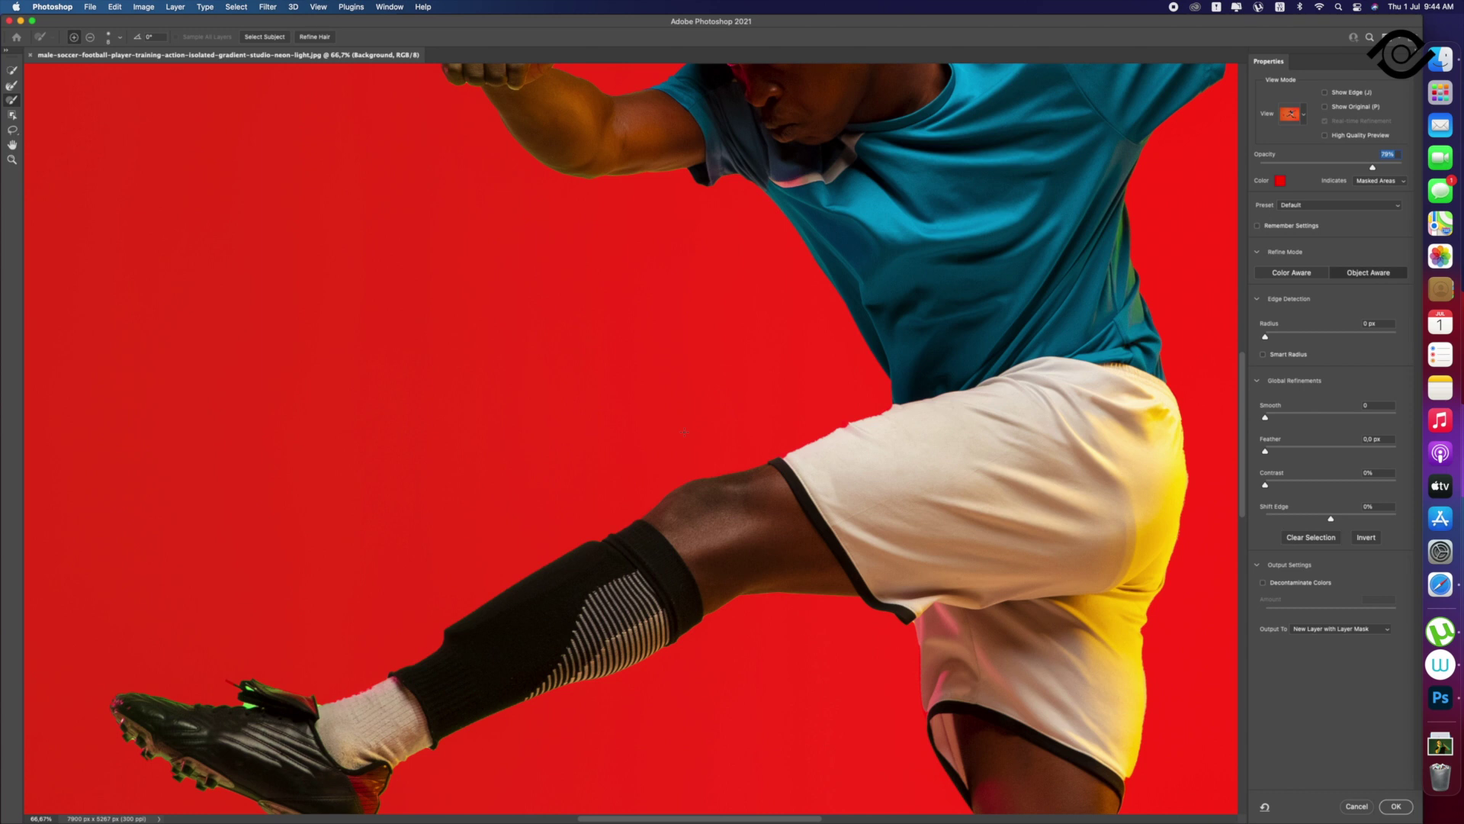
pyautogui.press('super+plus')
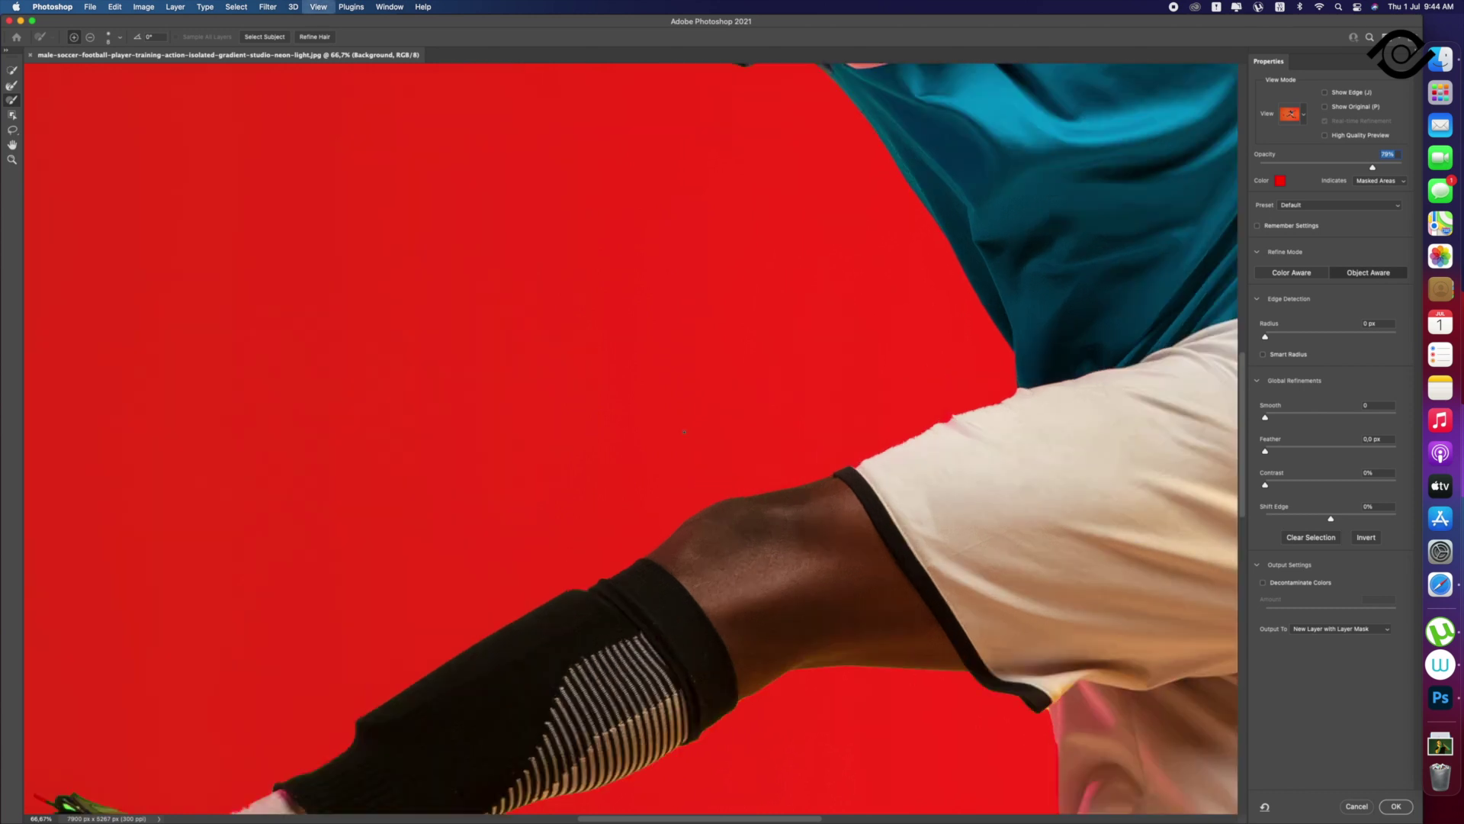
pyautogui.press('super+plus')
pyautogui.hscroll(10, 694, 436)
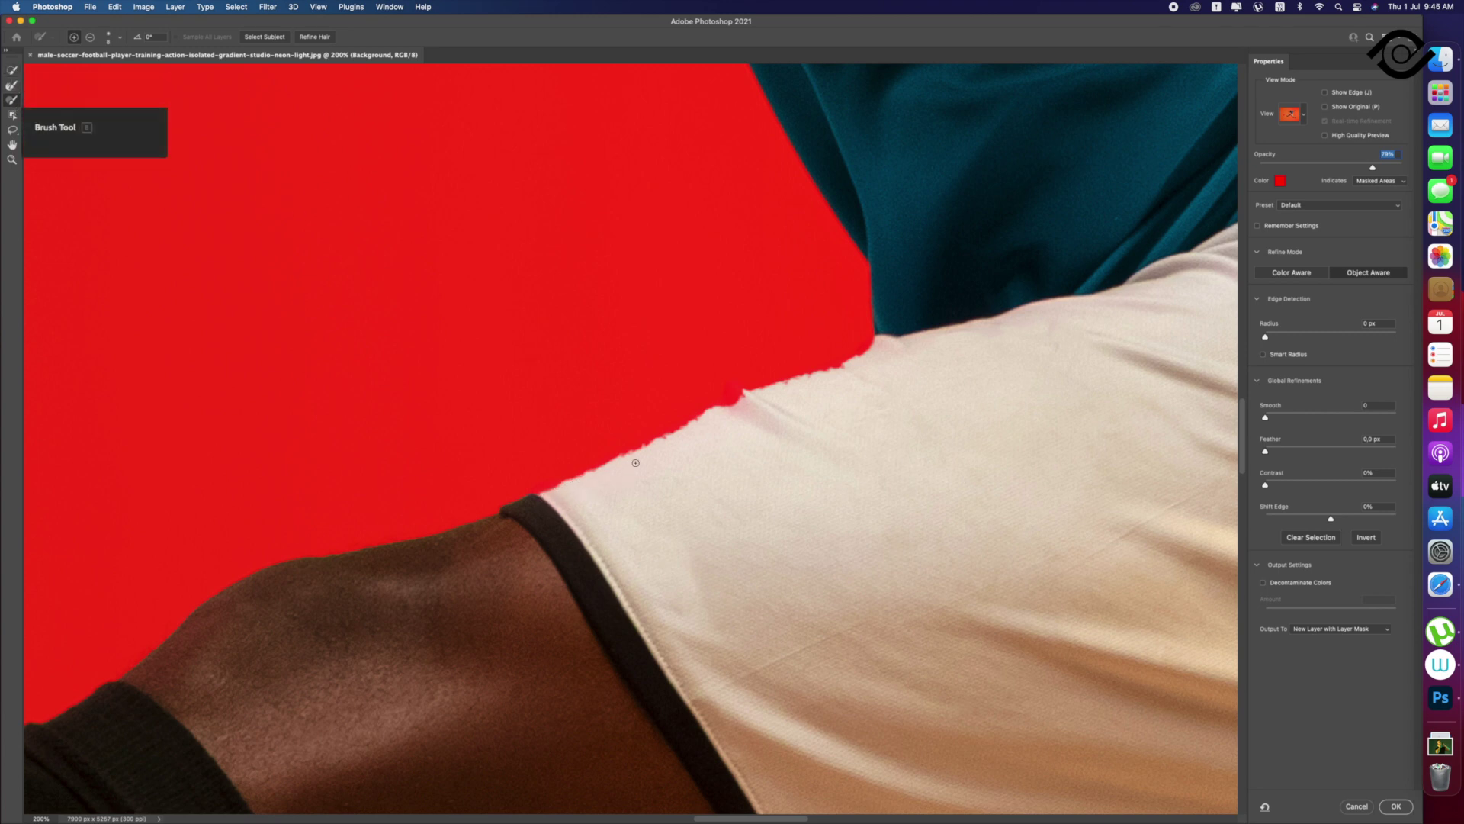
# Step: Brush the selection edge smooth along the white shirt, removing the red bump
pyautogui.moveTo(847, 364); pyautogui.dragTo(637, 451)
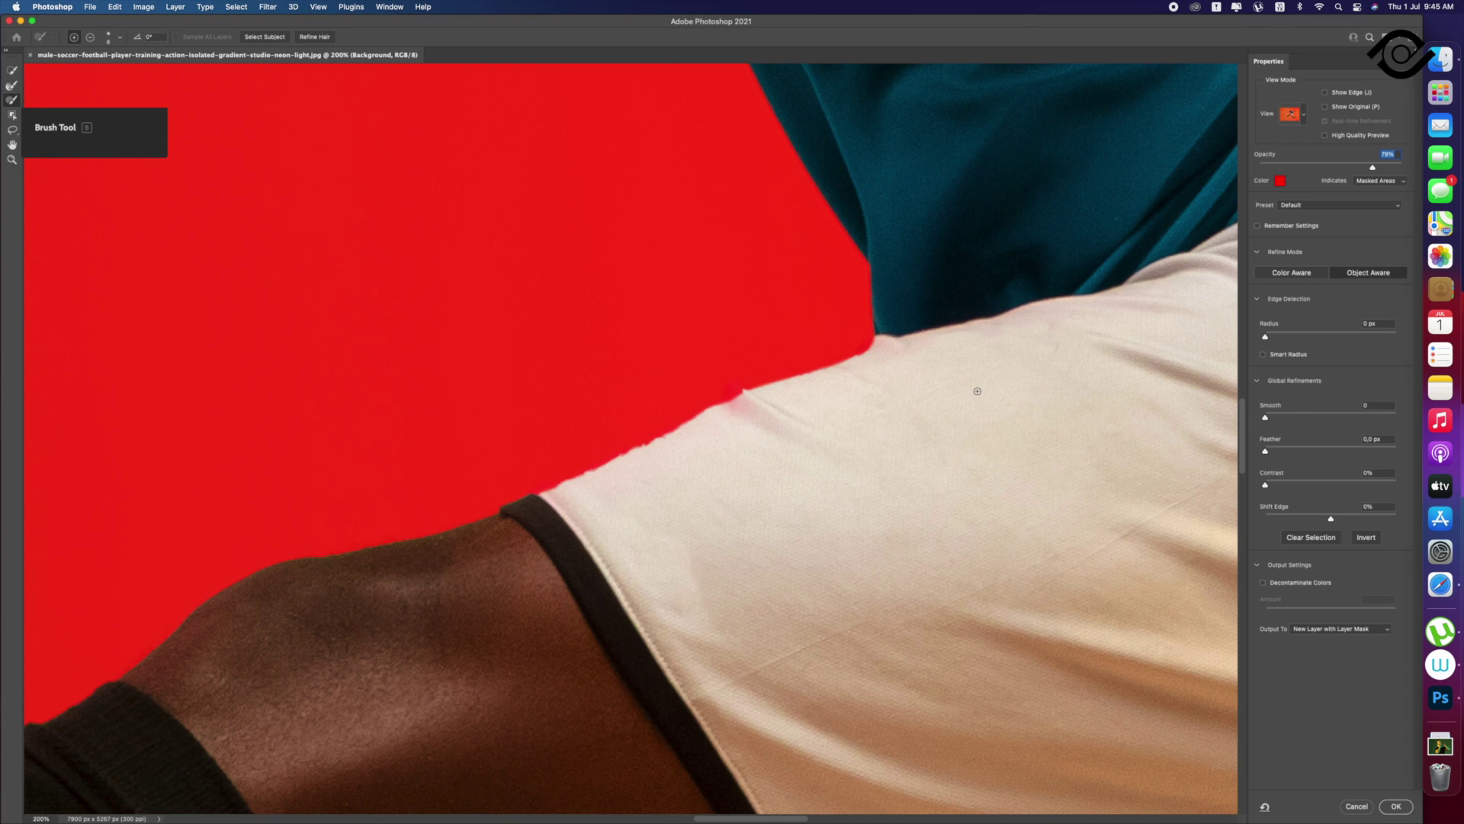
pyautogui.moveTo(749, 393); pyautogui.dragTo(724, 408)
pyautogui.scroll(10, 724, 407)
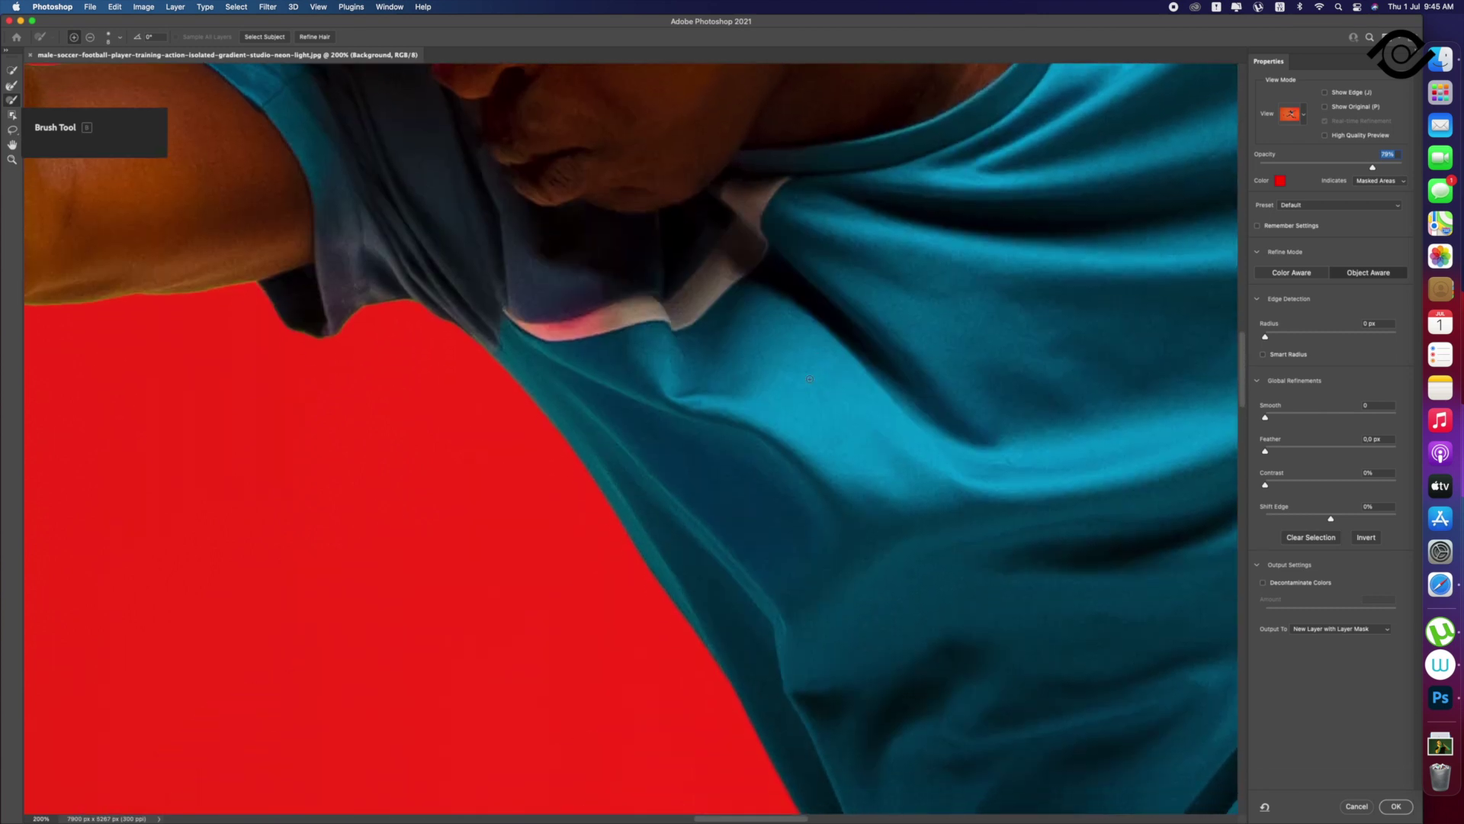
pyautogui.hscroll(-5, 743, 369)
pyautogui.scroll(-5, 743, 369)
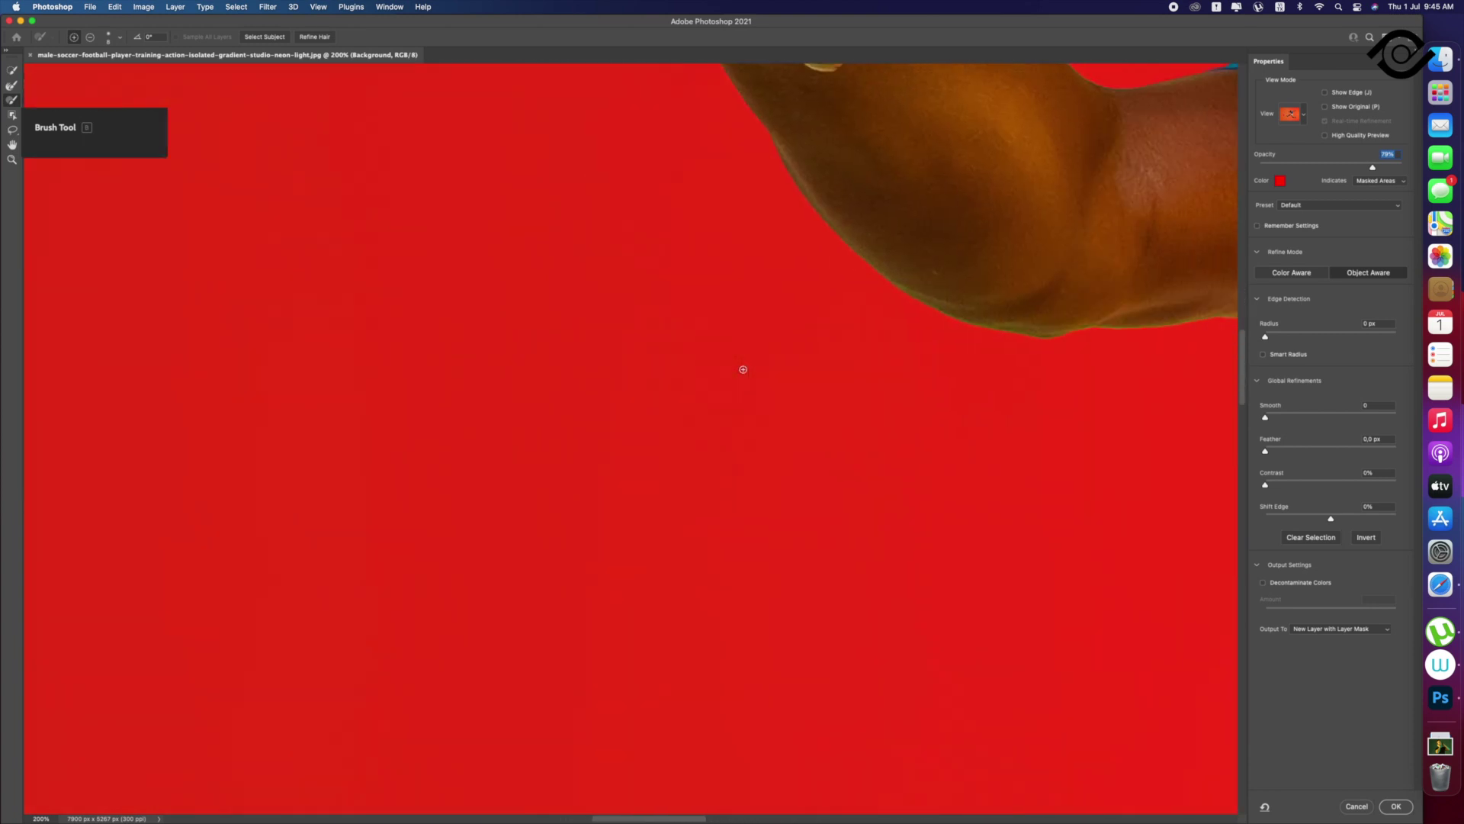
pyautogui.hscroll(5, 744, 367)
pyautogui.hscroll(1, 763, 320)
pyautogui.hscroll(2, 788, 258)
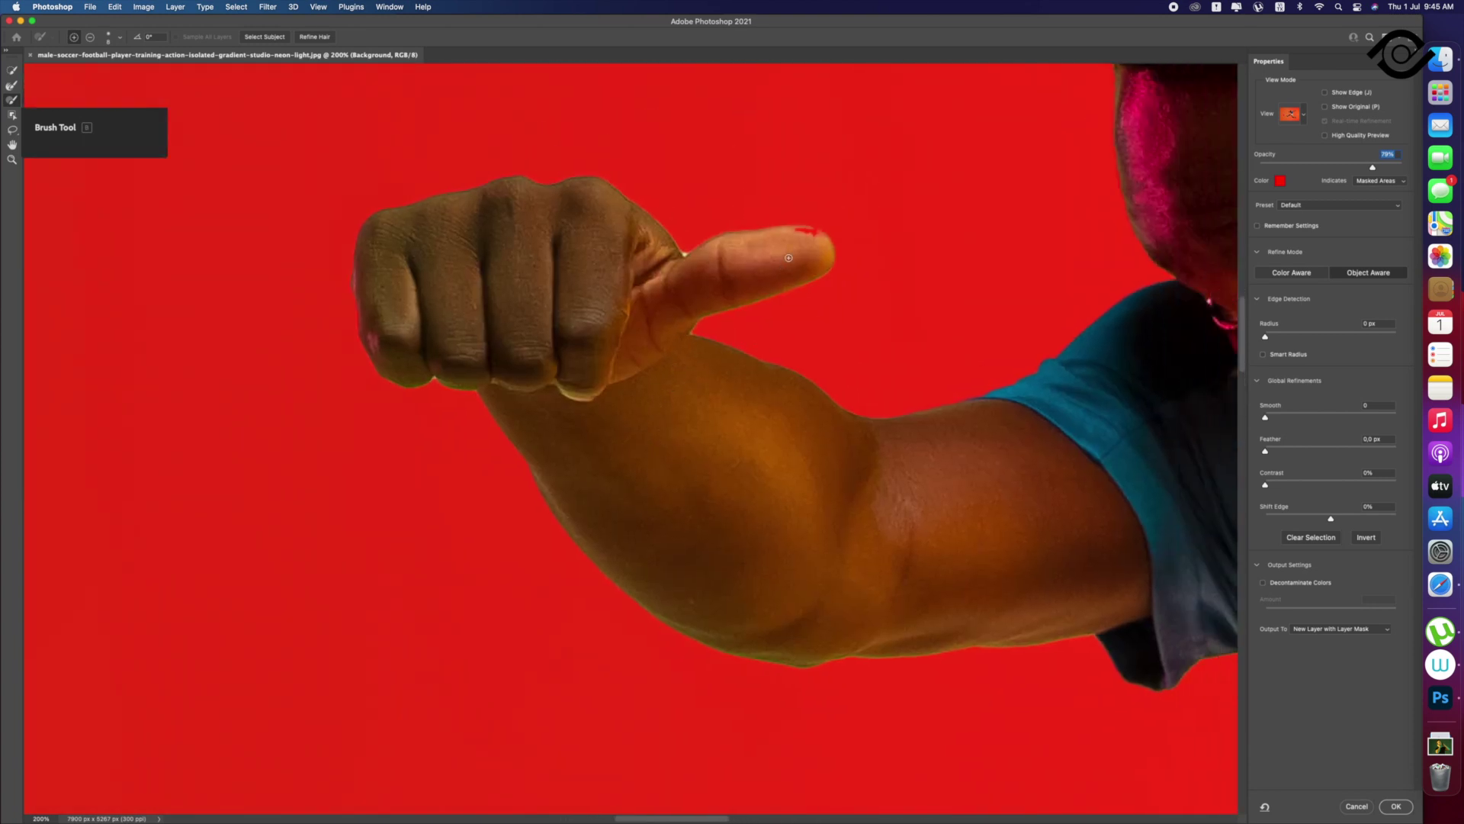
# Step: Paint the thumb tip's stray masked patches back into the selection
pyautogui.moveTo(817, 232); pyautogui.dragTo(825, 239)
pyautogui.scroll(2, 700, 433)
pyautogui.hscroll(3, 700, 433)
pyautogui.scroll(2, 701, 433)
pyautogui.hscroll(2, 702, 432)
pyautogui.hscroll(2, 702, 431)
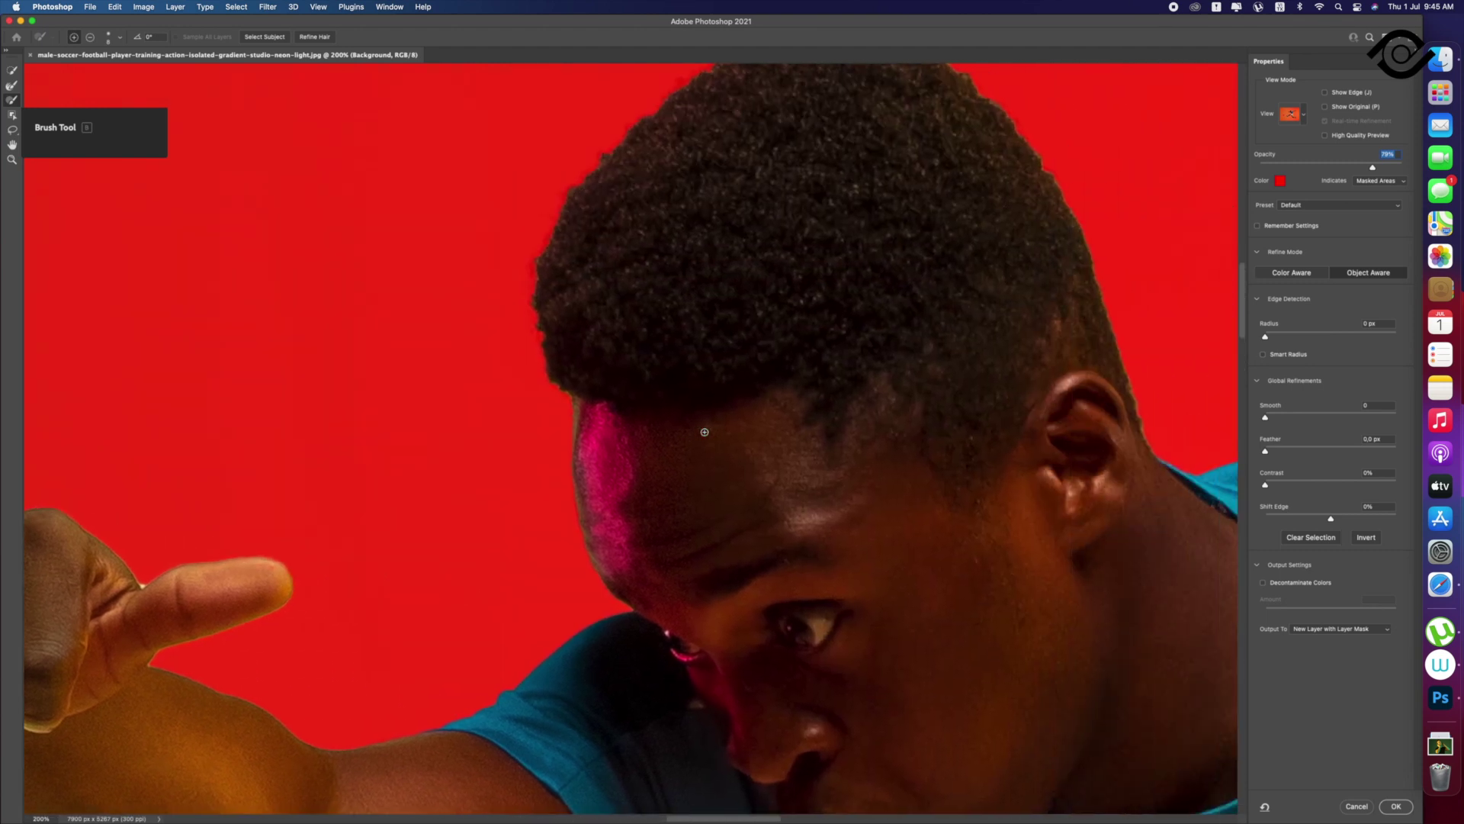
pyautogui.hscroll(1, 704, 432)
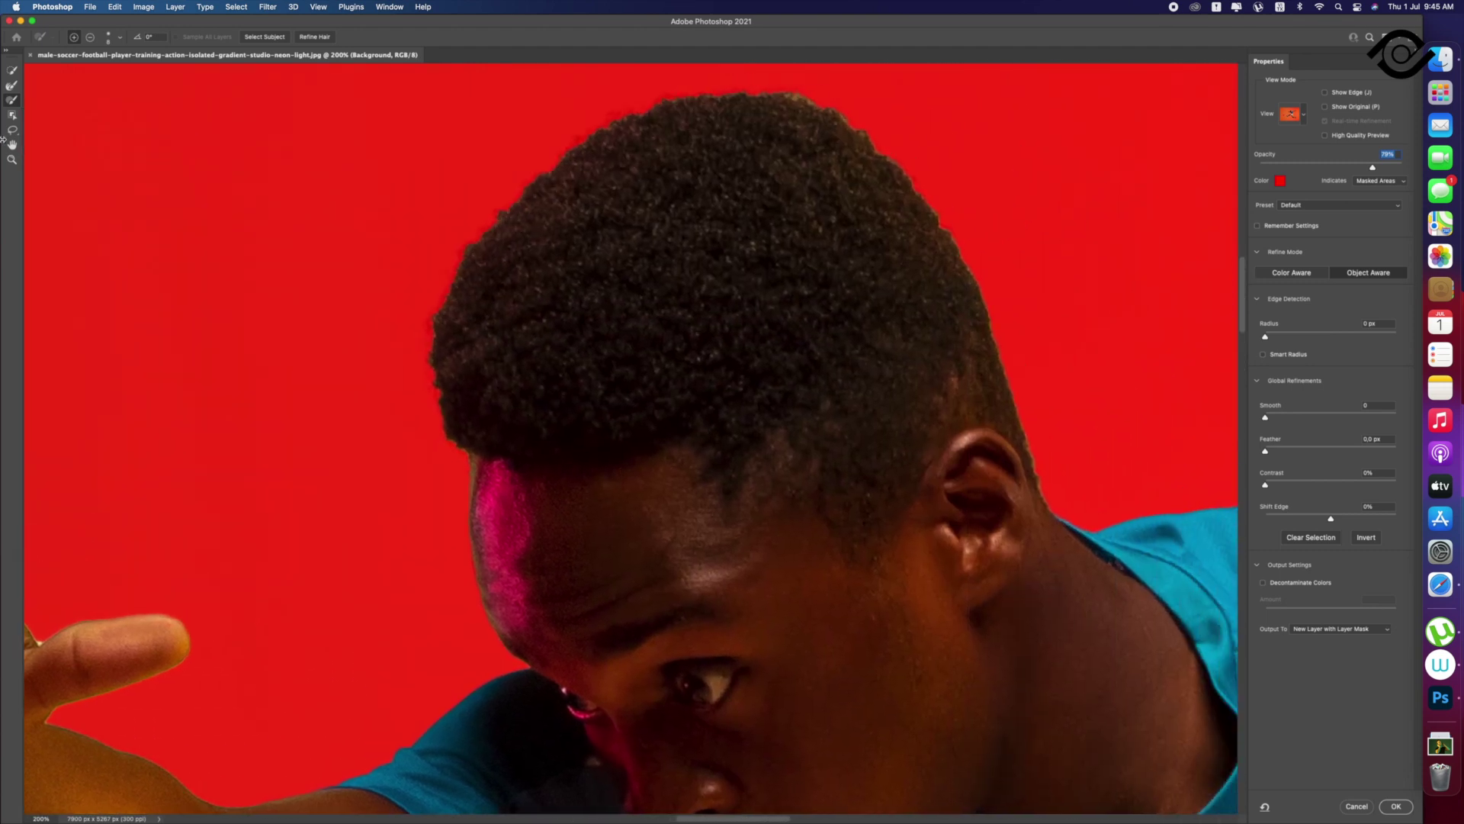
# Step: Refine the selection edge along both the left and right sides of the hair
pyautogui.click(12, 85)
pyautogui.moveTo(456, 444)
pyautogui.mouseDown()
pyautogui.moveTo(528, 192)
pyautogui.moveTo(610, 122)
pyautogui.moveTo(926, 217)
pyautogui.mouseUp()
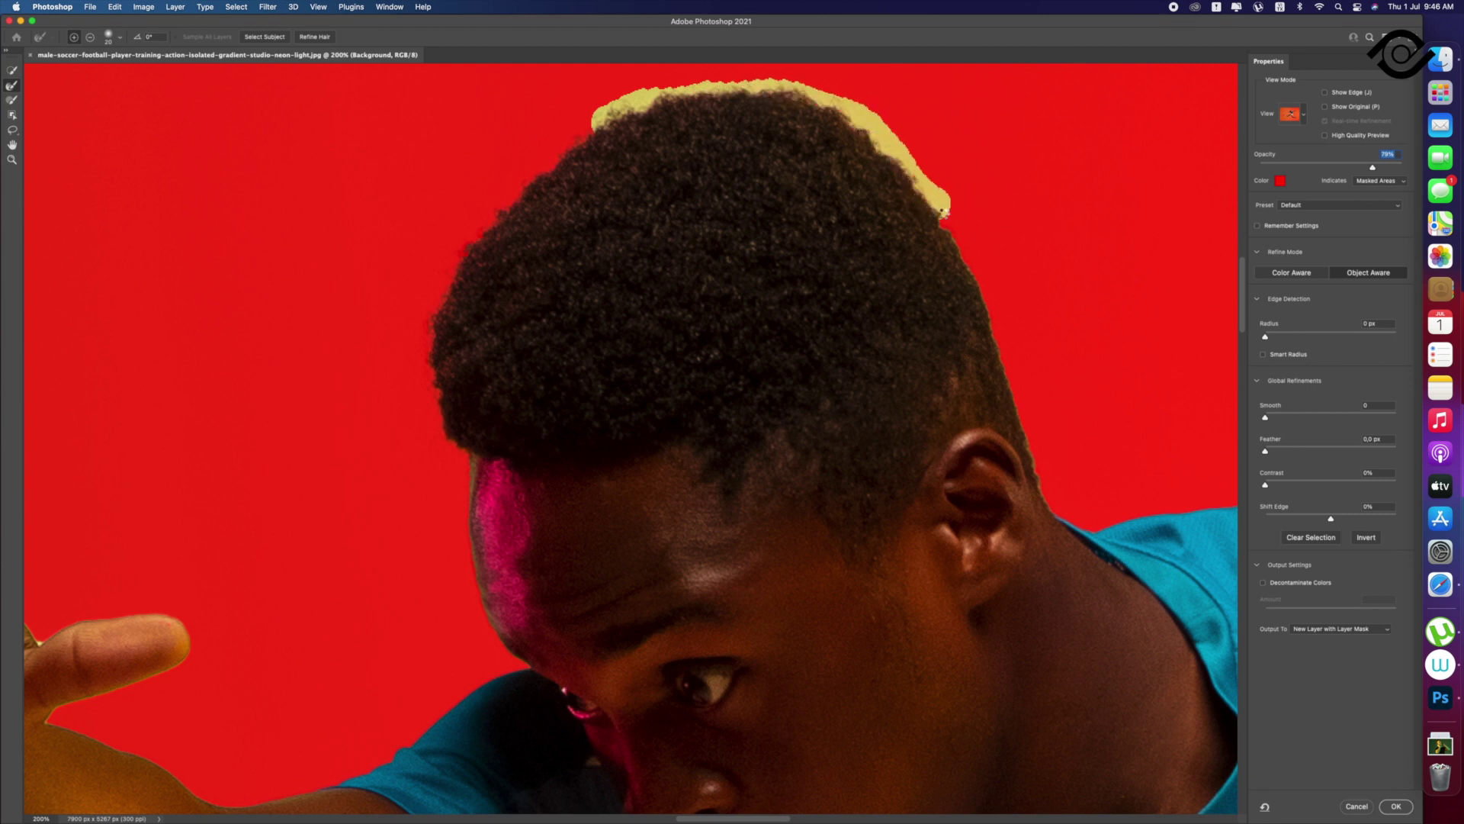
pyautogui.moveTo(932, 200); pyautogui.dragTo(1057, 505)
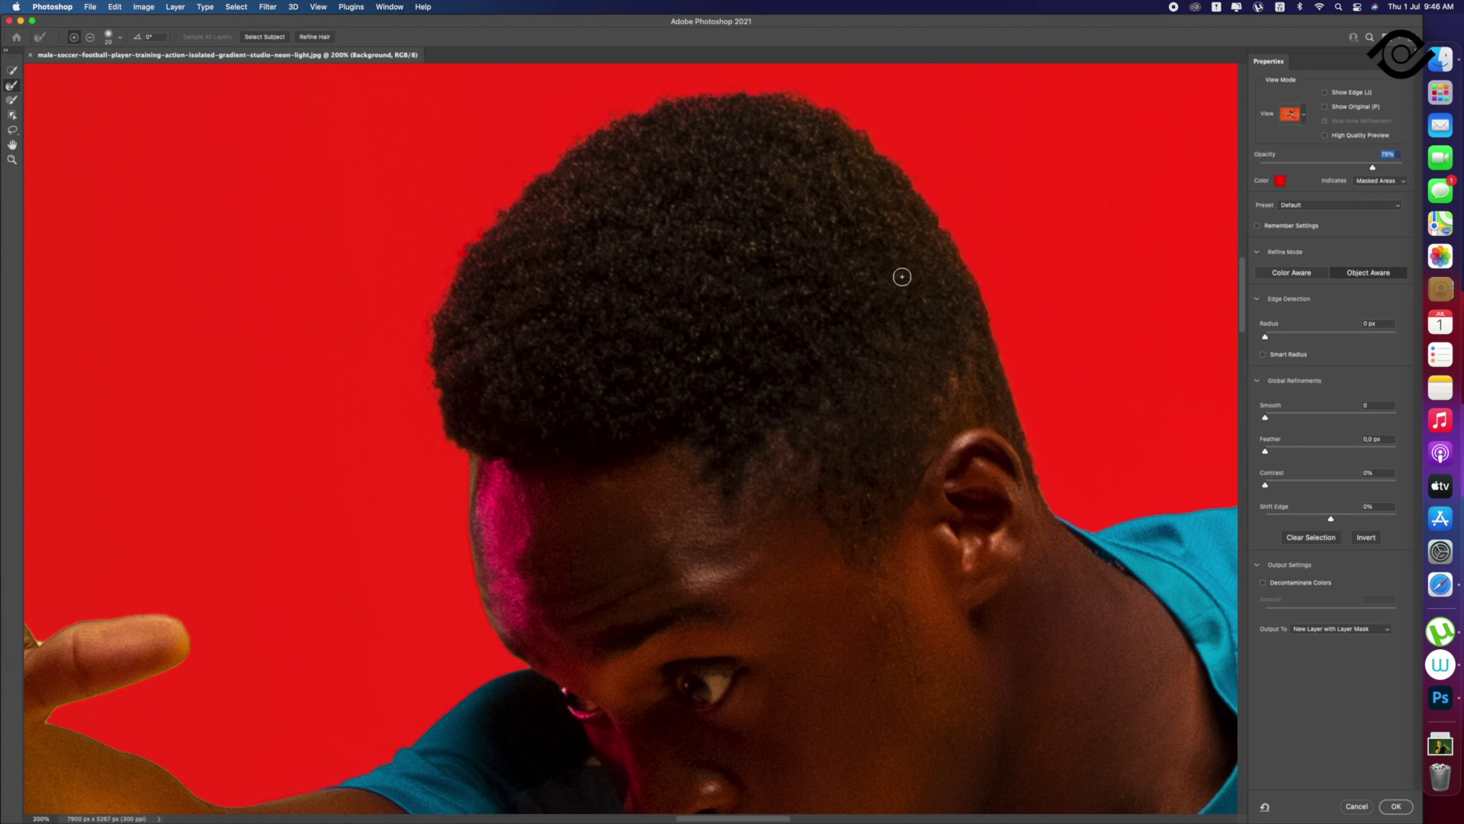
pyautogui.hscroll(3, 902, 276)
pyautogui.hscroll(3, 903, 276)
pyautogui.hscroll(3, 903, 276)
pyautogui.hscroll(3, 902, 276)
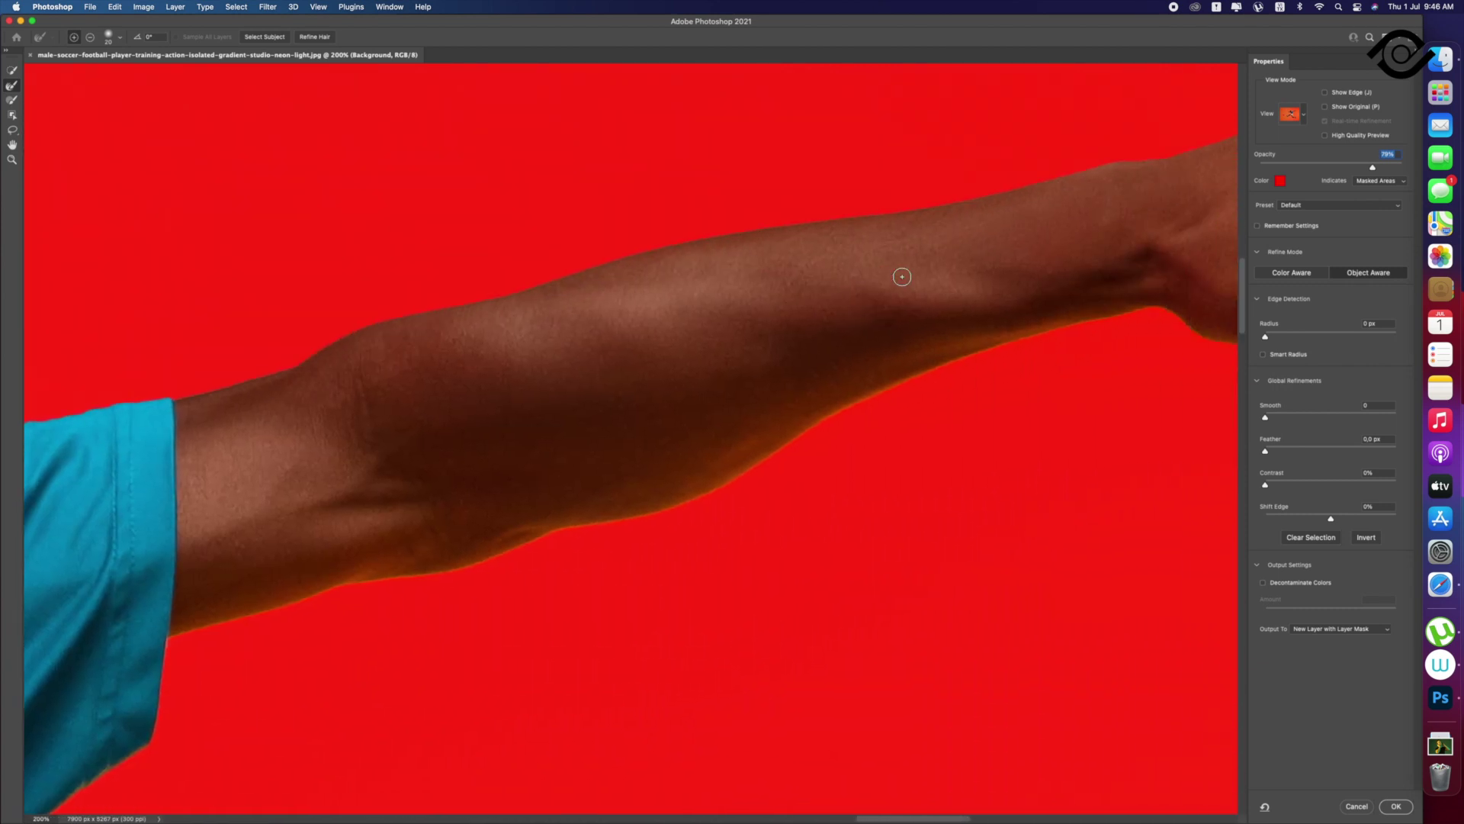
pyautogui.hscroll(5, 902, 276)
# Step: Switch to the Brush tool set to subtract from the selection
pyautogui.click(12, 99)
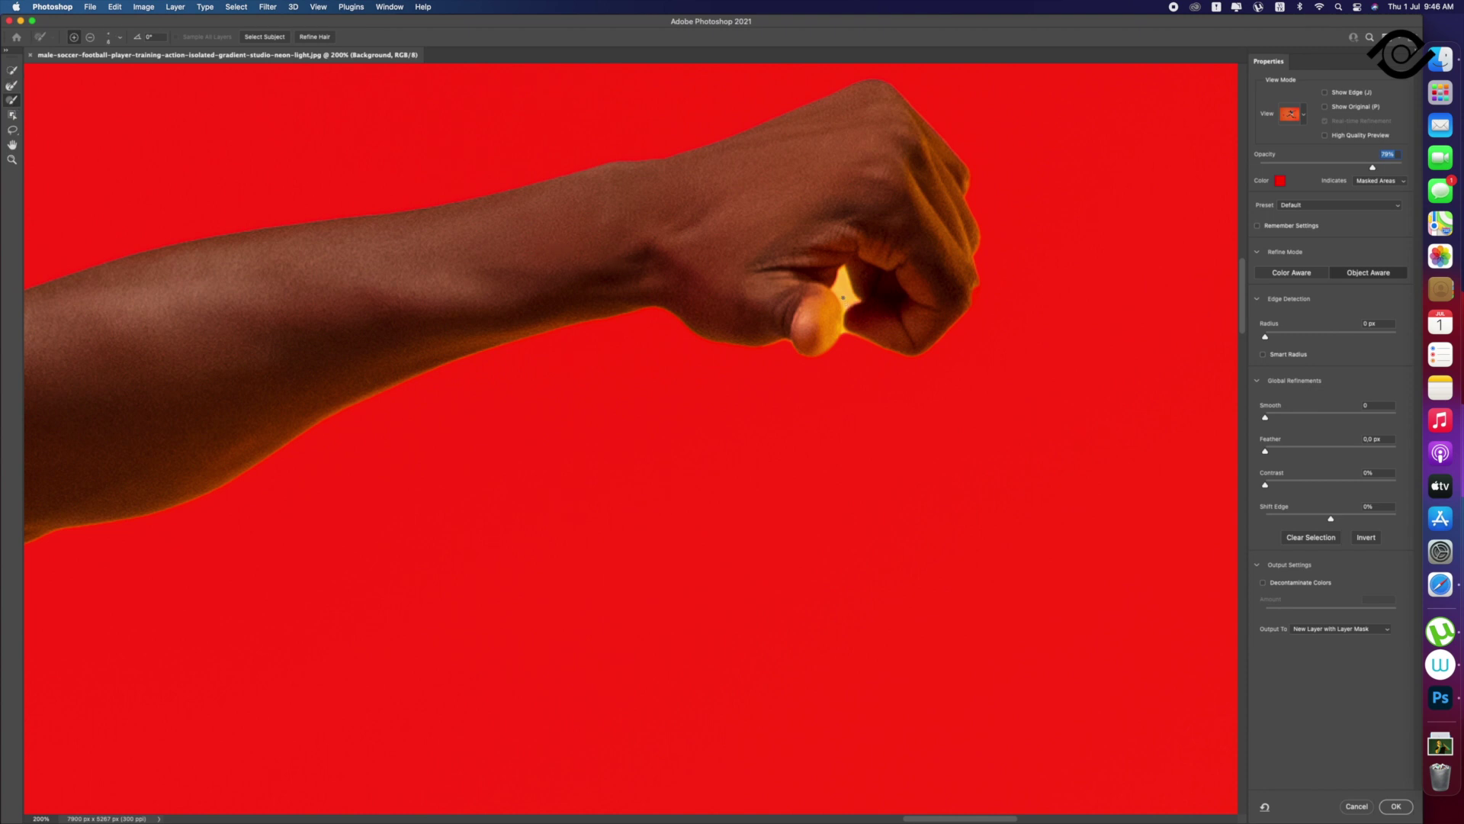
pyautogui.scroll(-3, 843, 298)
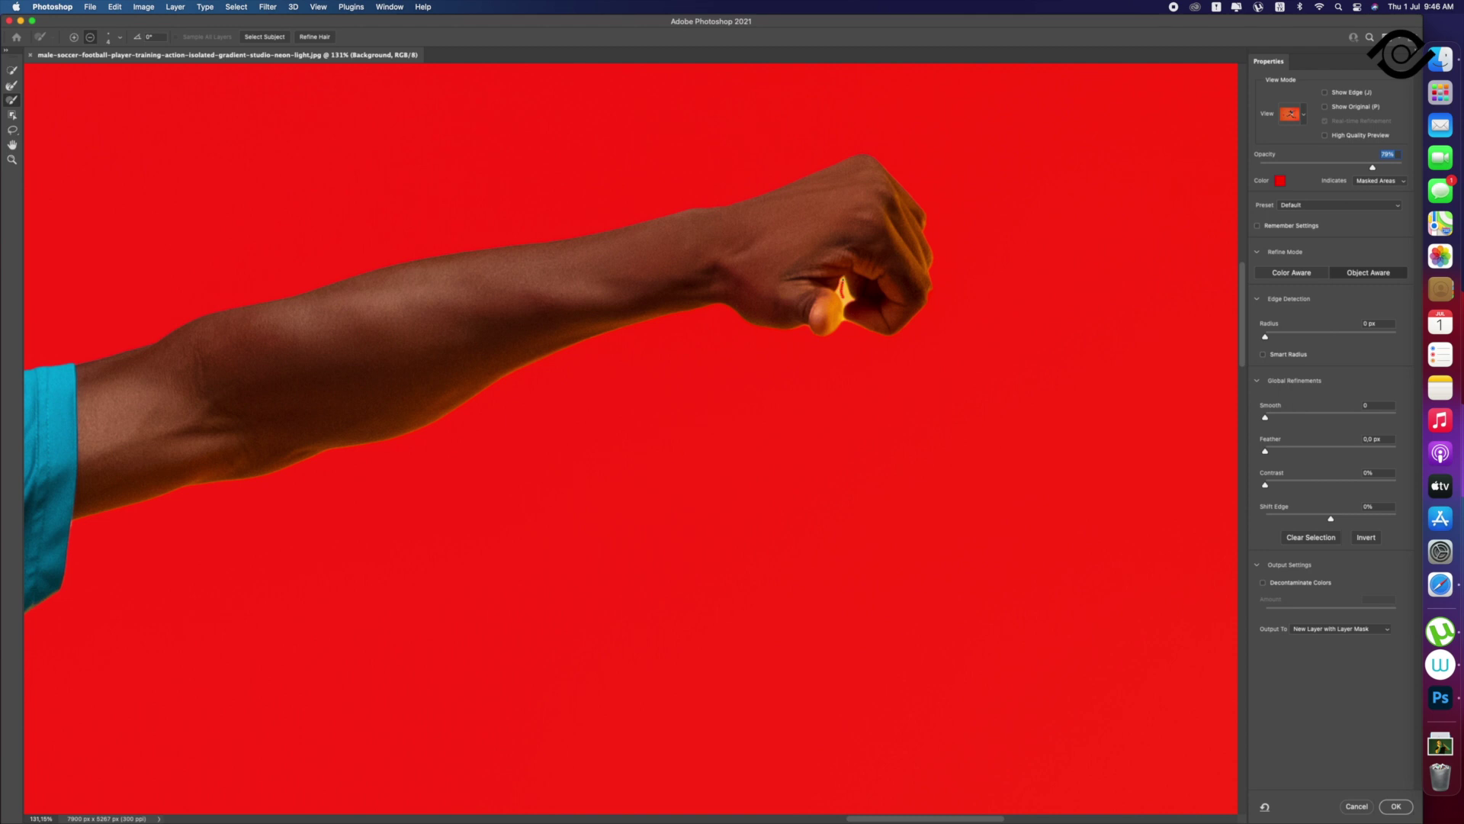
pyautogui.press('alt')
# Step: Mask out the background gap inside the fist, then return the brush to adding
pyautogui.keyDown('alt'); pyautogui.click(843, 290); pyautogui.keyUp('alt')
pyautogui.press('alt')
pyautogui.hscroll(-10, 835, 333)
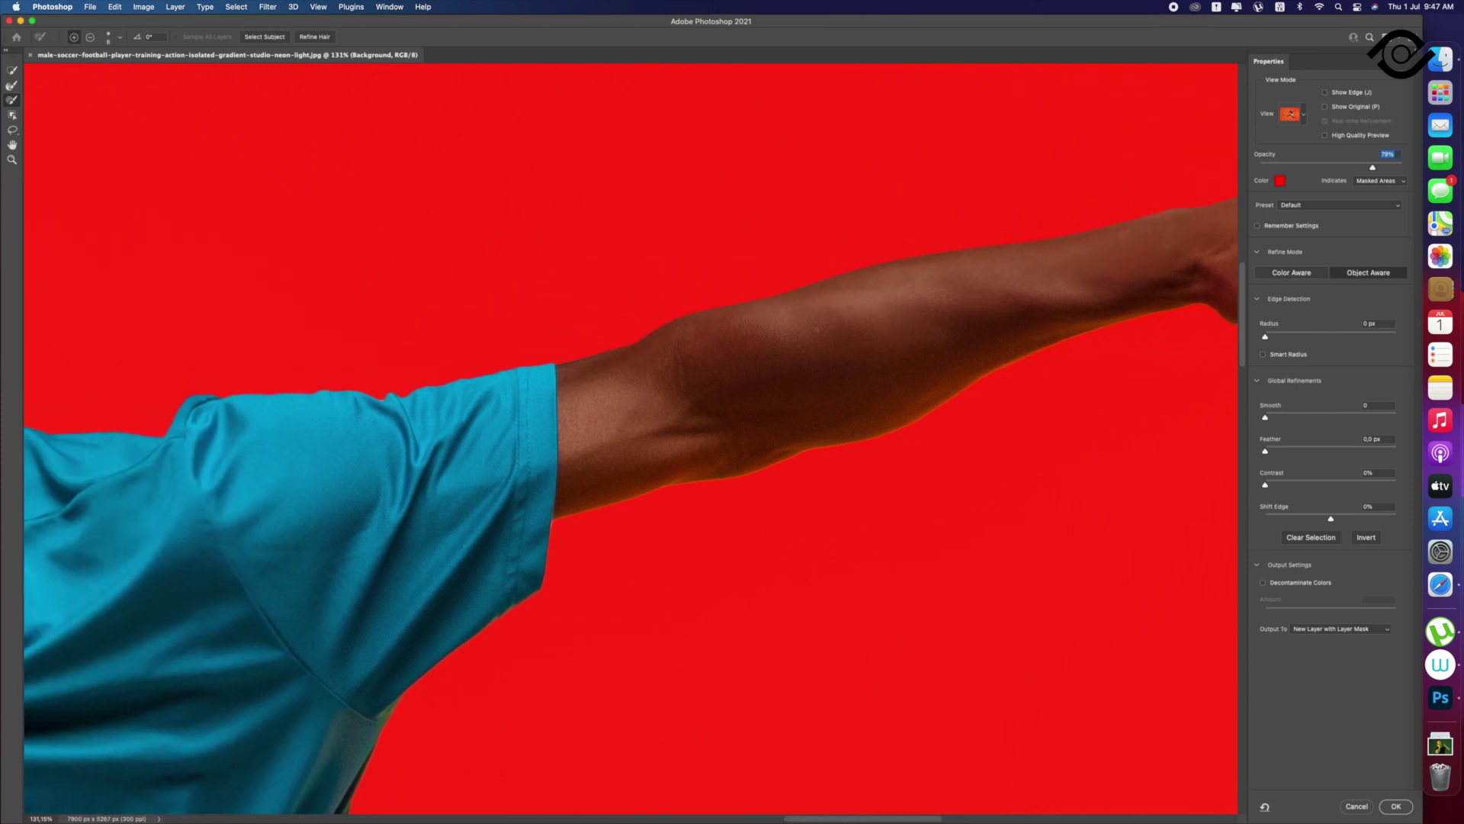
pyautogui.scroll(-5, 817, 330)
pyautogui.scroll(-5, 817, 329)
pyautogui.scroll(-5, 686, 366)
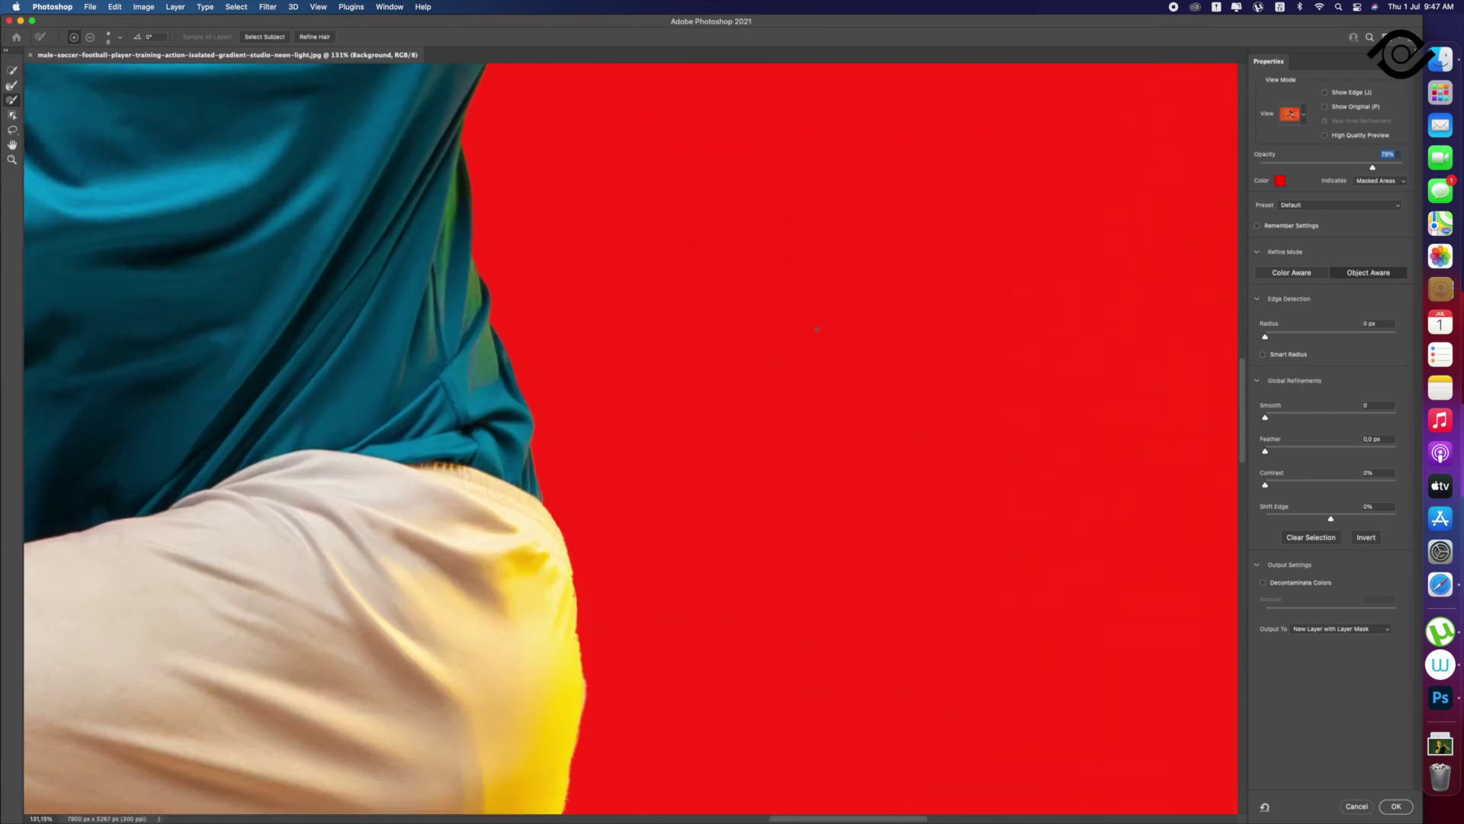
pyautogui.scroll(-5, 562, 408)
# Step: Refine the shorts' edge with a larger Refine Edge Brush, top and lower parts
pyautogui.click(12, 85)
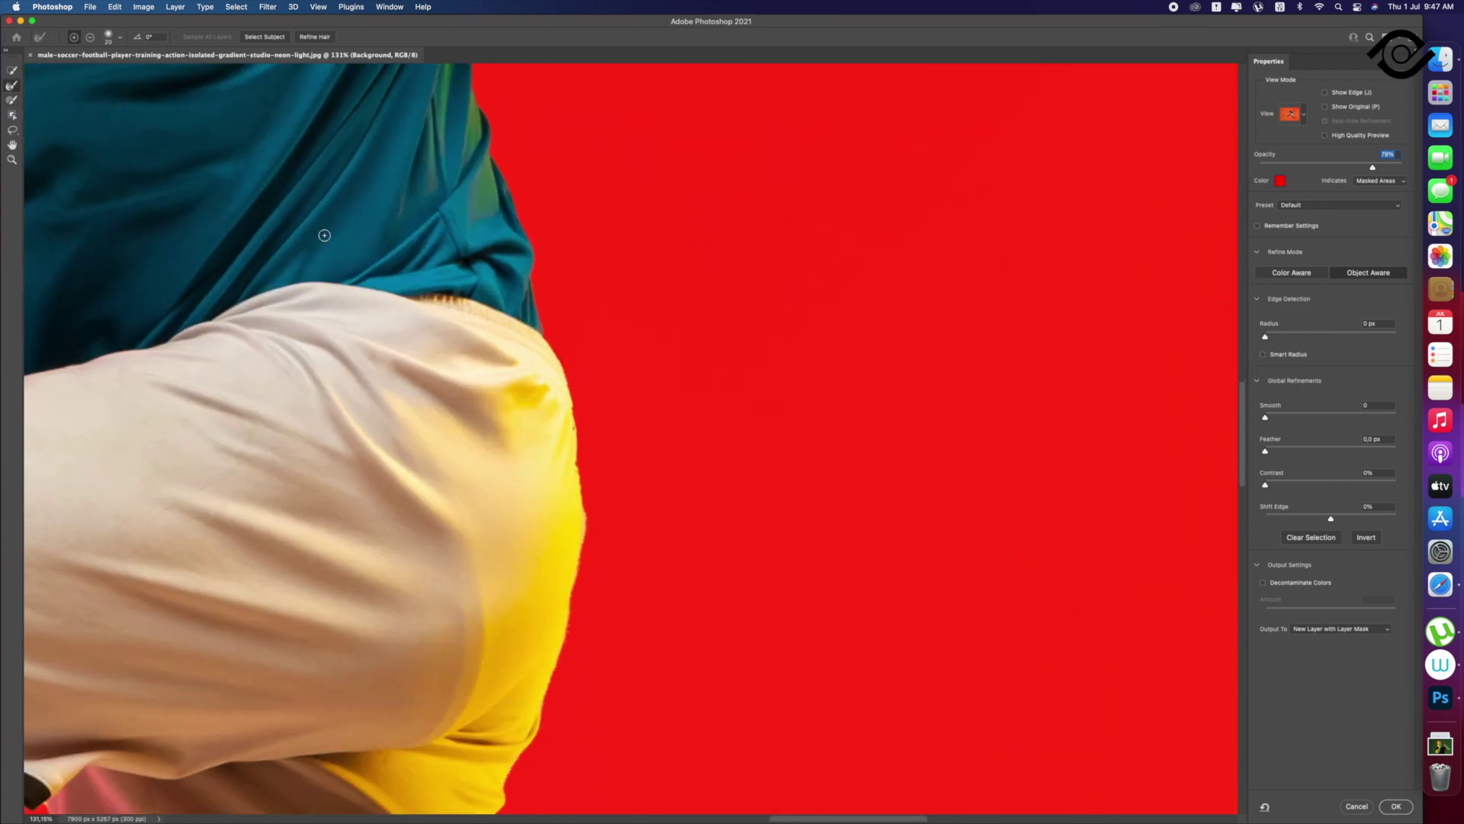
pyautogui.moveTo(567, 405); pyautogui.dragTo(570, 572)
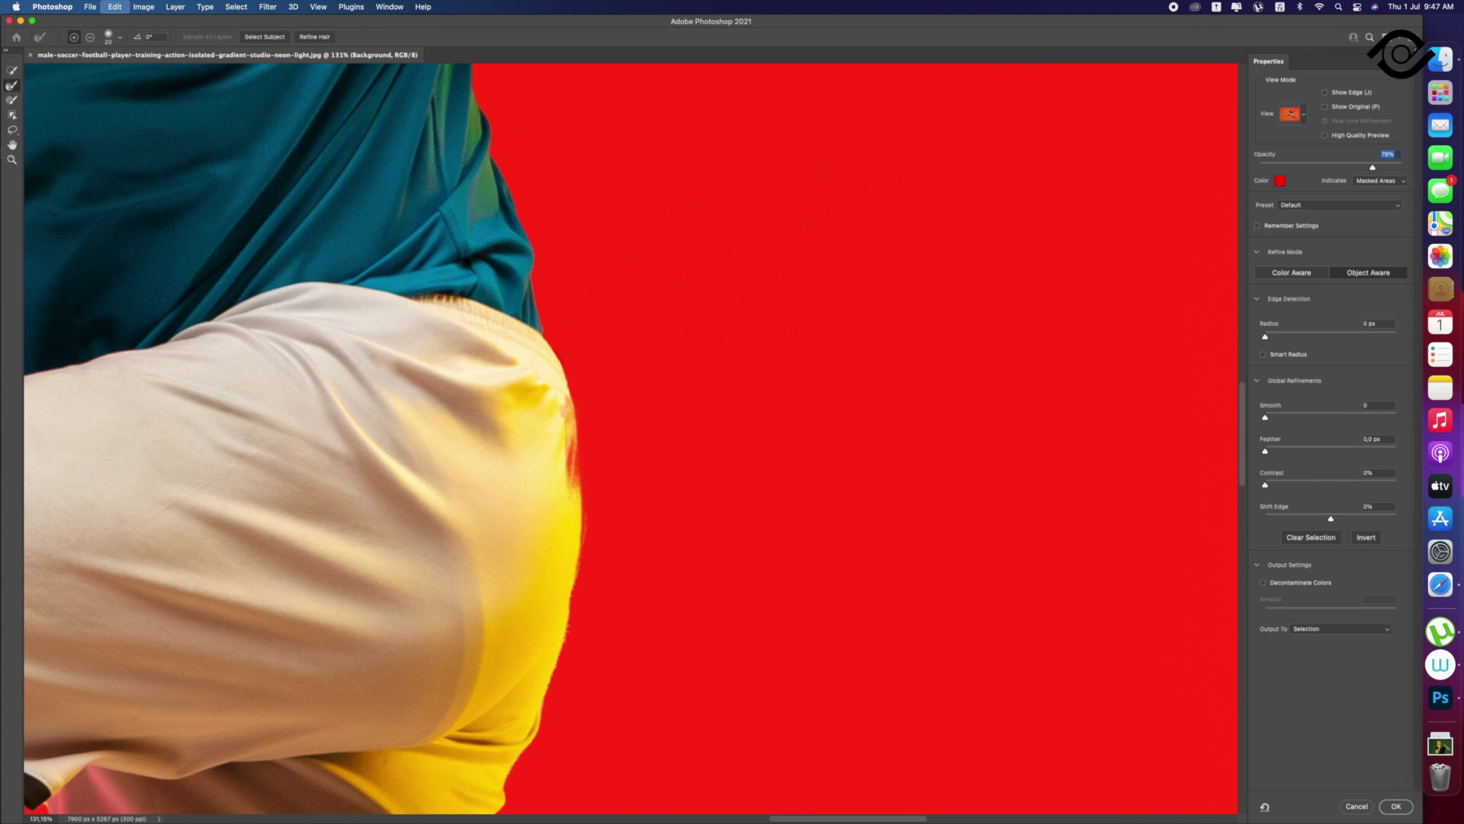
pyautogui.press('b')
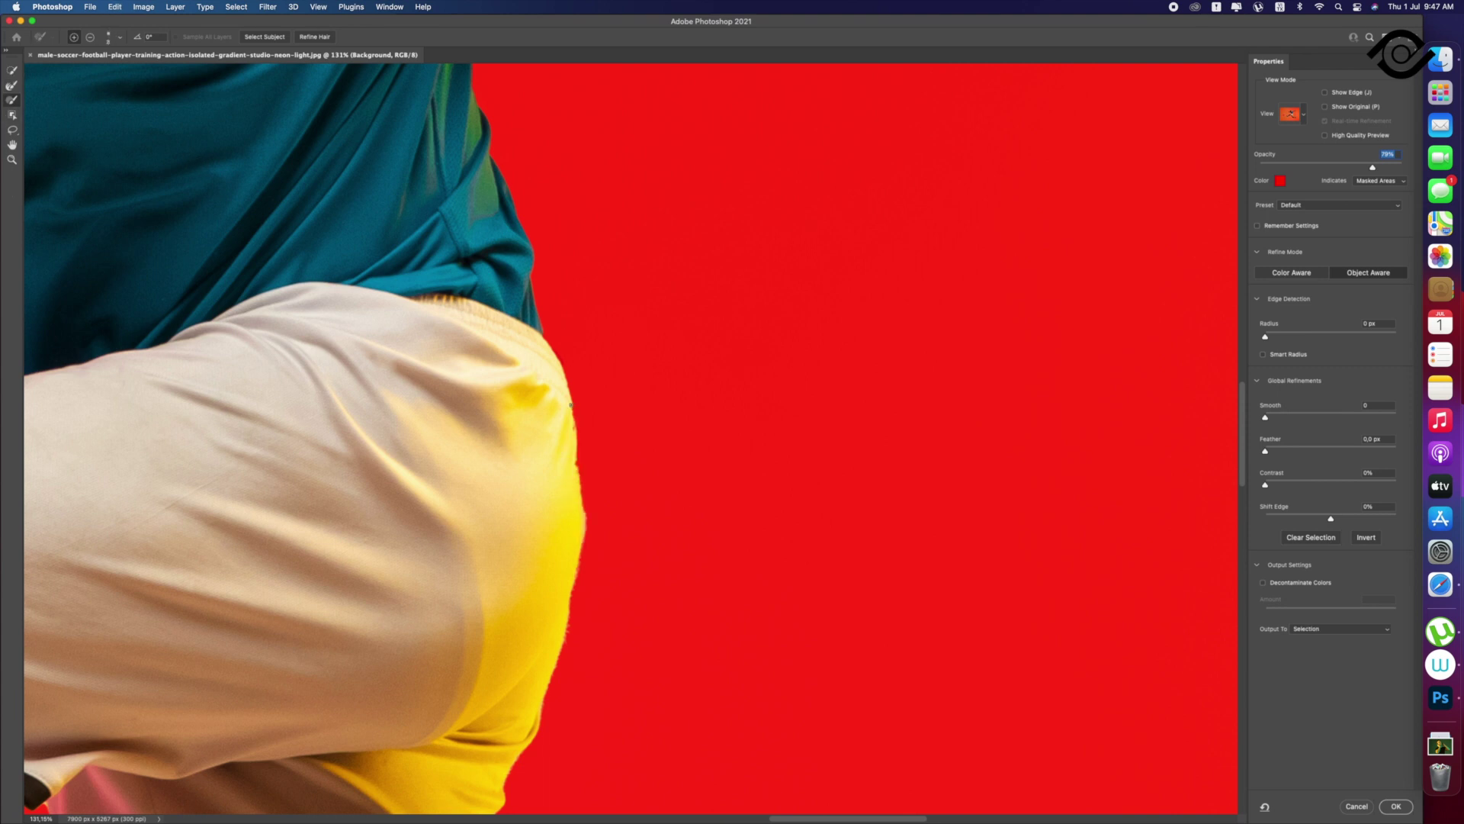
pyautogui.press(']')
pyautogui.press(']')
pyautogui.press(']')
pyautogui.moveTo(565, 405); pyautogui.dragTo(579, 519)
# Step: Refine the selection along the sock's top edge and striped sock edge
pyautogui.moveTo(580, 520); pyautogui.dragTo(565, 593)
pyautogui.scroll(-5, 543, 511)
pyautogui.scroll(-5, 543, 511)
pyautogui.scroll(-1, 548, 549)
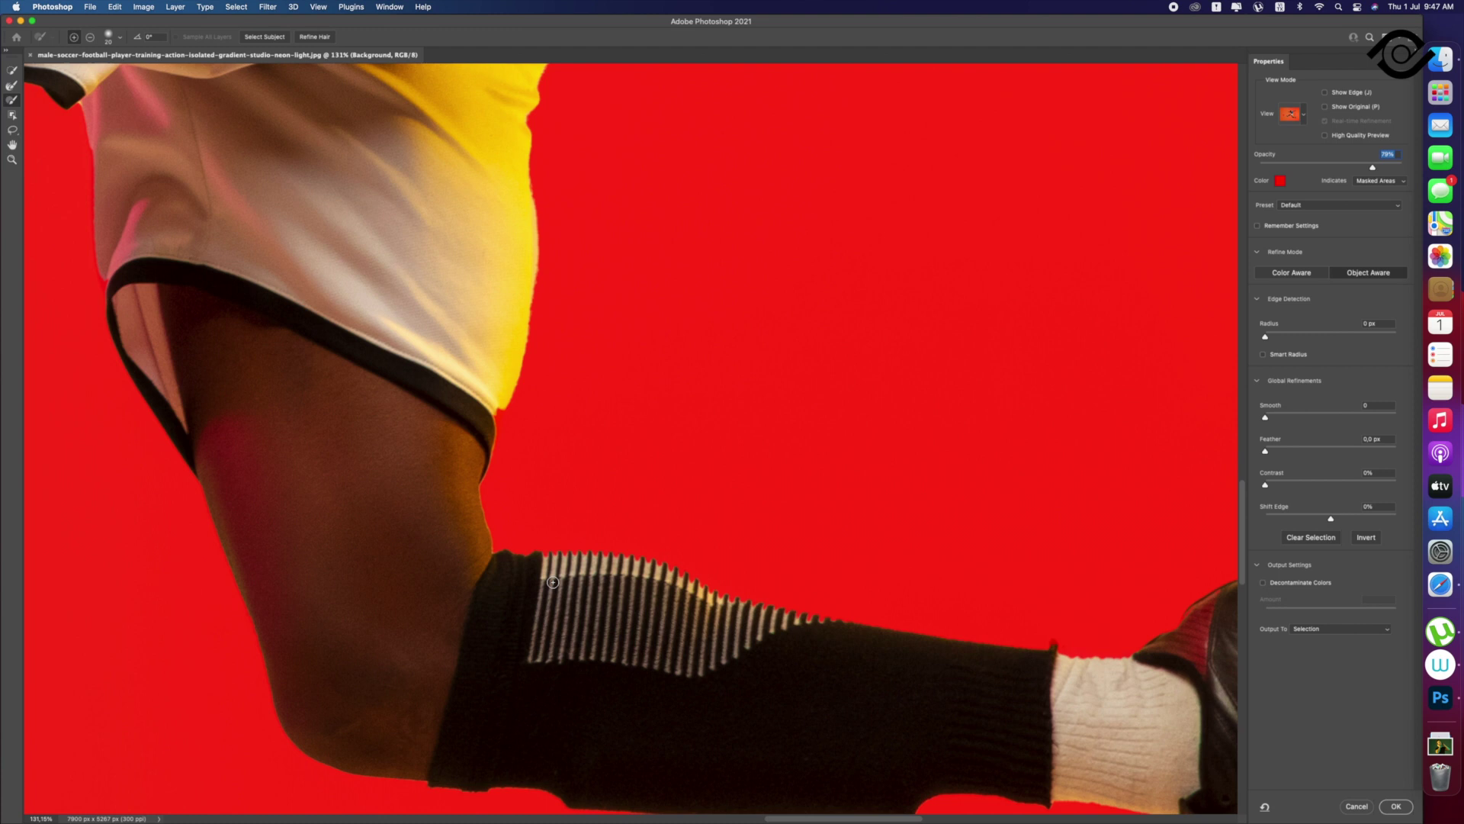
pyautogui.hscroll(3, 549, 565)
pyautogui.moveTo(428, 560); pyautogui.dragTo(601, 595)
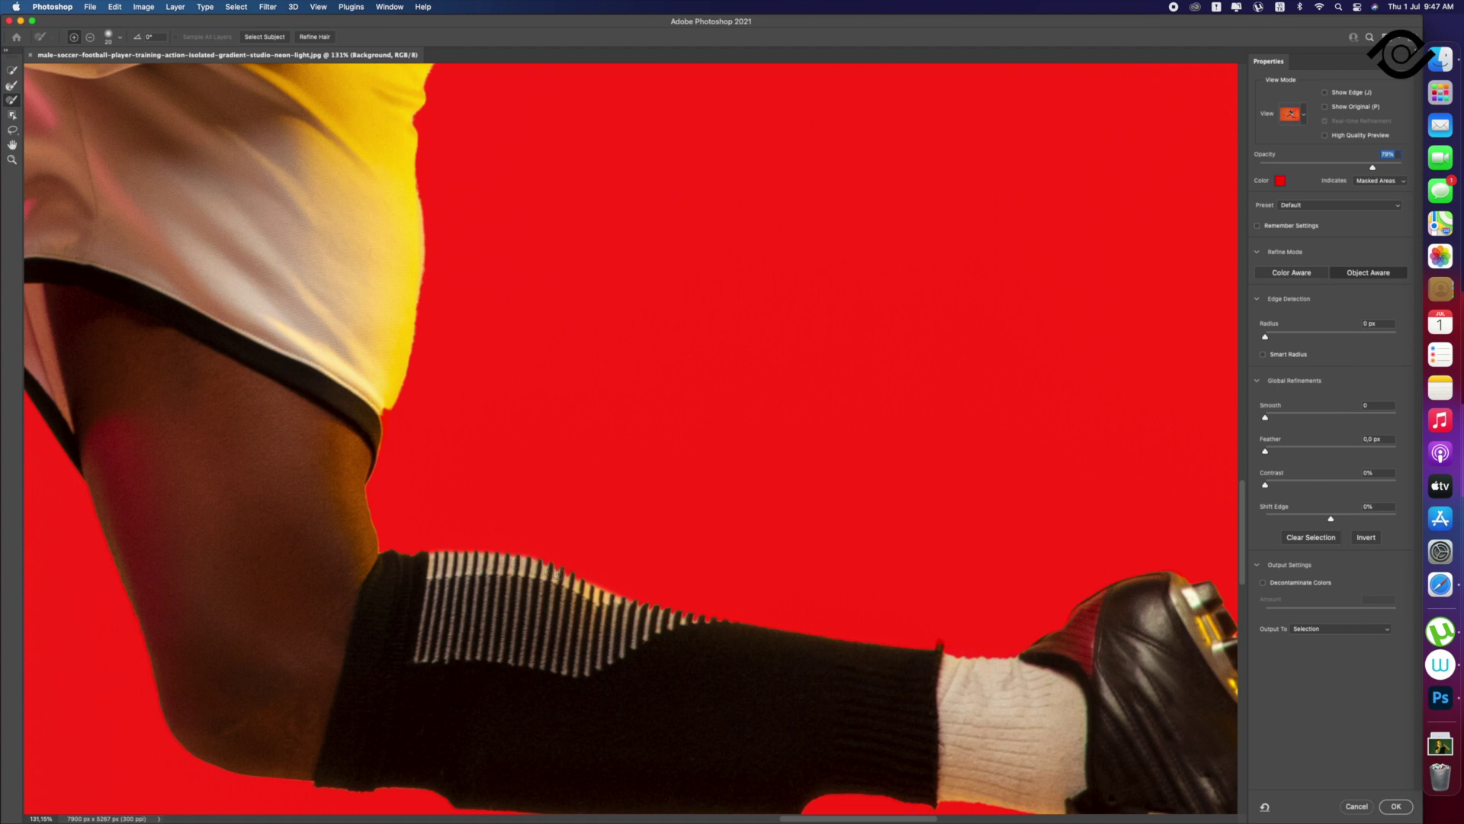
pyautogui.moveTo(595, 593); pyautogui.dragTo(691, 619)
# Step: Restore the masked yellow stud edges at the boot tip into the selection
pyautogui.hscroll(5, 845, 679)
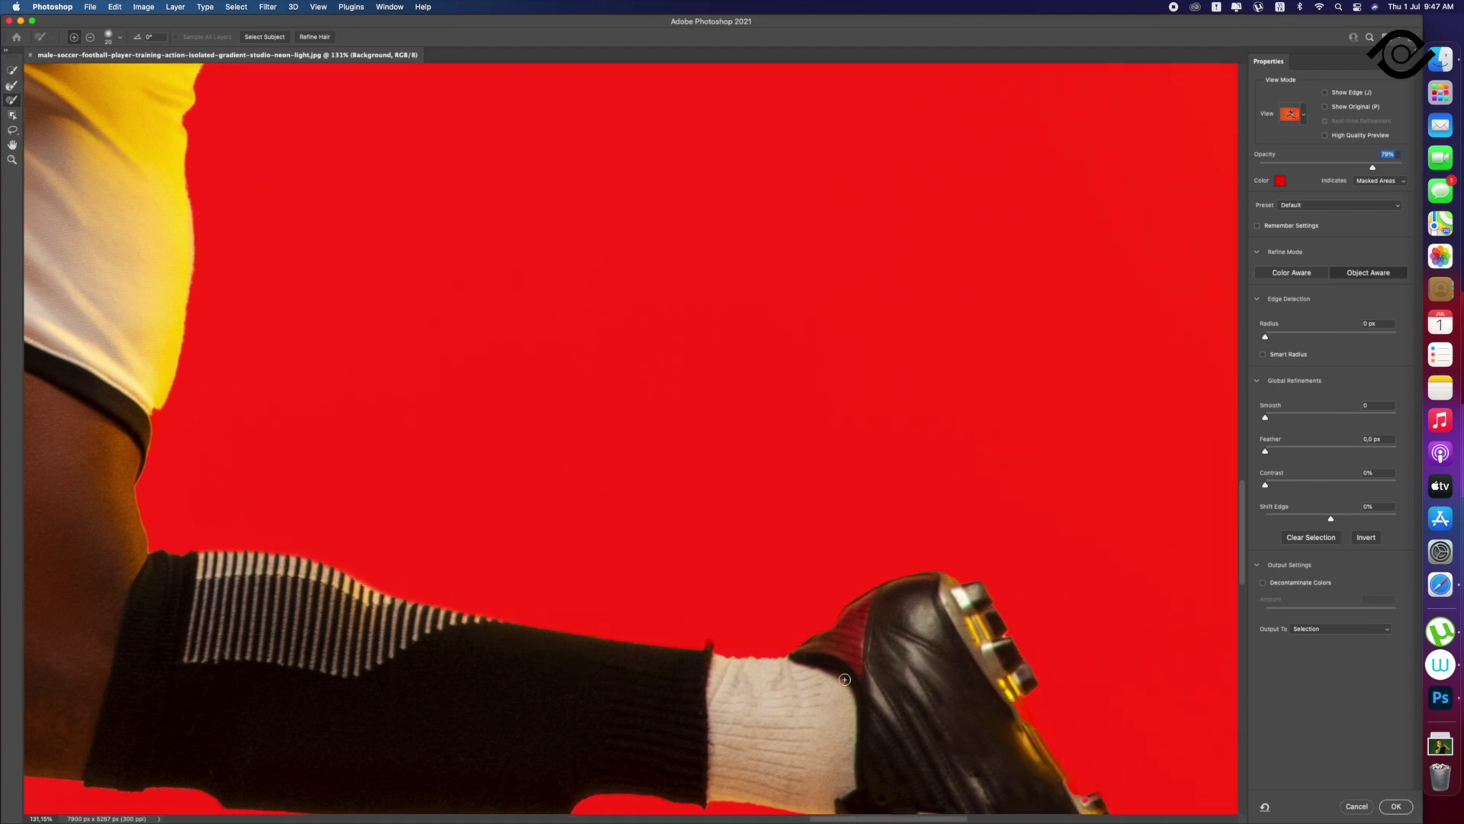
pyautogui.scroll(-5, 844, 678)
pyautogui.scroll(-3, 839, 648)
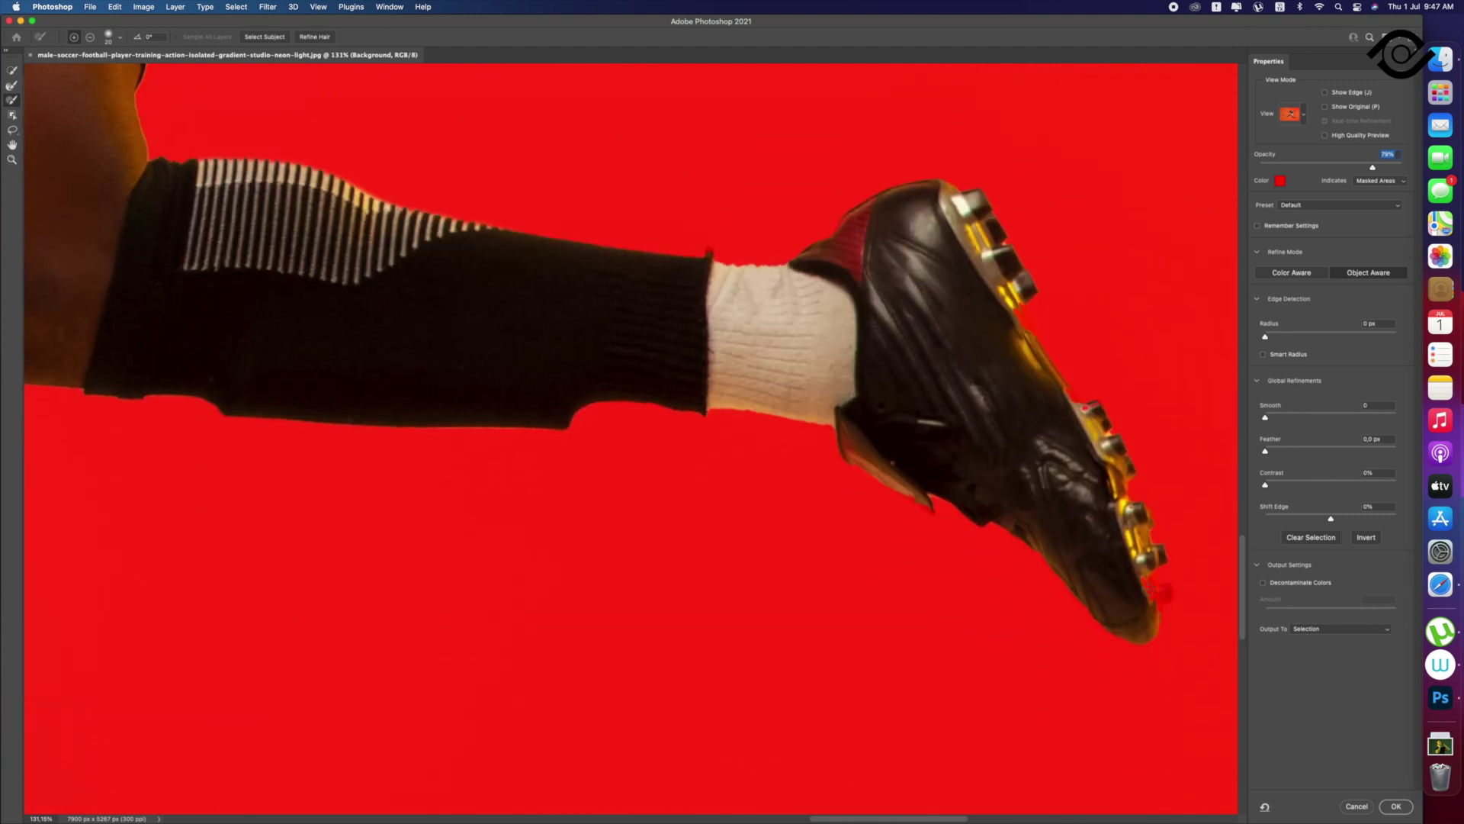
pyautogui.moveTo(1161, 597); pyautogui.dragTo(1159, 601)
pyautogui.moveTo(1089, 400); pyautogui.dragTo(1057, 382)
pyautogui.moveTo(1022, 312); pyautogui.dragTo(1027, 325)
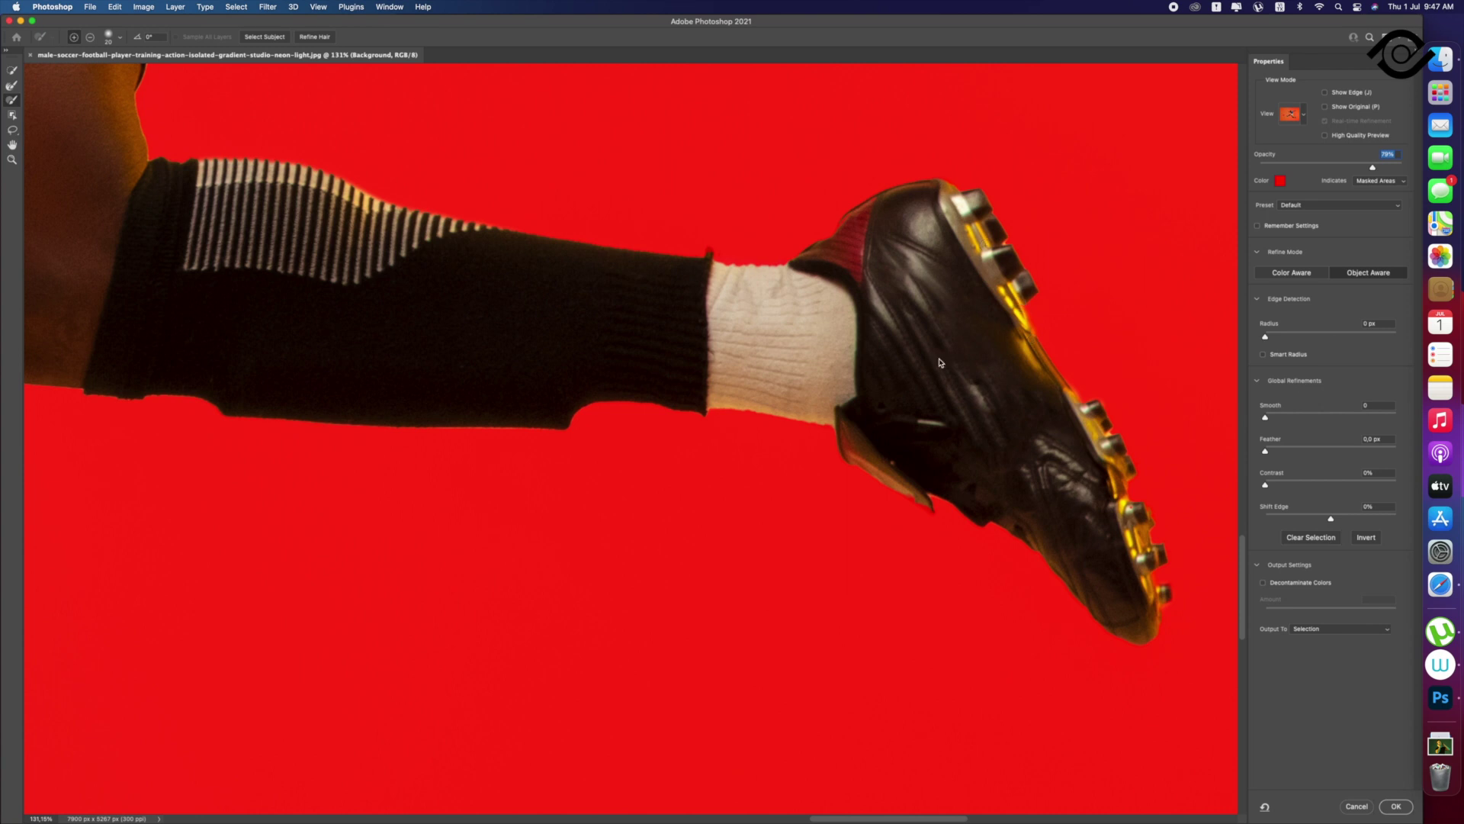
# Step: Refine the mask edge along the side of the shorts
pyautogui.hscroll(-15, 941, 360)
pyautogui.scroll(8, 824, 363)
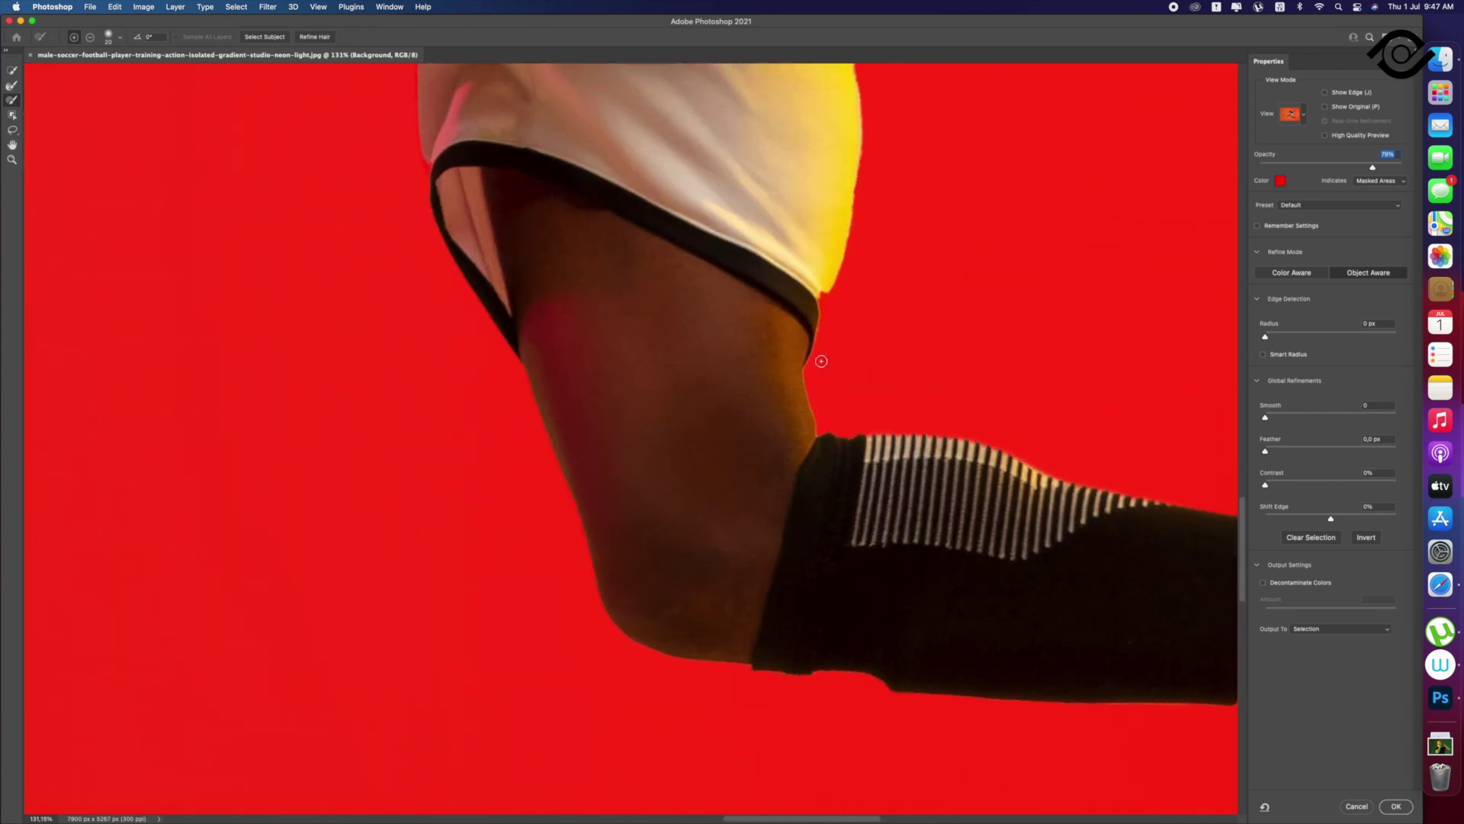
pyautogui.scroll(6, 822, 361)
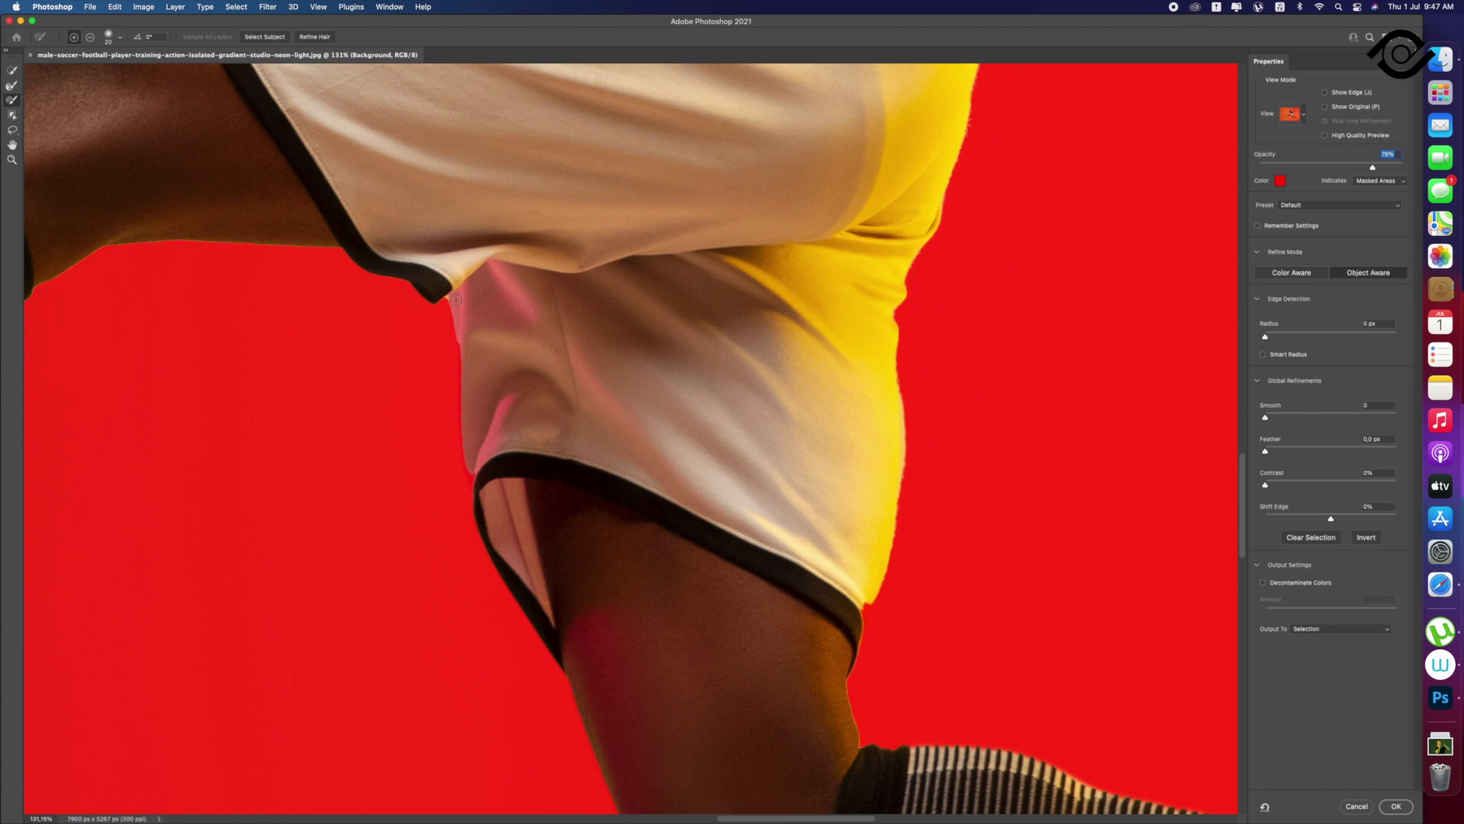
pyautogui.moveTo(465, 366); pyautogui.dragTo(468, 446)
# Step: Smooth the jagged fringe along the sock top, then shrink the brush and switch to subtract
pyautogui.hscroll(-6, 552, 484)
pyautogui.hscroll(-4, 572, 392)
pyautogui.hscroll(-5, 554, 331)
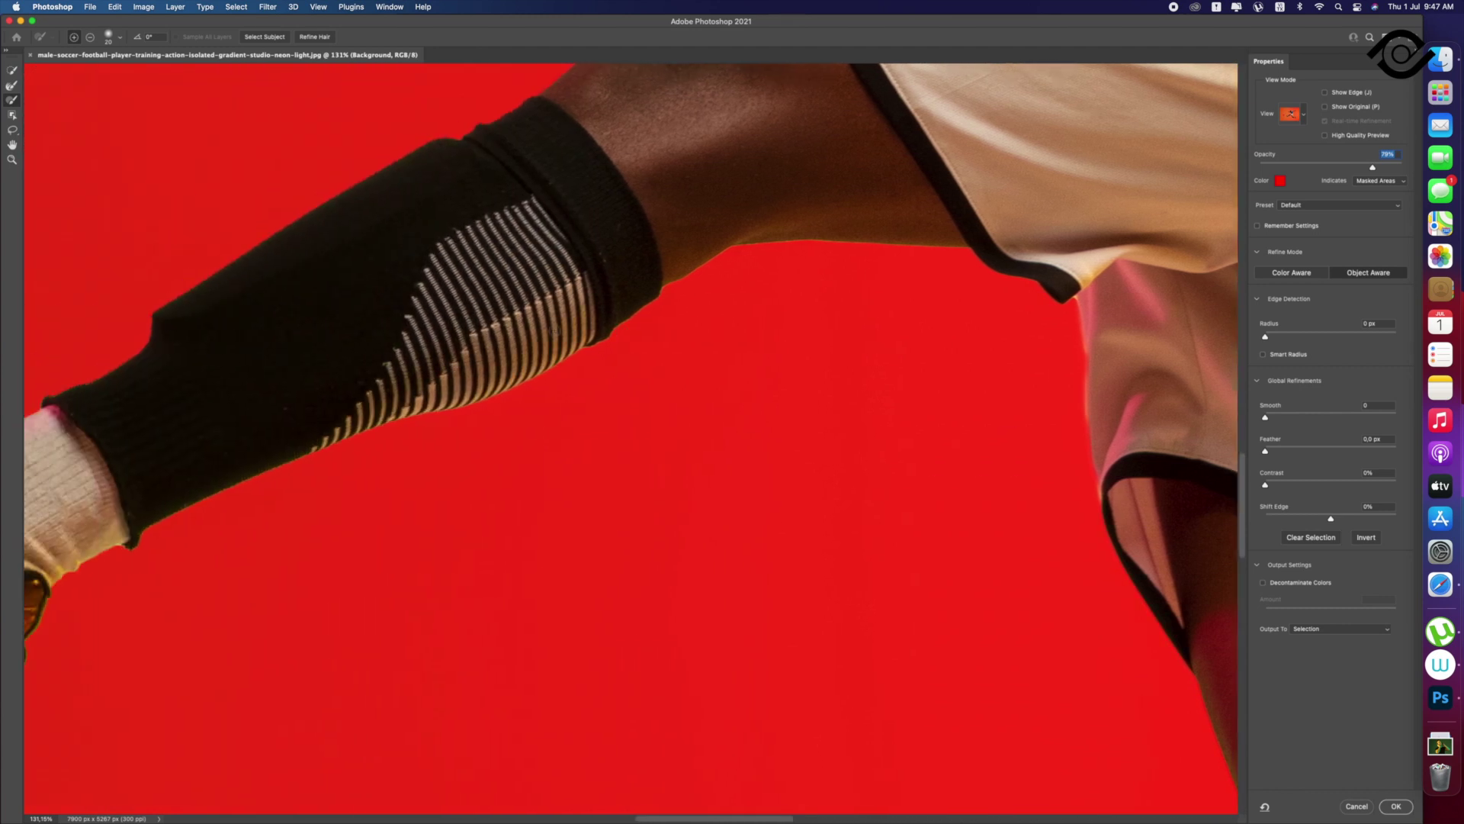
pyautogui.hscroll(-5, 555, 329)
pyautogui.hscroll(-3, 555, 330)
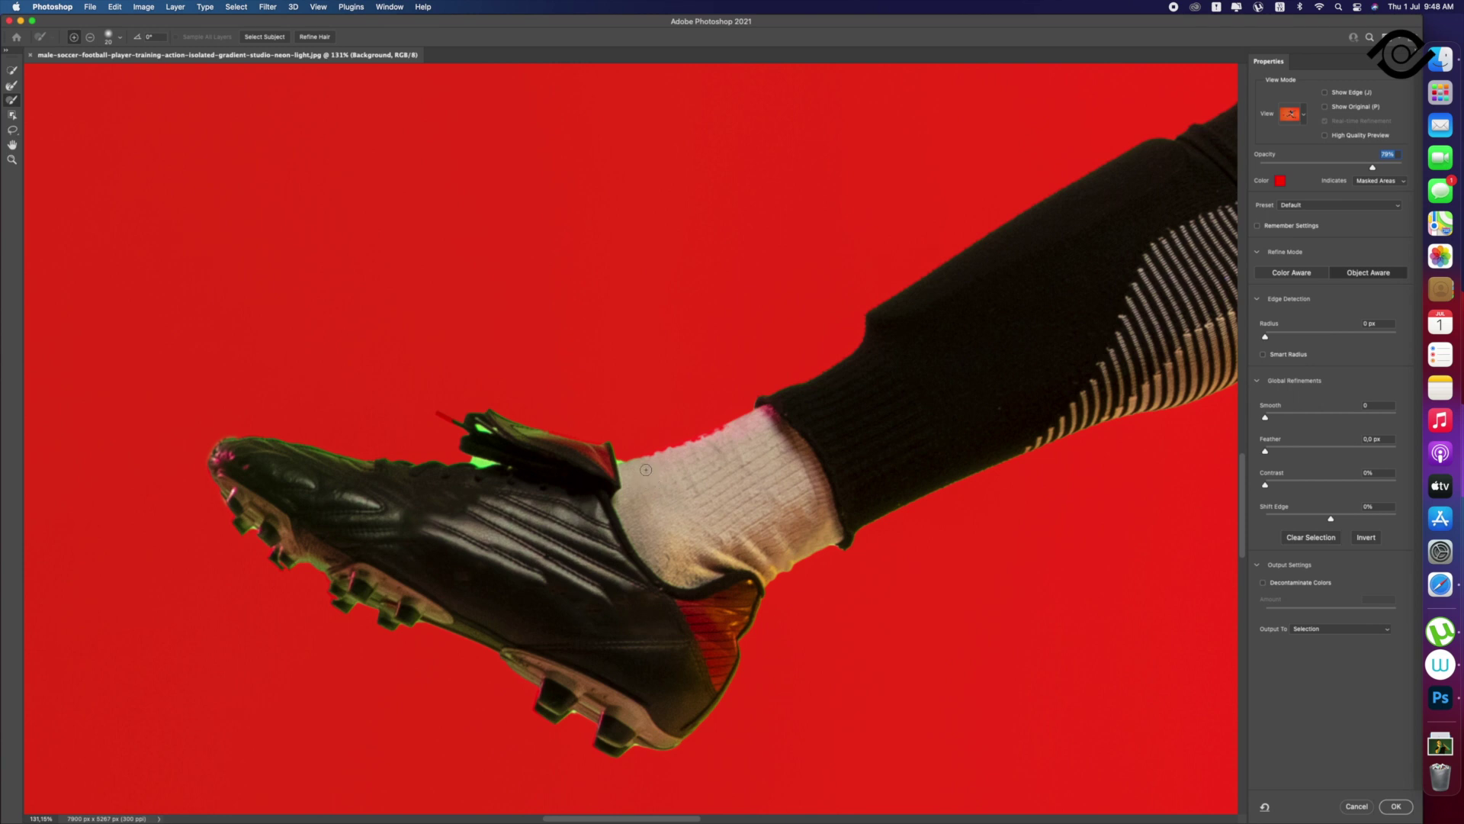
pyautogui.moveTo(658, 457); pyautogui.dragTo(734, 428)
pyautogui.press('[')
pyautogui.press('alt')
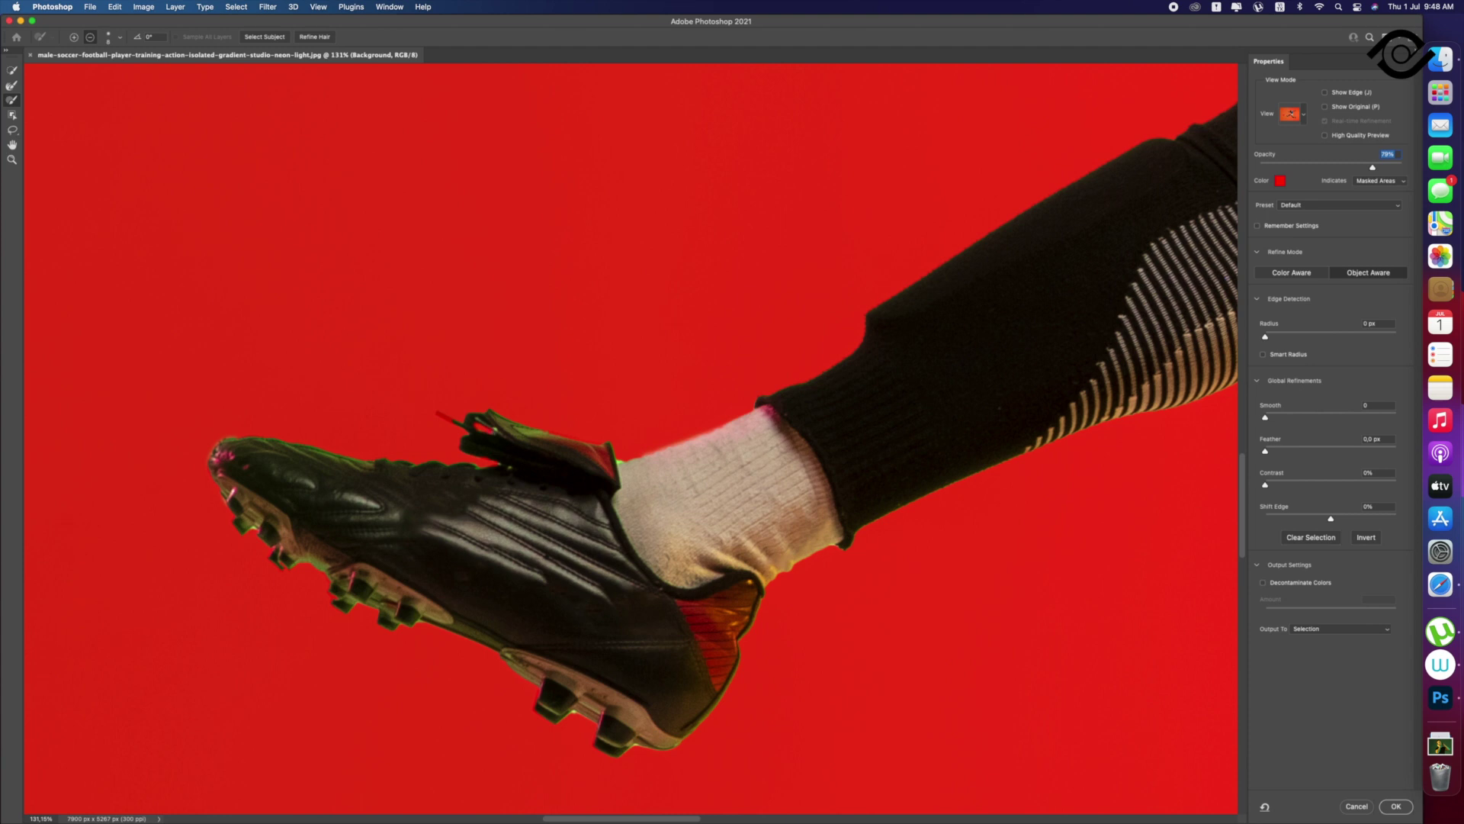
# Step: Output the refined selection as a New Layer with Layer Mask and apply it
pyautogui.scroll(-3, 509, 435)
pyautogui.scroll(-5, 509, 435)
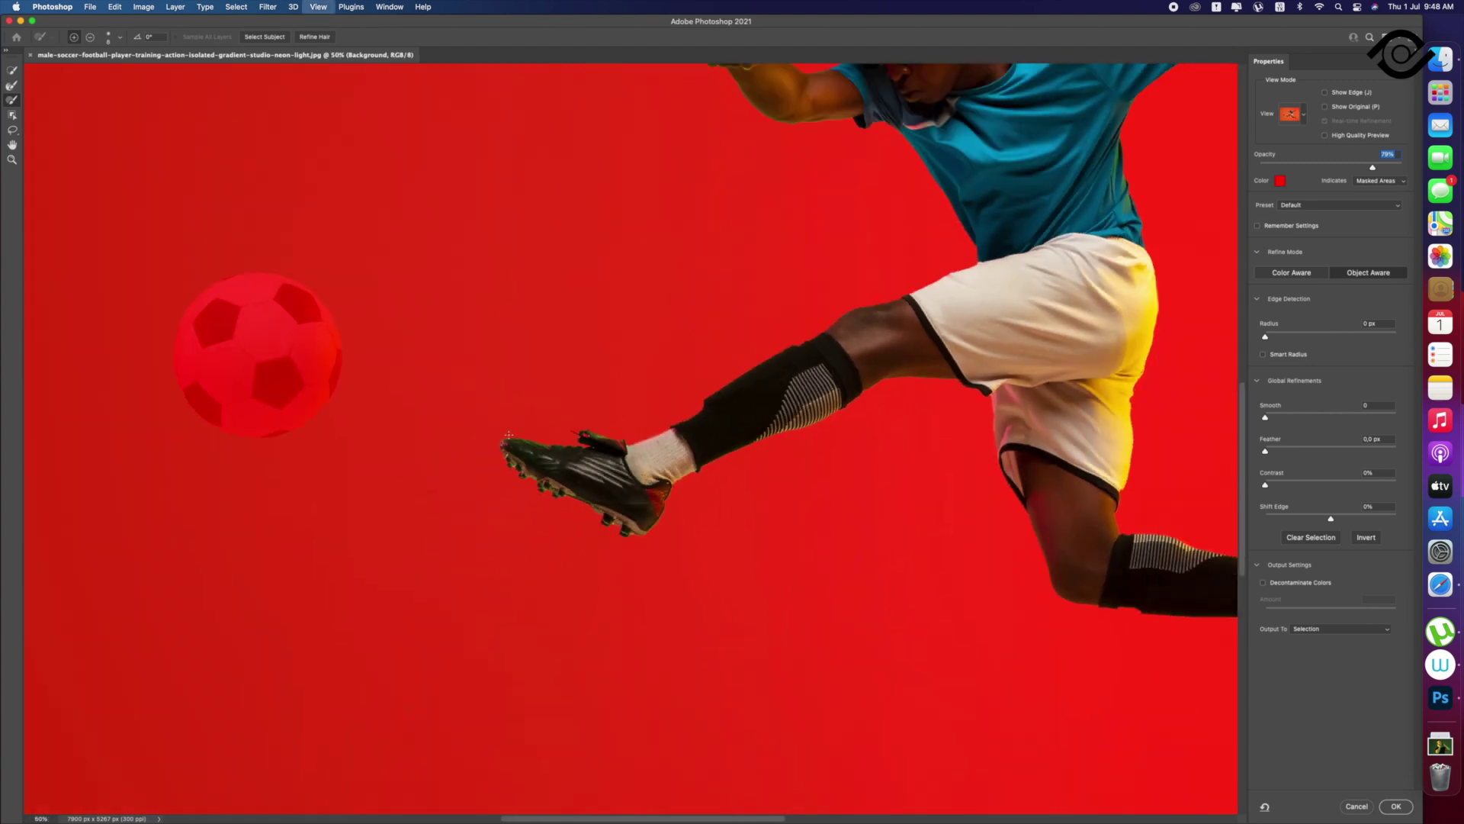
pyautogui.scroll(-5, 509, 435)
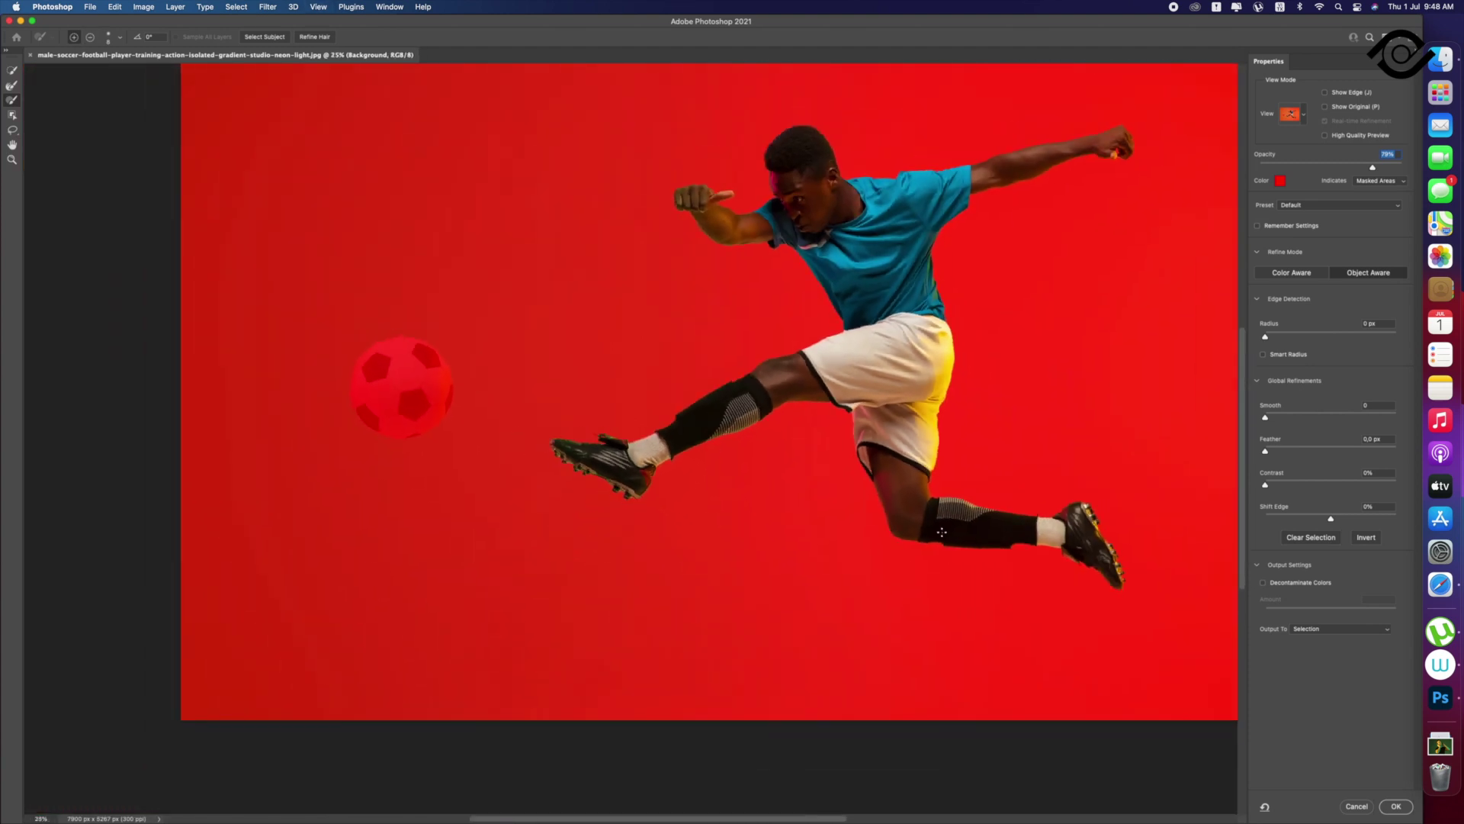
pyautogui.click(1335, 628)
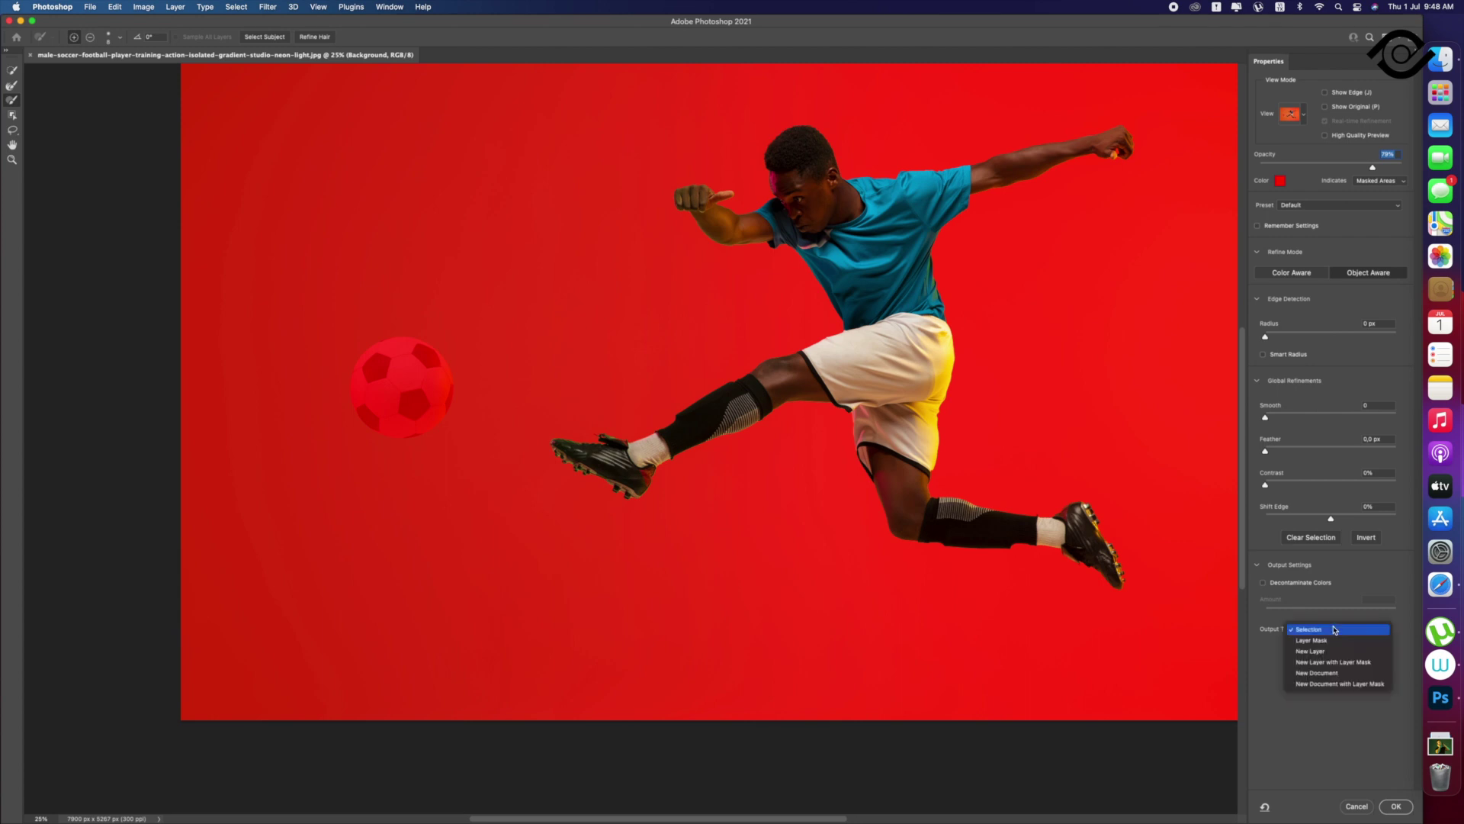
pyautogui.click(1347, 664)
pyautogui.click(1396, 807)
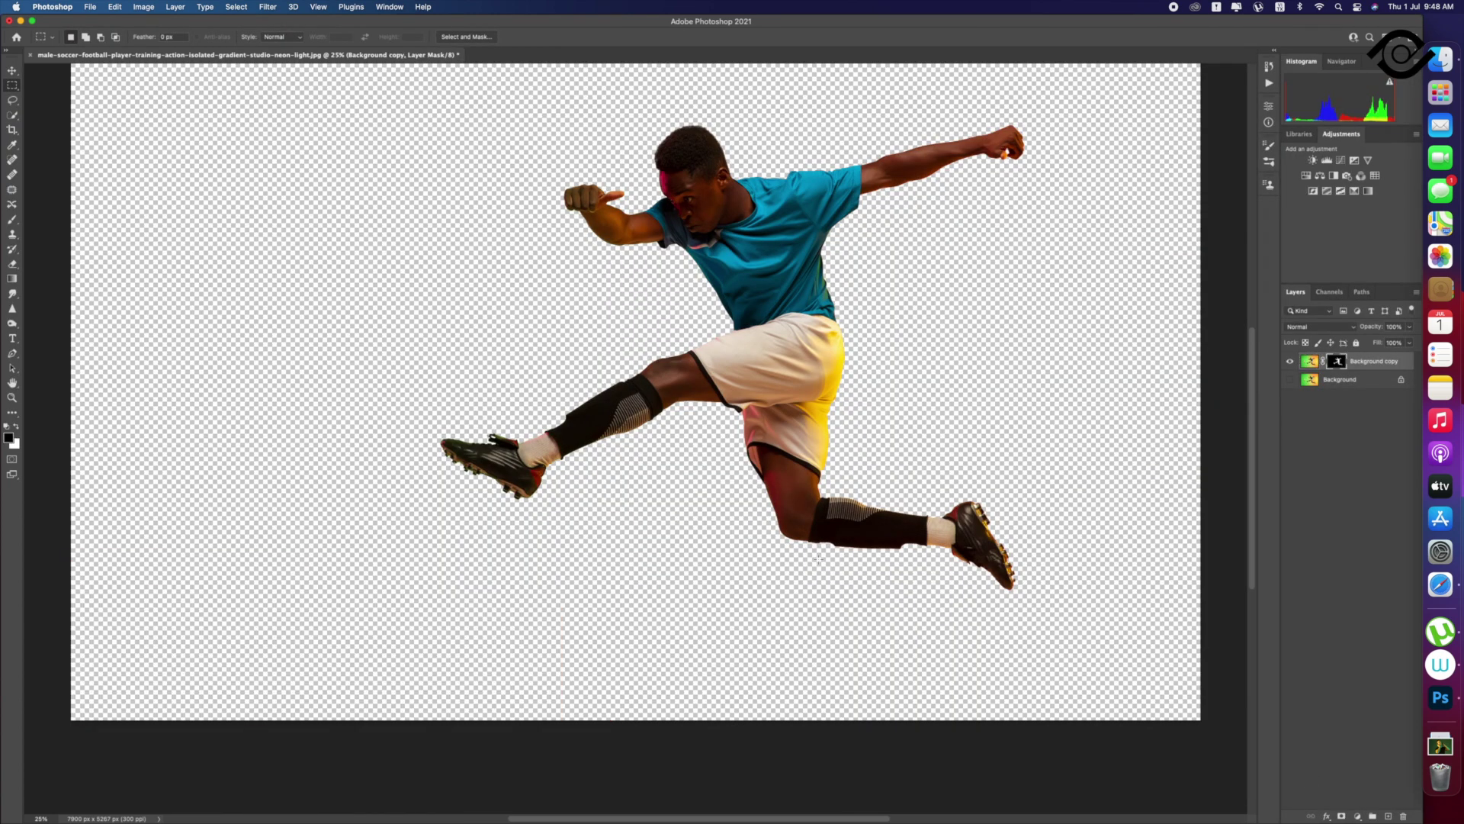
# Step: Adjust the zoom and deselect the masked player layer with the Move tool
pyautogui.press('z')
pyautogui.scroll(-3, 778, 534)
pyautogui.scroll(2, 805, 523)
pyautogui.scroll(-2, 806, 523)
pyautogui.press('c')
pyautogui.press('v')
pyautogui.click(890, 365)
# Step: Crop outward to extend the canvas up, right and down around the cut-out, then commit
pyautogui.press('c')
pyautogui.moveTo(912, 259); pyautogui.dragTo(1025, 221)
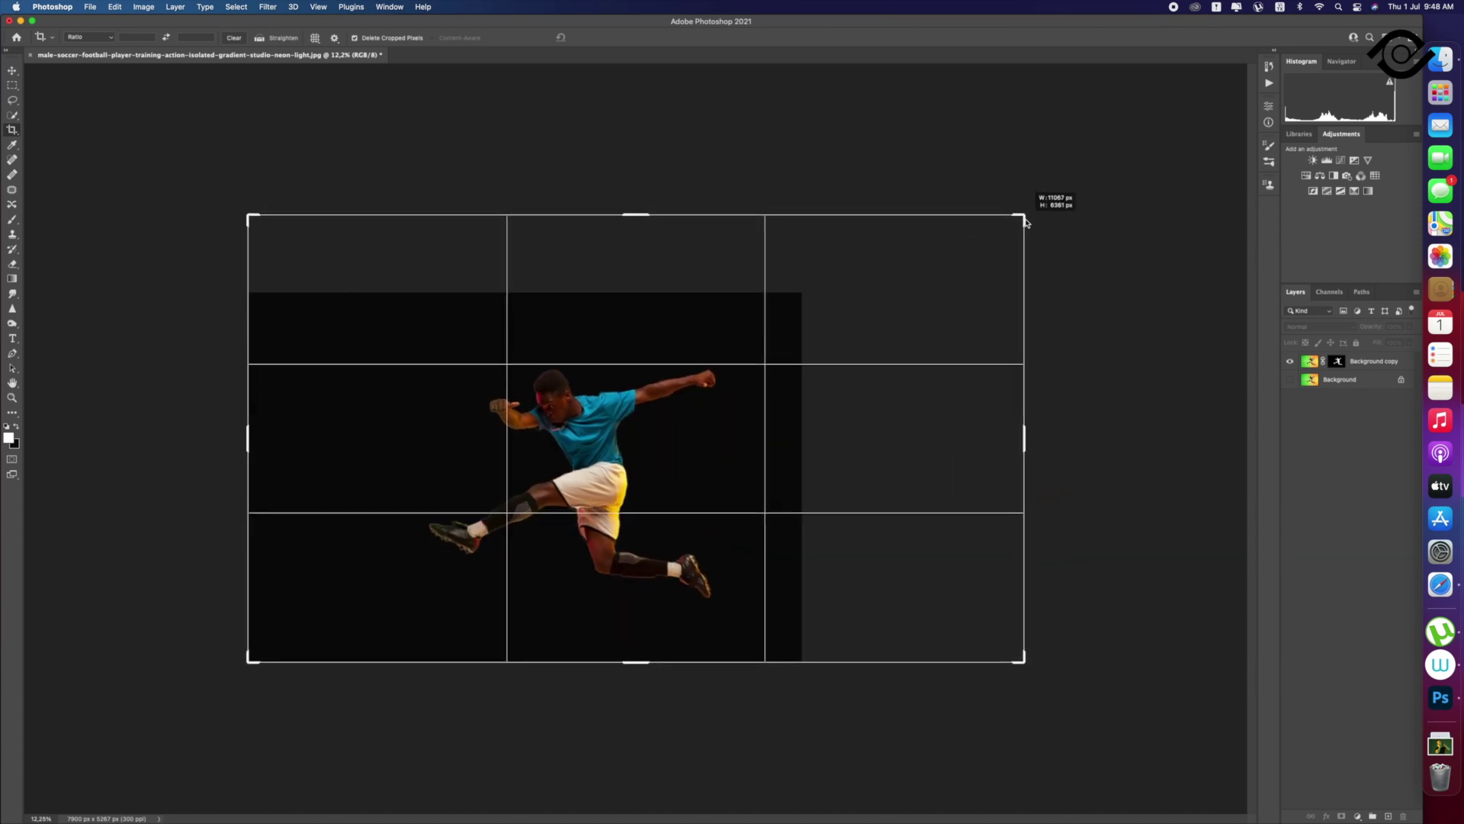
pyautogui.moveTo(1026, 221); pyautogui.dragTo(1025, 221)
pyautogui.moveTo(643, 663); pyautogui.dragTo(653, 694)
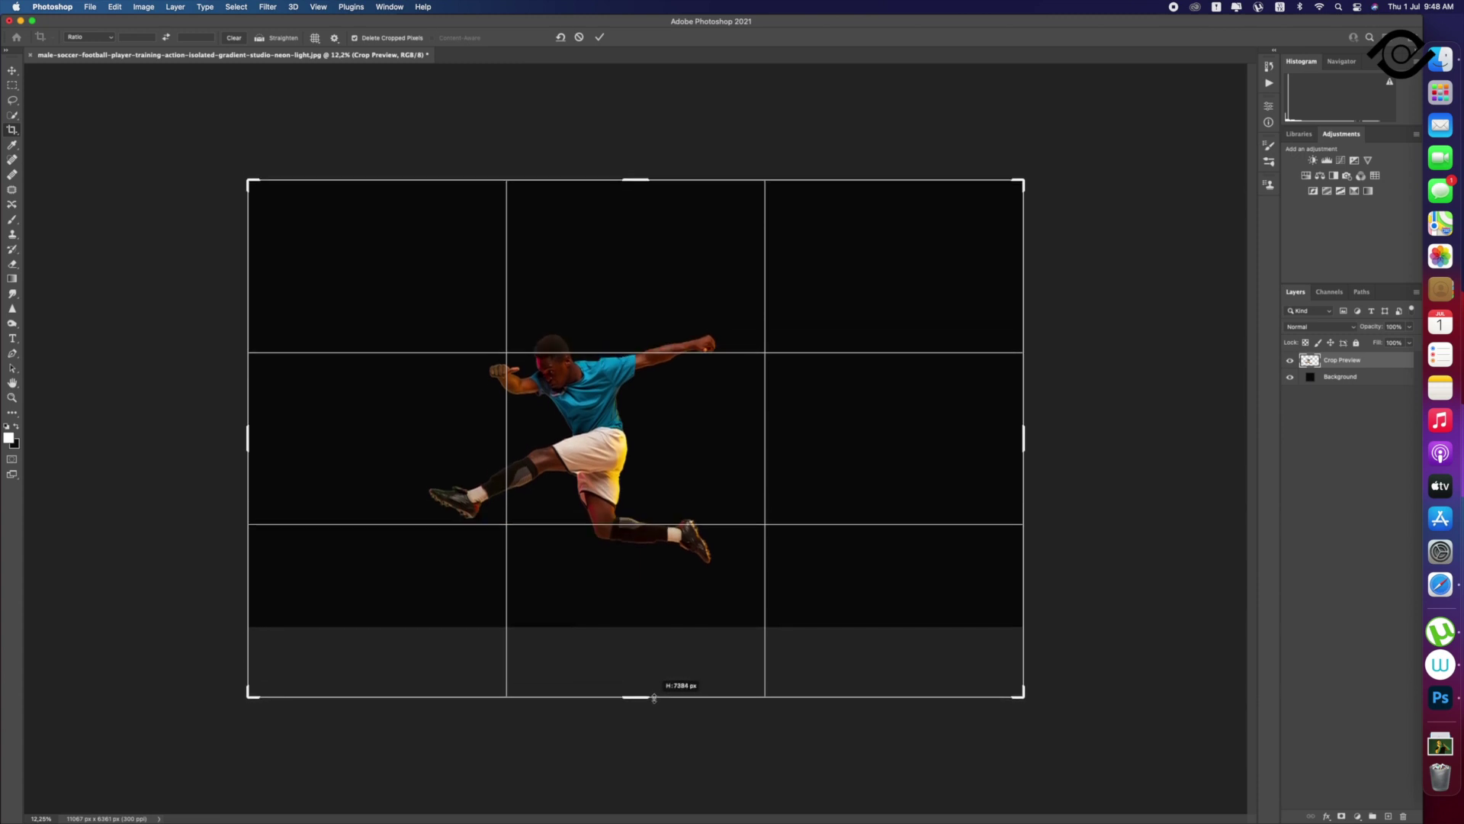
pyautogui.moveTo(653, 696); pyautogui.dragTo(655, 697)
pyautogui.press('Return')
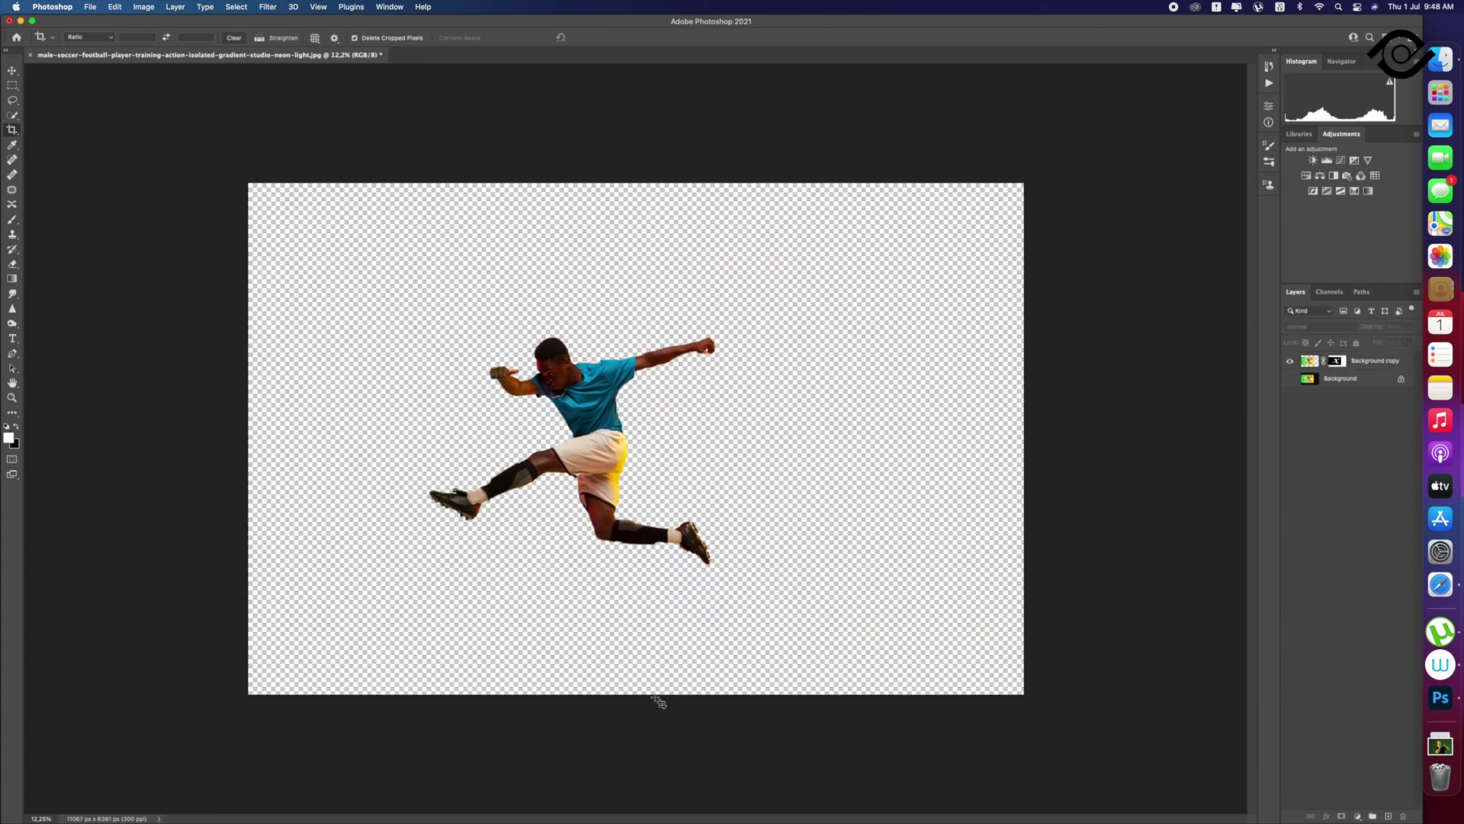
# Step: Show the original photo, box-select the soccer ball and copy it to a new layer
pyautogui.press('v')
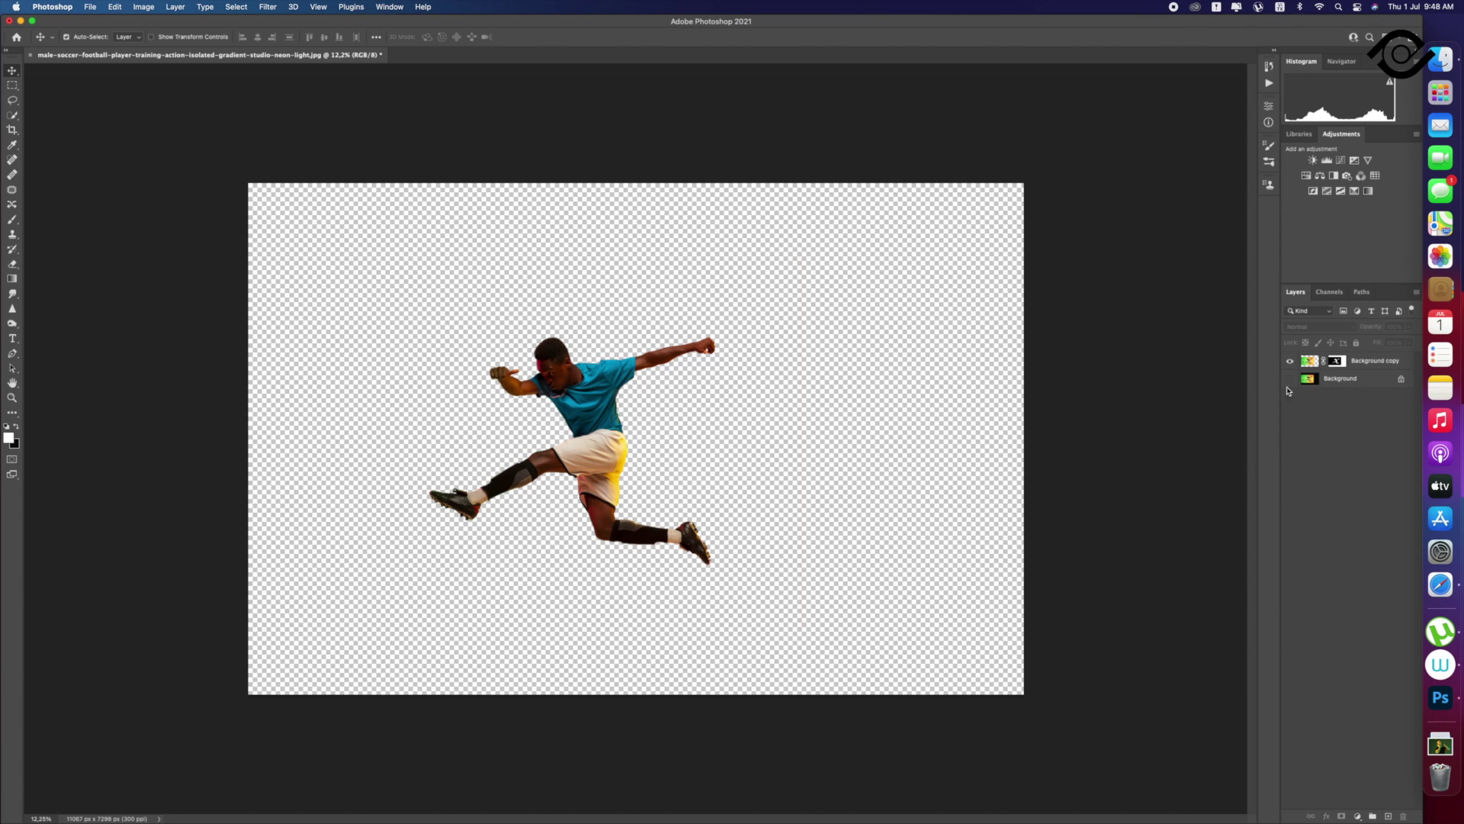
pyautogui.click(1290, 378)
pyautogui.press('z')
pyautogui.moveTo(345, 472); pyautogui.dragTo(397, 461)
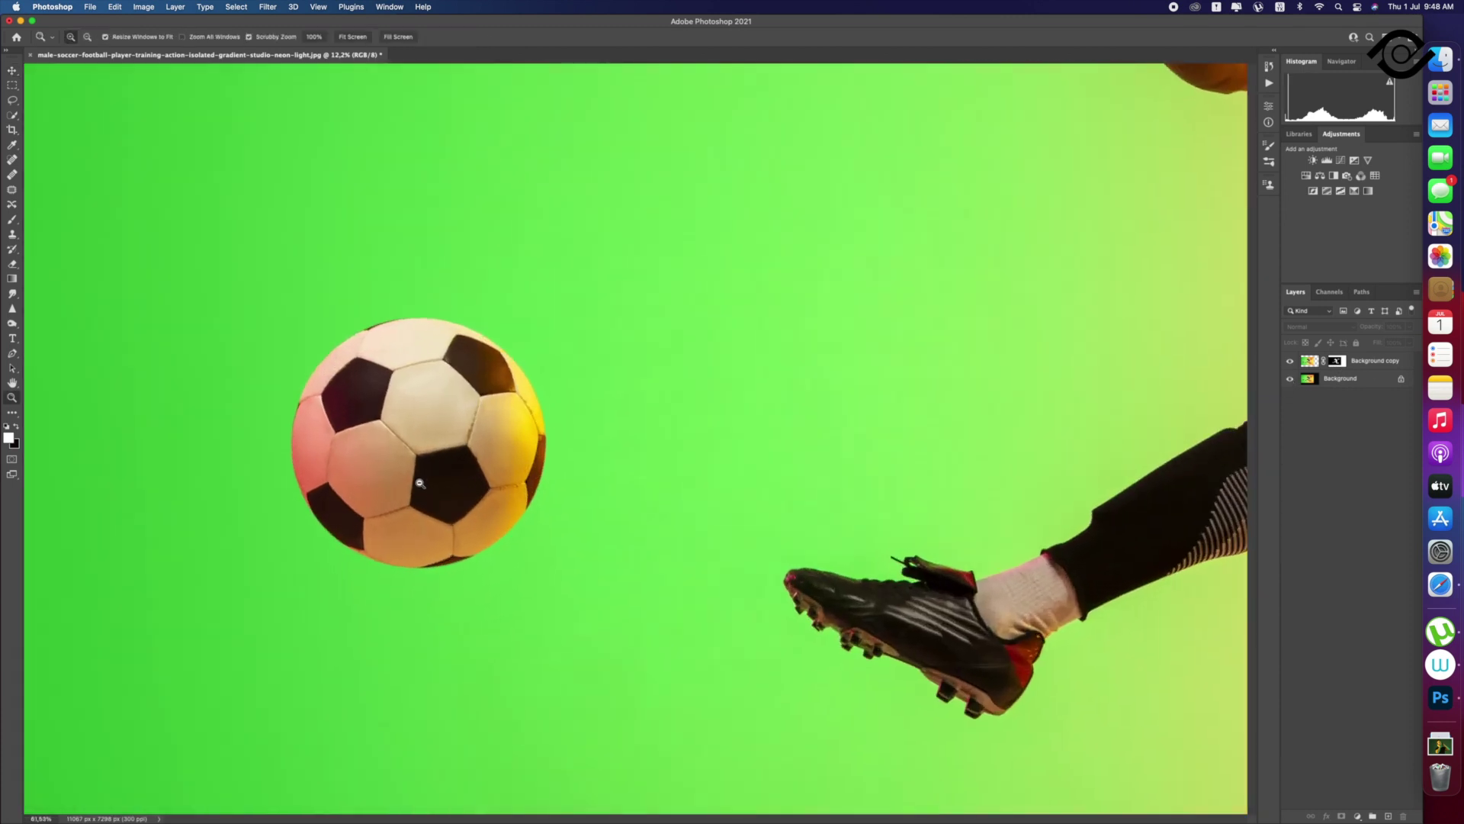
pyautogui.press('m')
pyautogui.moveTo(287, 211); pyautogui.dragTo(729, 650)
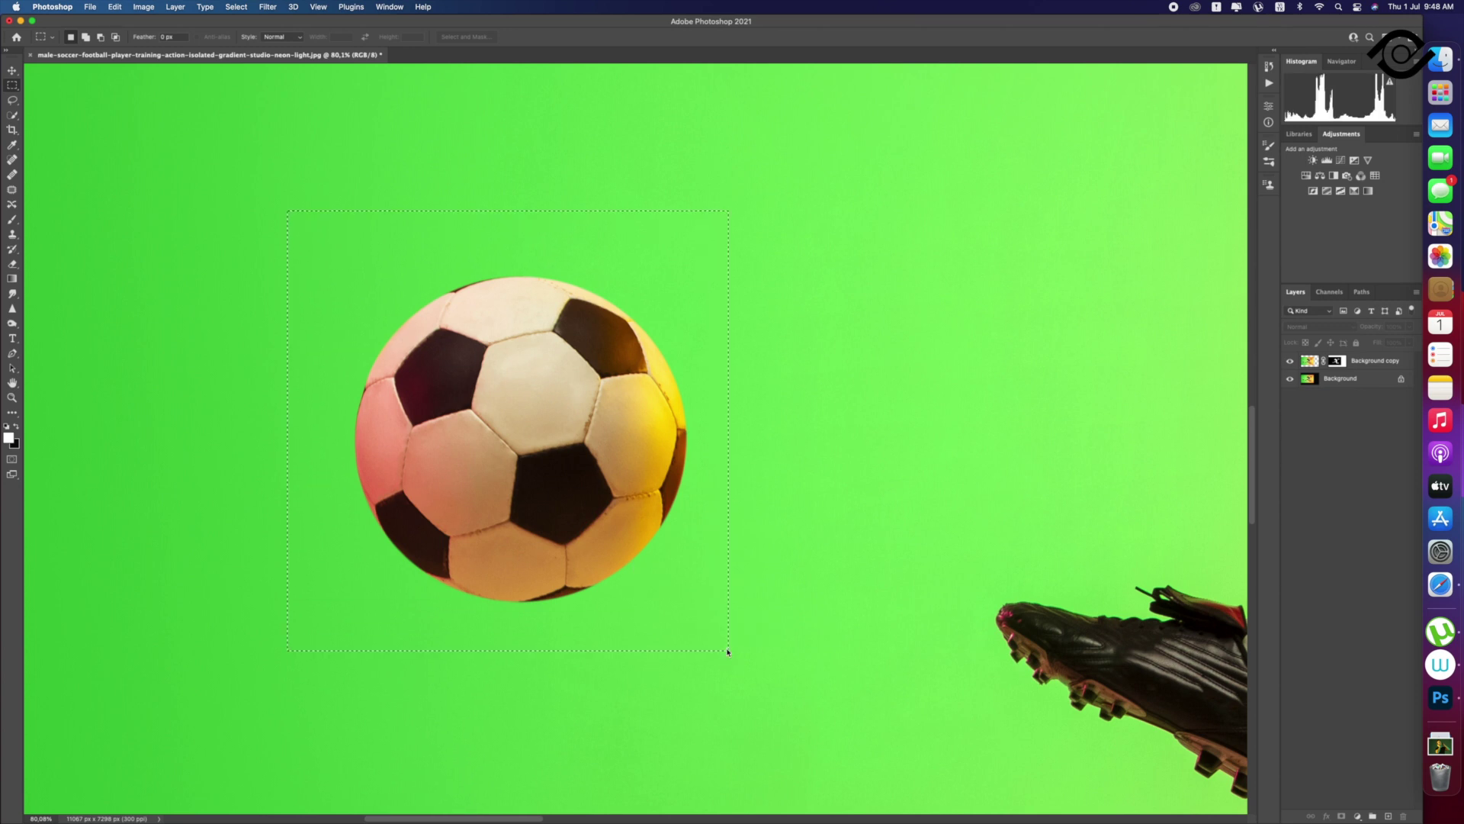
pyautogui.click(1358, 385)
pyautogui.press('super+j')
# Step: Refine the ball in Select and Mask, adding the dark pentagon, and output a new masked layer
pyautogui.press('v')
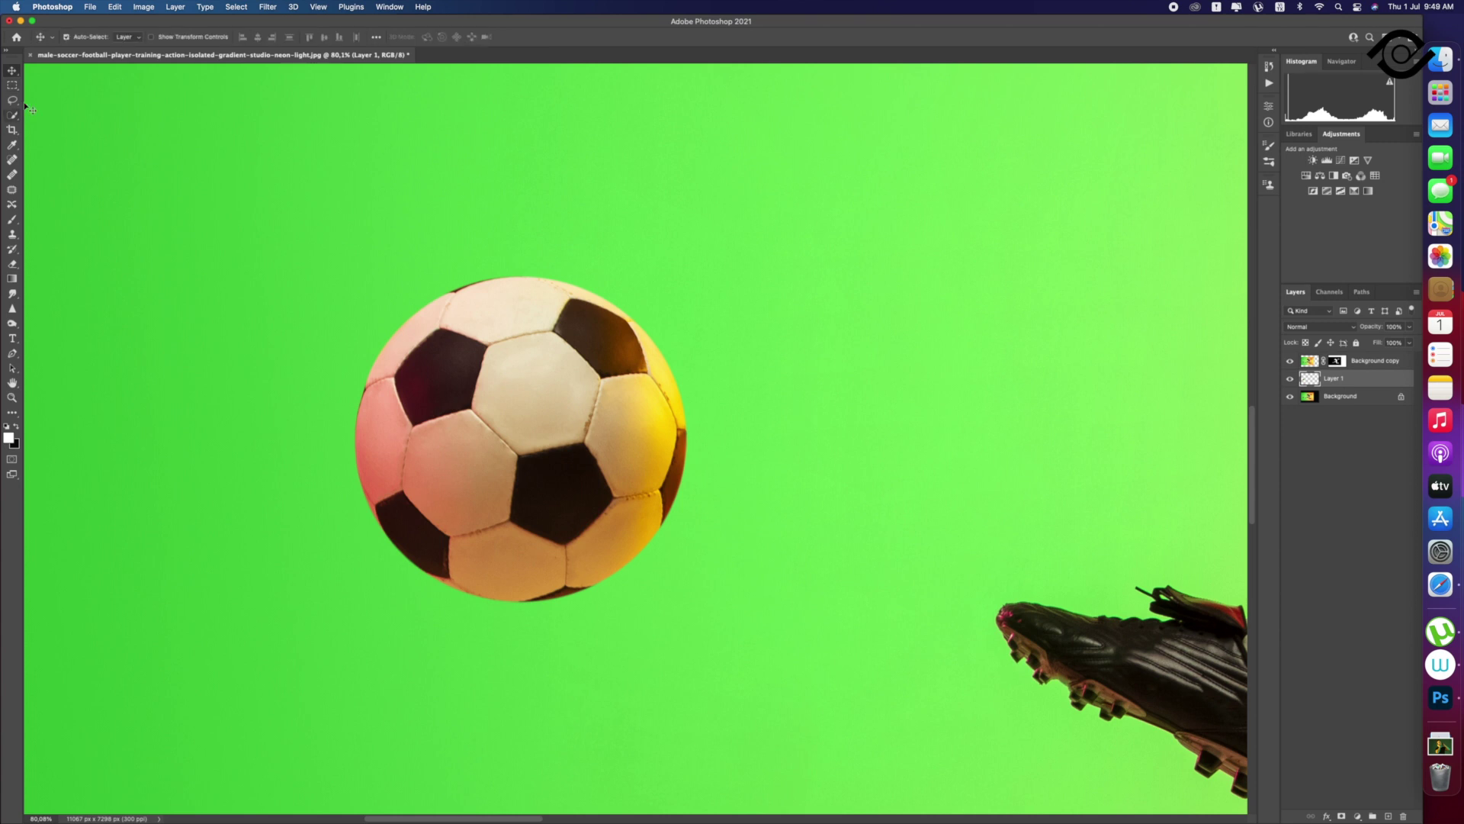
pyautogui.click(12, 114)
pyautogui.click(480, 36)
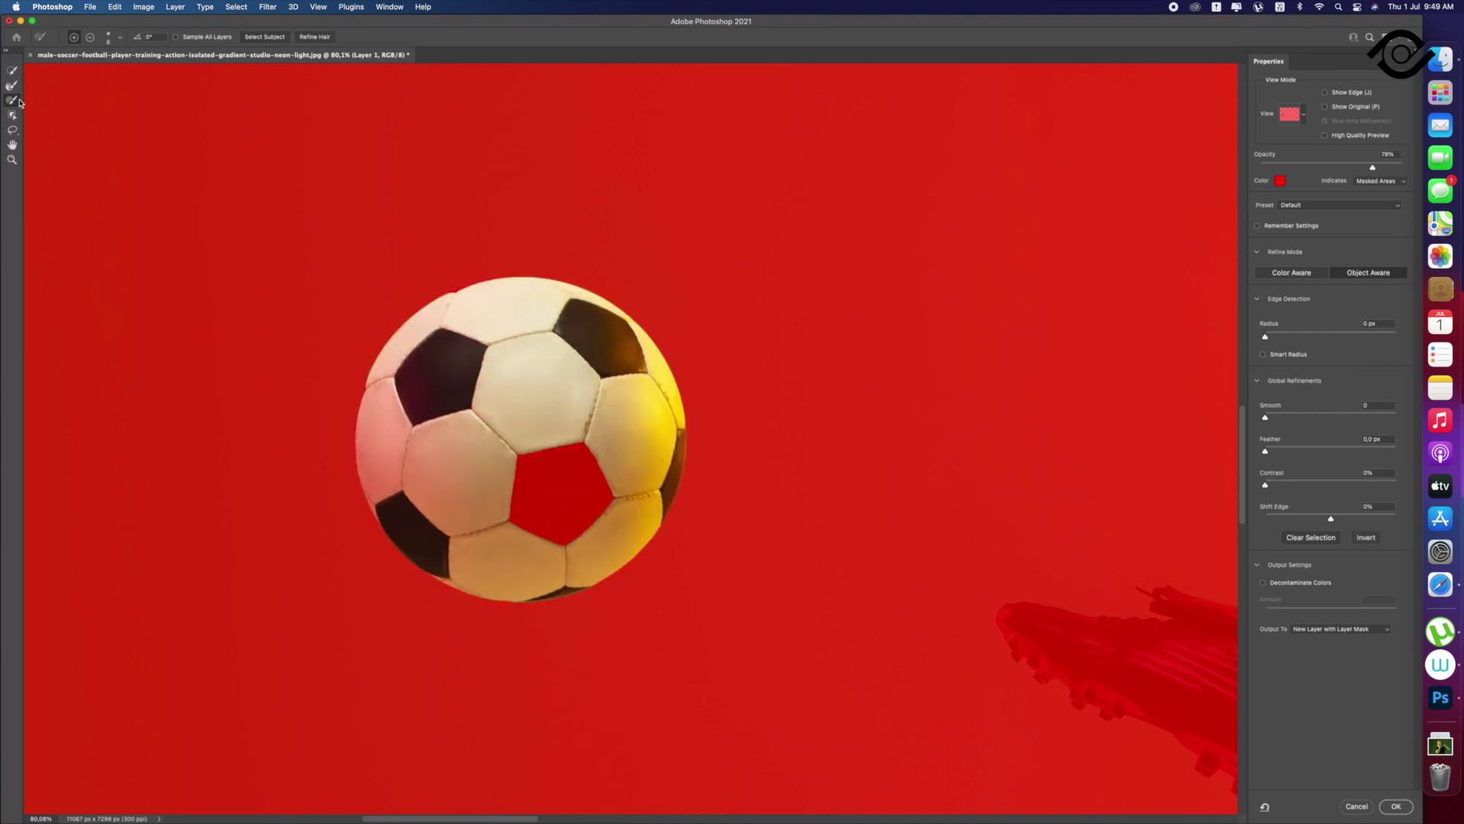
pyautogui.press(']')
pyautogui.press(']')
pyautogui.press(']')
pyautogui.moveTo(547, 482)
pyautogui.mouseDown()
pyautogui.moveTo(518, 463)
pyautogui.moveTo(523, 496)
pyautogui.moveTo(581, 506)
pyautogui.moveTo(575, 458)
pyautogui.moveTo(591, 493)
pyautogui.moveTo(572, 458)
pyautogui.moveTo(546, 514)
pyautogui.moveTo(562, 524)
pyautogui.moveTo(580, 484)
pyautogui.mouseUp()
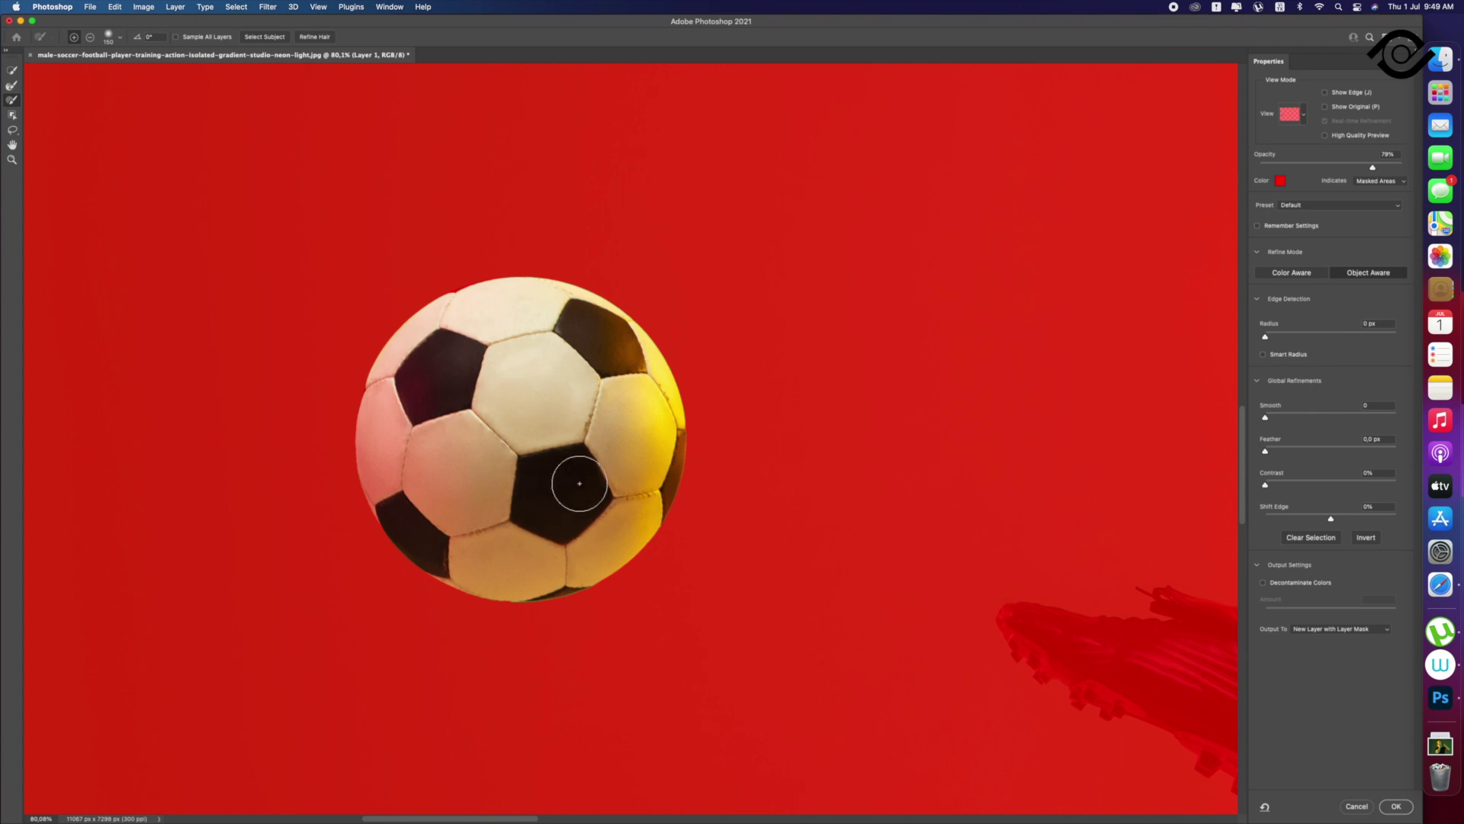
pyautogui.click(1408, 809)
pyautogui.press('z')
pyautogui.press('super+0')
pyautogui.press('super+minus')
pyautogui.press('super+plus')
# Step: Delete the leftover Layer 1 and the original Background photo layer
pyautogui.press('v')
pyautogui.click(1379, 363)
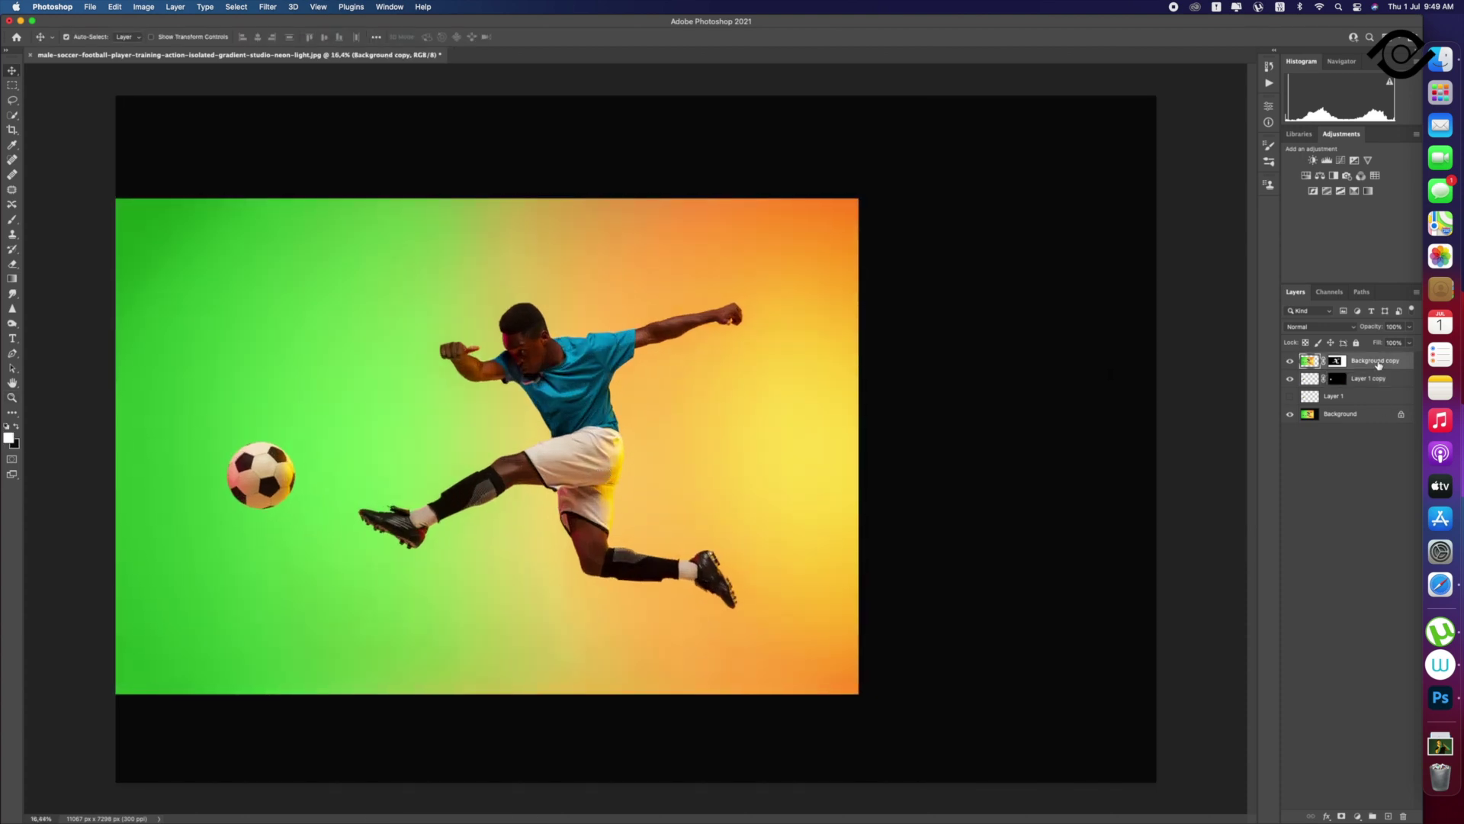
pyautogui.moveTo(1355, 400); pyautogui.dragTo(1404, 816)
pyautogui.click(1360, 395)
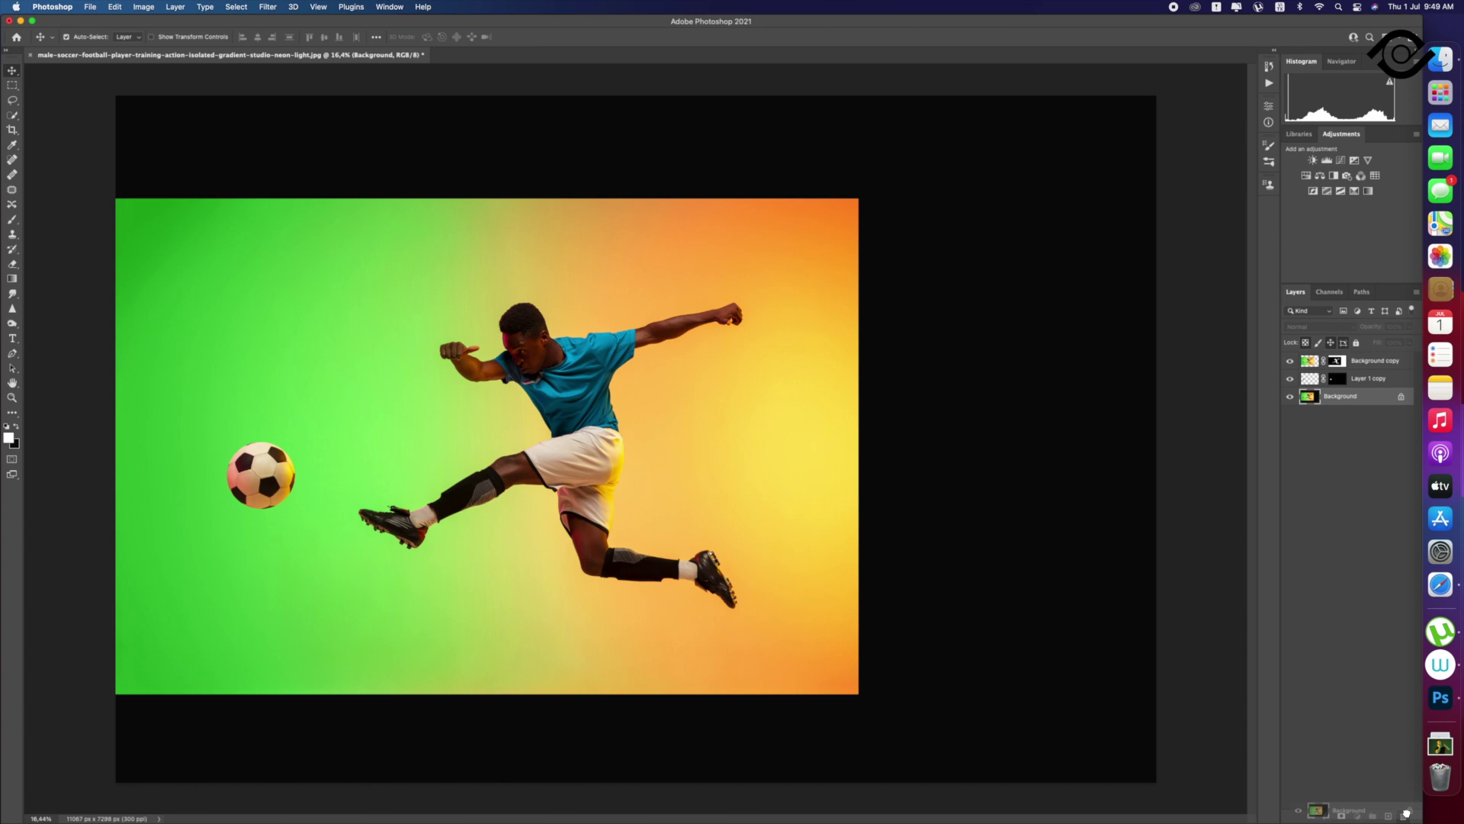
pyautogui.moveTo(1339, 398); pyautogui.dragTo(1404, 816)
# Step: Move the player left, shift player and ball together up-left, and duplicate the player layer
pyautogui.press('z')
pyautogui.moveTo(1102, 464); pyautogui.dragTo(1082, 466)
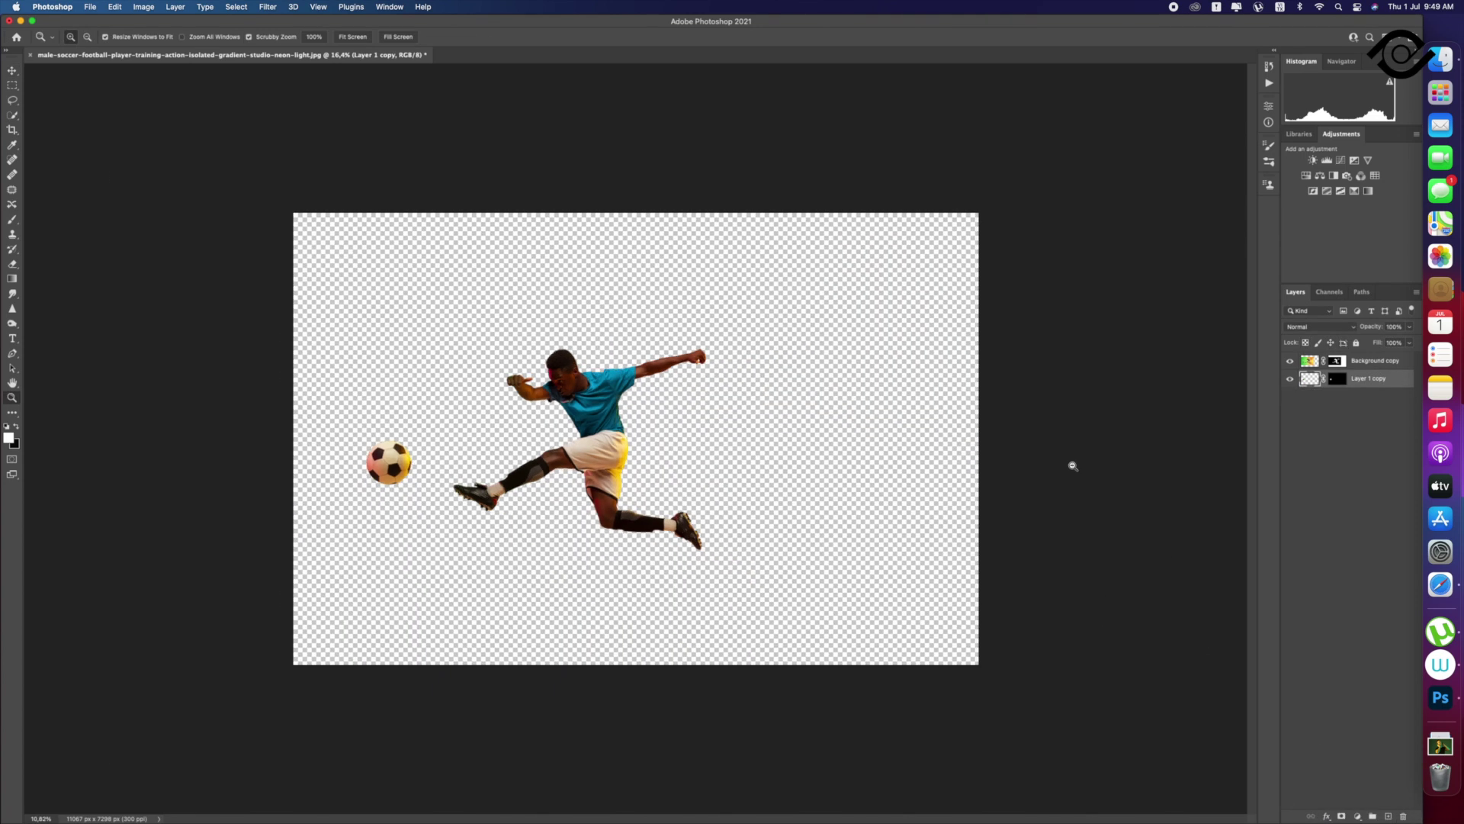
pyautogui.press('v')
pyautogui.click(615, 456)
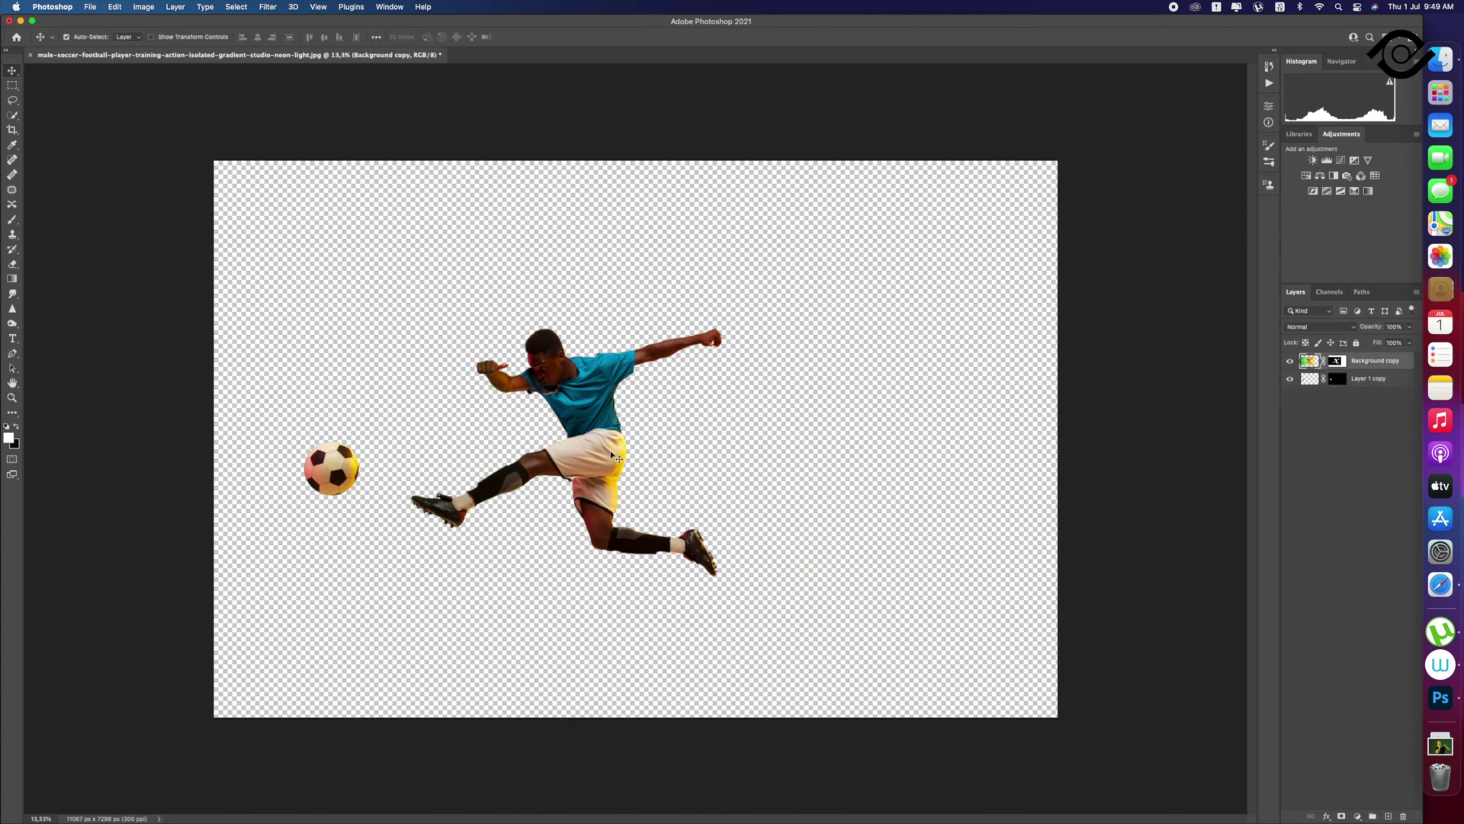
pyautogui.moveTo(615, 456); pyautogui.dragTo(538, 467)
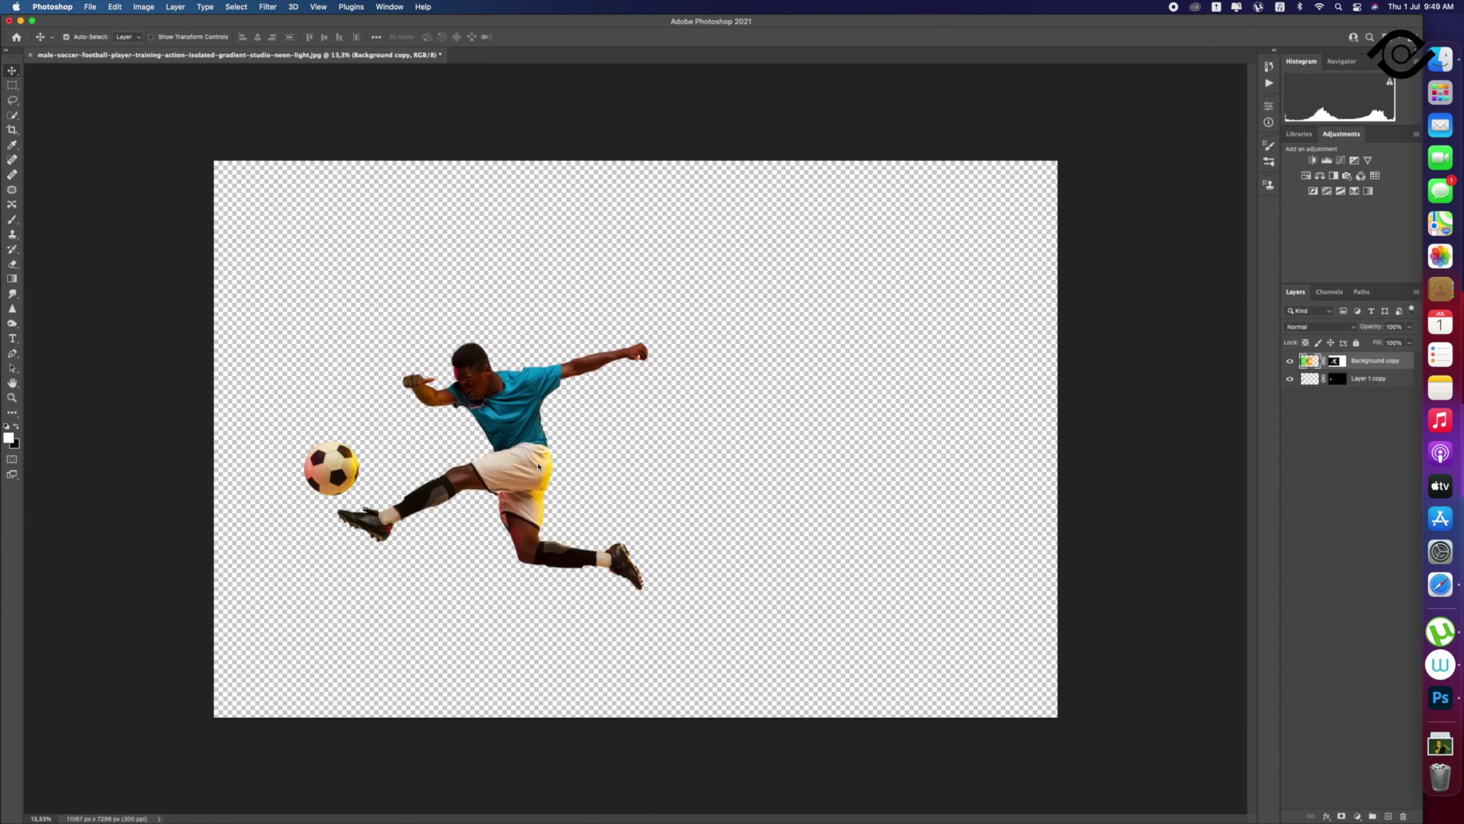
pyautogui.keyDown('shift'); pyautogui.click(340, 465); pyautogui.keyUp('shift')
pyautogui.moveTo(341, 465); pyautogui.dragTo(326, 451)
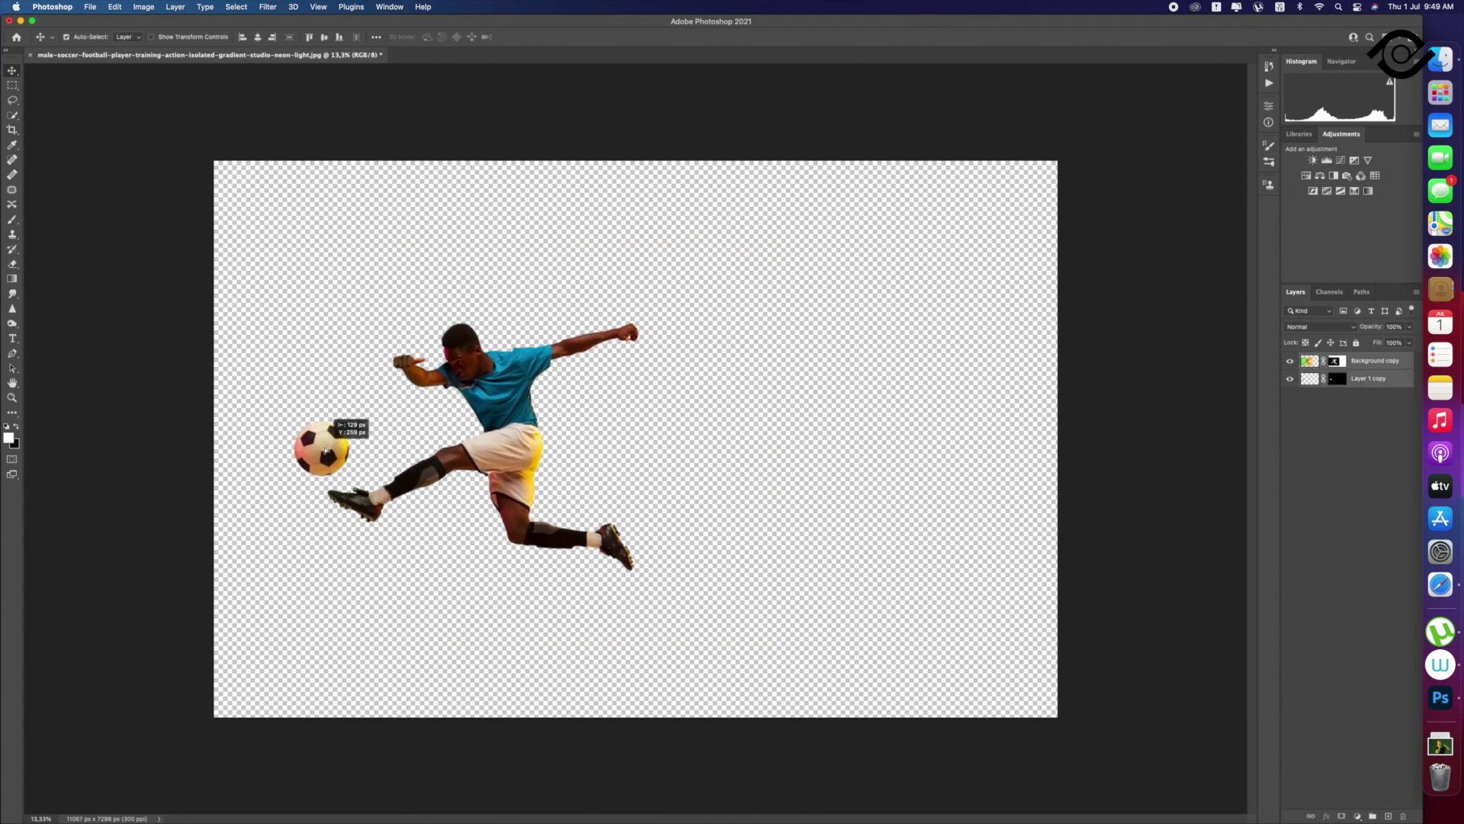
pyautogui.click(680, 456)
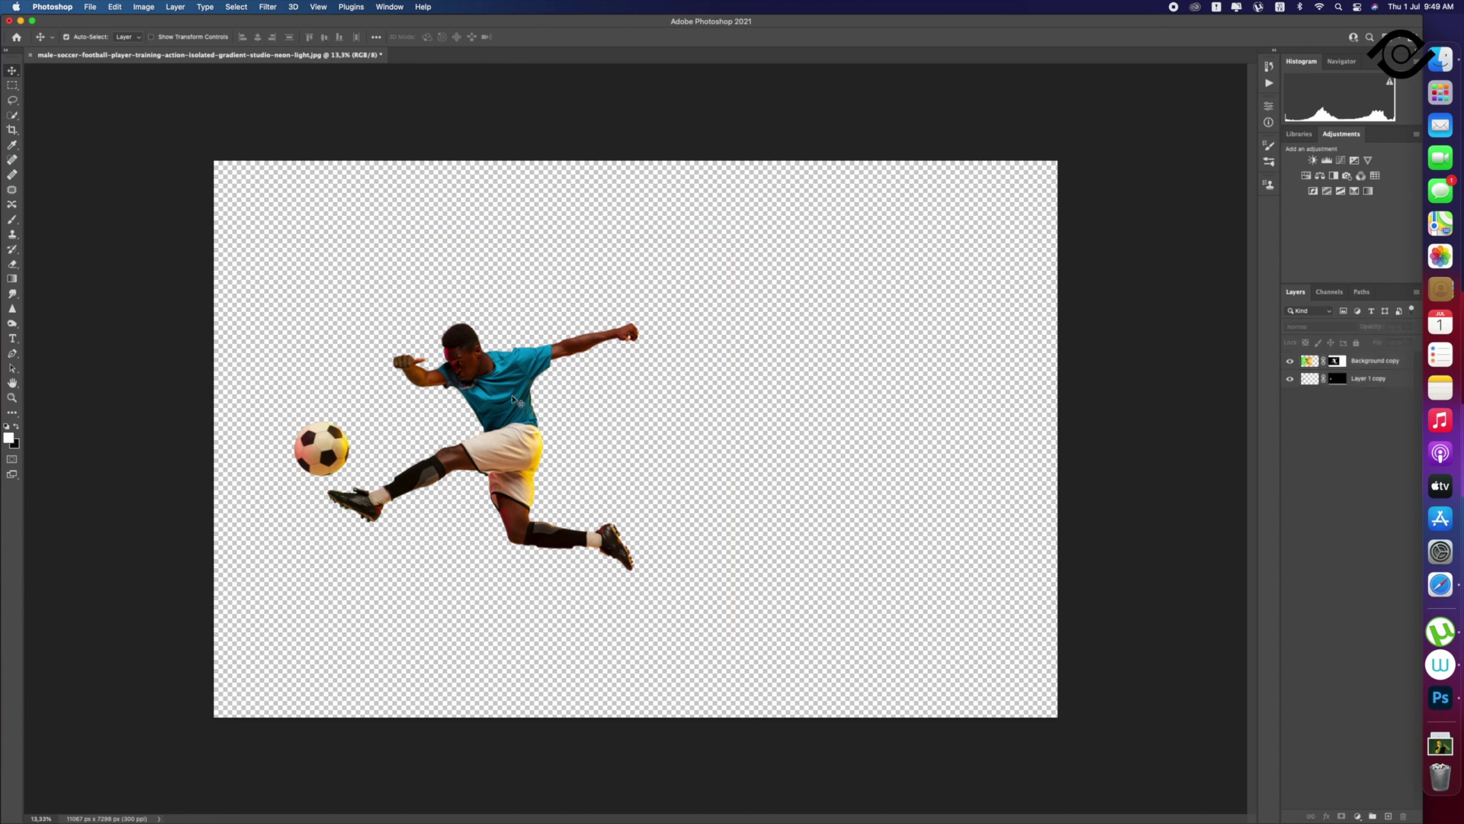
pyautogui.click(521, 419)
pyautogui.press('super+j')
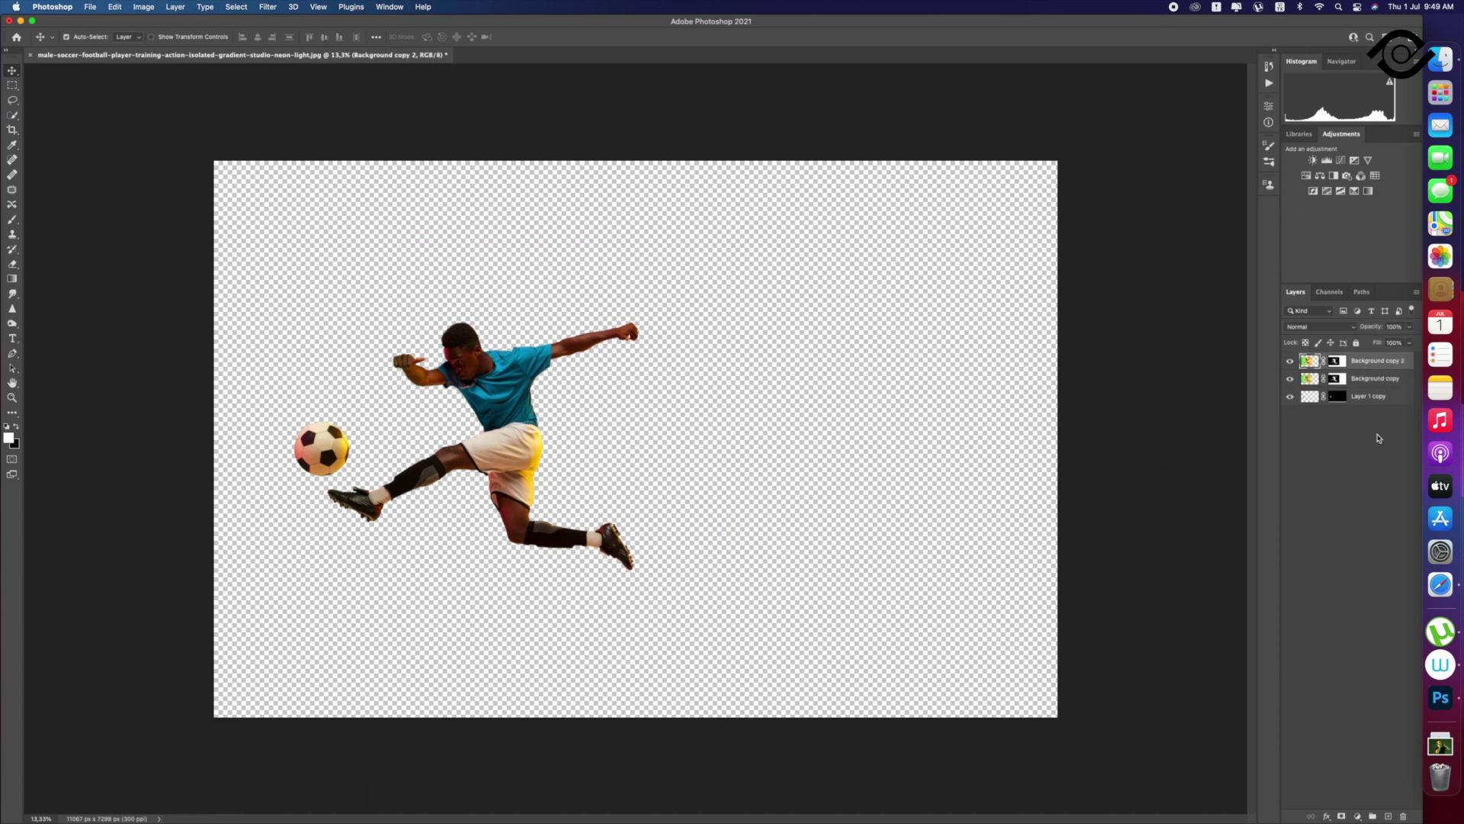
# Step: Add a blank layer, select it with the player copy, and merge them via Layer > Merge Layers
pyautogui.click(1389, 816)
pyautogui.keyDown('shift'); pyautogui.click(1371, 374); pyautogui.keyUp('shift')
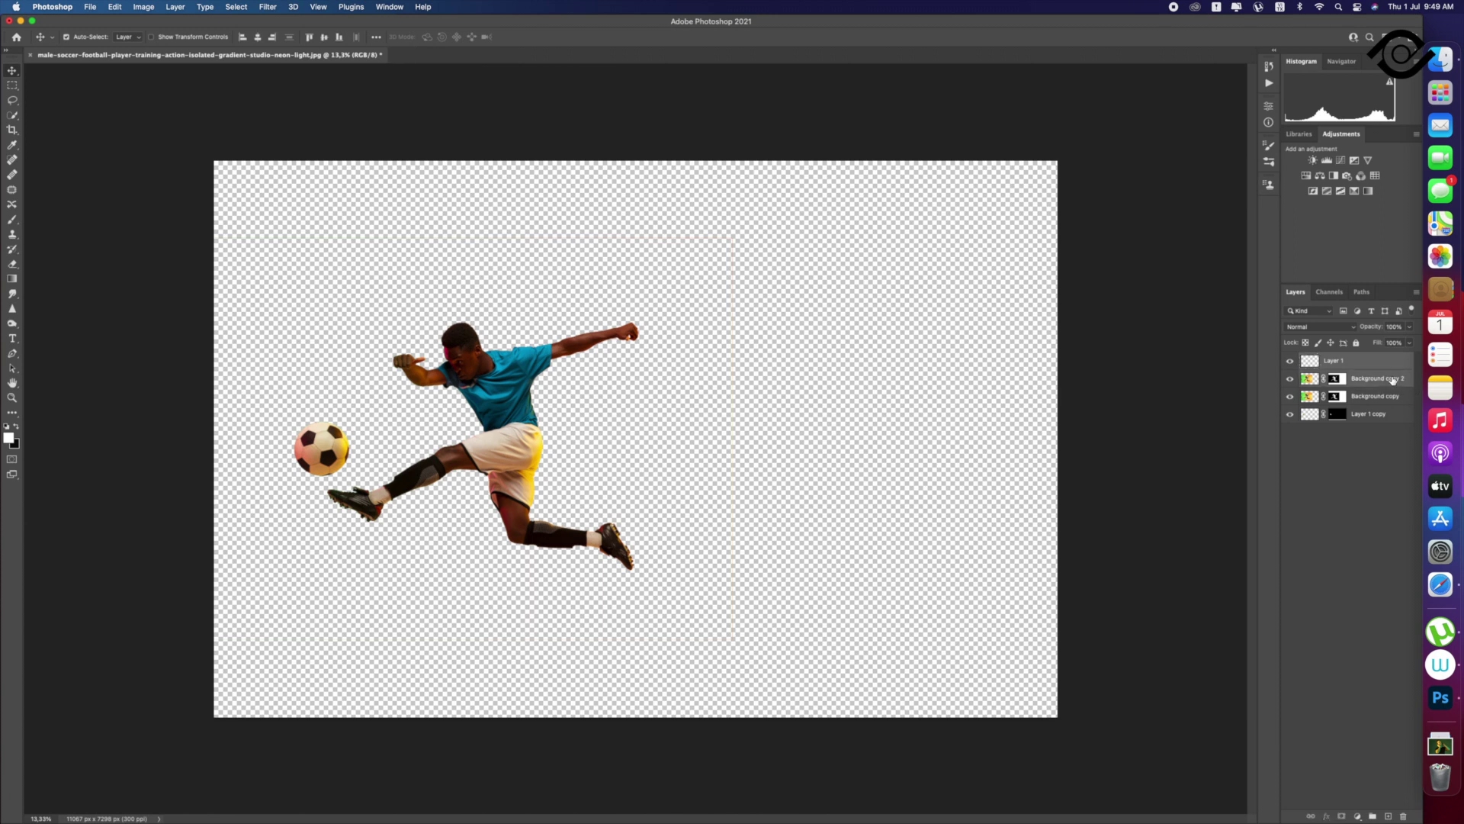
pyautogui.rightClick(1370, 372)
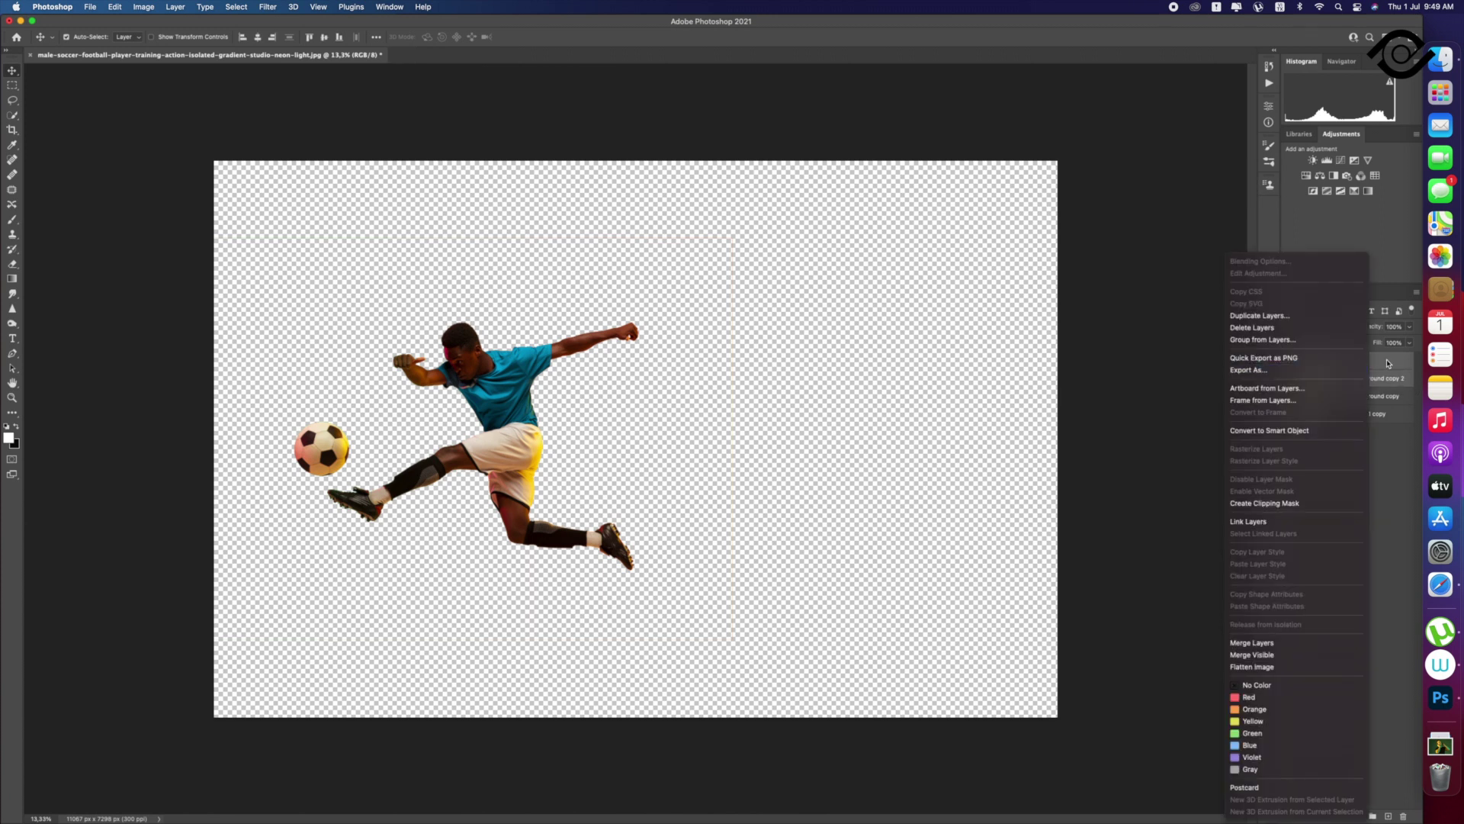
pyautogui.click(826, 185)
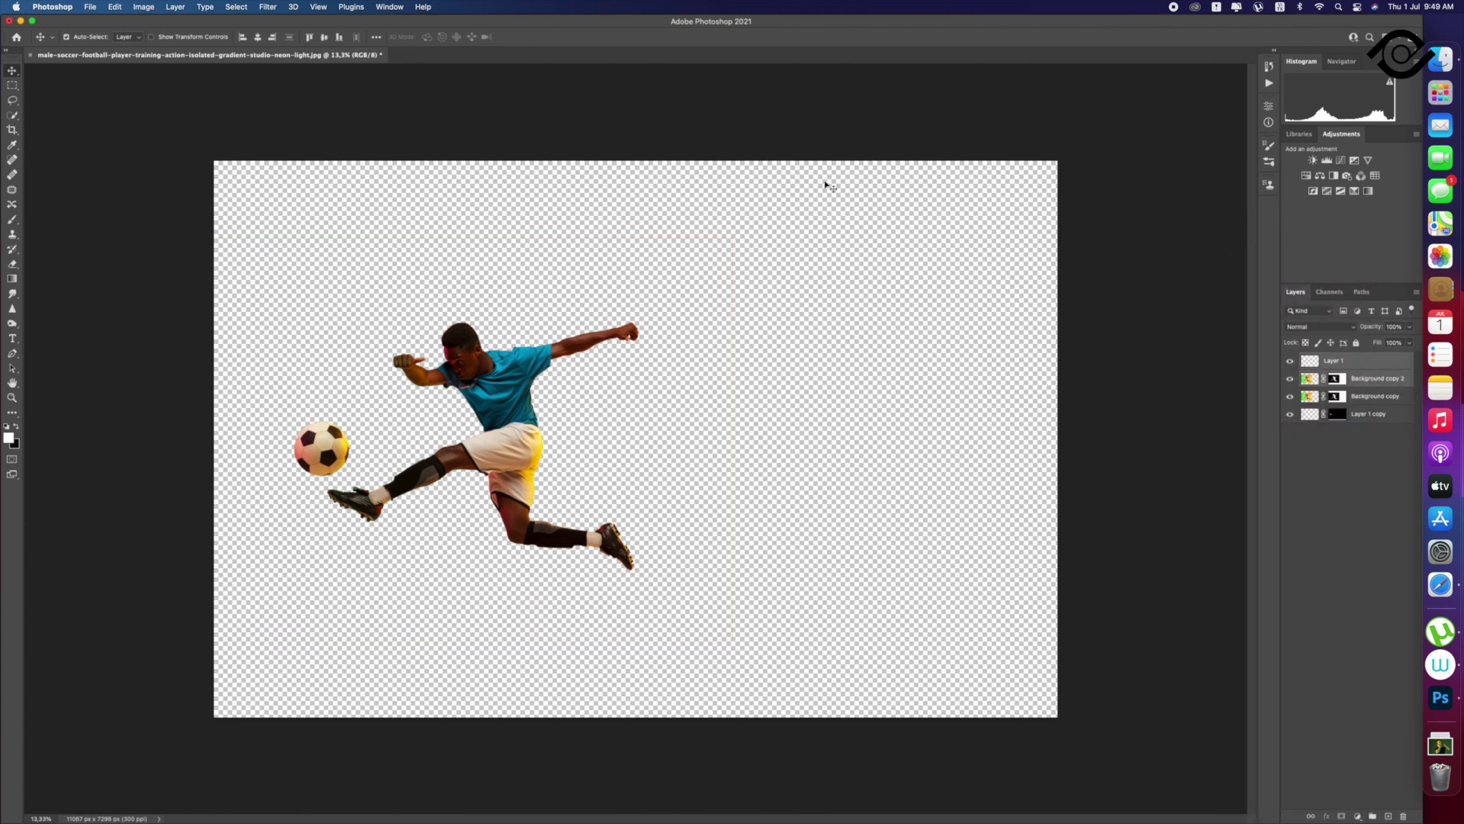
pyautogui.click(145, 7)
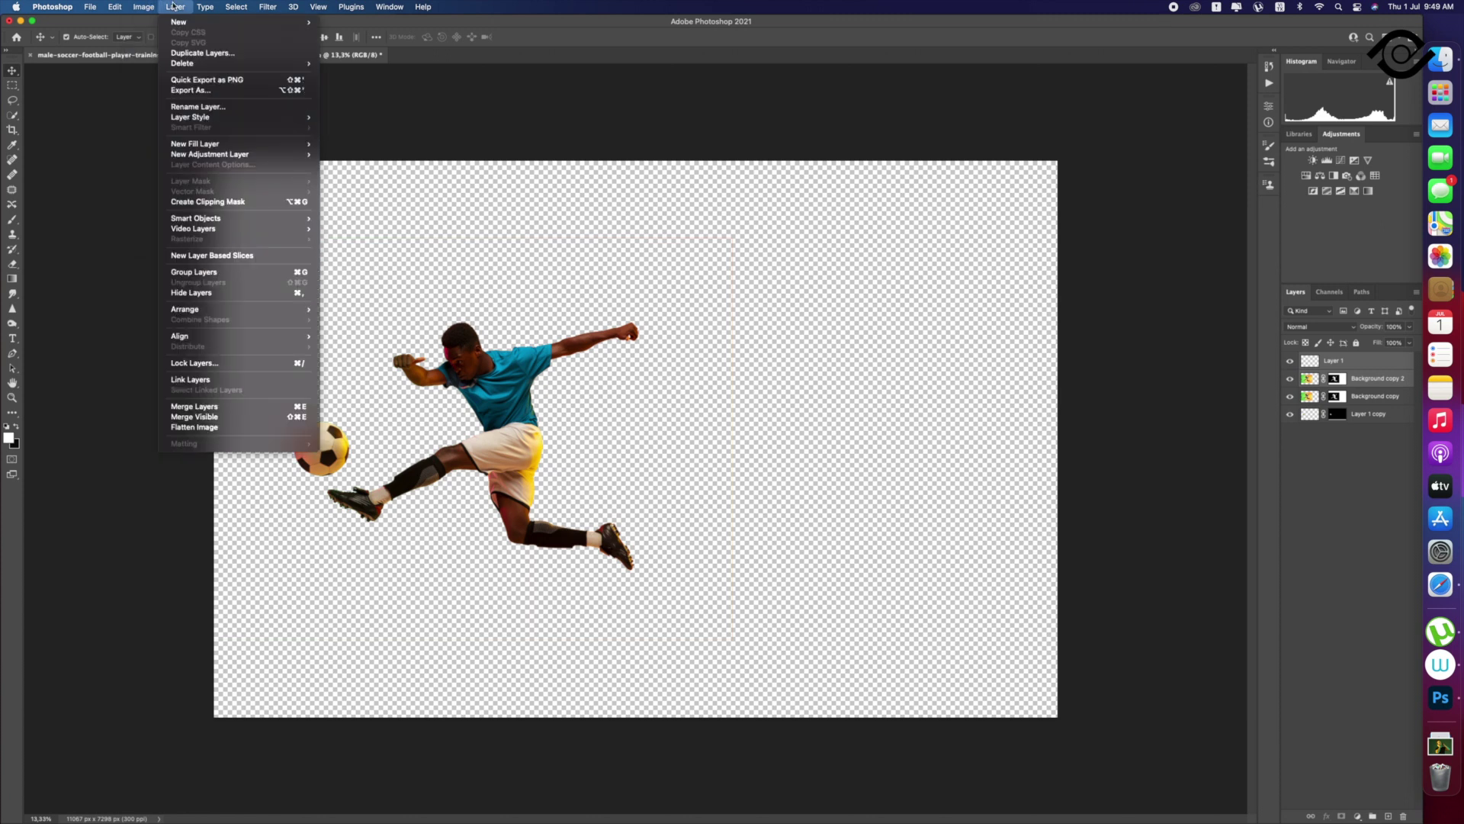
pyautogui.click(260, 412)
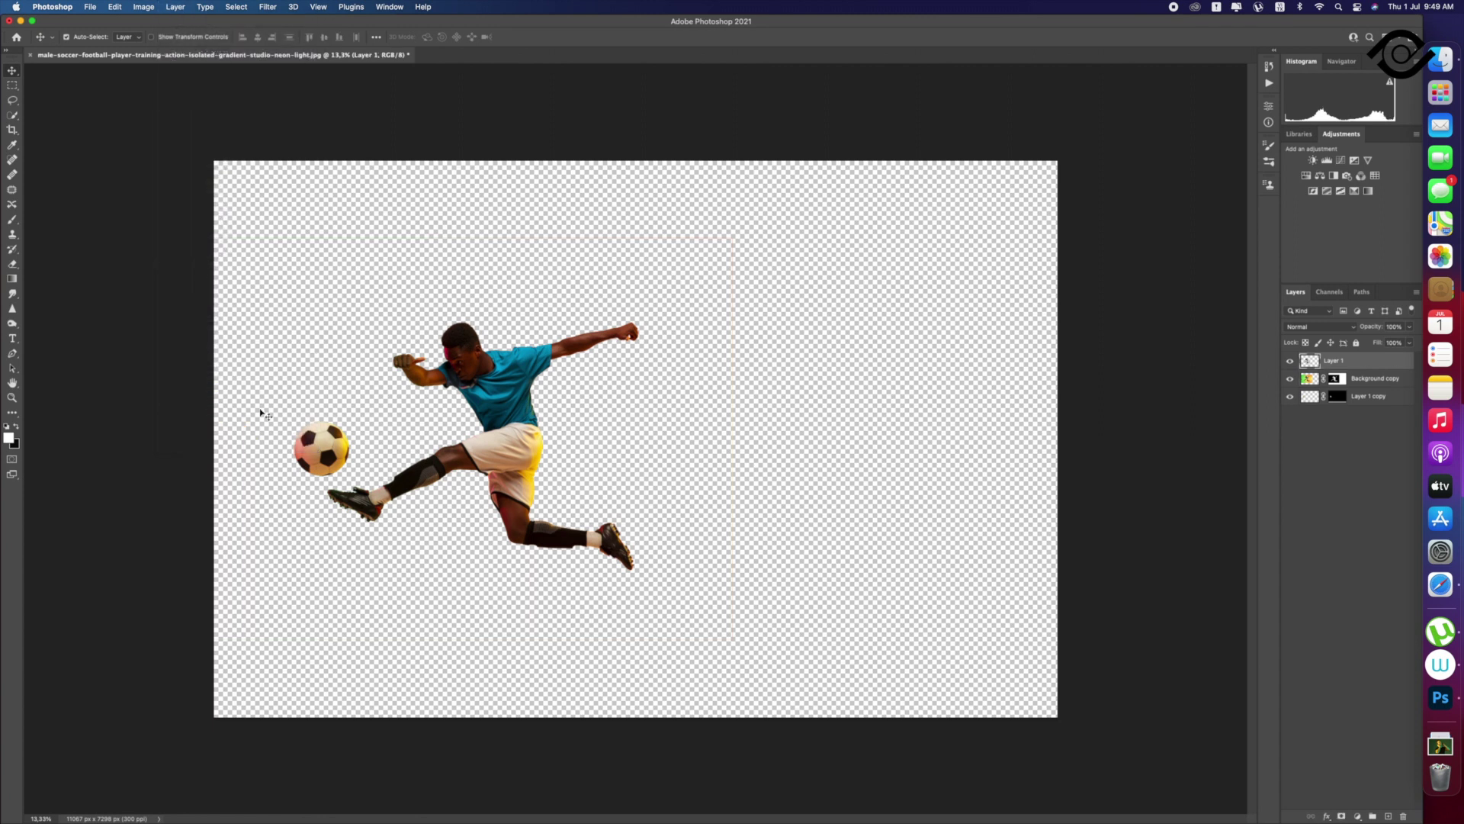
# Step: Zoom in and cut a tall thin strip through the player's face out of Layer 1
pyautogui.press('z')
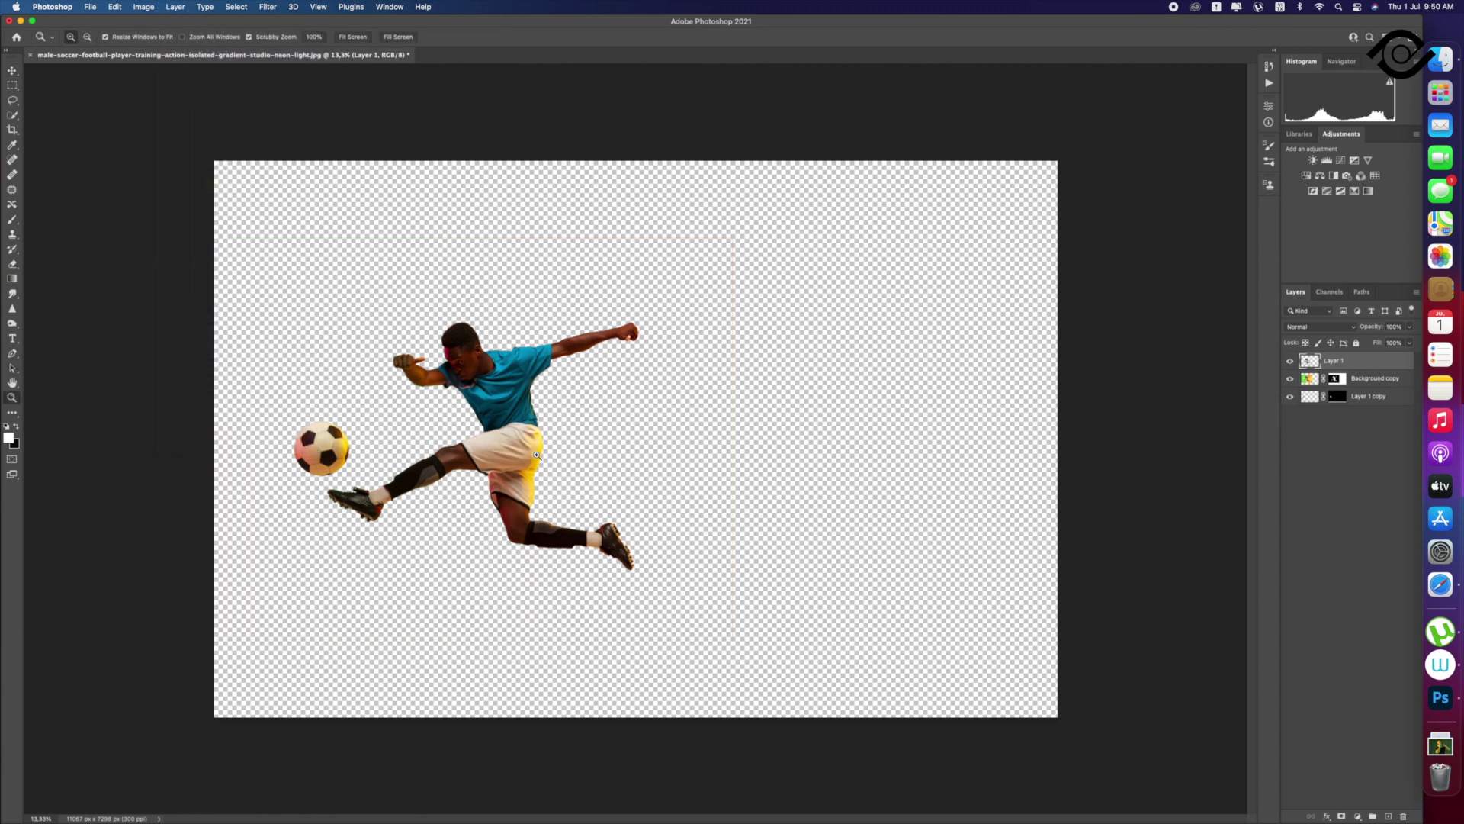
pyautogui.scroll(2, 550, 457)
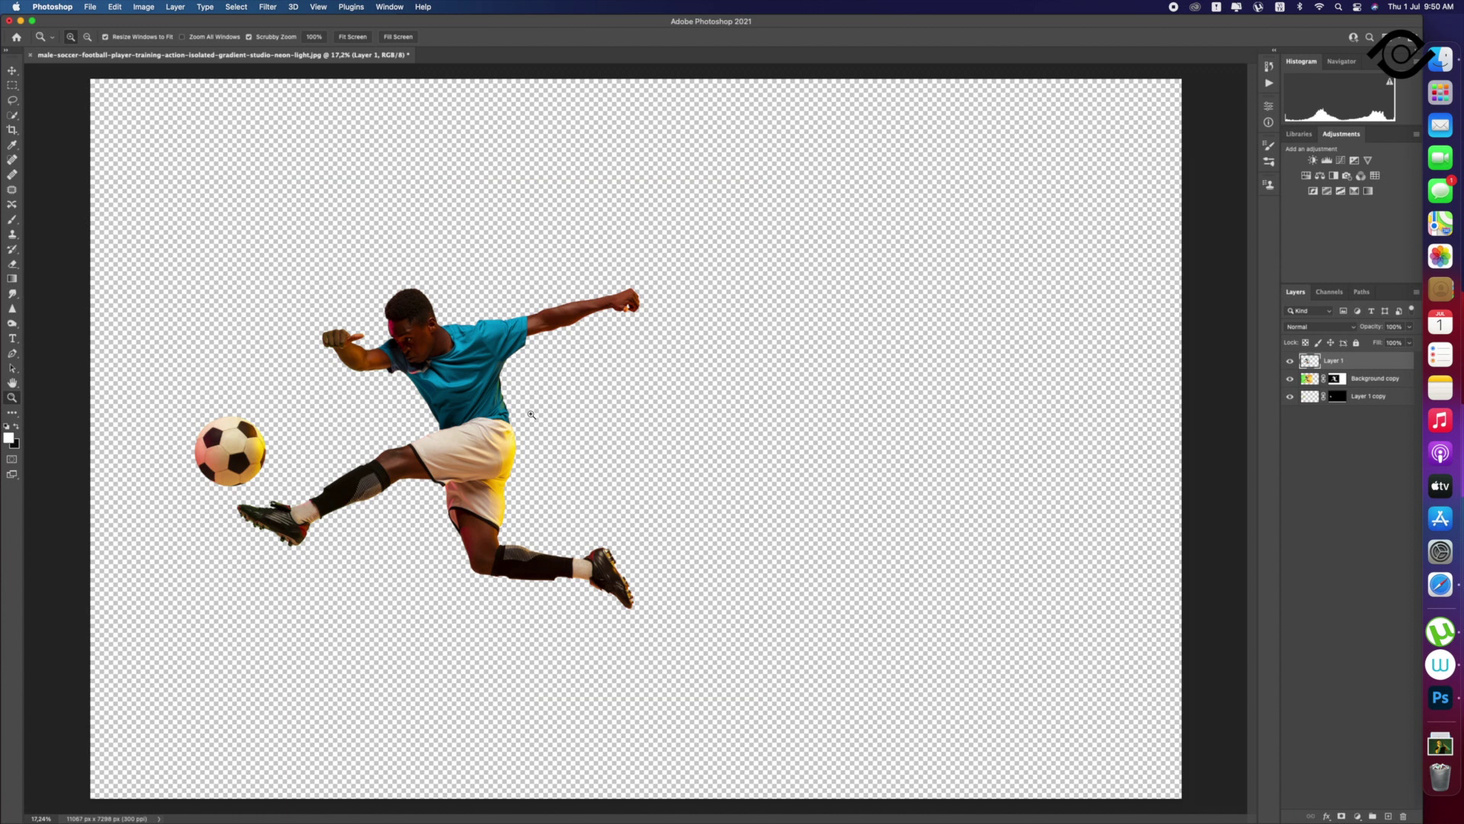
pyautogui.scroll(1, 525, 410)
pyautogui.scroll(1, 525, 404)
pyautogui.scroll(1, 524, 398)
pyautogui.scroll(1, 524, 392)
pyautogui.scroll(1, 524, 392)
pyautogui.press('m')
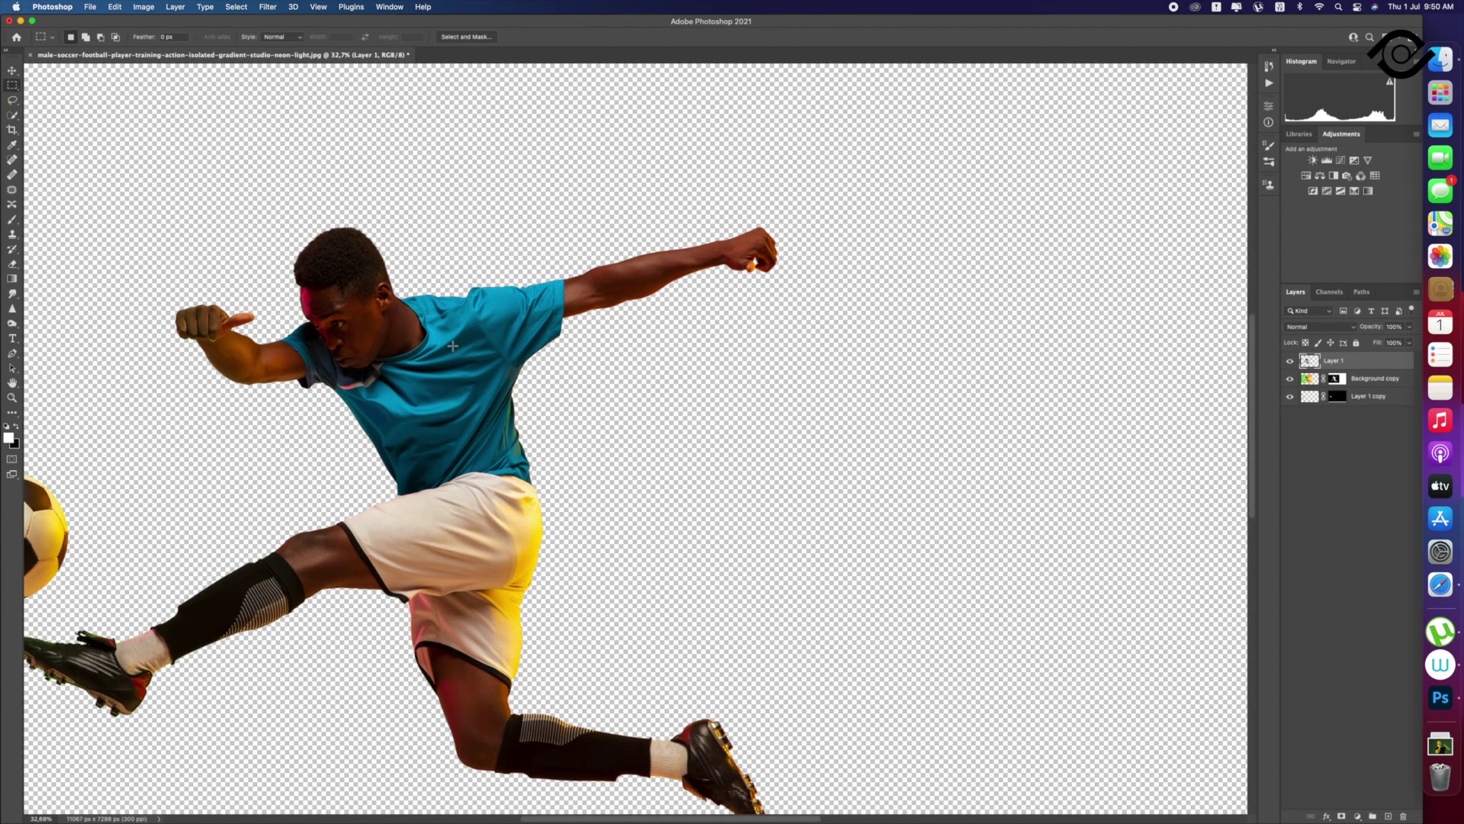
pyautogui.moveTo(344, 164); pyautogui.dragTo(378, 468)
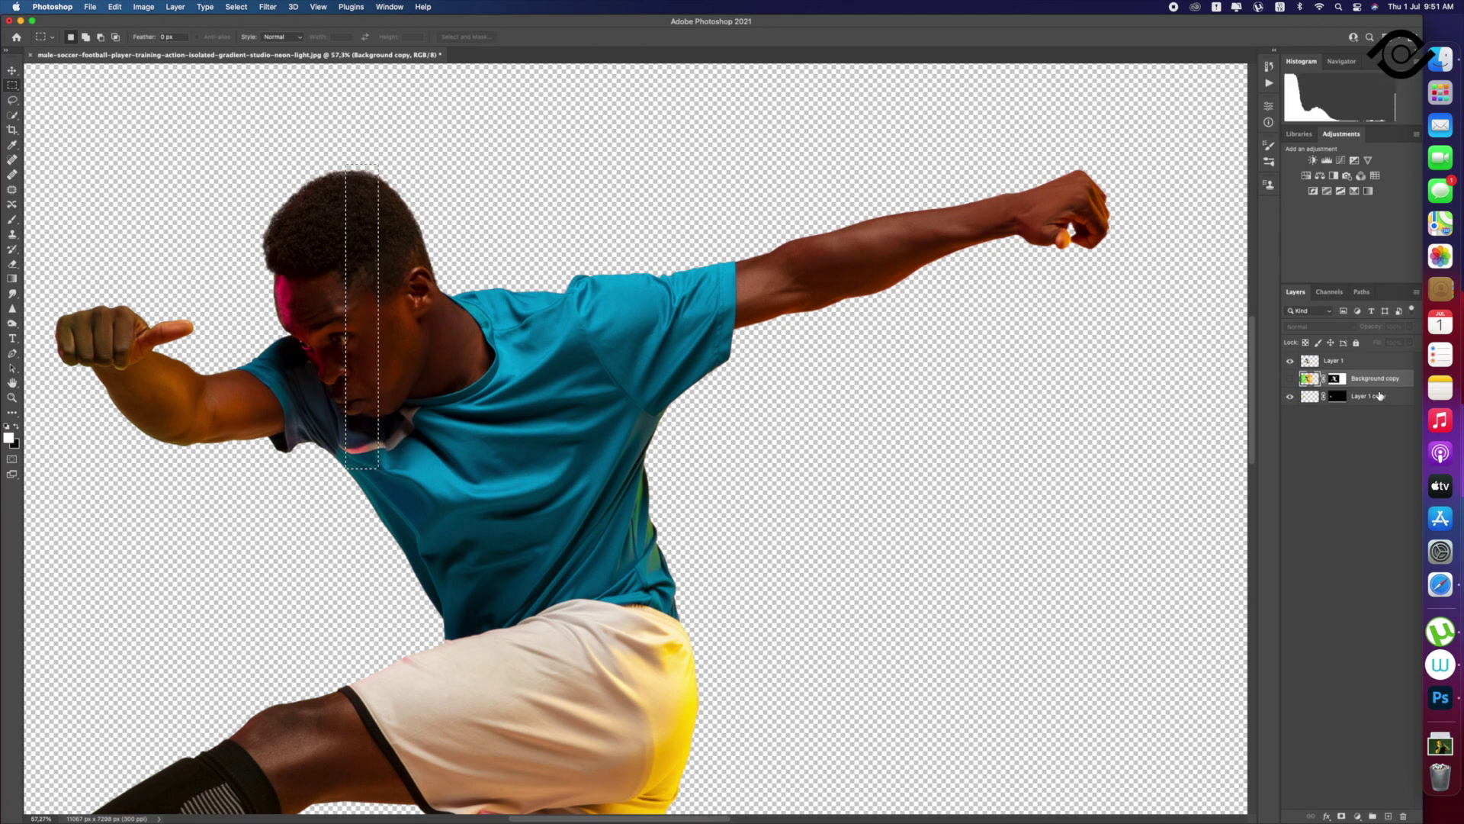
pyautogui.click(1366, 361)
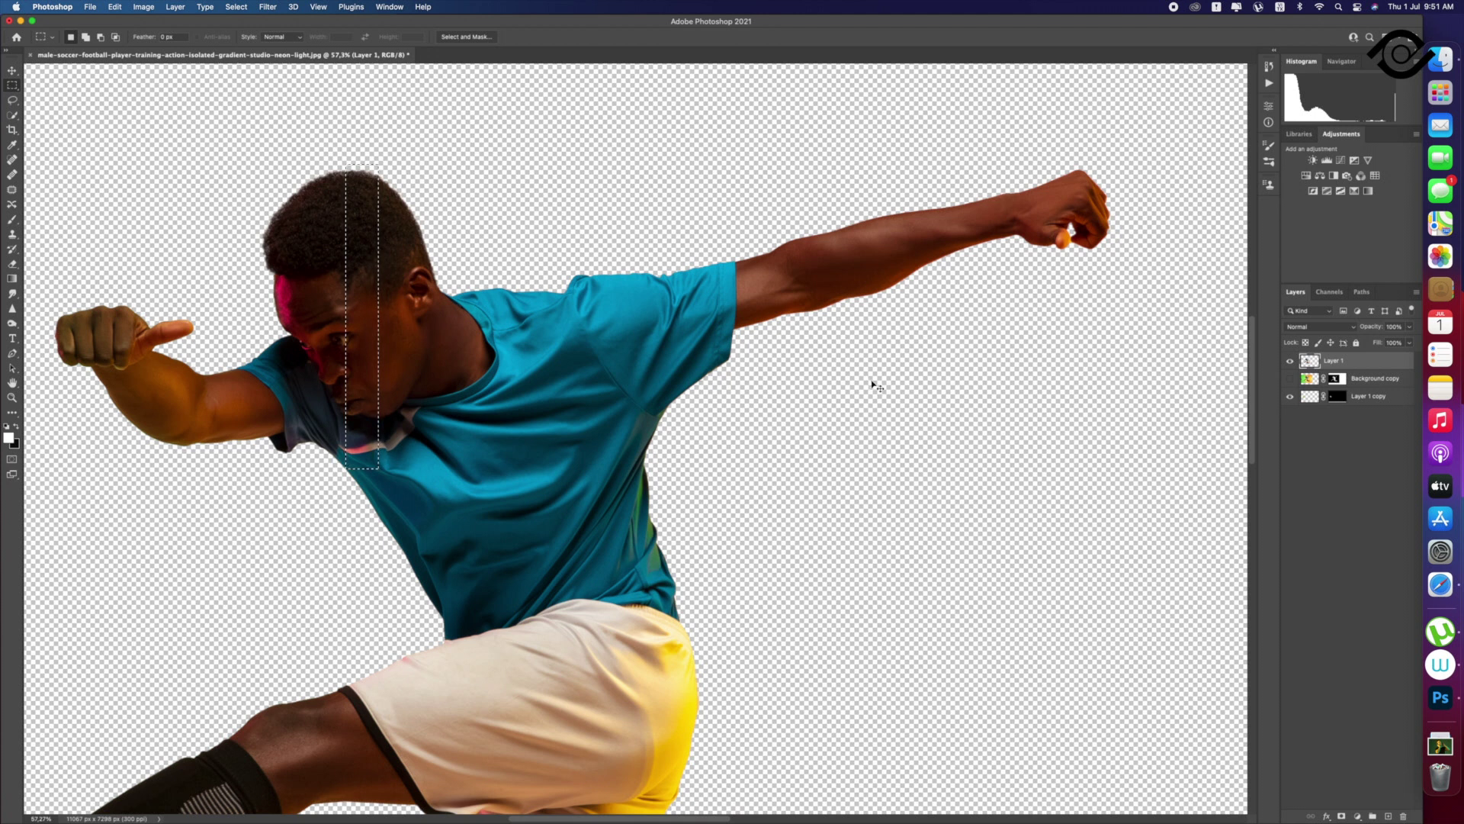
pyautogui.hotkey('alt', 'BackSpace')
pyautogui.hotkey('ctrl', 'd')
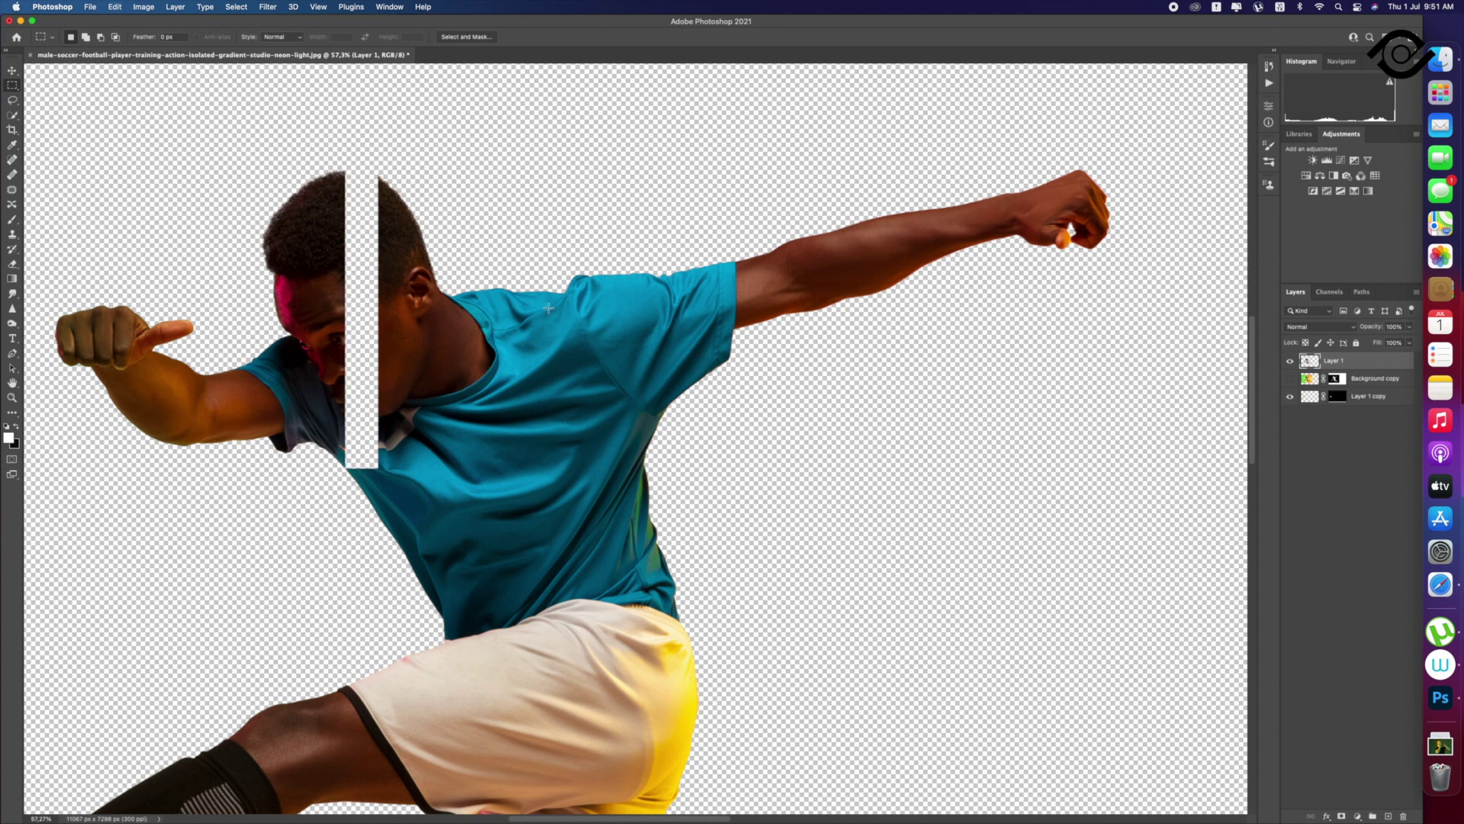
# Step: Create new Layer 2 and marquee a thin strip from the shirt down into the shorts
pyautogui.hotkey('ctrl', 'shift', 'alt', 'n')
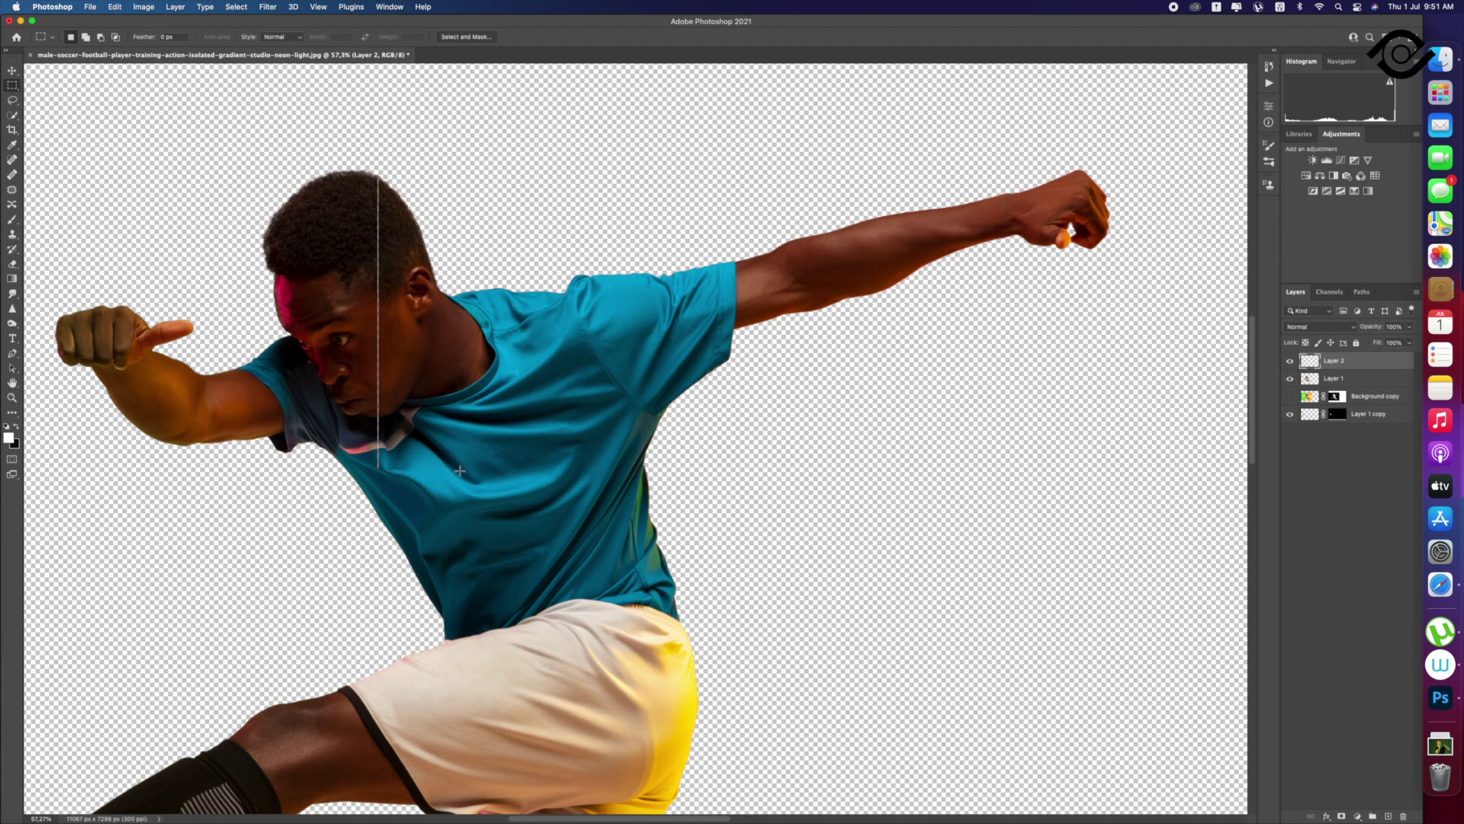
pyautogui.moveTo(469, 456); pyautogui.dragTo(481, 715)
pyautogui.moveTo(480, 714); pyautogui.dragTo(482, 812)
pyautogui.scroll(-3, 564, 631)
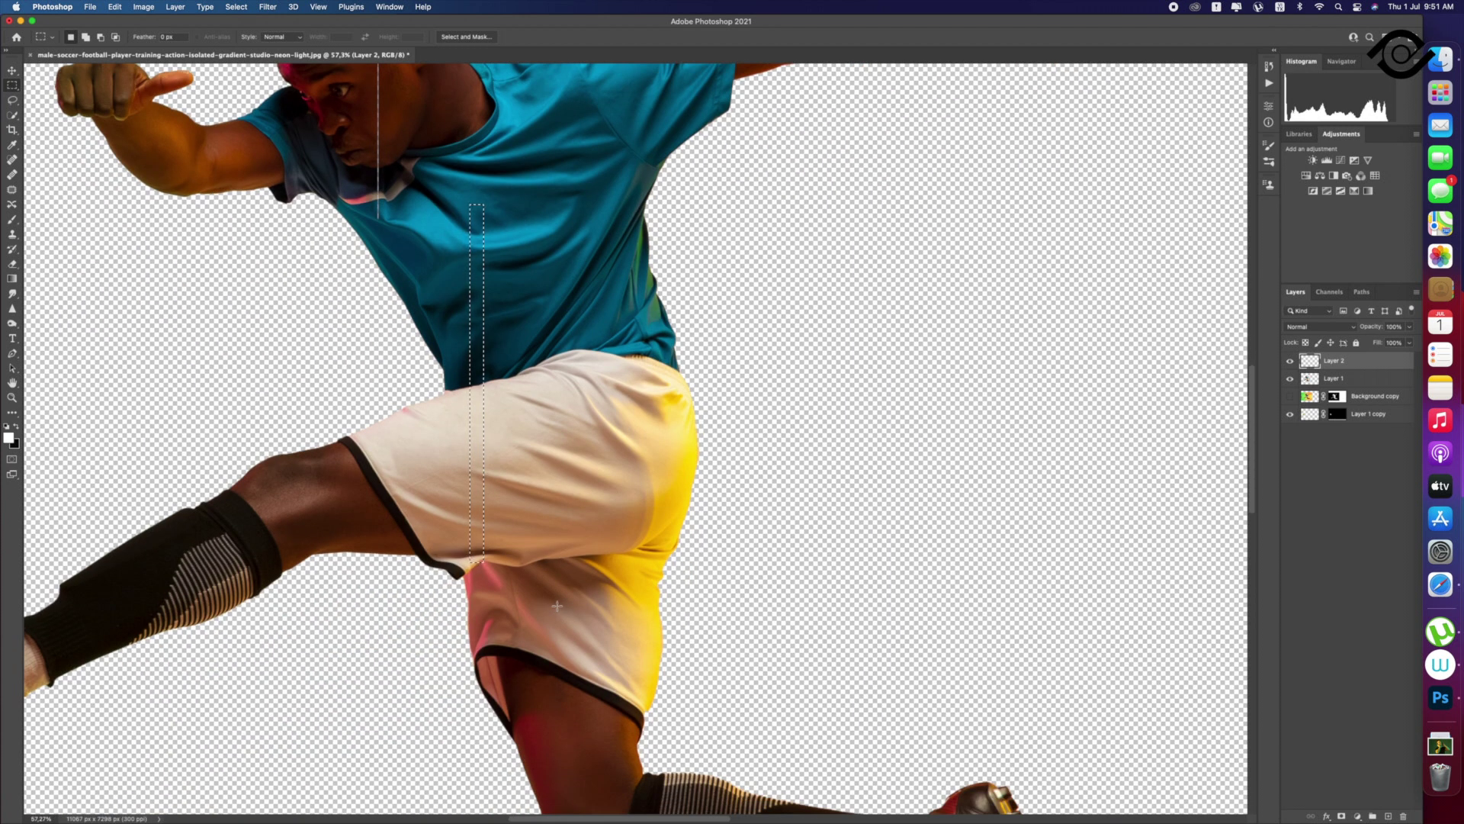
# Step: Move the shirt-to-shorts strip from Layer 1 onto its own layer
pyautogui.press('super+d')
pyautogui.click(1354, 382)
pyautogui.press('Delete')
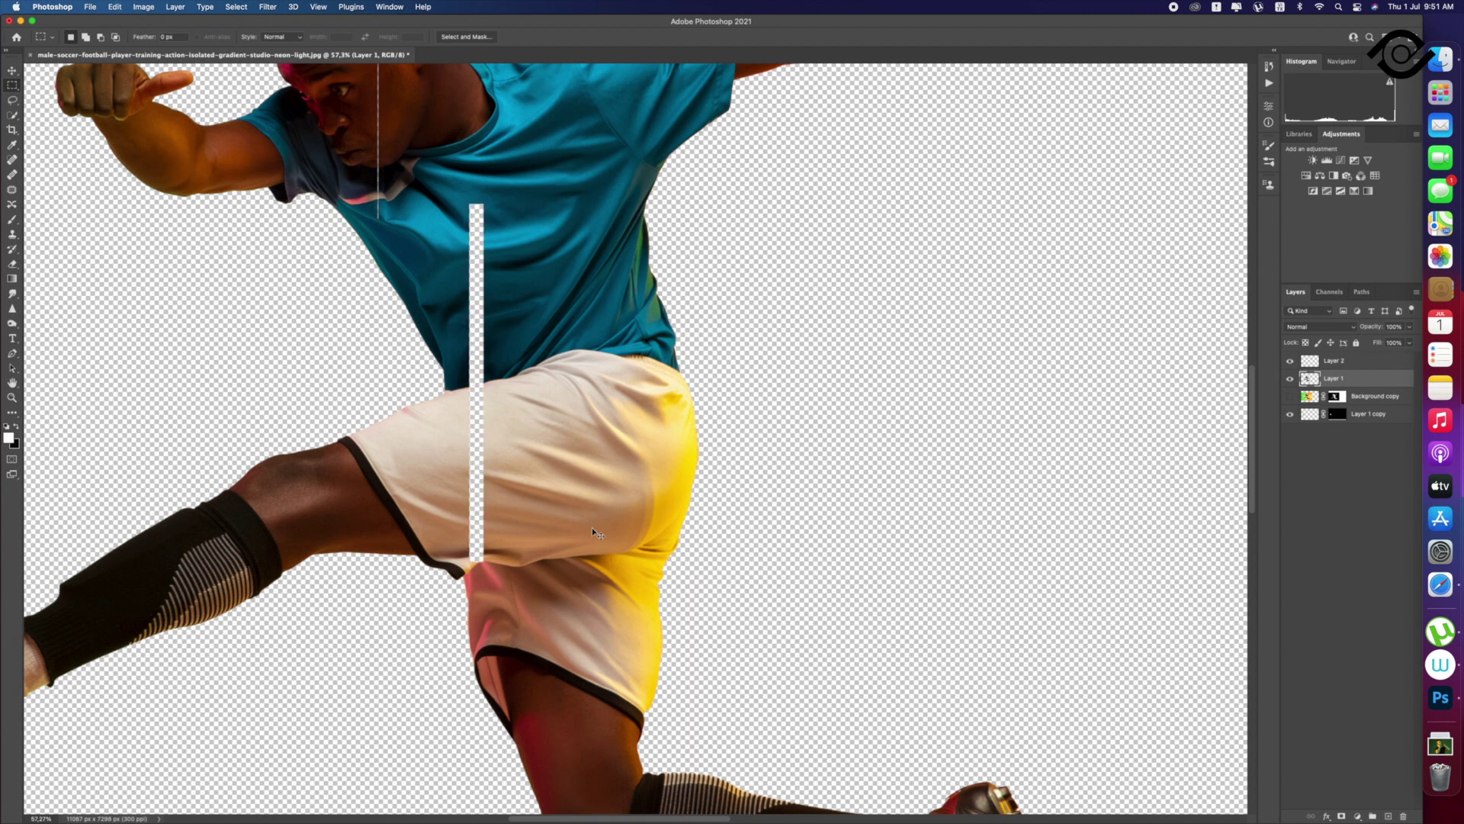
pyautogui.press('super+j')
pyautogui.scroll(-3, 544, 549)
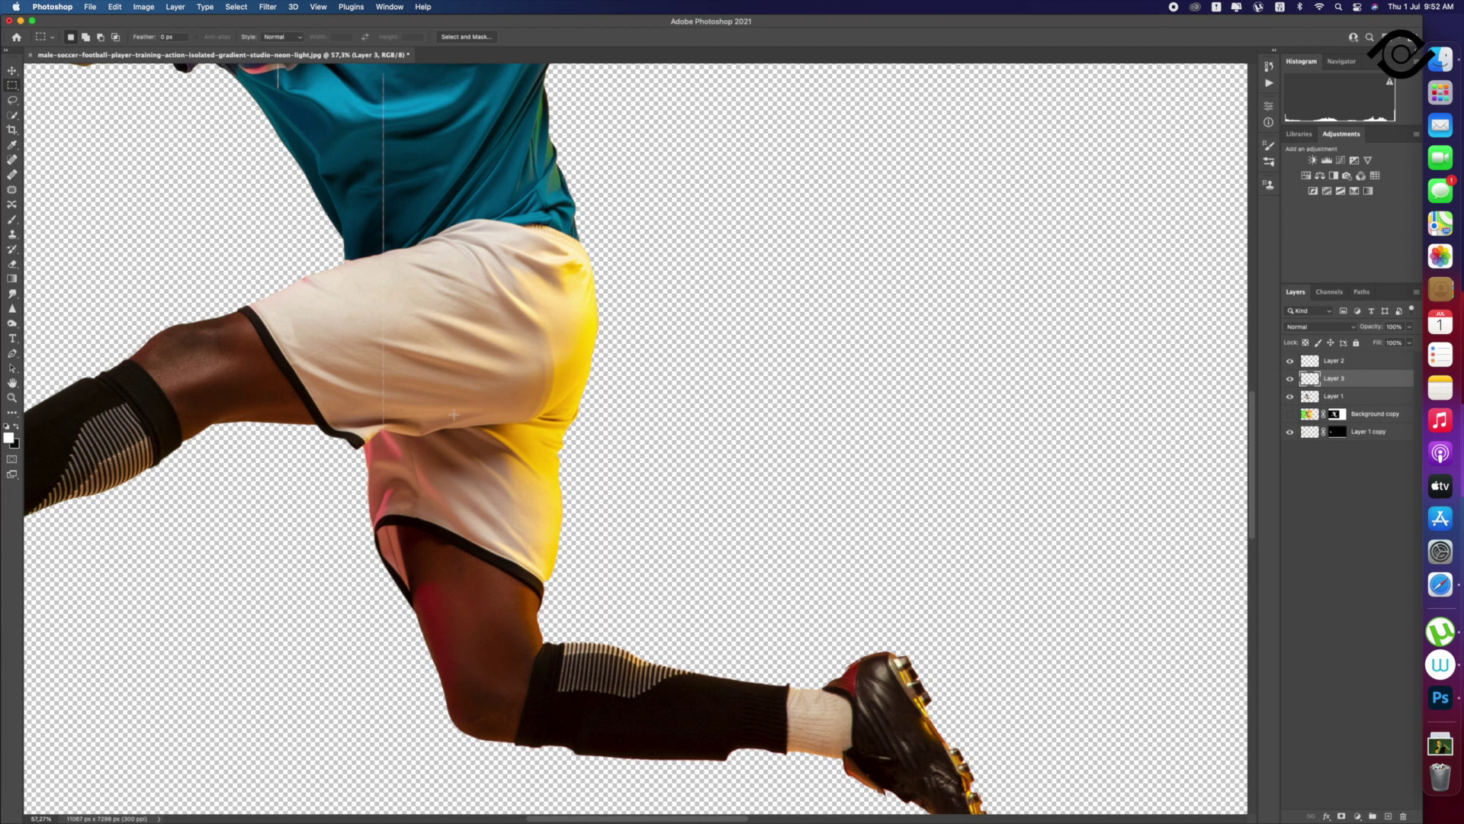
# Step: Move a tall strip down the shorts and thigh from Layer 1 onto its own layer
pyautogui.moveTo(463, 413)
pyautogui.mouseDown()
pyautogui.moveTo(482, 726)
pyautogui.moveTo(492, 645)
pyautogui.mouseUp()
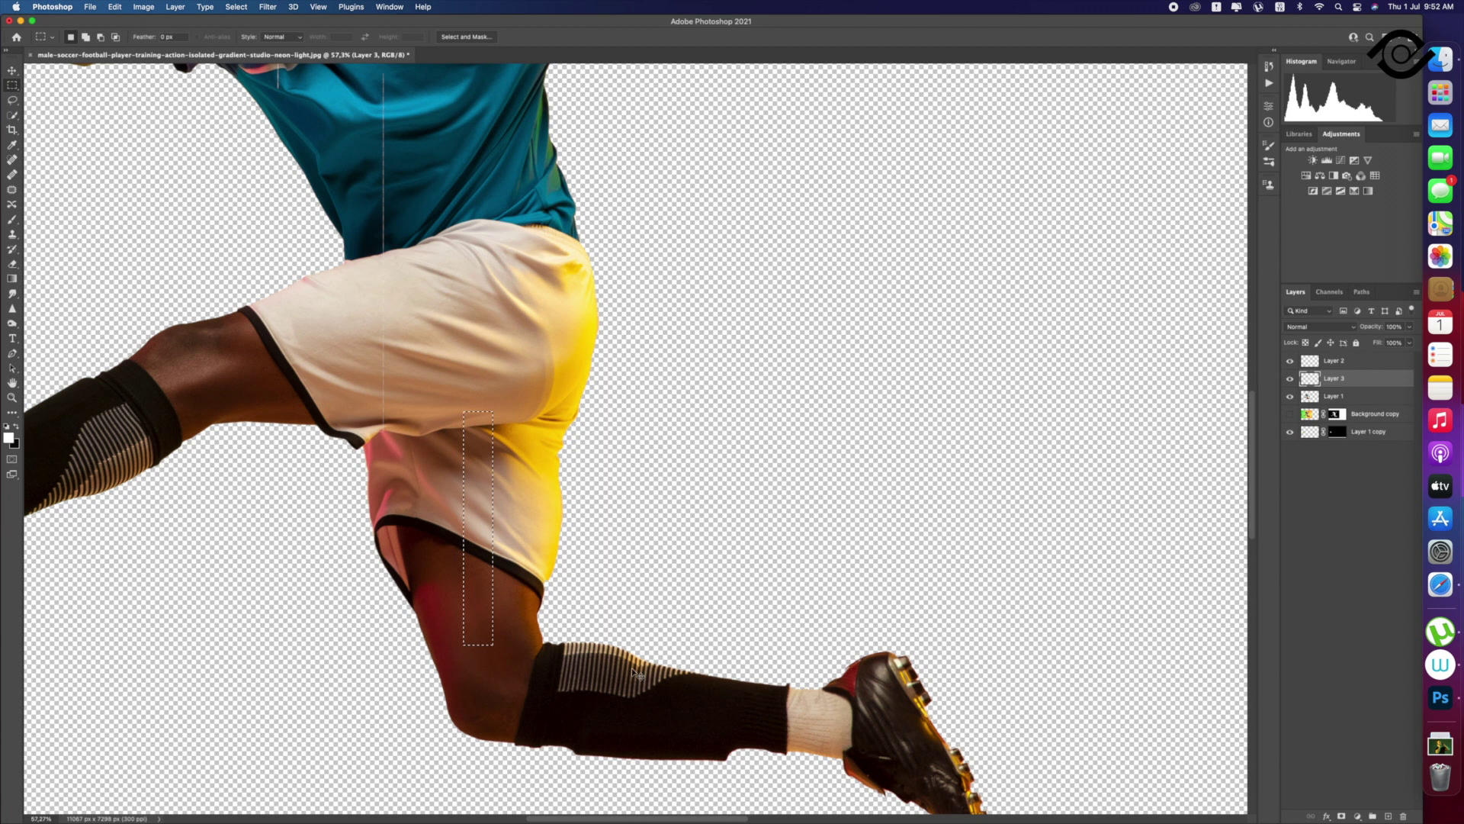
pyautogui.click(1336, 402)
pyautogui.press('BackSpace')
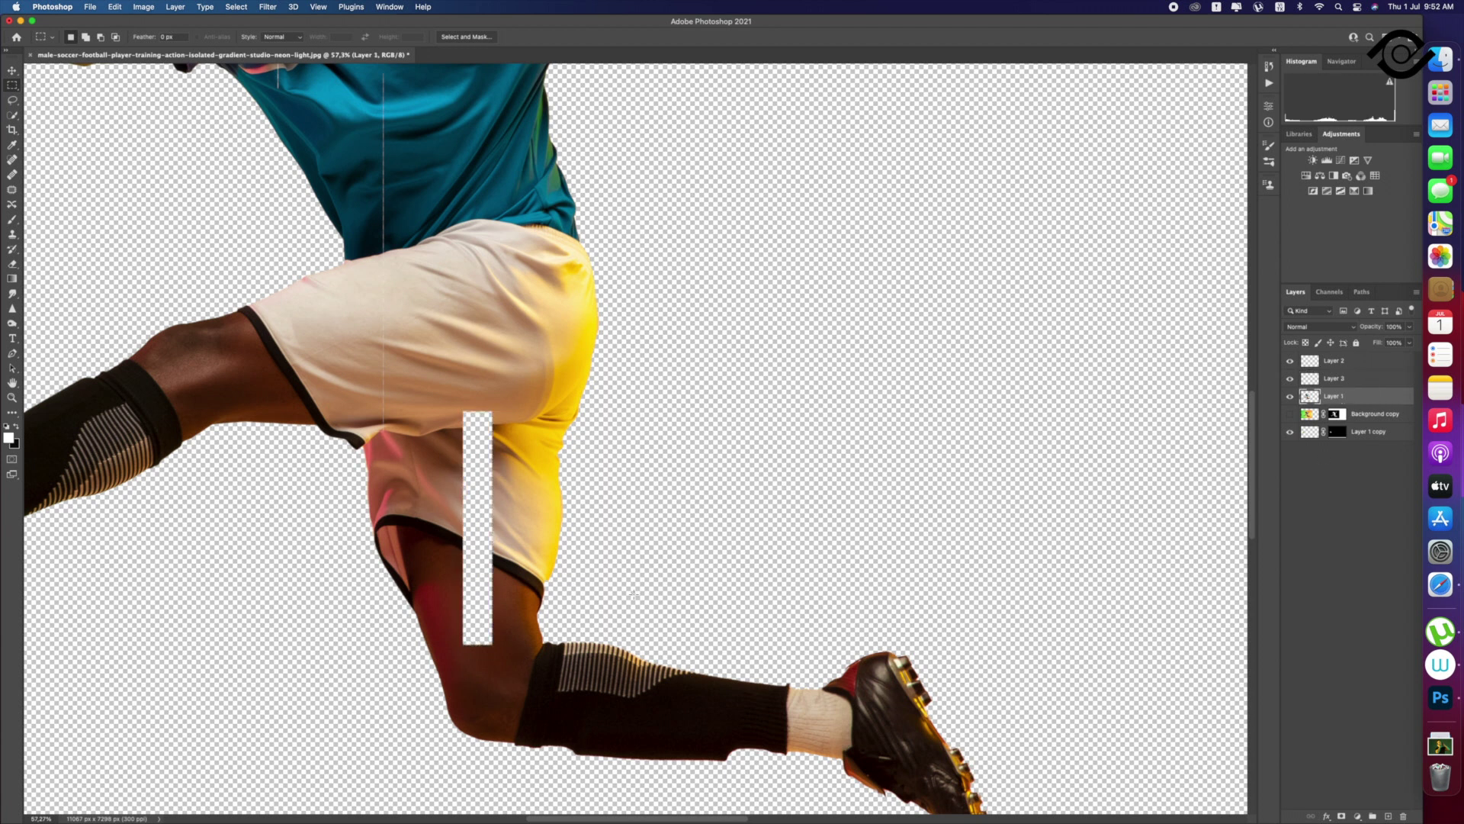
pyautogui.hotkey('ctrl', 'j')
pyautogui.scroll(-5, 636, 458)
pyautogui.hscroll(5, 637, 457)
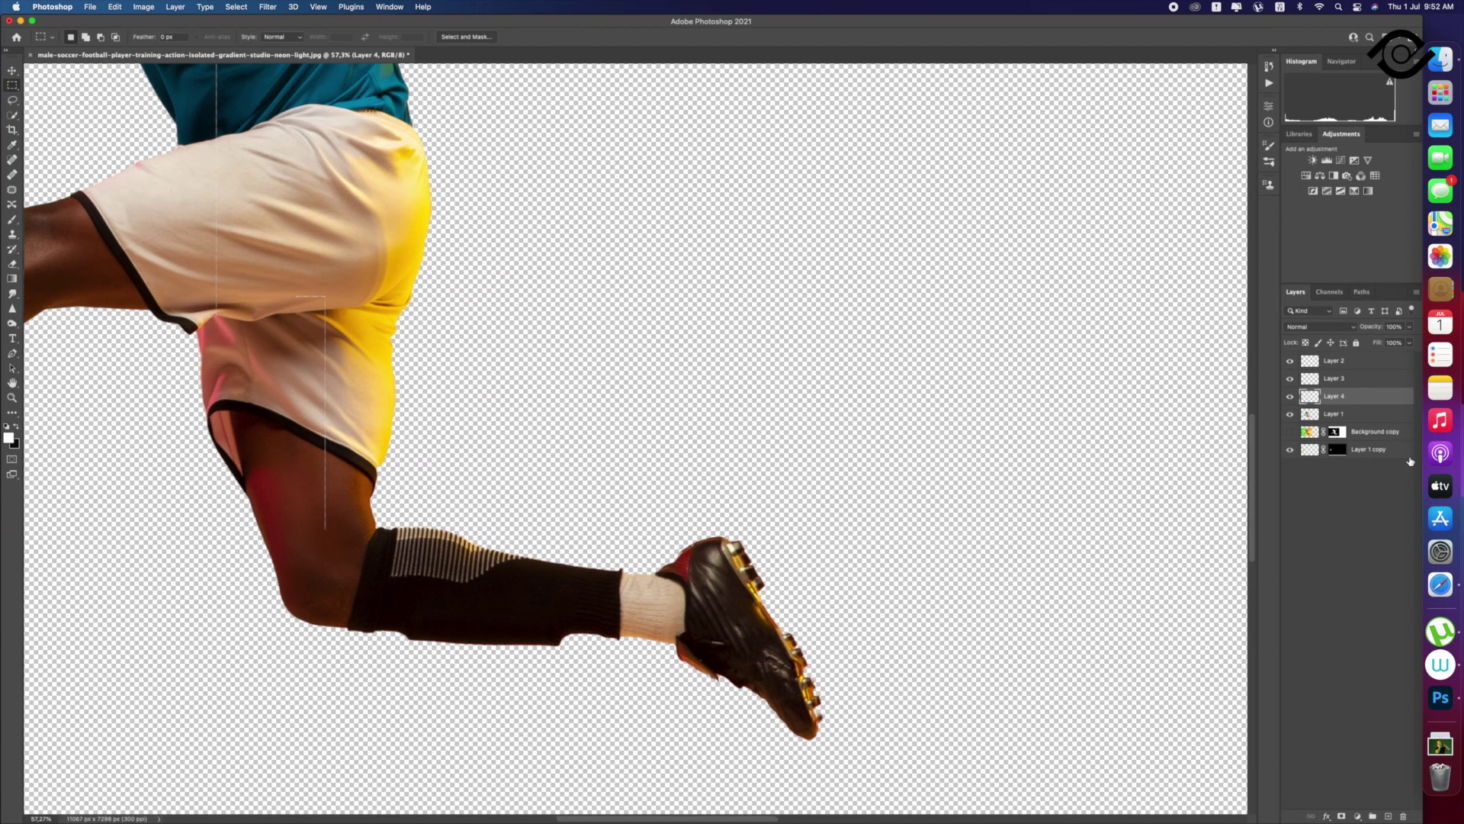
# Step: Cut a vertical strip down the boot from Layer 1 onto its own layer
pyautogui.click(1341, 414)
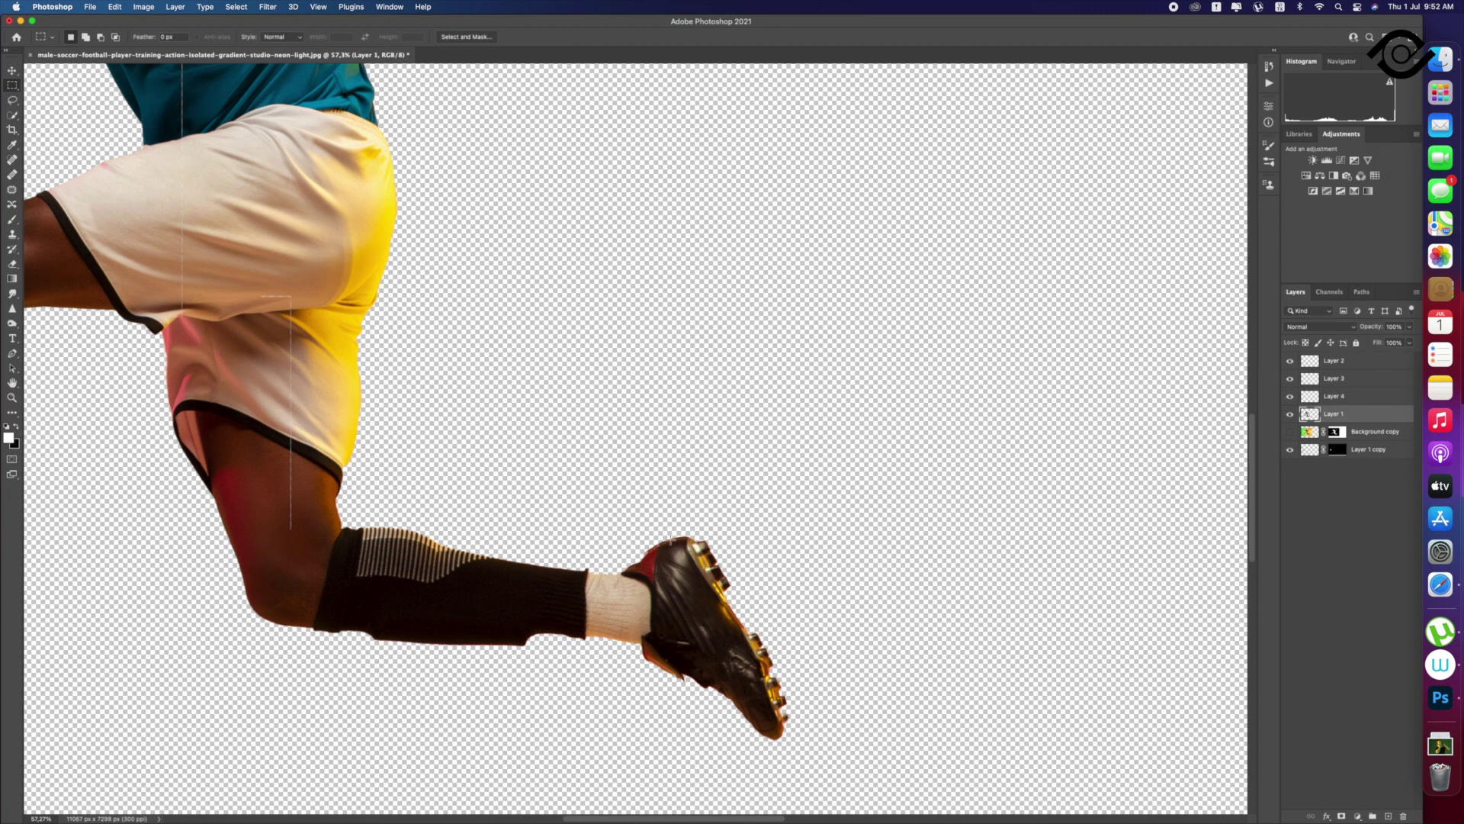
pyautogui.moveTo(384, 527); pyautogui.dragTo(400, 629)
pyautogui.click(593, 596)
pyautogui.moveTo(671, 539); pyautogui.dragTo(684, 667)
pyautogui.press('Delete')
pyautogui.hotkey('ctrl', 'd')
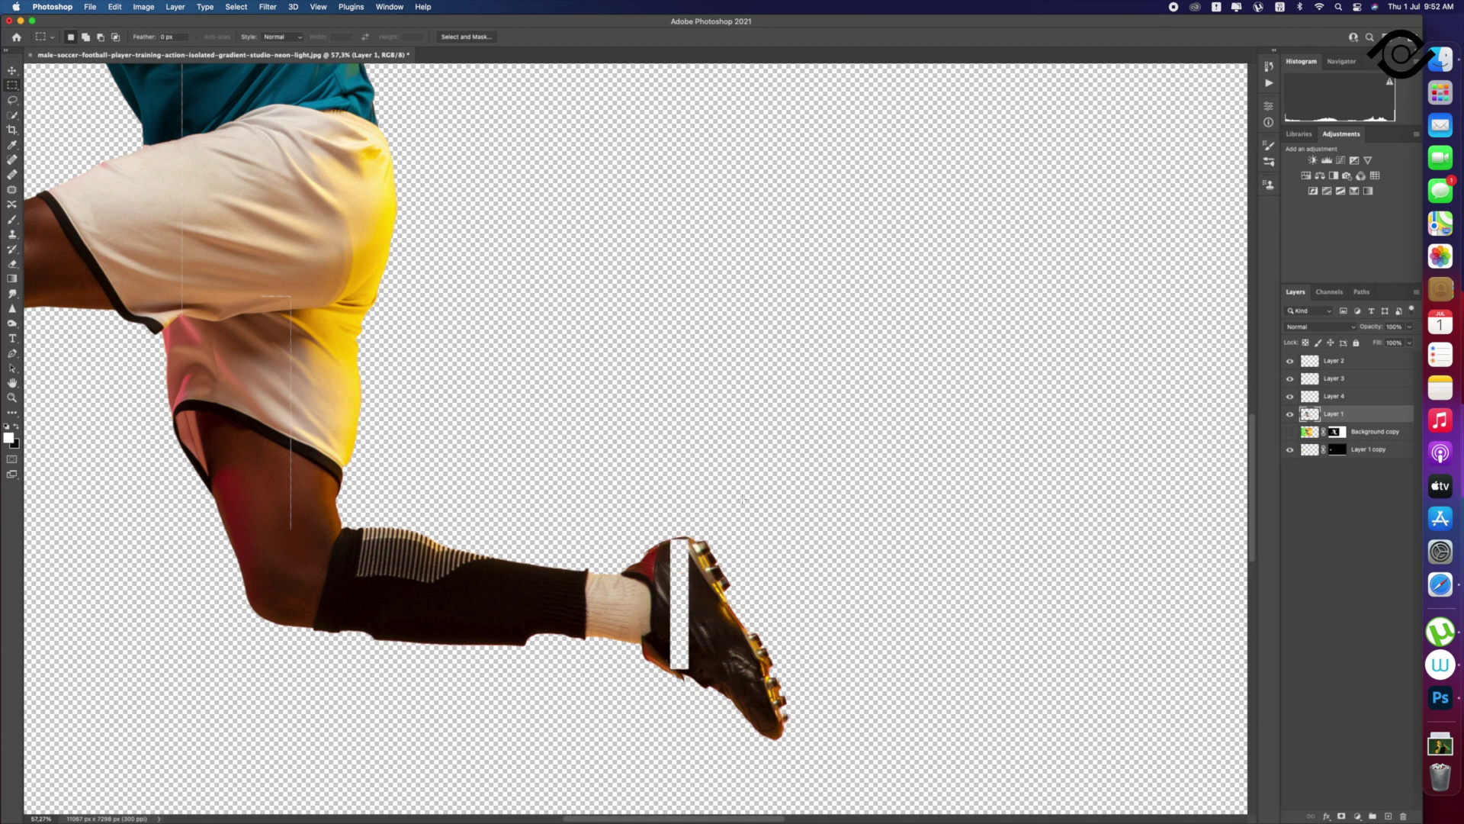
pyautogui.hotkey('ctrl', 'v')
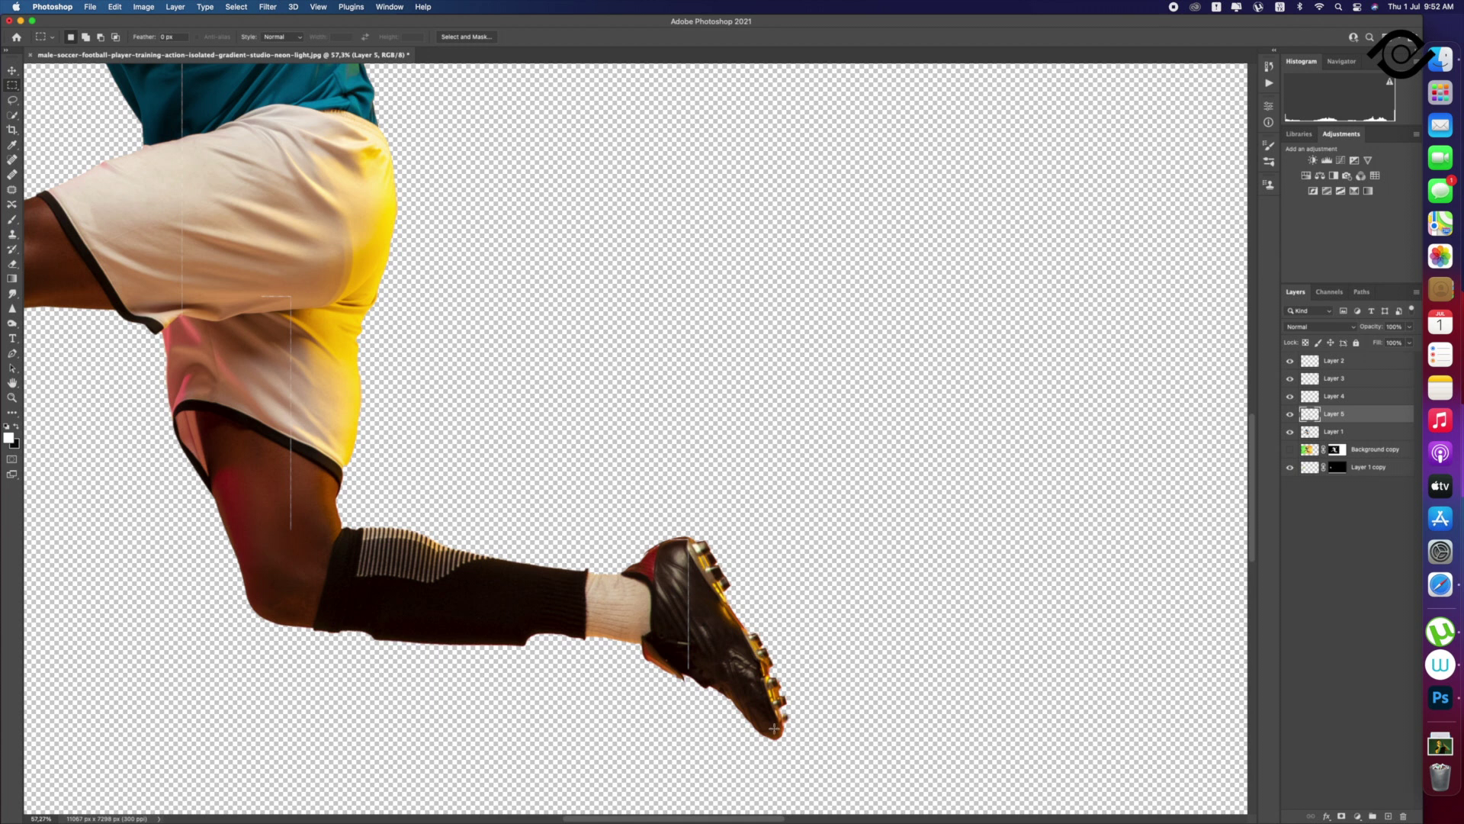
# Step: Split narrow strips of the boot toe and boot tip onto their own layers
pyautogui.moveTo(785, 738); pyautogui.dragTo(759, 653)
pyautogui.hotkey('ctrl', 'd')
pyautogui.moveTo(759, 713); pyautogui.dragTo(743, 640)
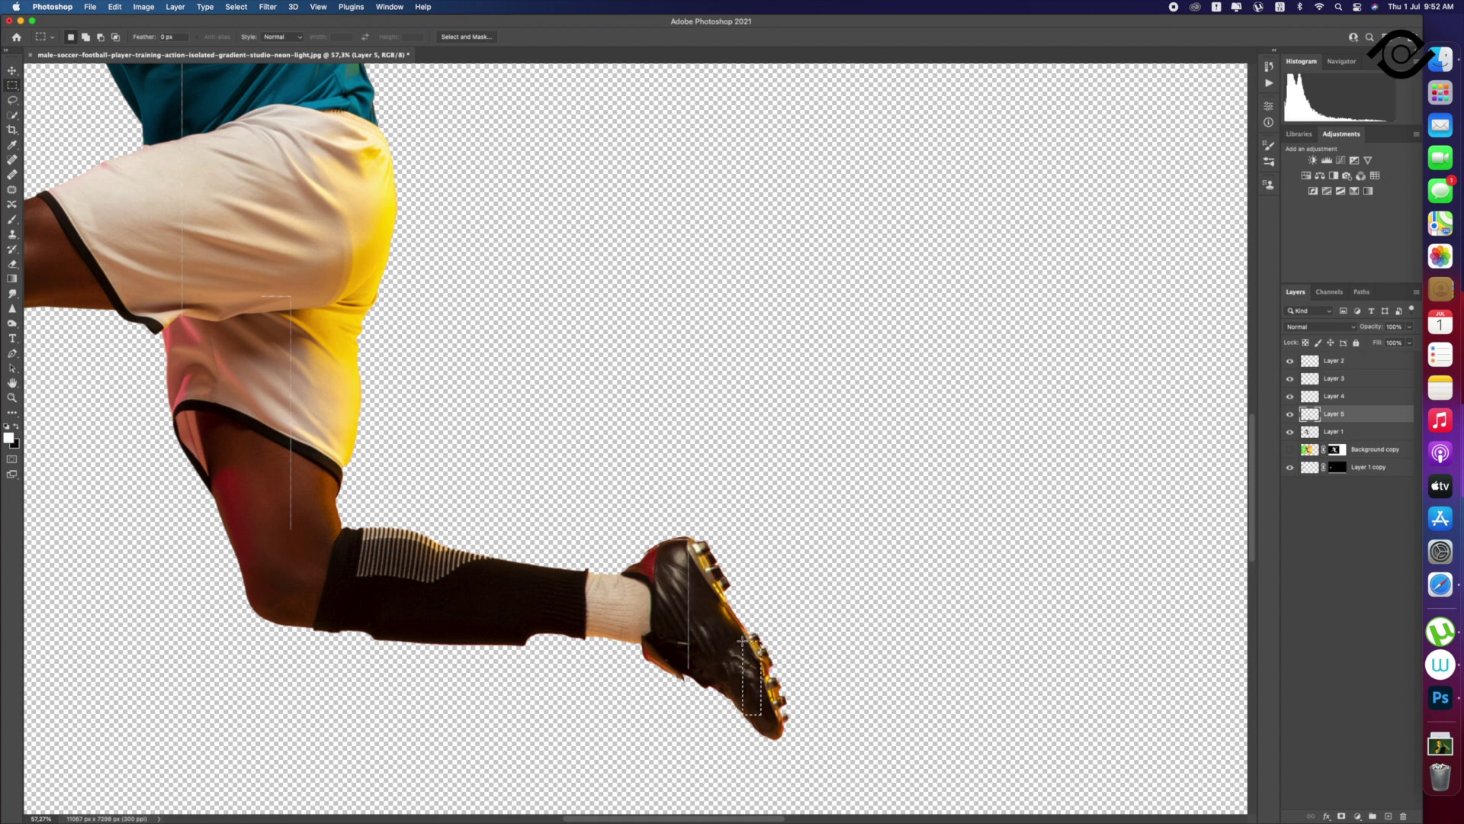
pyautogui.click(1385, 433)
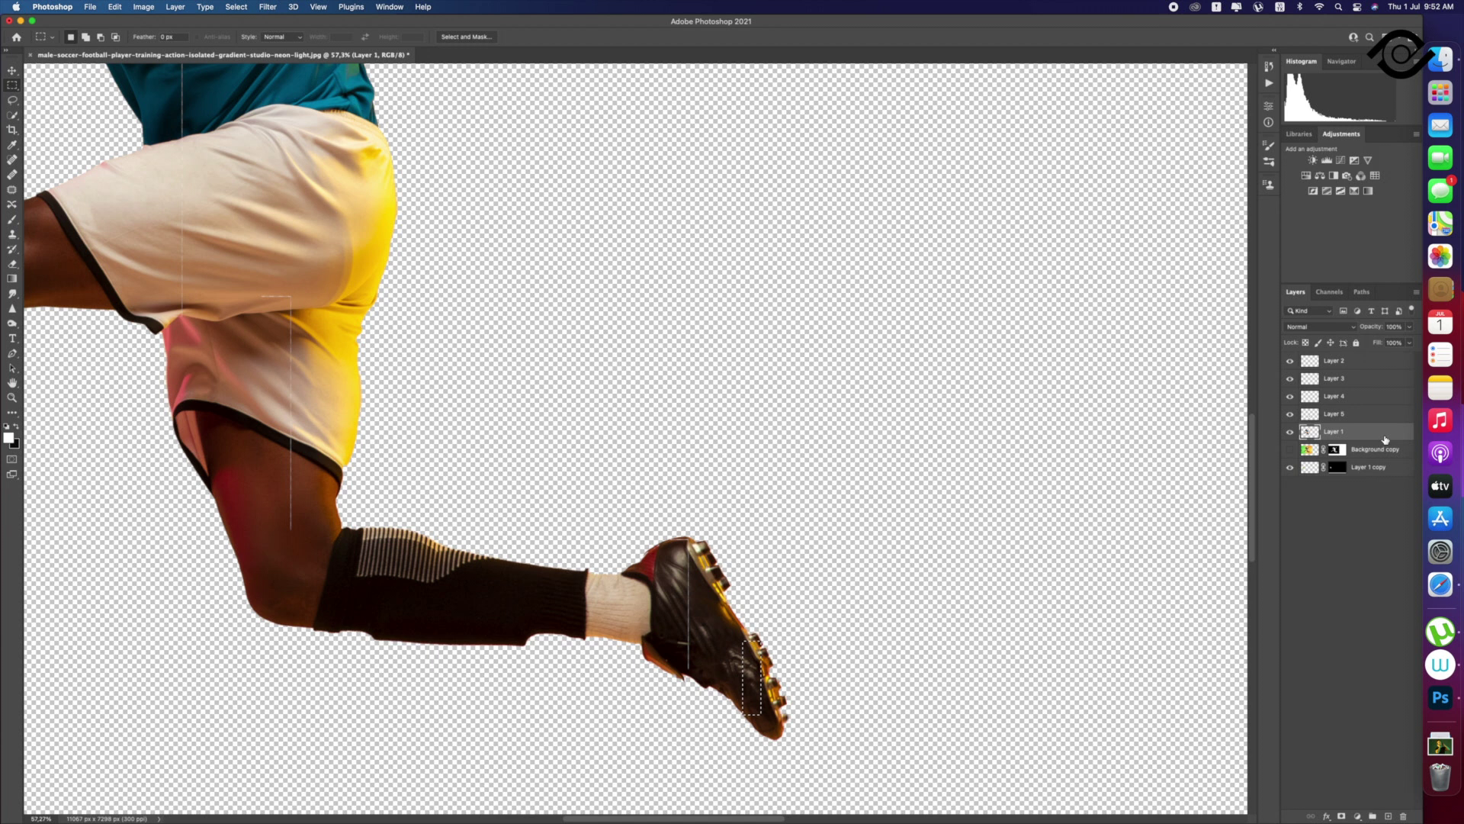
pyautogui.hotkey('alt', 'BackSpace')
pyautogui.hotkey('ctrl', 'z')
pyautogui.hotkey('ctrl', 'j')
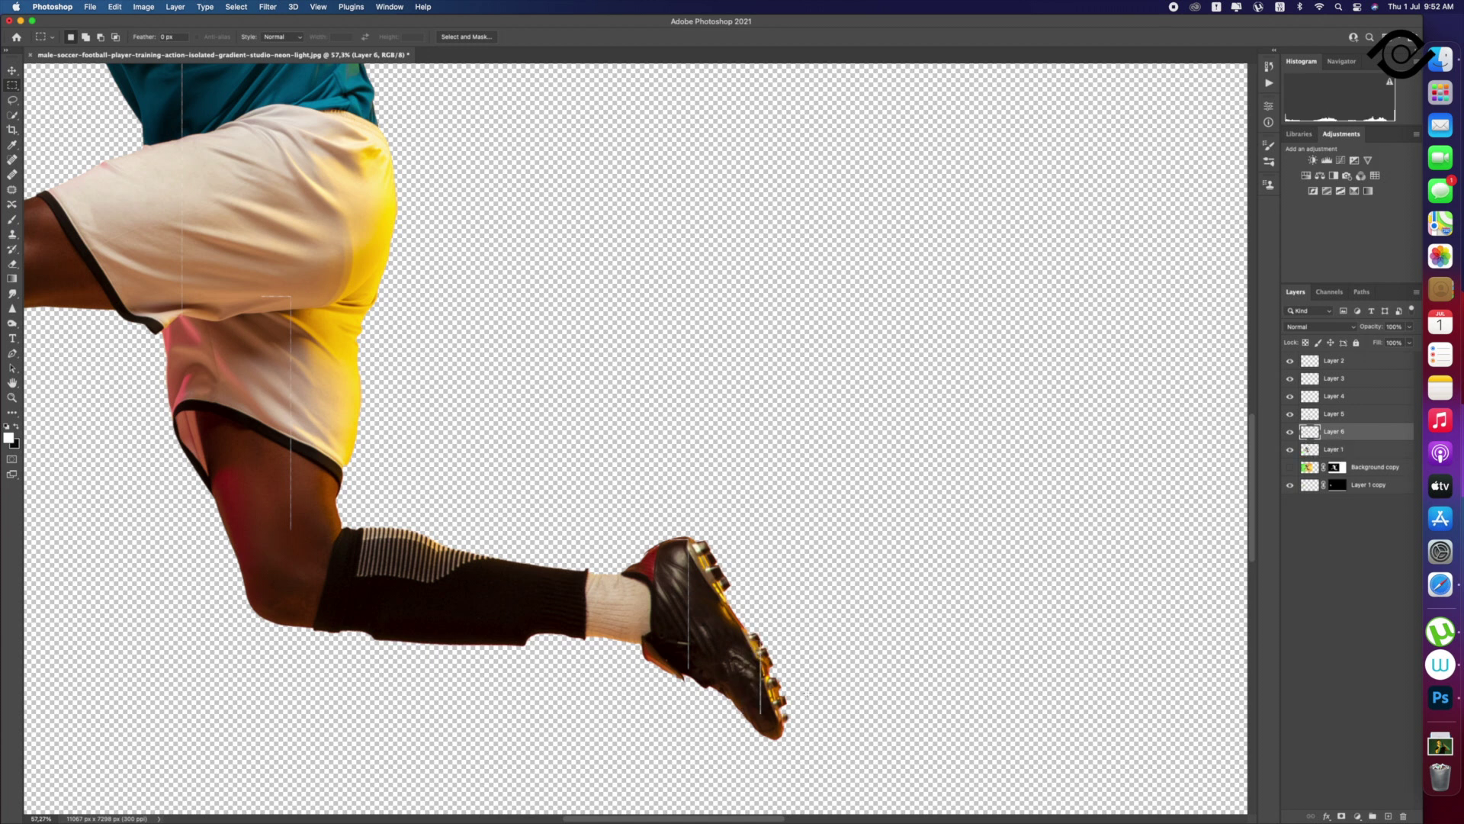
pyautogui.moveTo(772, 703); pyautogui.dragTo(783, 742)
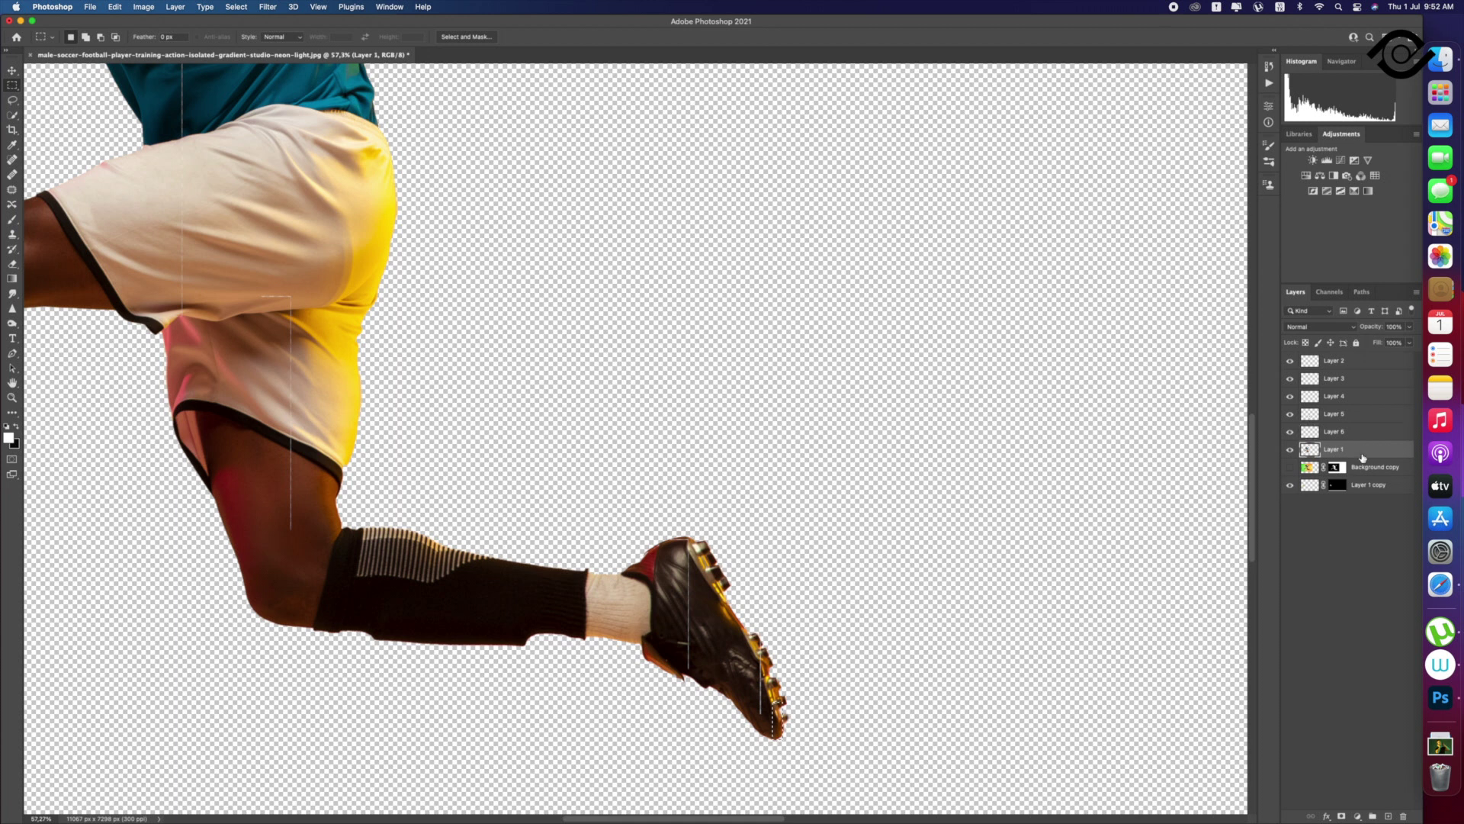
pyautogui.press('super+v')
# Step: Fit the image on screen and select the strip layers, Layer 2 through Layer 7
pyautogui.press('z')
pyautogui.press('super+0')
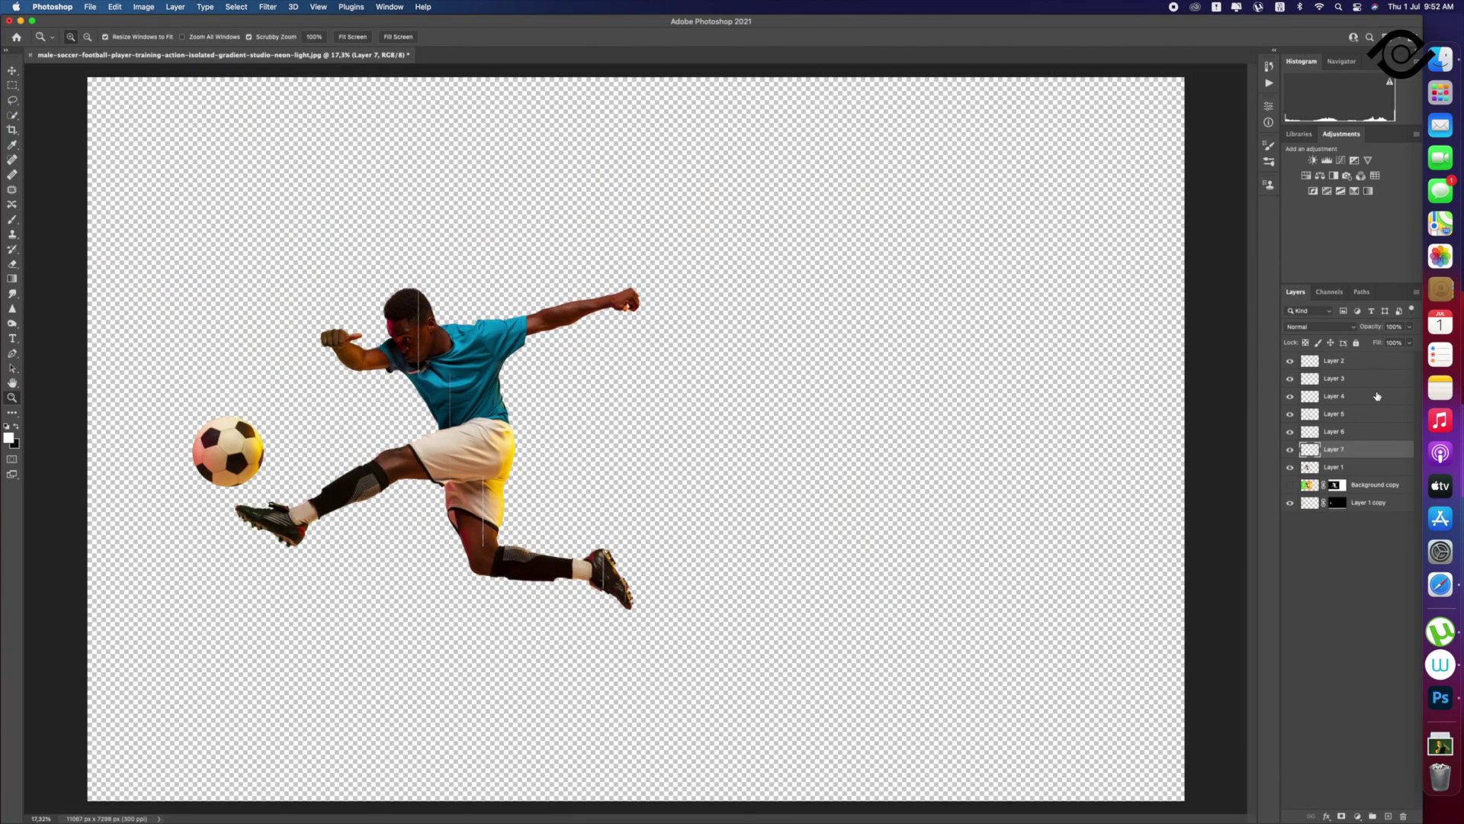
pyautogui.keyDown('shift'); pyautogui.click(1375, 361); pyautogui.keyUp('shift')
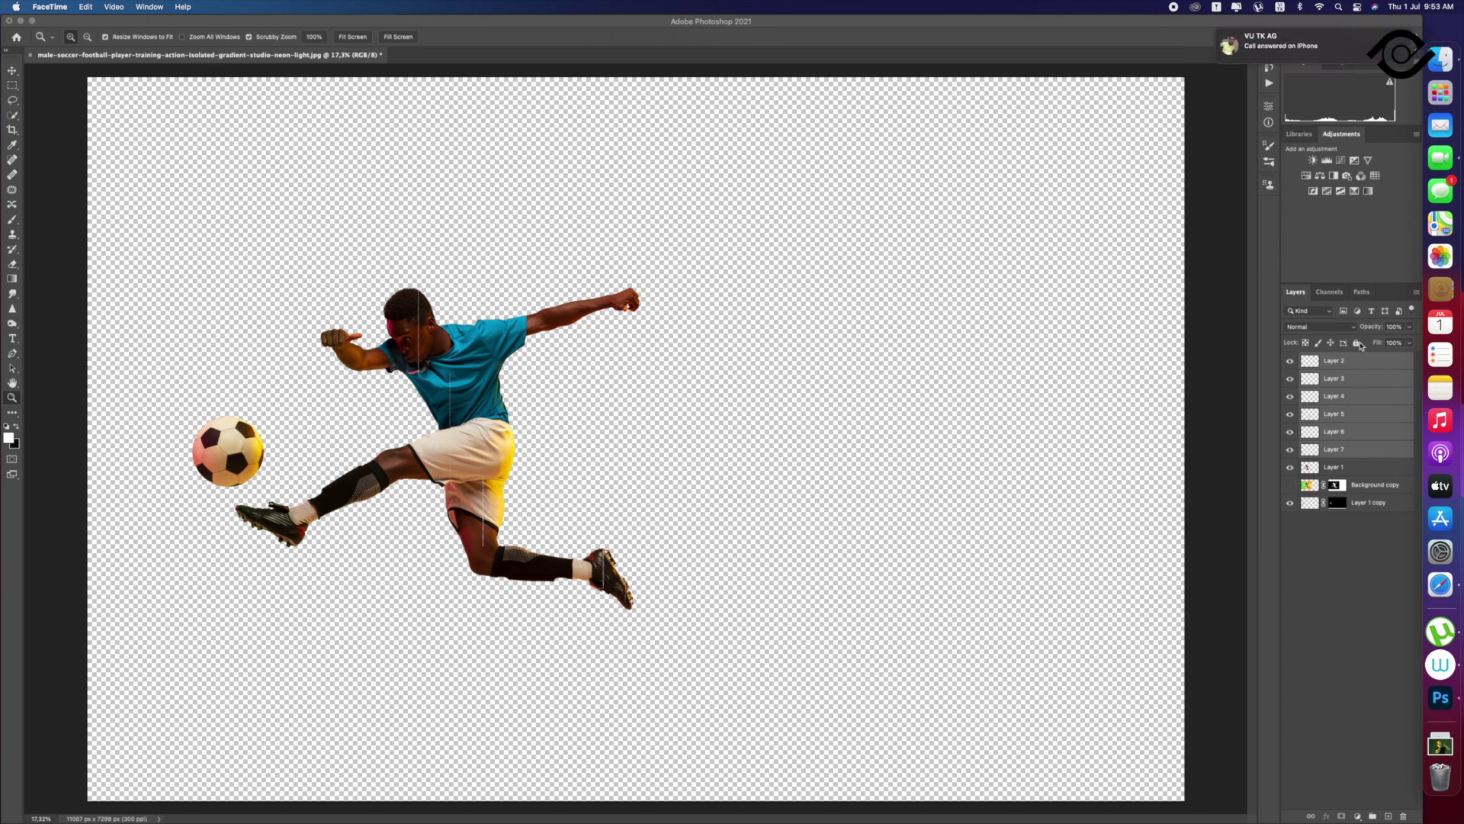
pyautogui.click(1362, 363)
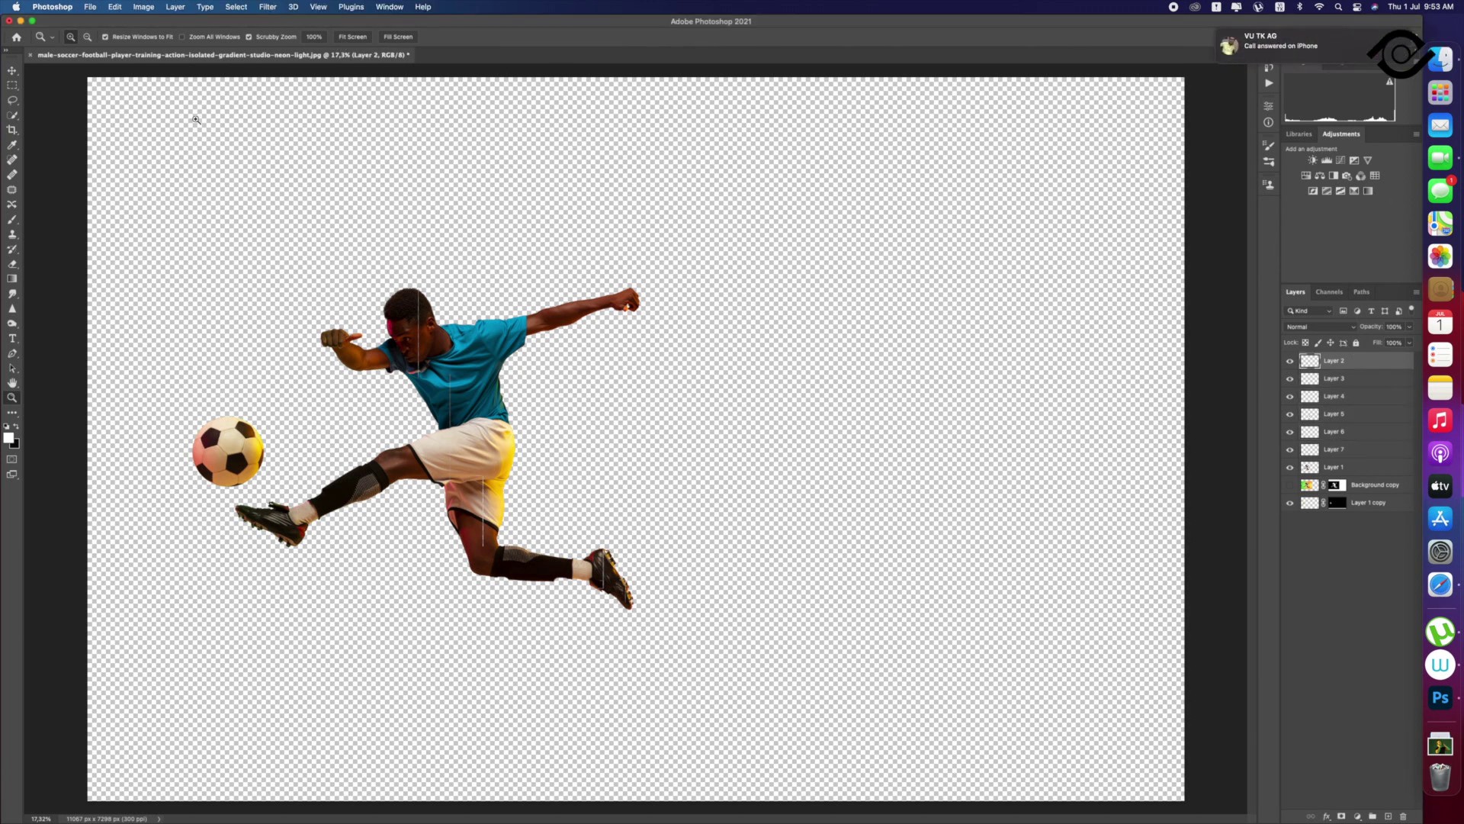
pyautogui.click(12, 70)
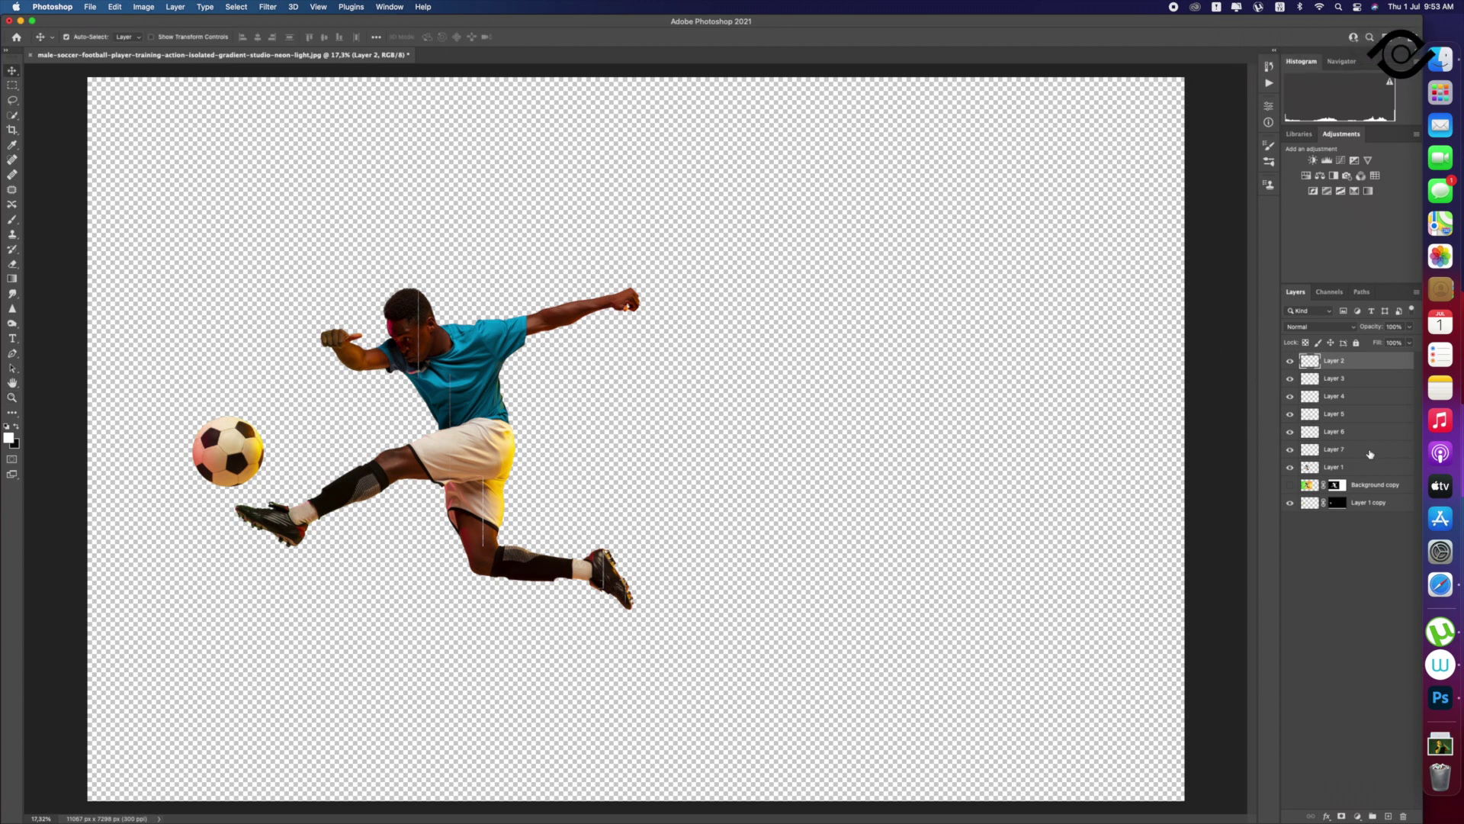
pyautogui.click(1346, 453)
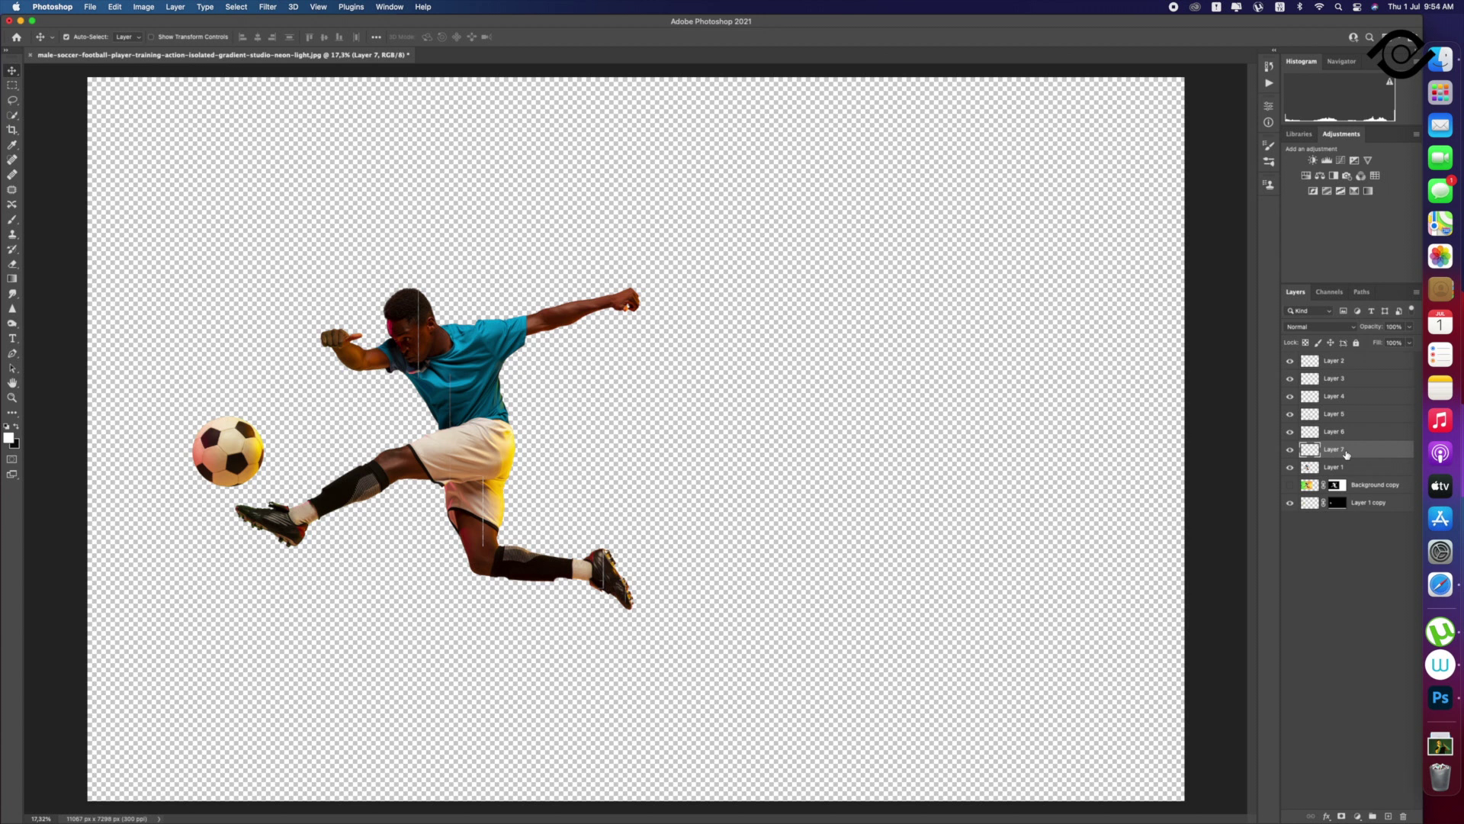
# Step: Move the strip layers to the right of the player and delete the Layer 1 player copy
pyautogui.keyDown('shift'); pyautogui.click(1354, 362); pyautogui.keyUp('shift')
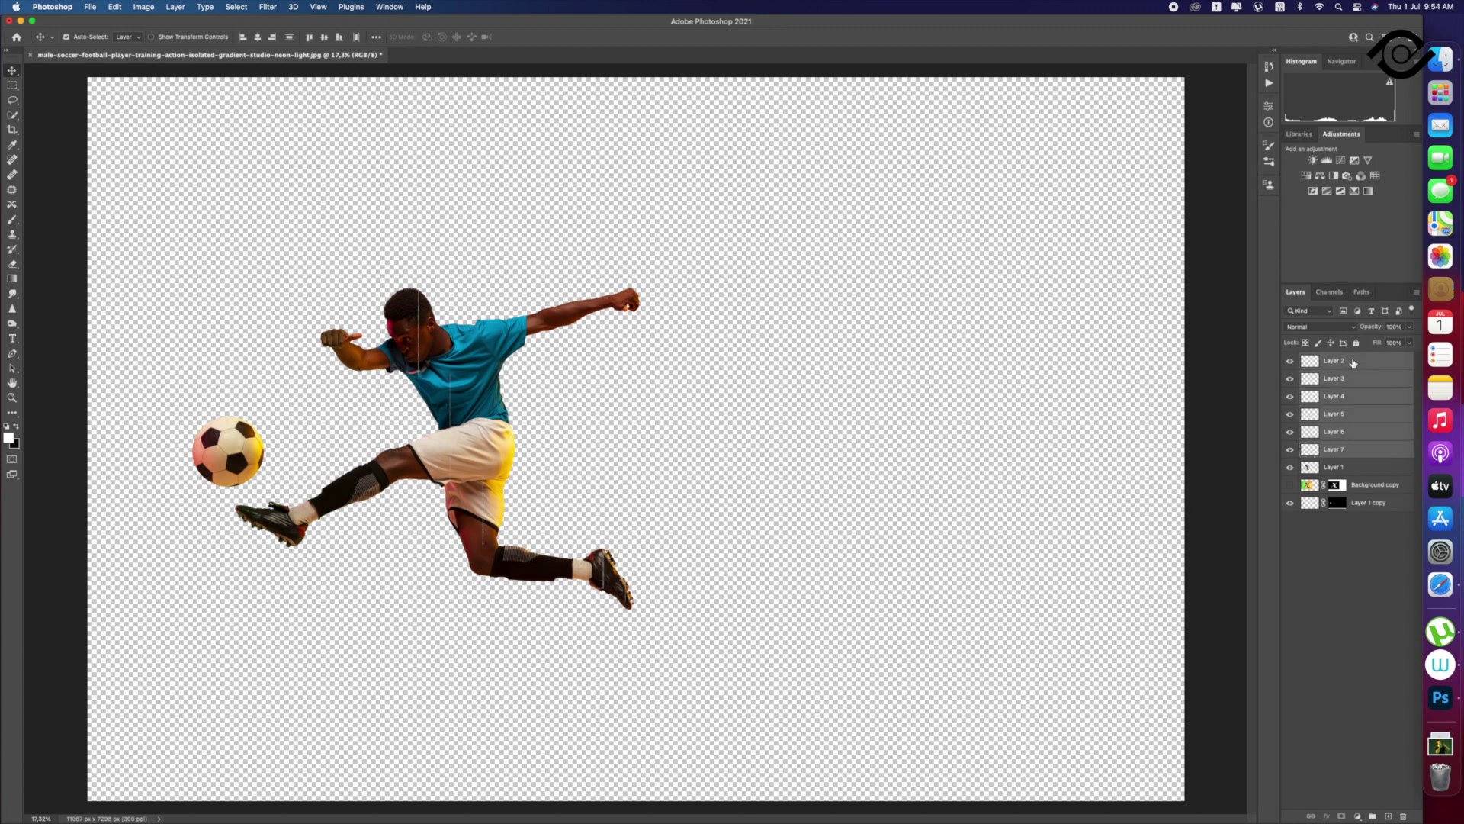
pyautogui.click(258, 37)
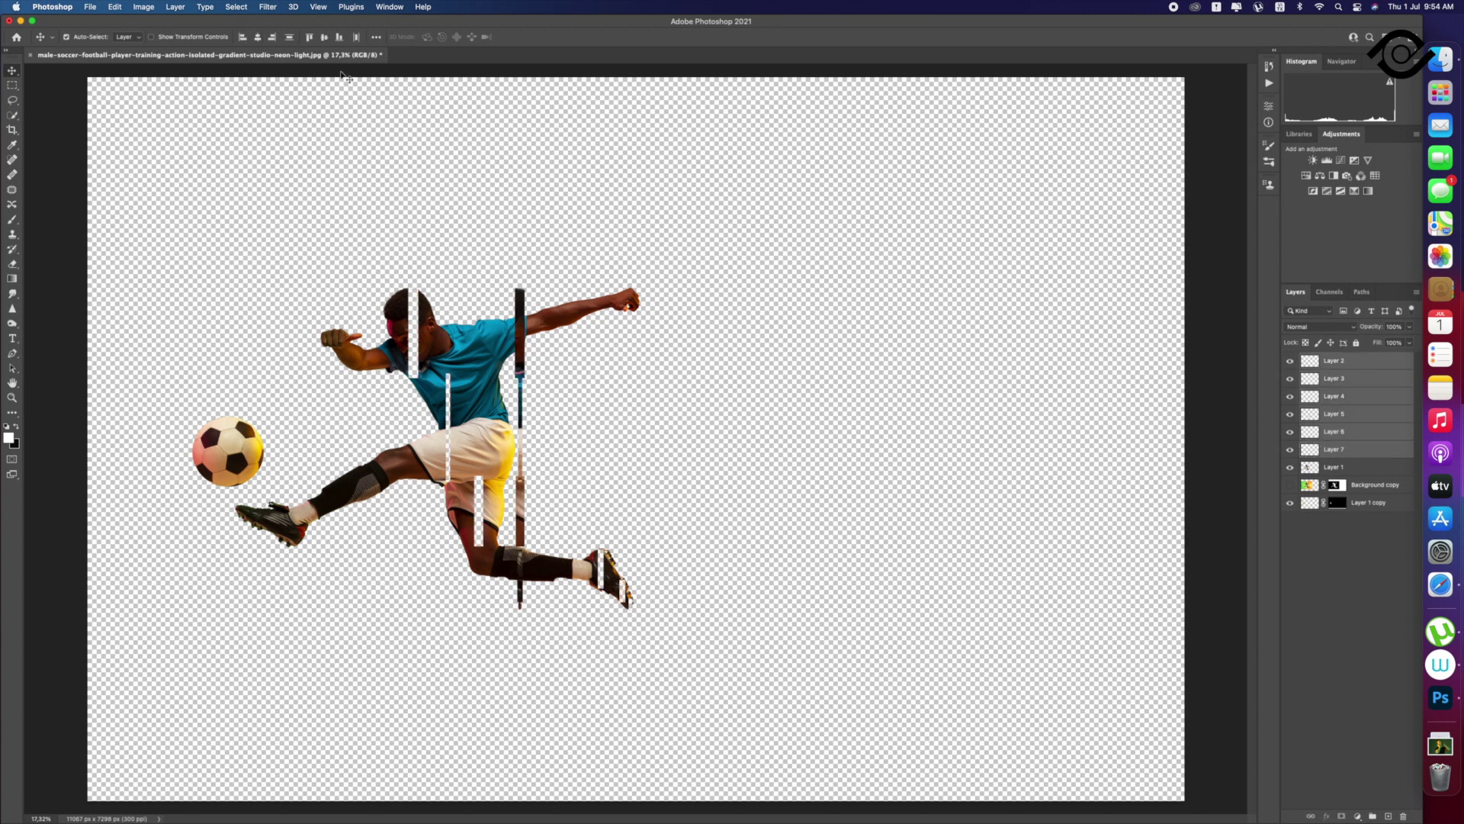
pyautogui.moveTo(523, 364); pyautogui.dragTo(772, 363)
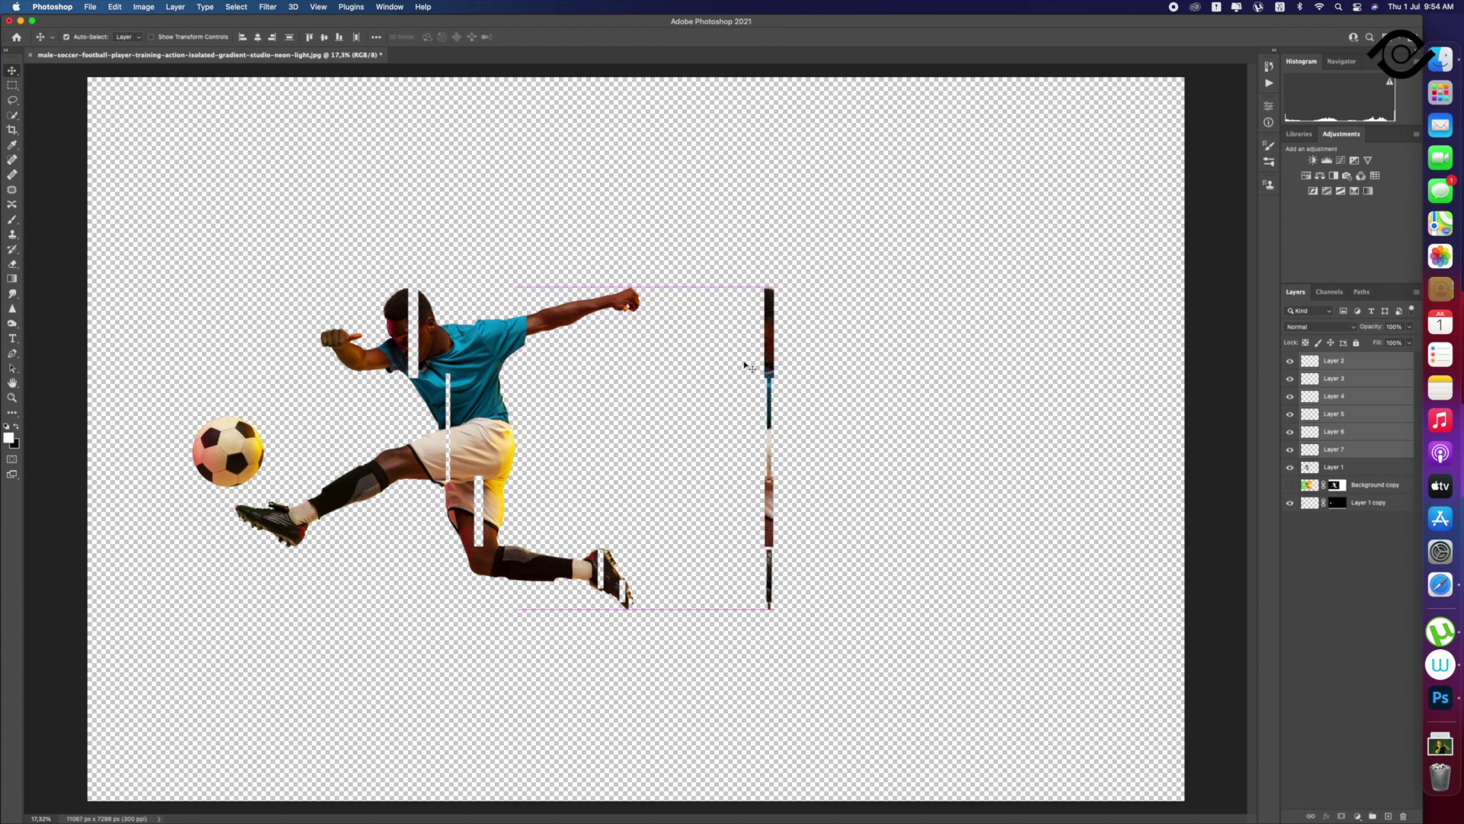
pyautogui.click(1370, 473)
pyautogui.press('BackSpace')
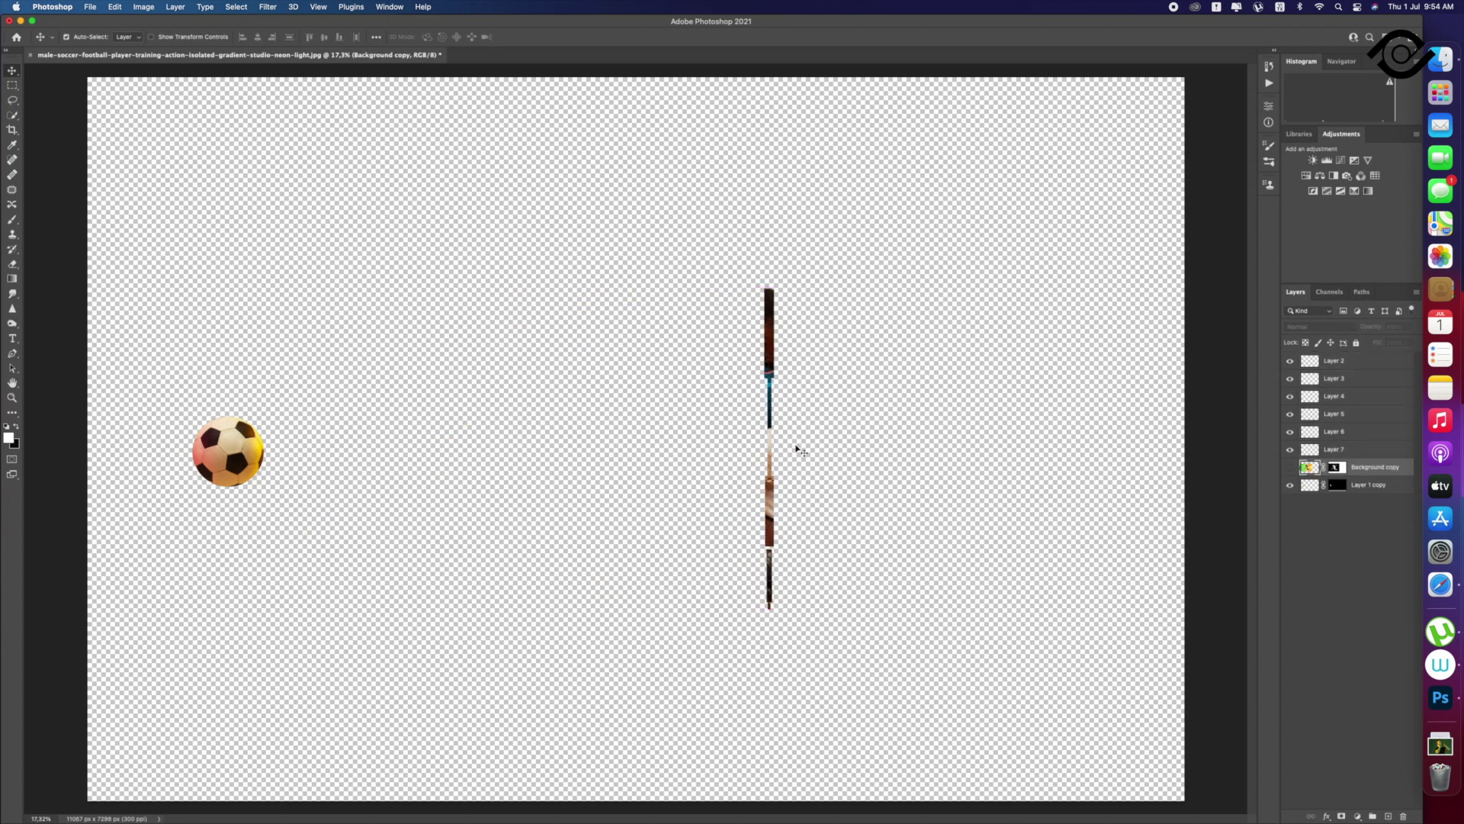
# Step: Select Layers 2–7, merge them into one layer with Ctrl+E, and start Free Transform
pyautogui.press('z')
pyautogui.click(807, 457)
pyautogui.hscroll(5, 808, 458)
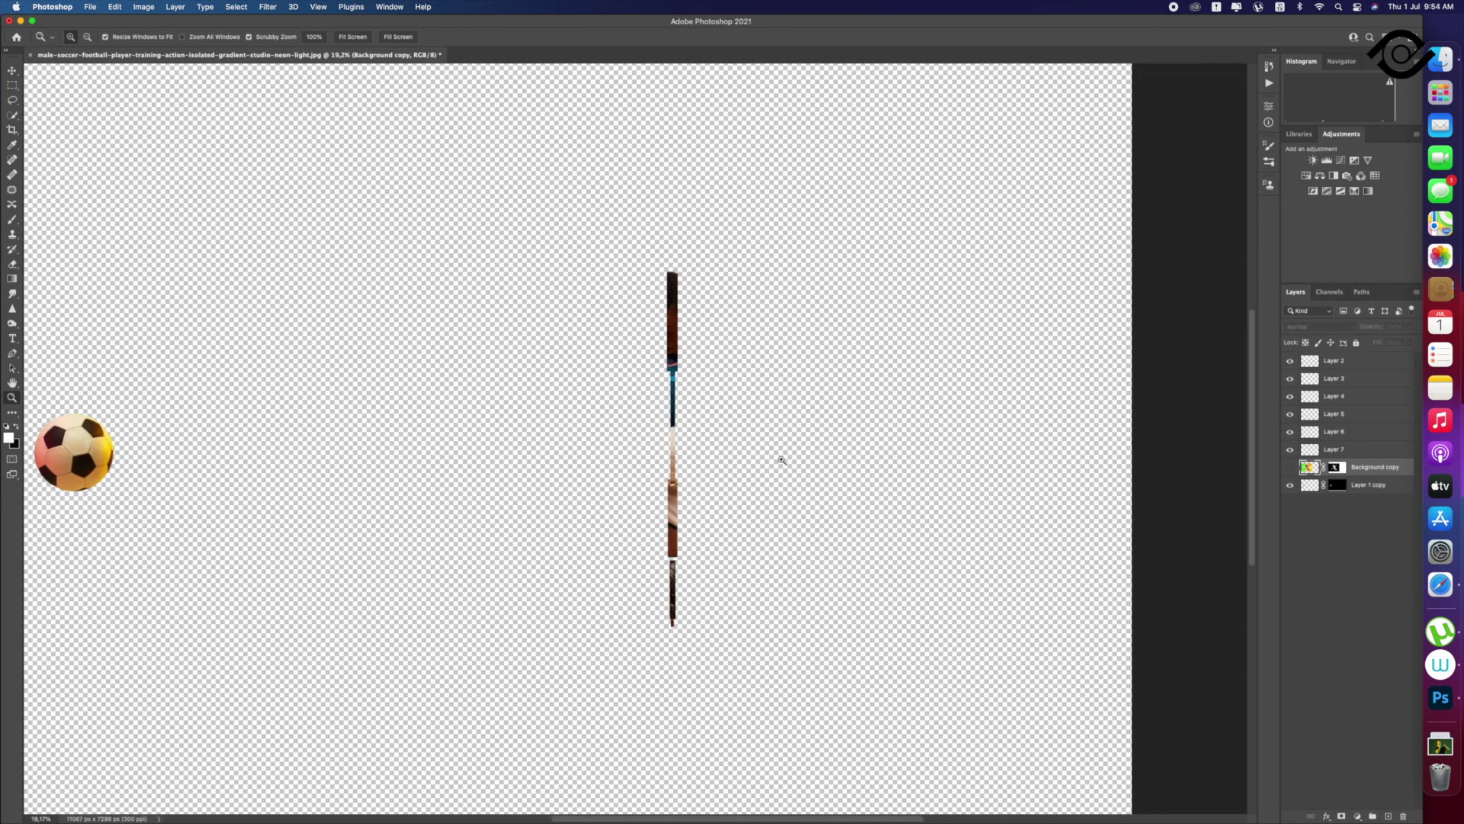
pyautogui.press('v')
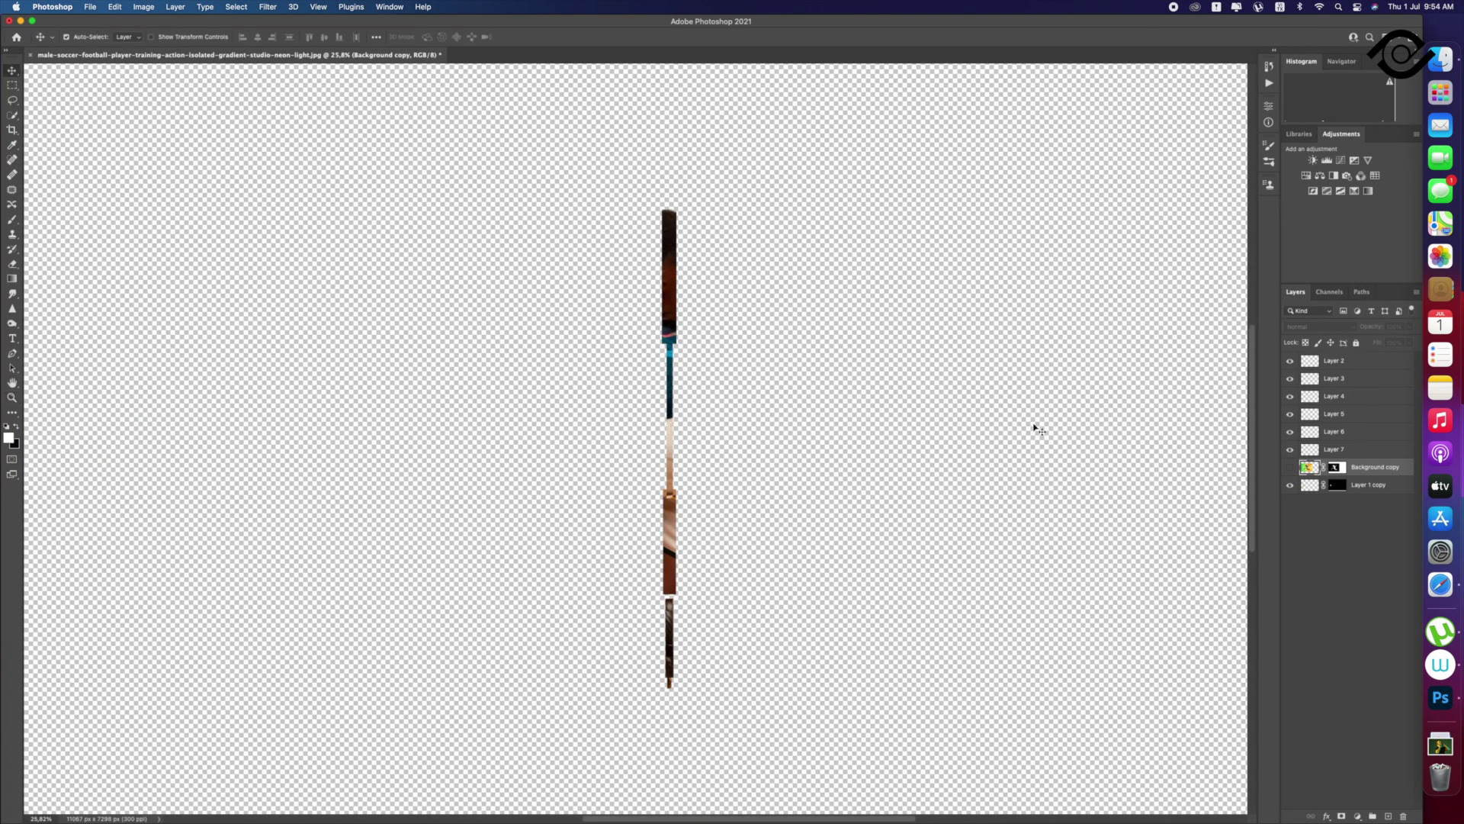
pyautogui.click(1359, 447)
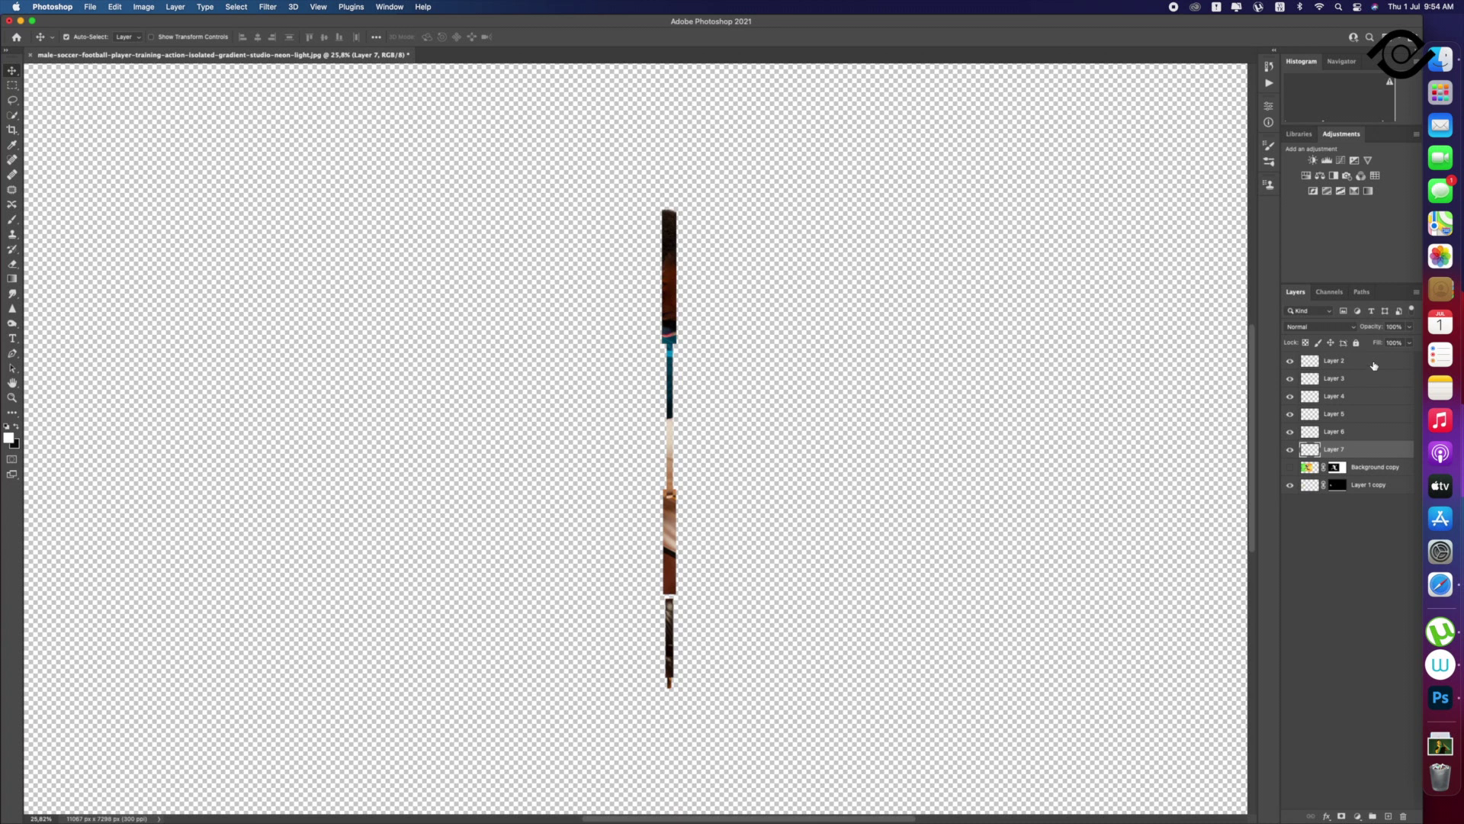
pyautogui.keyDown('shift'); pyautogui.click(1375, 365); pyautogui.keyUp('shift')
pyautogui.hotkey('ctrl', 'e')
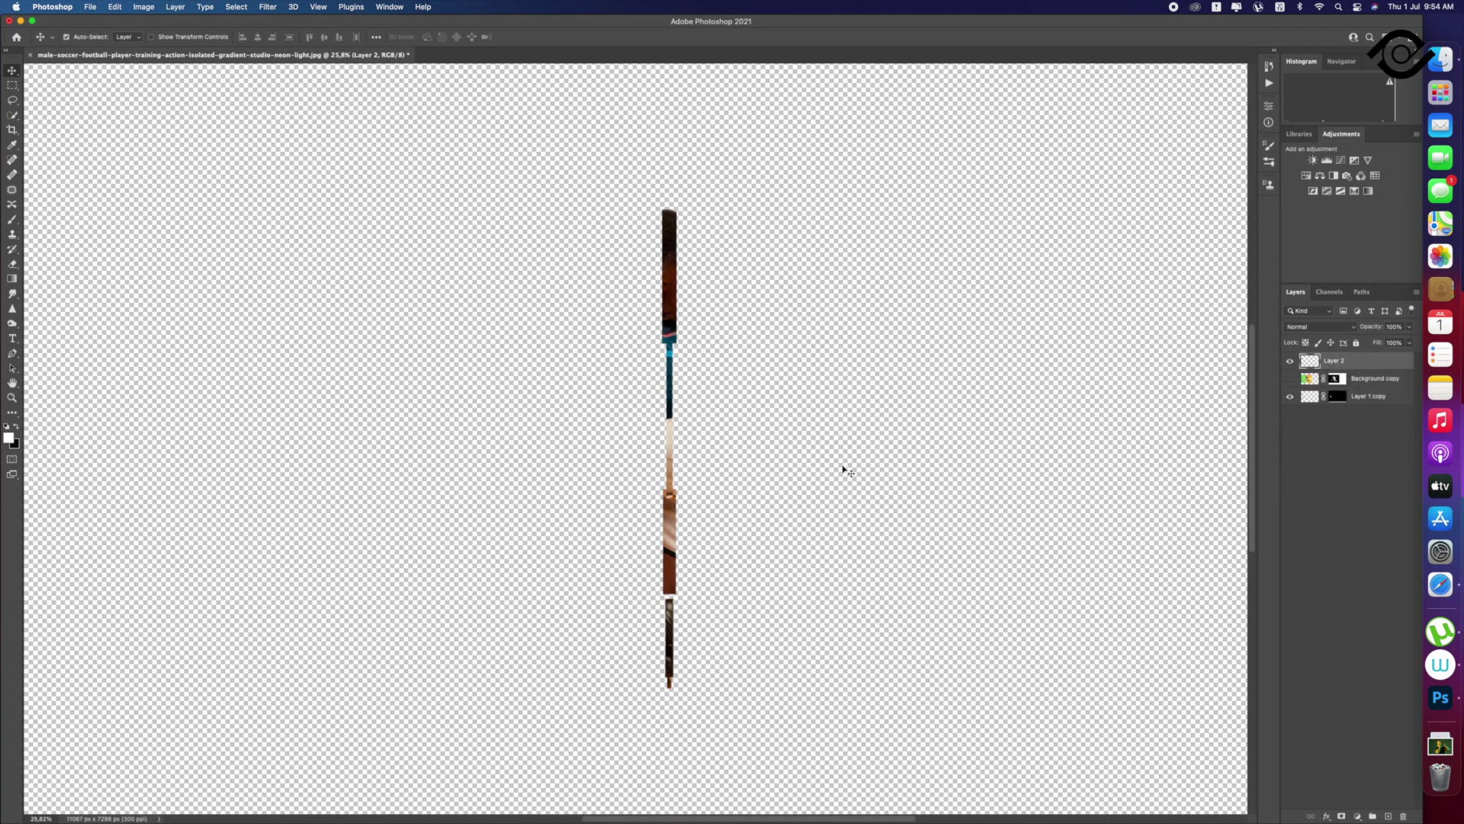
pyautogui.hotkey('ctrl', 't')
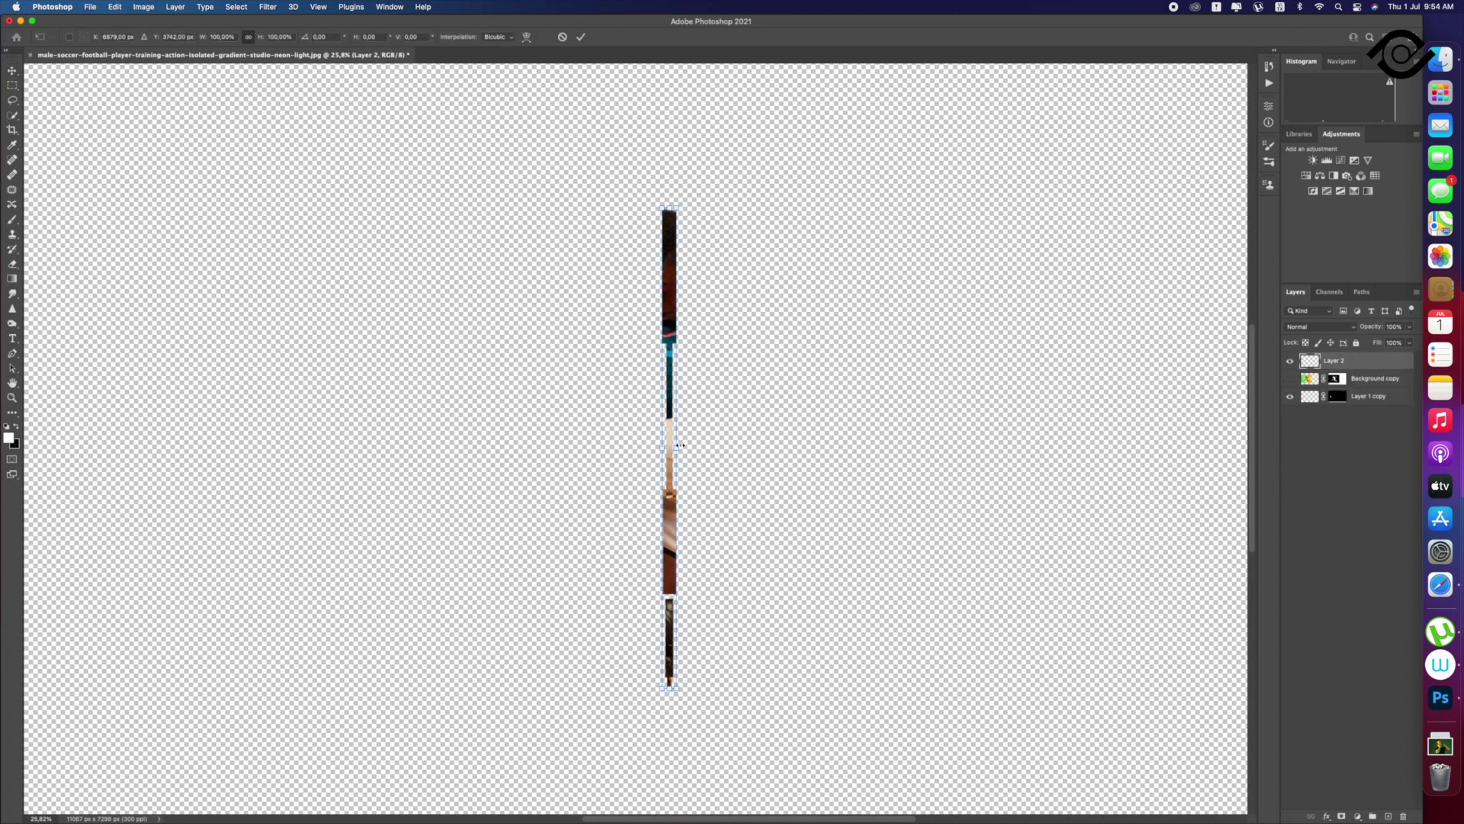
# Step: Stretch the merged slice layer wide horizontally with Free Transform
pyautogui.rightClick(679, 444)
pyautogui.click(671, 444)
pyautogui.moveTo(678, 450)
pyautogui.mouseDown()
pyautogui.moveTo(797, 453)
pyautogui.moveTo(761, 496)
pyautogui.mouseUp()
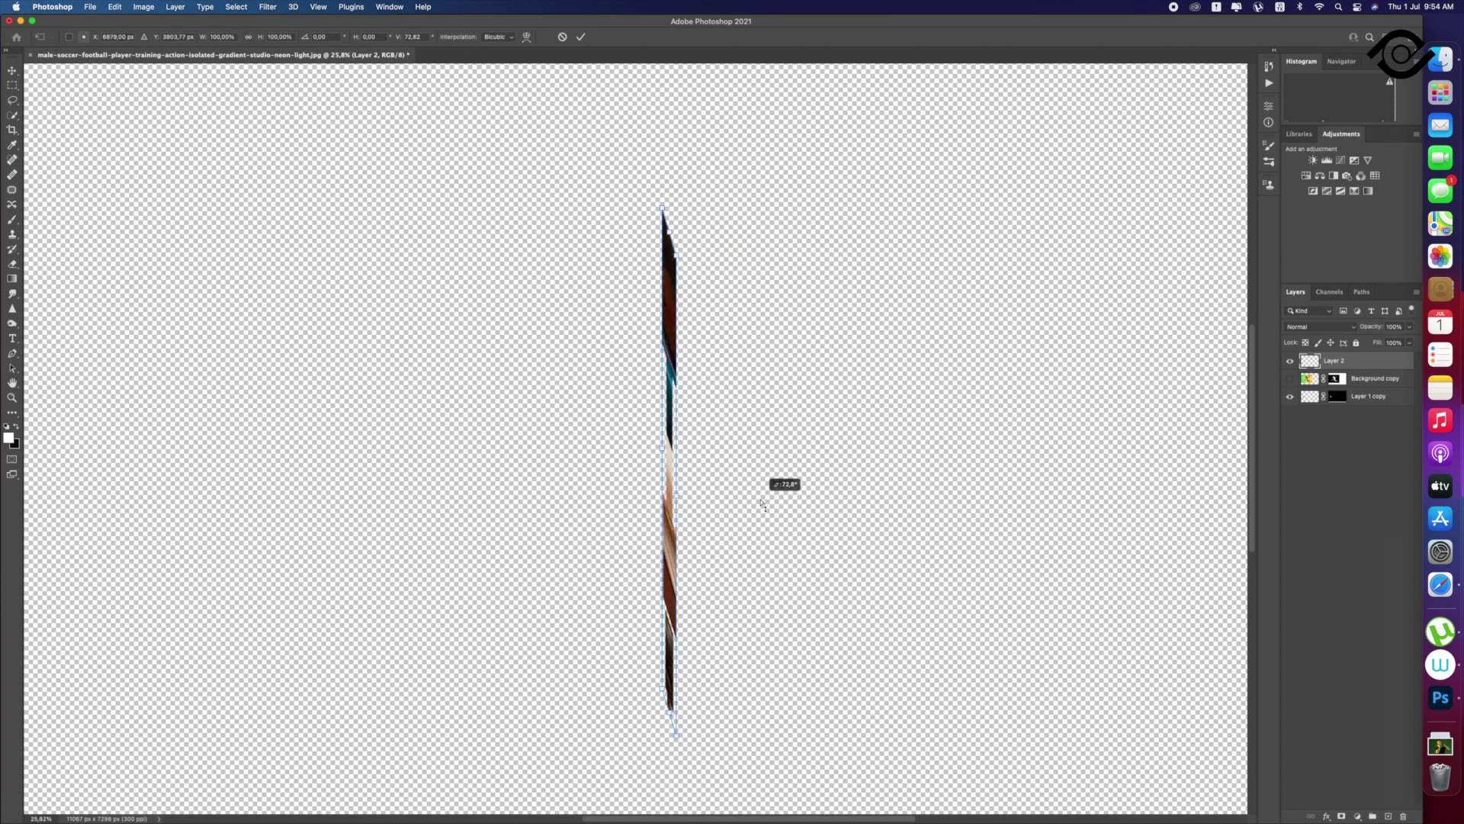
pyautogui.hotkey('ctrl', 'z')
pyautogui.moveTo(677, 452); pyautogui.dragTo(985, 476)
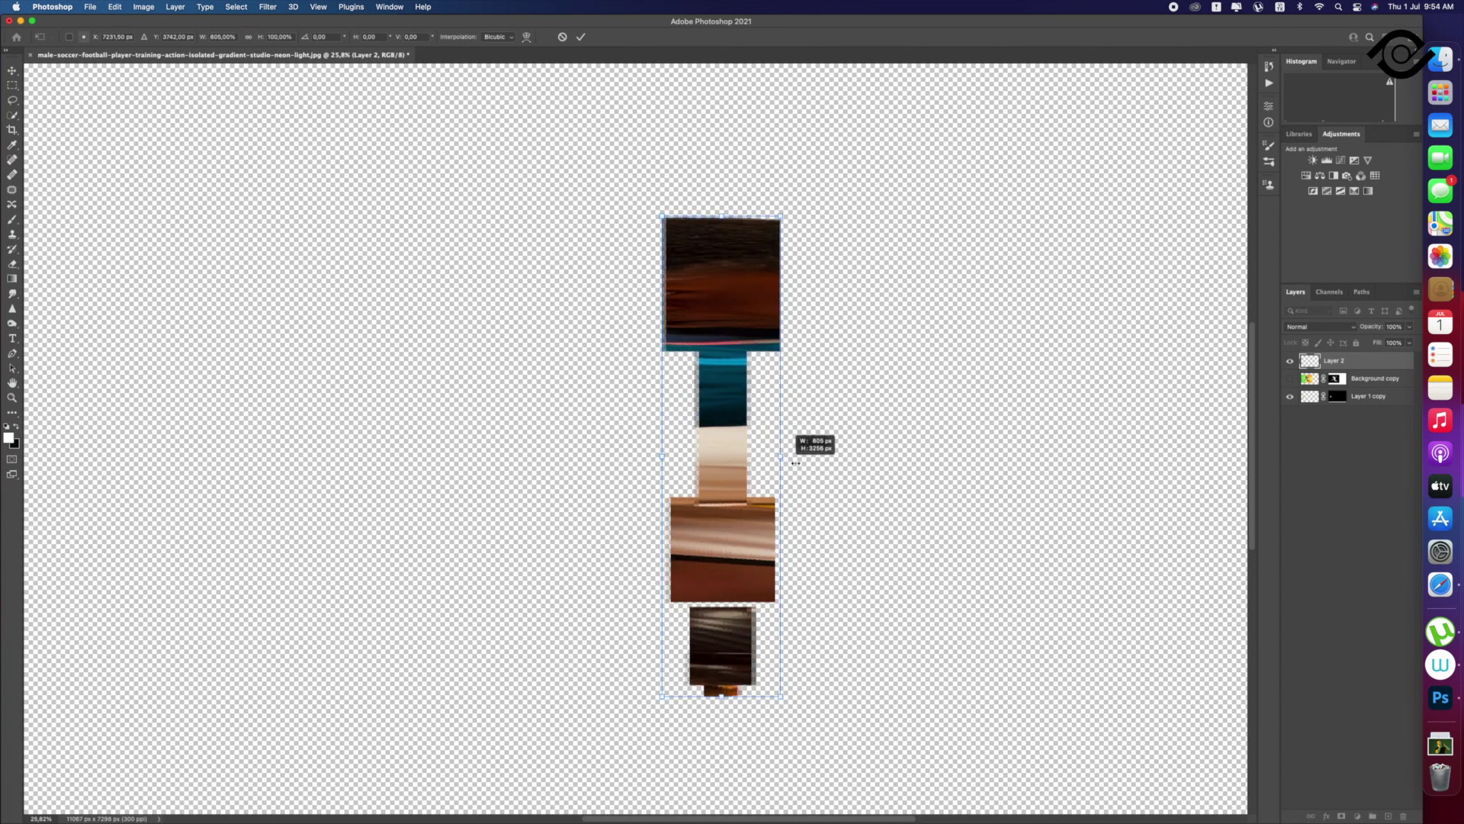
pyautogui.press('Return')
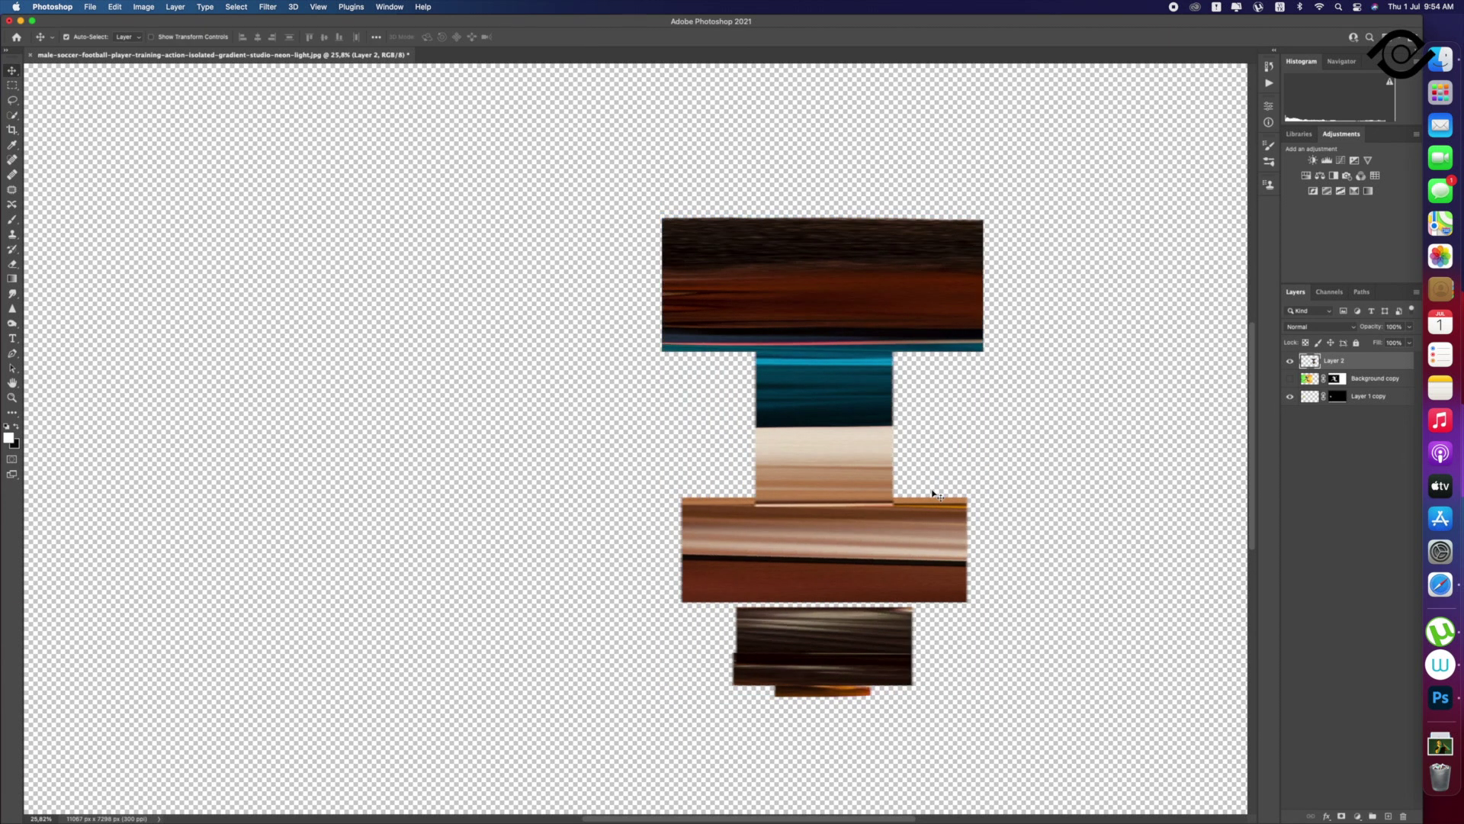
# Step: Stretch the bottom dark streak block upward to meet the block above
pyautogui.press('z')
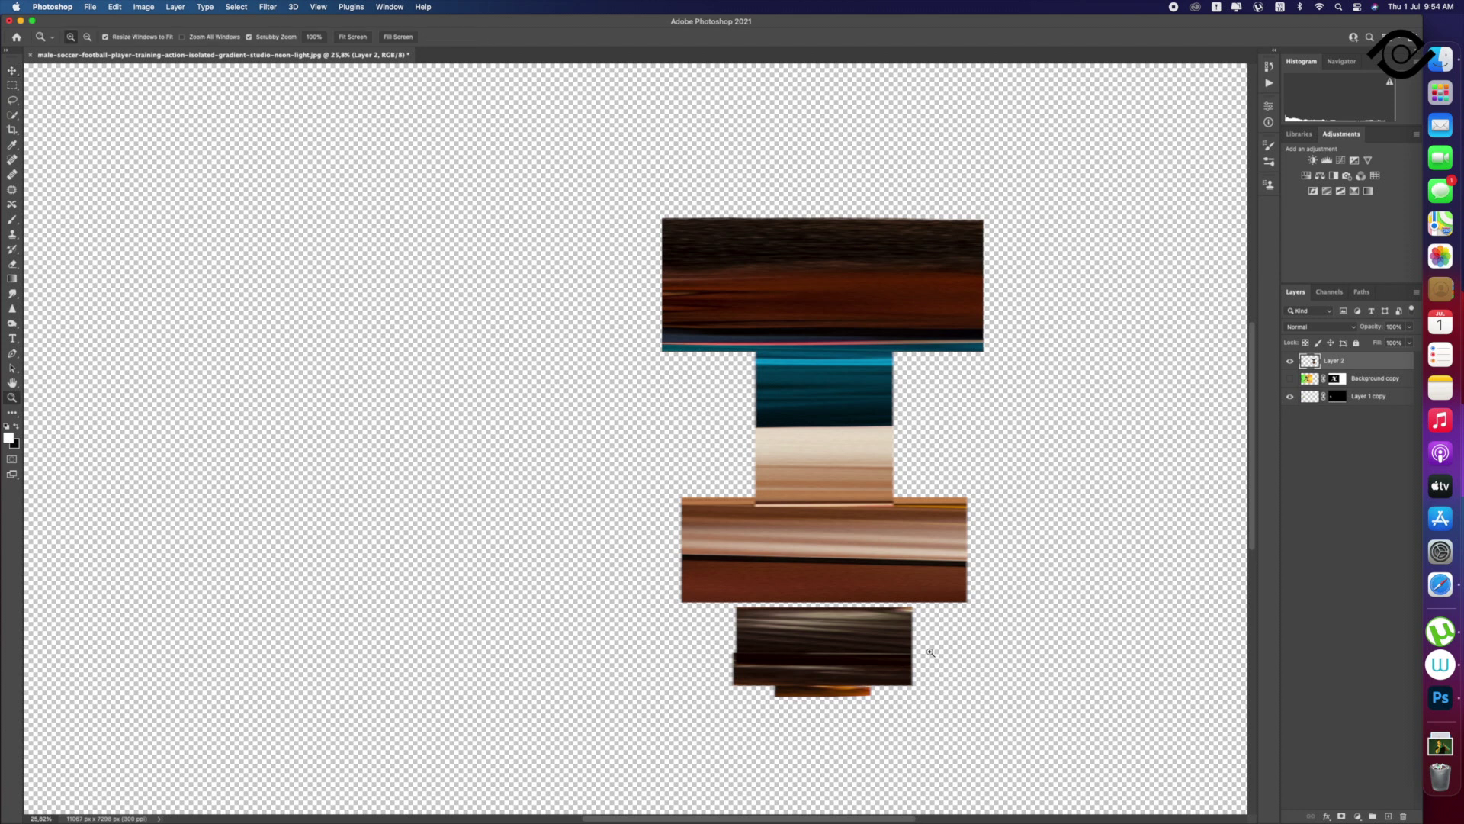
pyautogui.click(931, 653)
pyautogui.press('m')
pyautogui.moveTo(539, 753); pyautogui.dragTo(939, 568)
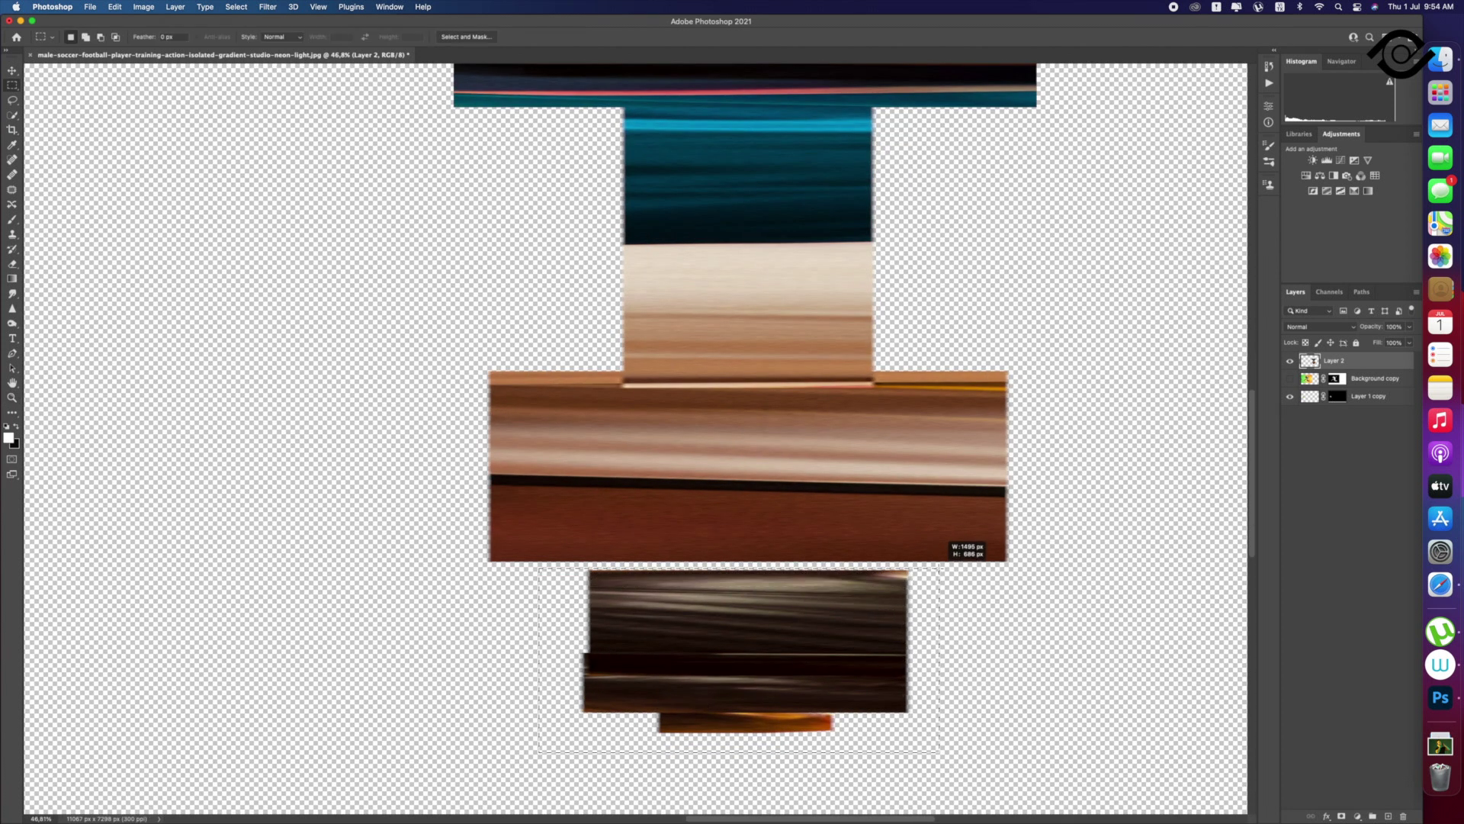
pyautogui.press('super+t')
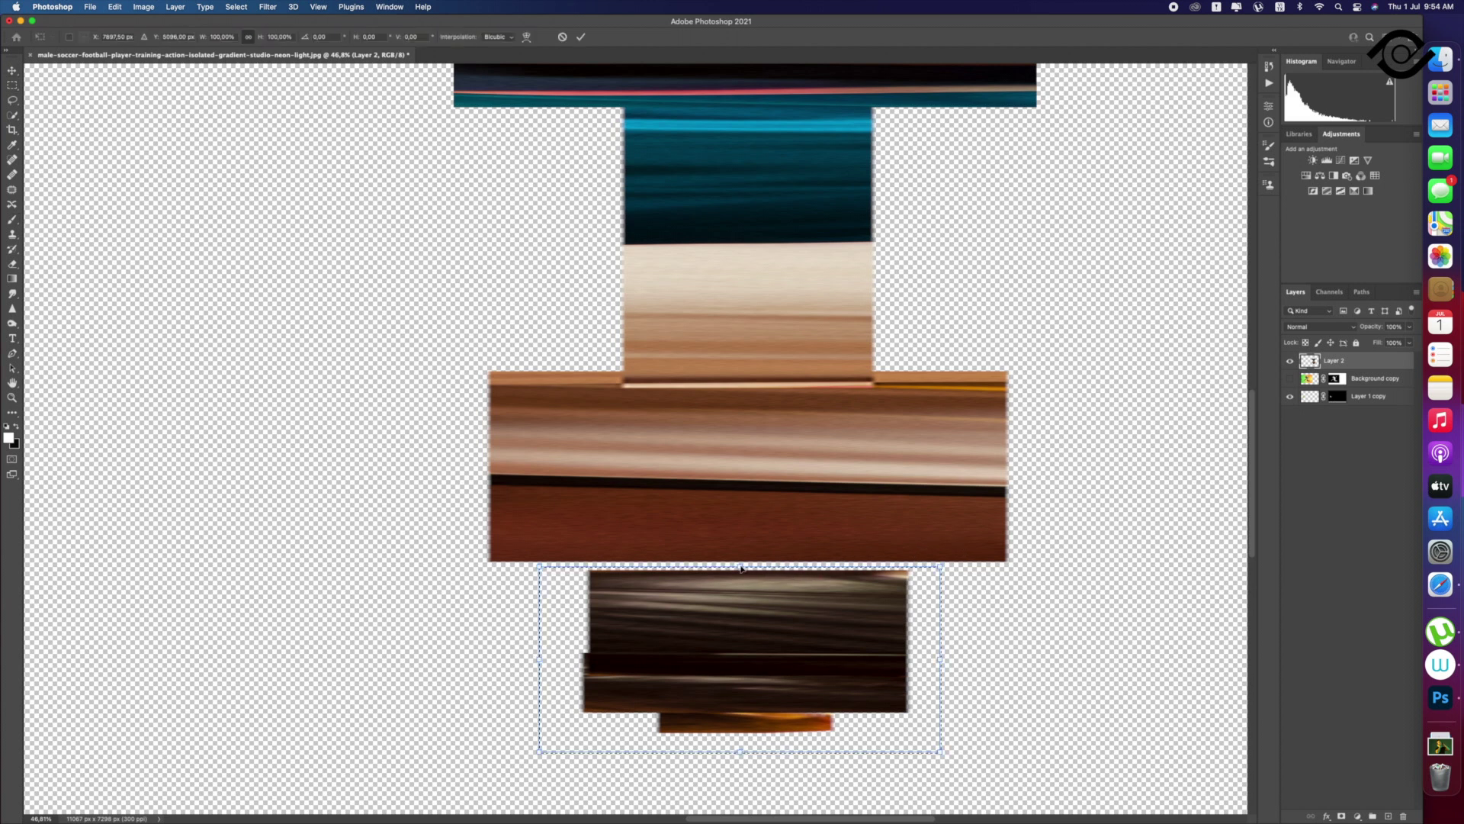
pyautogui.moveTo(740, 568); pyautogui.dragTo(740, 557)
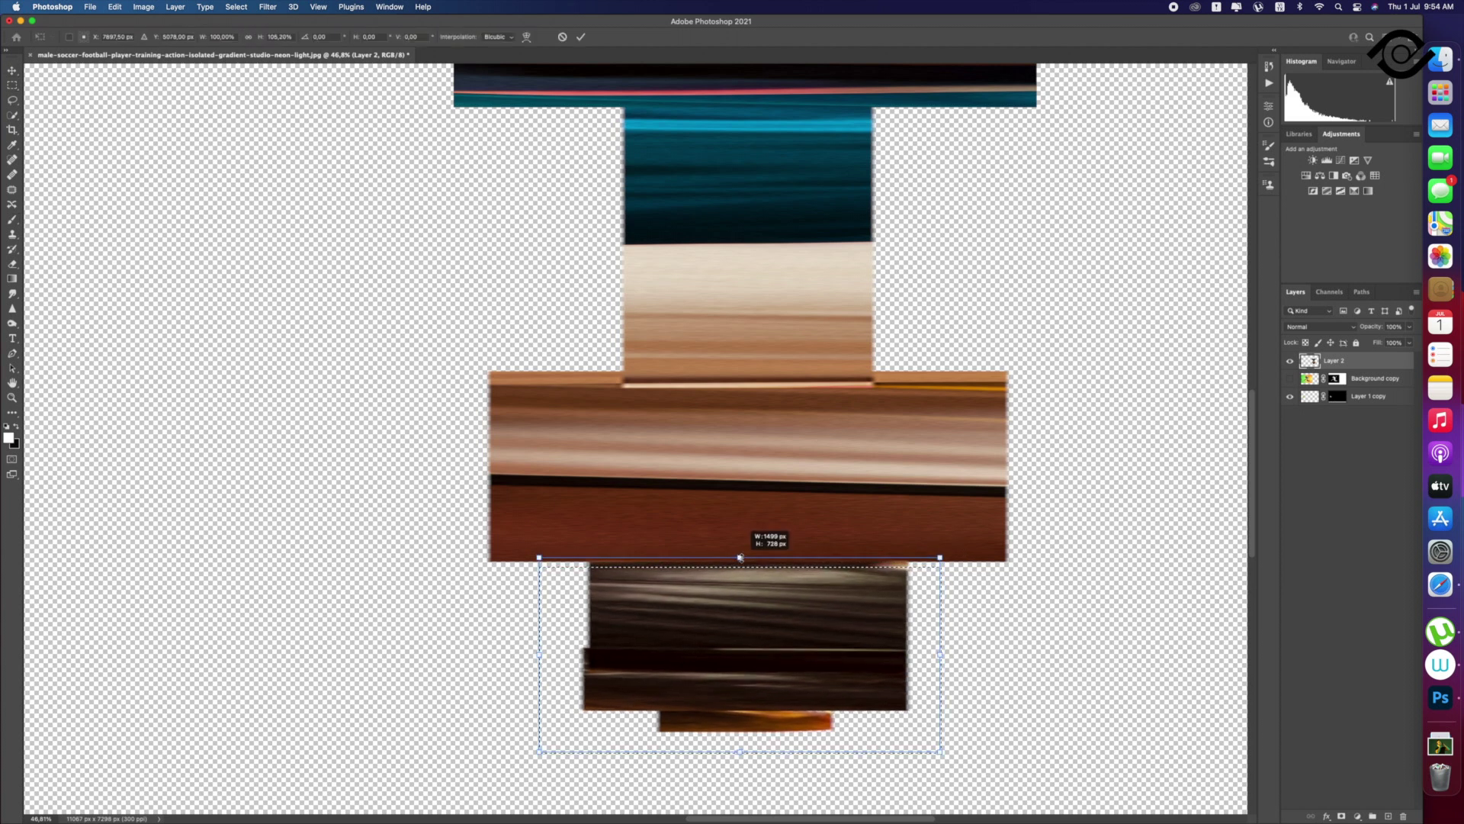
pyautogui.press('Return')
pyautogui.press('super+d')
# Step: Select a narrow vertical band through the streak blocks
pyautogui.press('v')
pyautogui.press('z')
pyautogui.moveTo(877, 466); pyautogui.dragTo(845, 458)
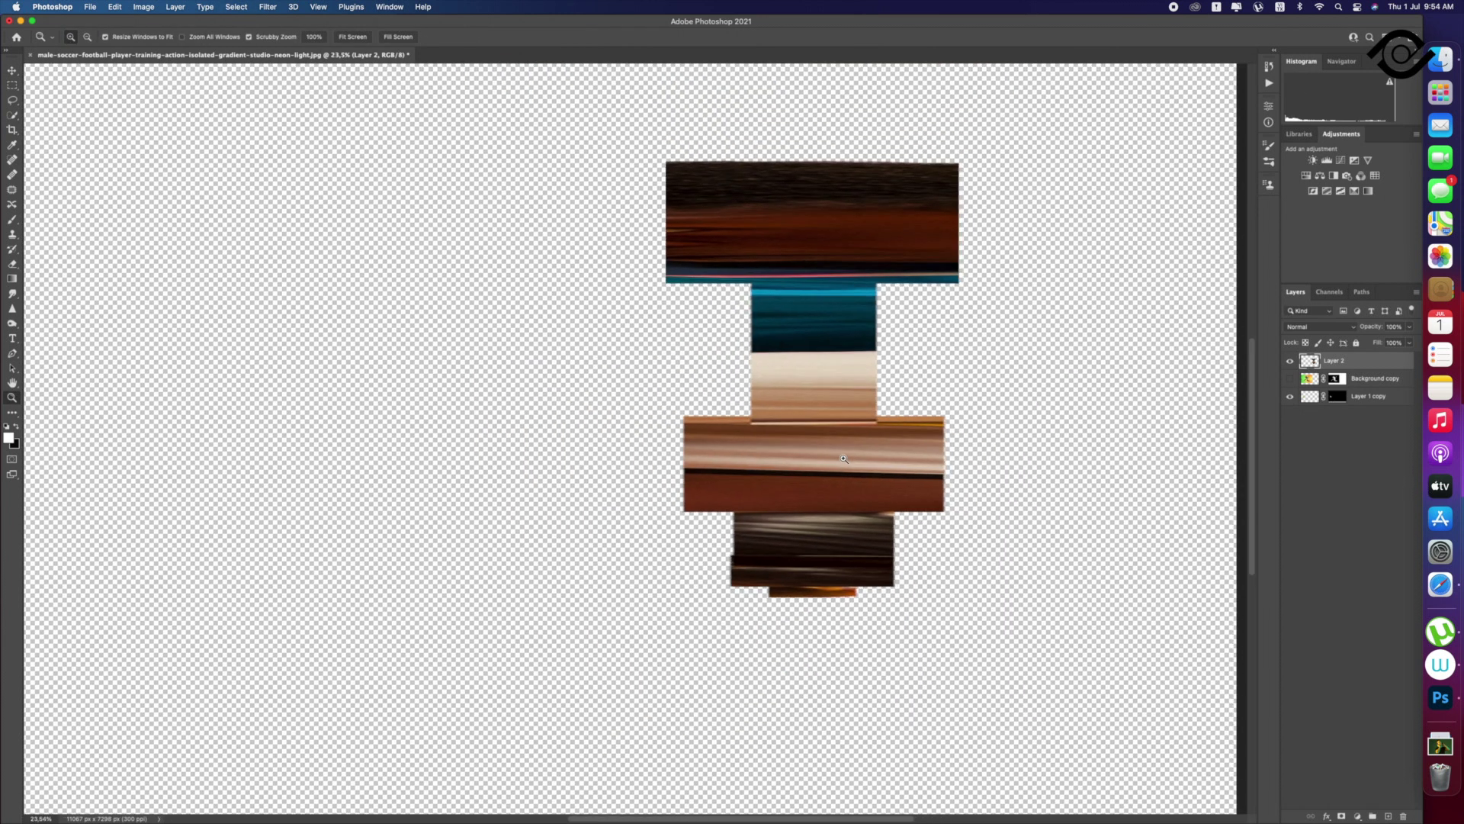
pyautogui.press('m')
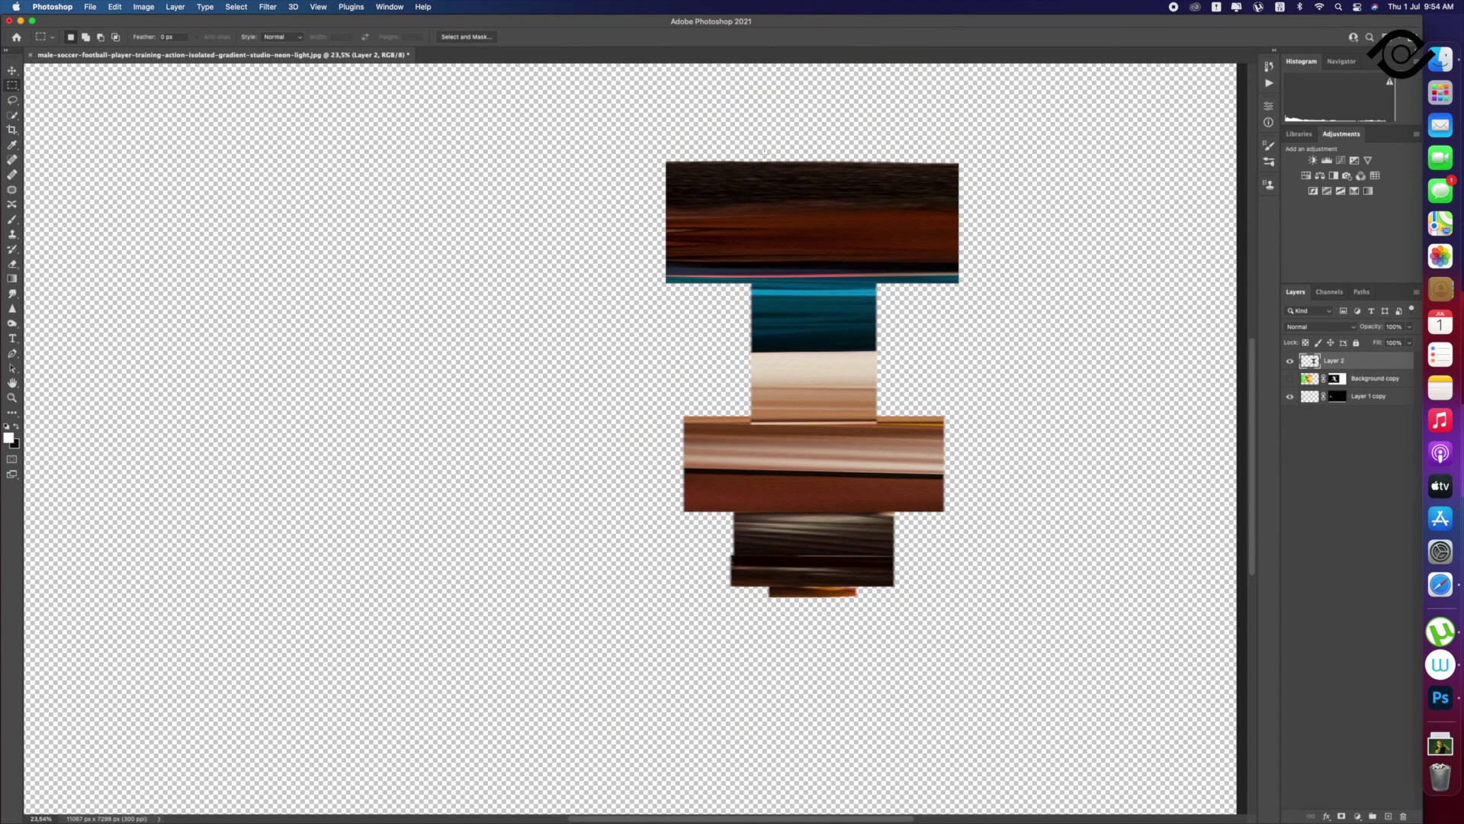
pyautogui.moveTo(766, 151); pyautogui.dragTo(849, 607)
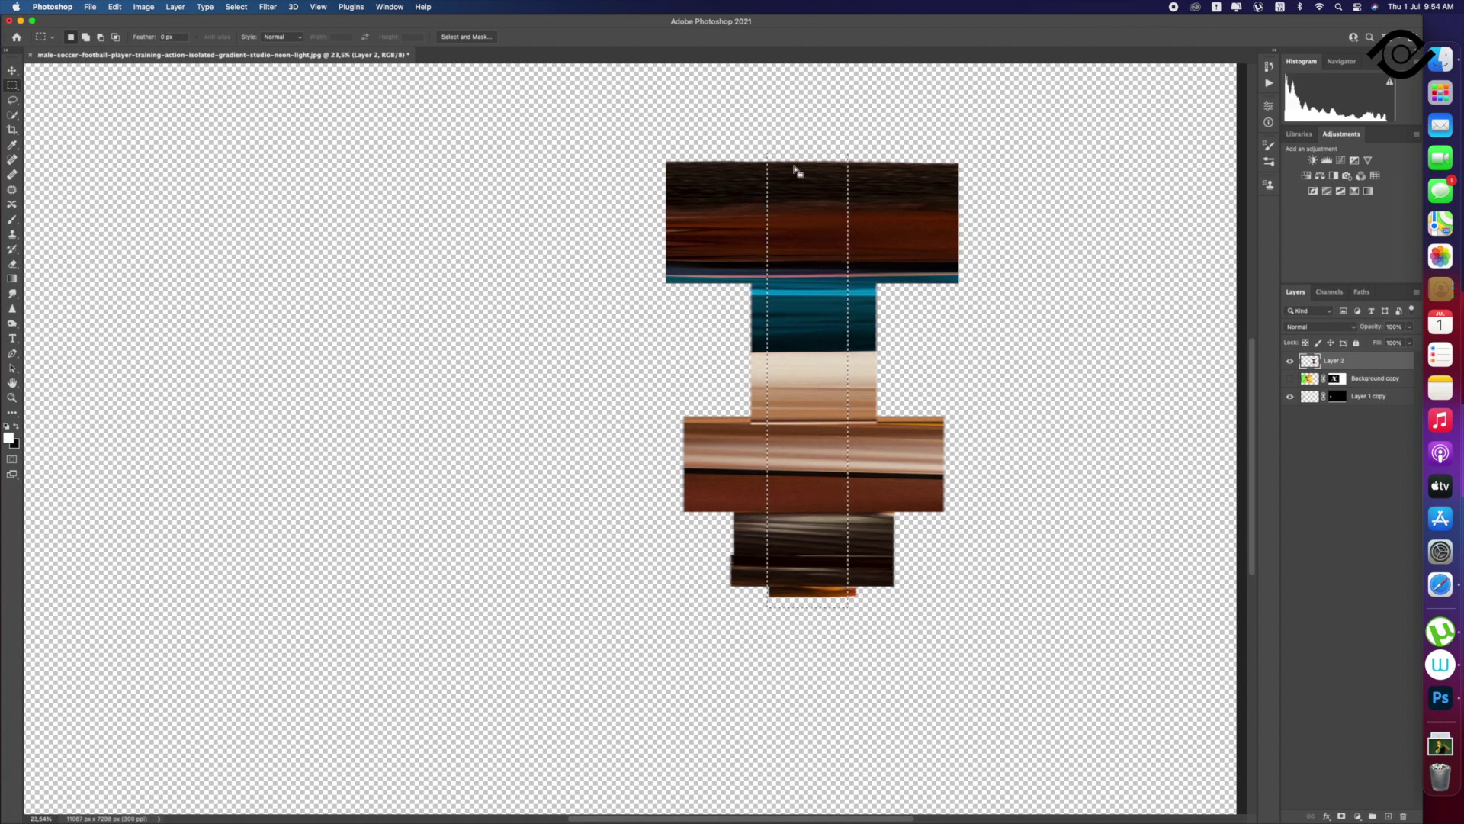
pyautogui.moveTo(791, 144); pyautogui.dragTo(841, 610)
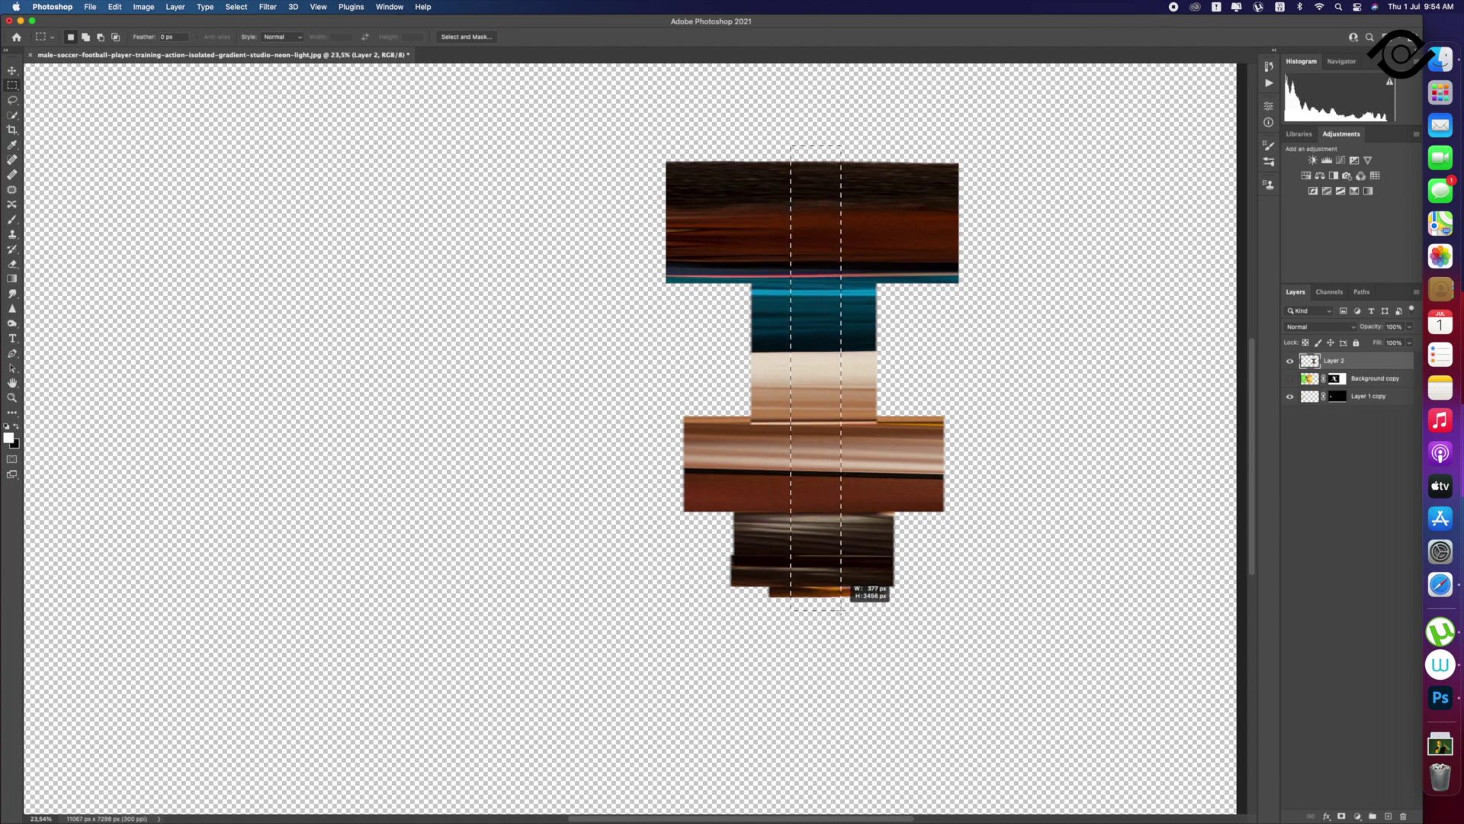
pyautogui.press('Delete')
pyautogui.press('v')
pyautogui.hotkey('ctrl', 'z')
pyautogui.hotkey('ctrl', 'z')
pyautogui.hotkey('ctrl', 'z')
# Step: Stretch the narrow streak band far to the left and right across the canvas
pyautogui.press('z')
pyautogui.moveTo(869, 529); pyautogui.dragTo(830, 526)
pyautogui.press('v')
pyautogui.hotkey('ctrl', 't')
pyautogui.moveTo(774, 444); pyautogui.dragTo(357, 444)
pyautogui.moveTo(801, 447); pyautogui.dragTo(1046, 456)
# Step: Commit the stretched streak band and move it beneath the player cut-out layer
pyautogui.press('Return')
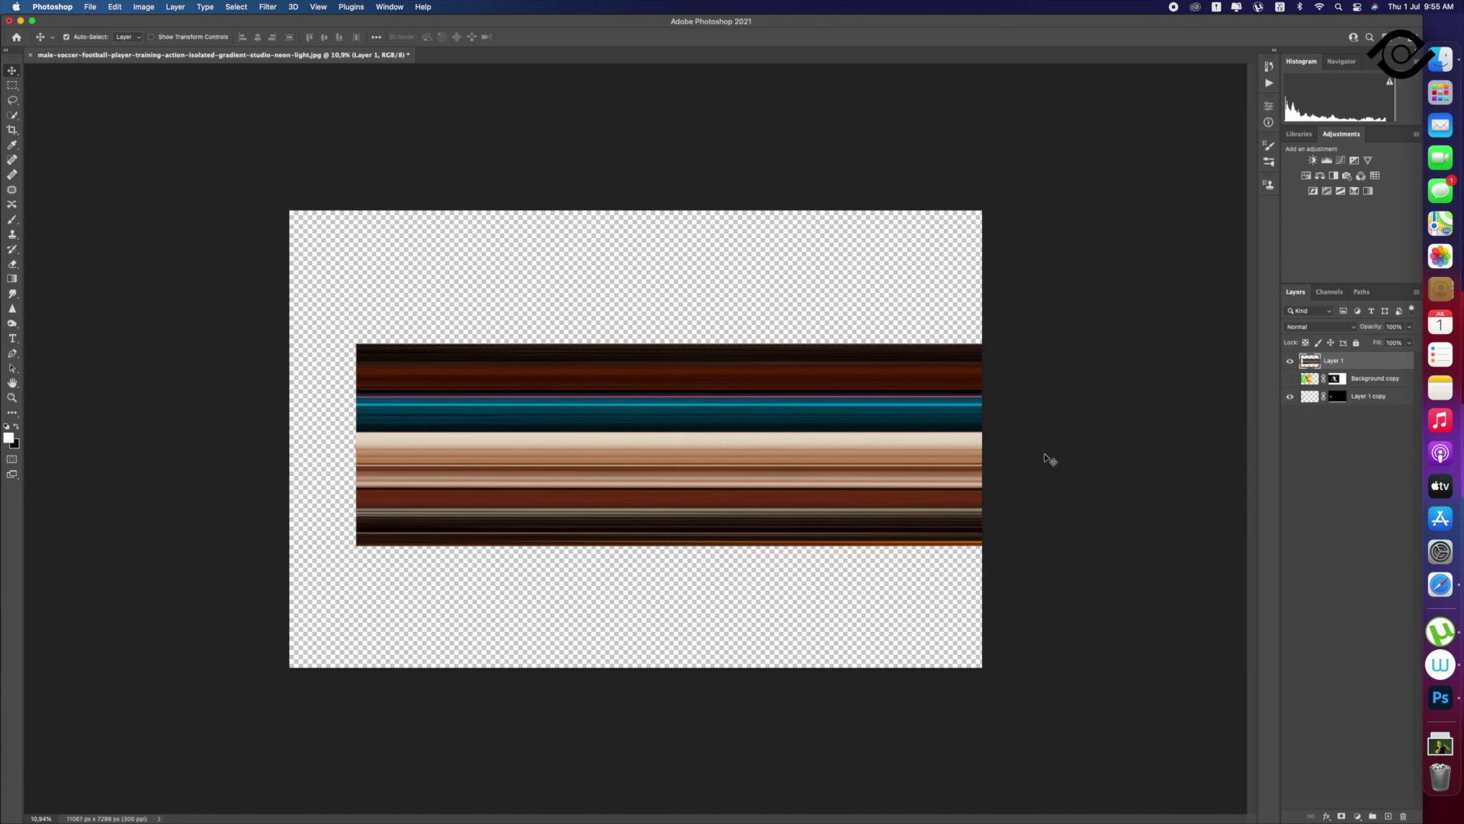
pyautogui.click(1289, 379)
pyautogui.press('super+bracketleft')
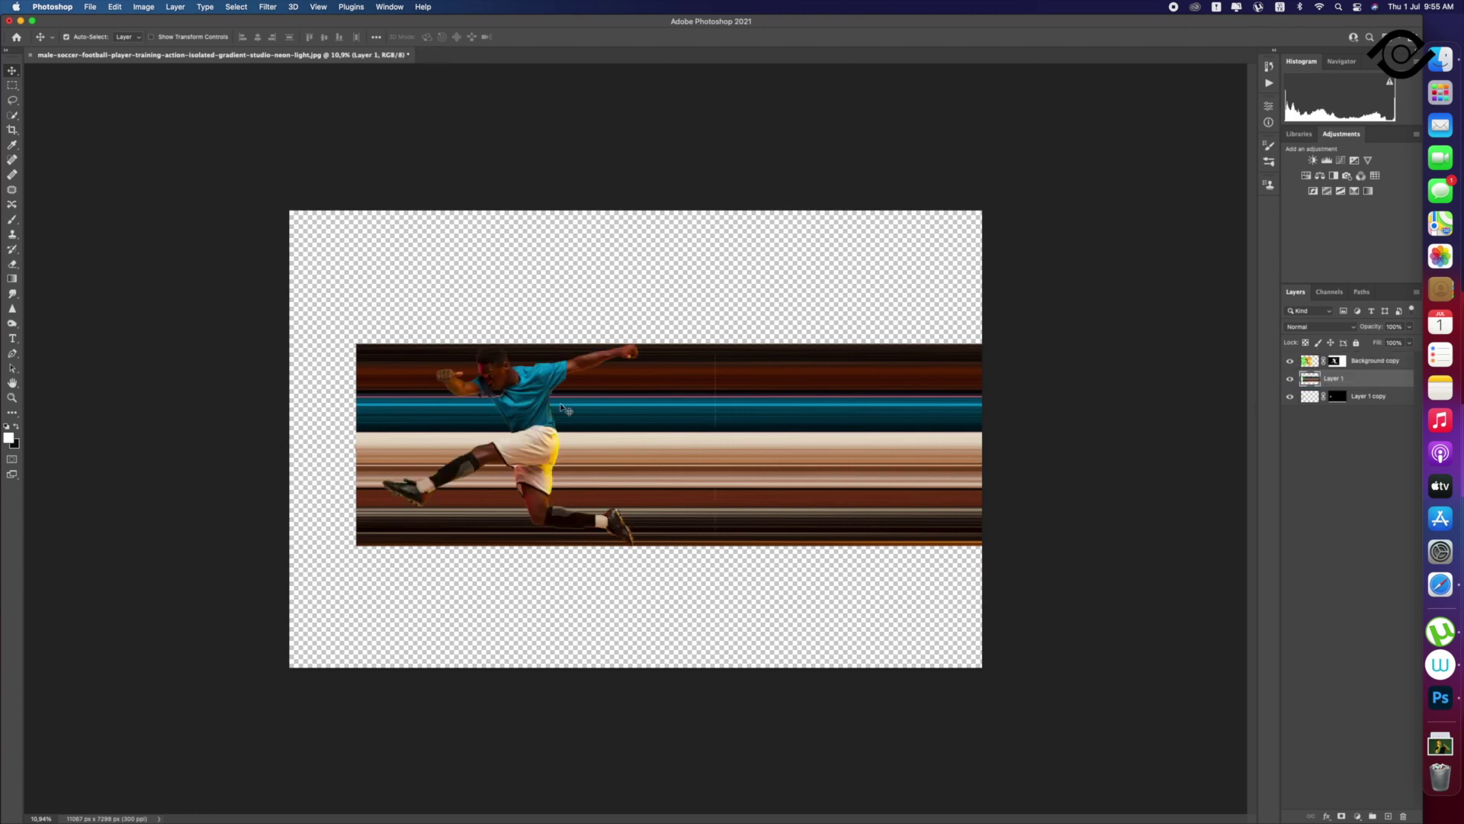
pyautogui.press('z')
pyautogui.moveTo(746, 433); pyautogui.dragTo(766, 443)
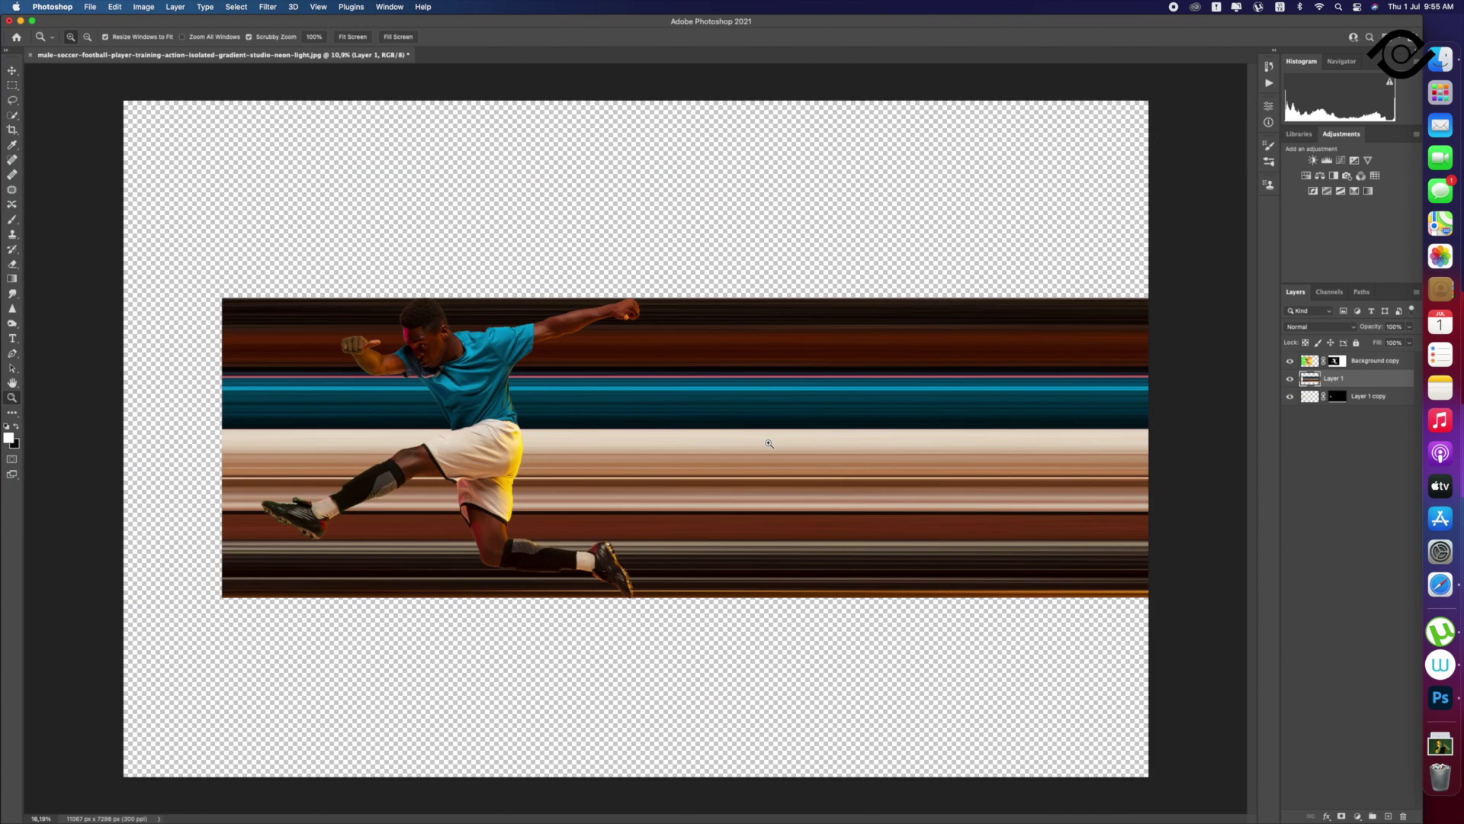
pyautogui.press('v')
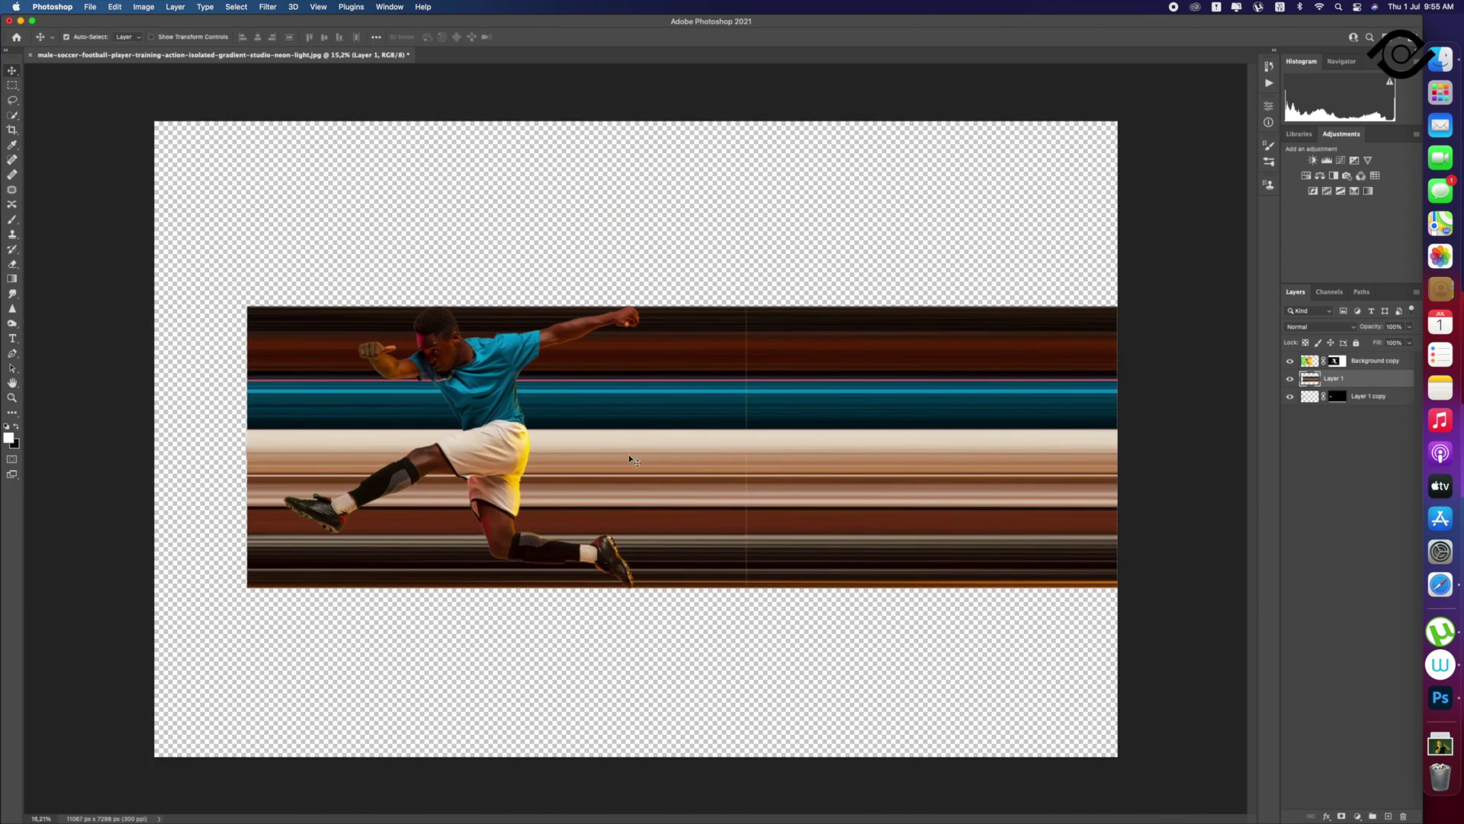
# Step: Toggle the player, Layer 1 copy and streak layers on and off to compare
pyautogui.click(1290, 362)
pyautogui.click(1290, 396)
pyautogui.click(1290, 362)
pyautogui.click(1290, 362)
pyautogui.click(1291, 379)
pyautogui.click(1291, 381)
pyautogui.click(1292, 381)
pyautogui.click(1292, 379)
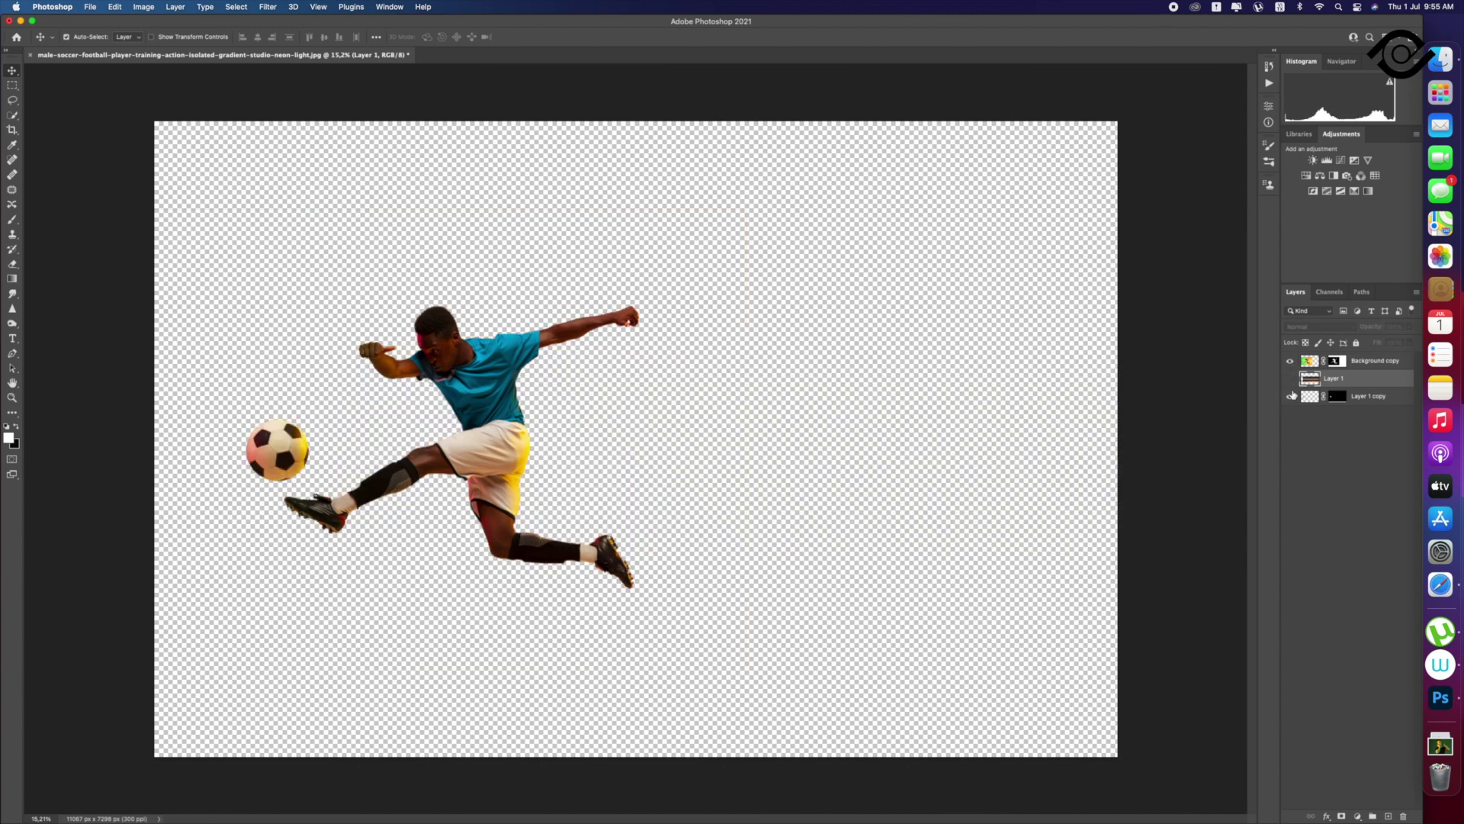
# Step: Move Layer 1 copy above the streak layer and show the streak band again
pyautogui.moveTo(1358, 398); pyautogui.dragTo(1342, 385)
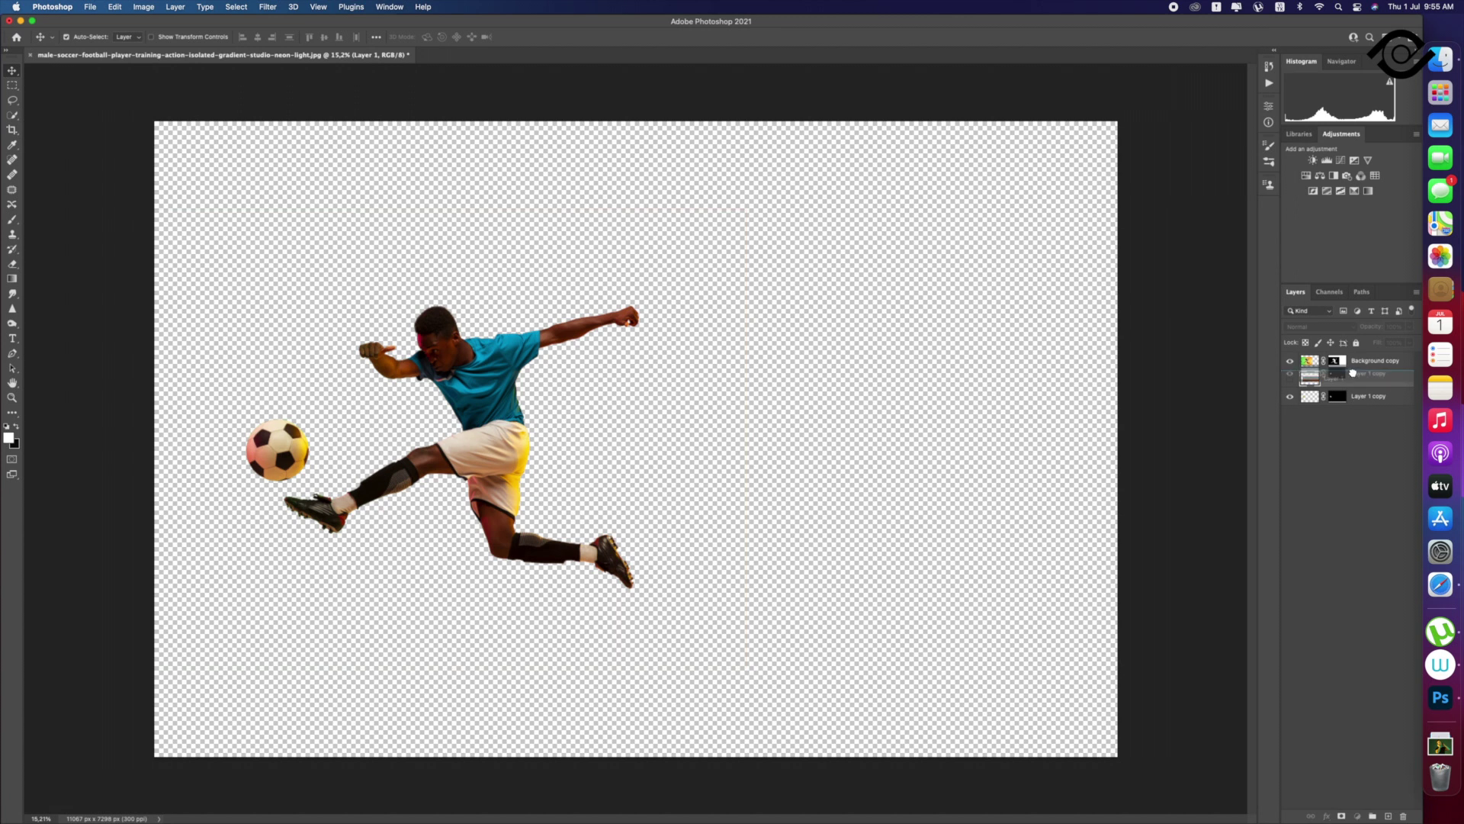
pyautogui.click(1290, 396)
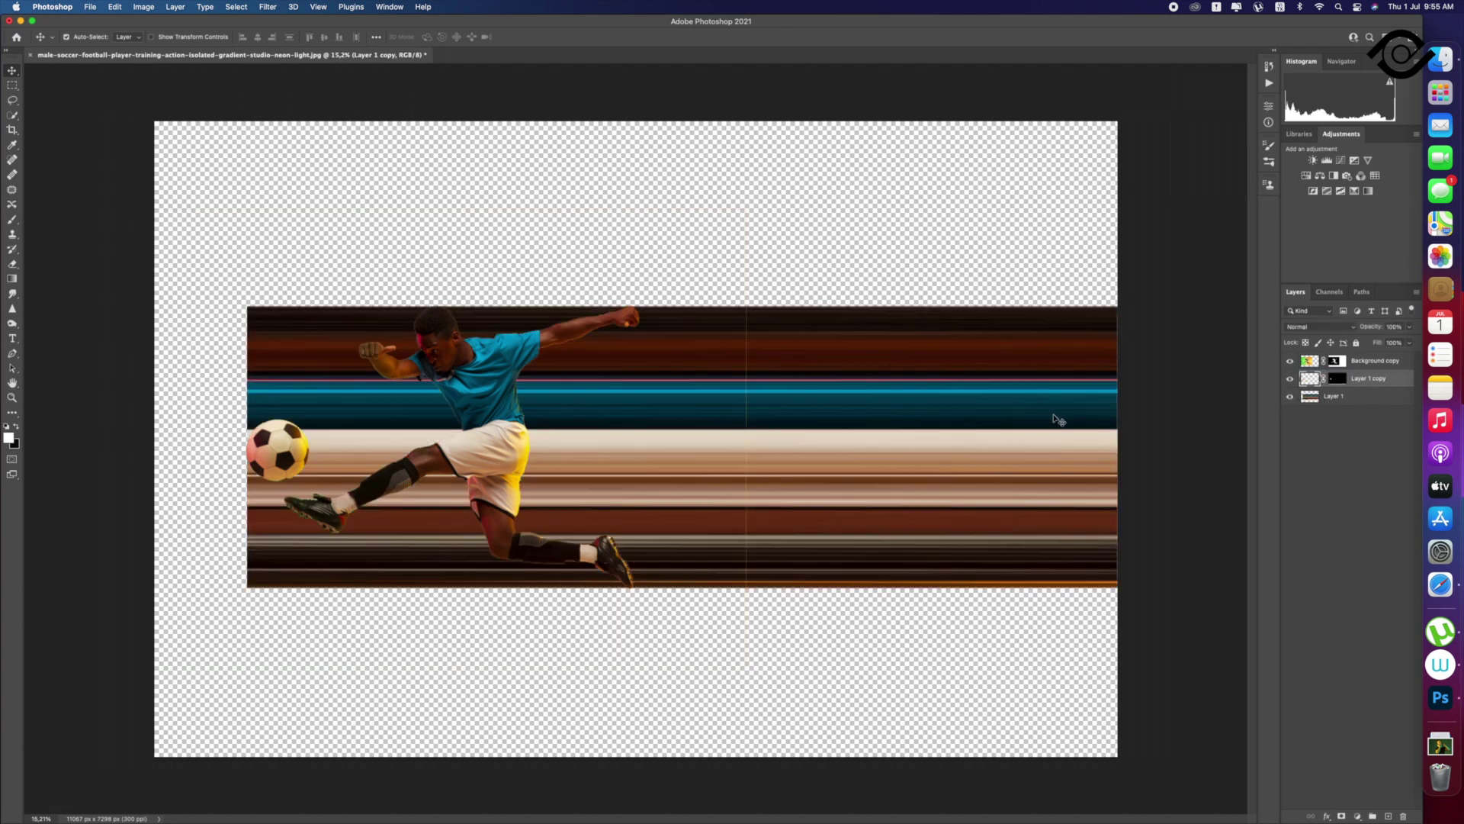
pyautogui.click(976, 430)
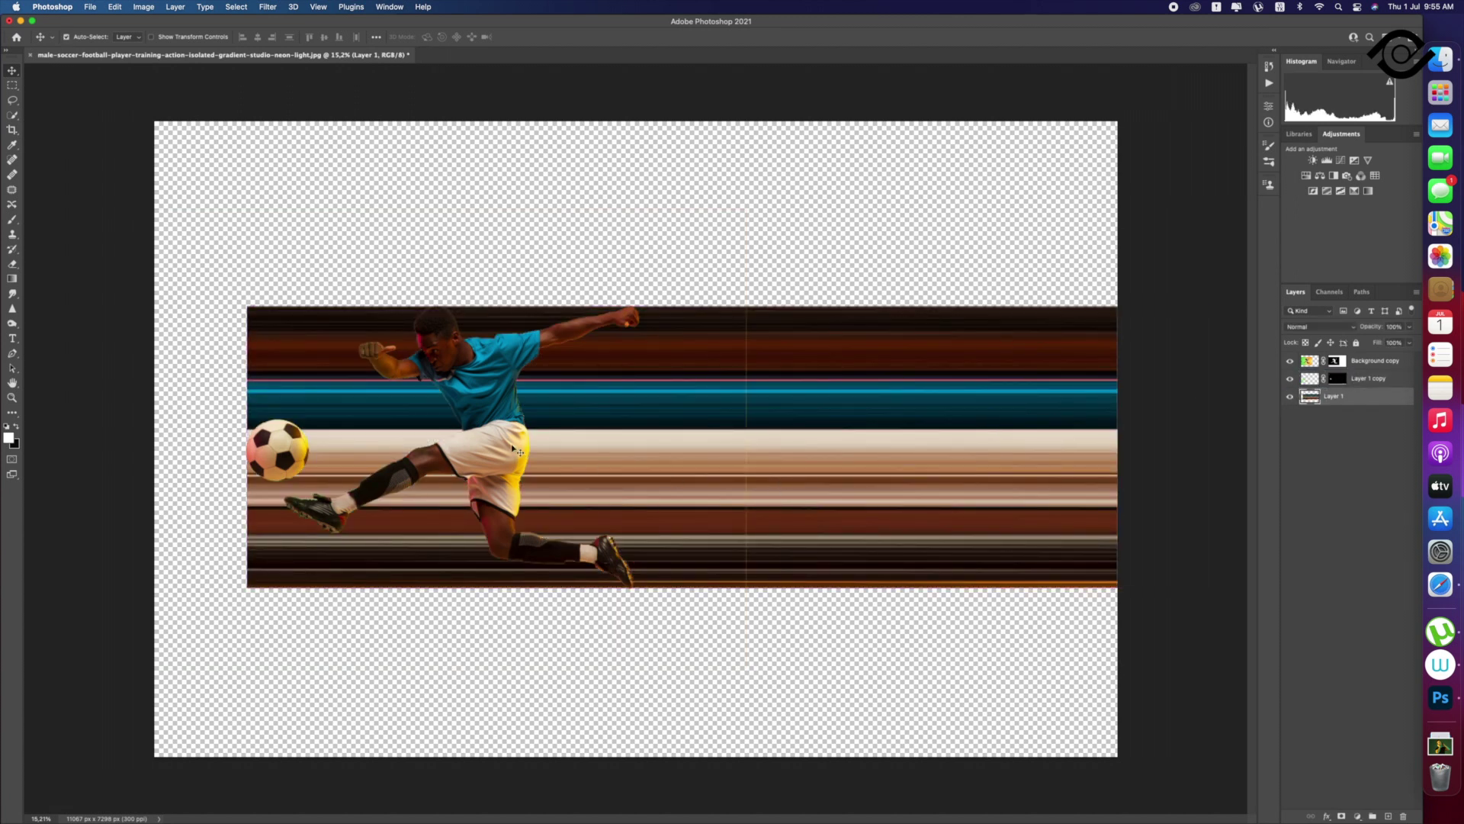
pyautogui.click(582, 451)
# Step: Select a vertical strip through the middle streaks and test black and white fills, undoing both
pyautogui.press('m')
pyautogui.moveTo(720, 103); pyautogui.dragTo(829, 770)
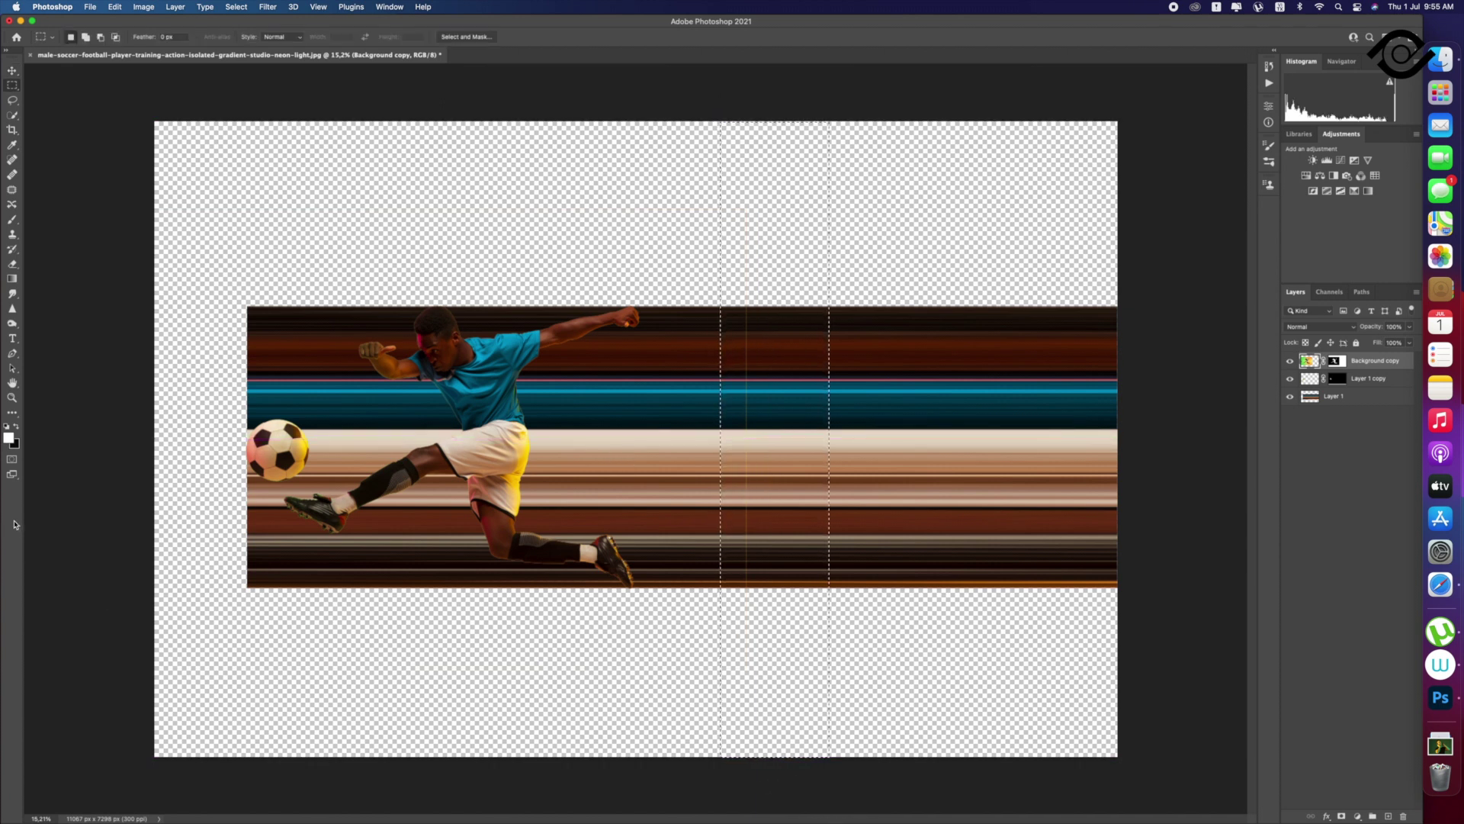
pyautogui.press('BackSpace')
pyautogui.hotkey('ctrl', 'z')
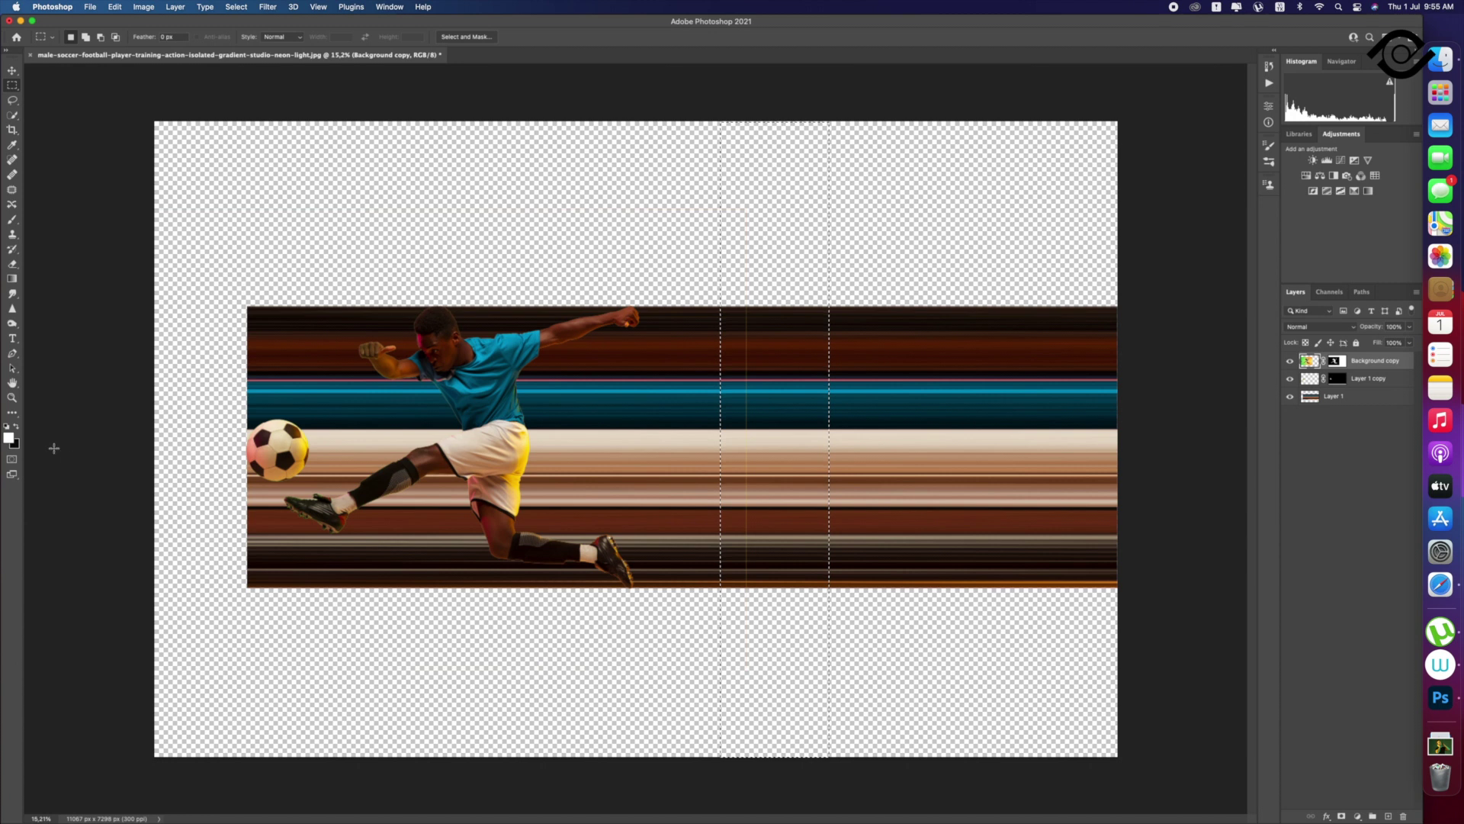
pyautogui.click(18, 429)
pyautogui.press('BackSpace')
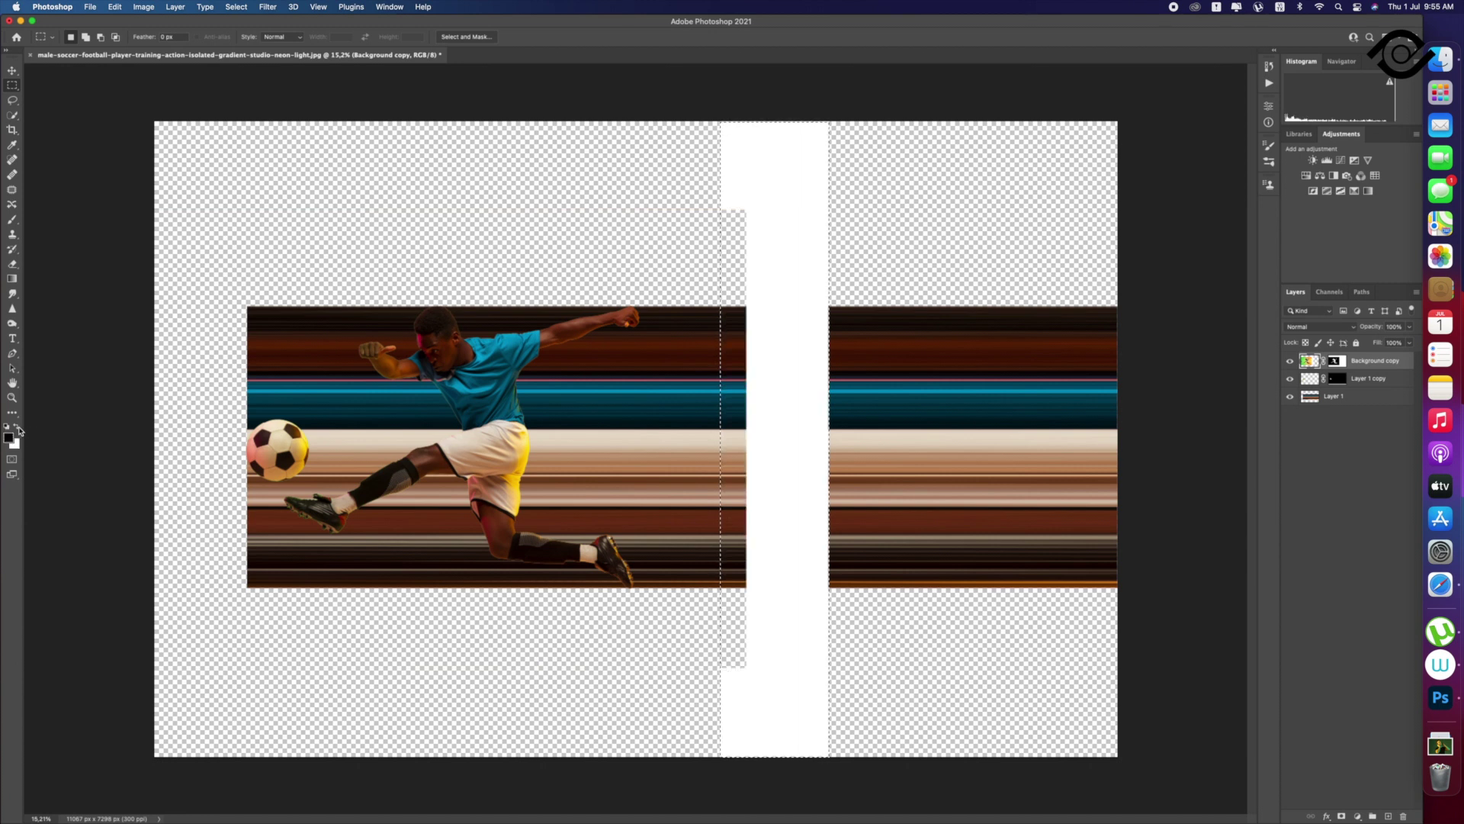
pyautogui.hotkey('ctrl', 'z')
# Step: Fill the selected strip on the player layer's mask, then deselect
pyautogui.click(1337, 361)
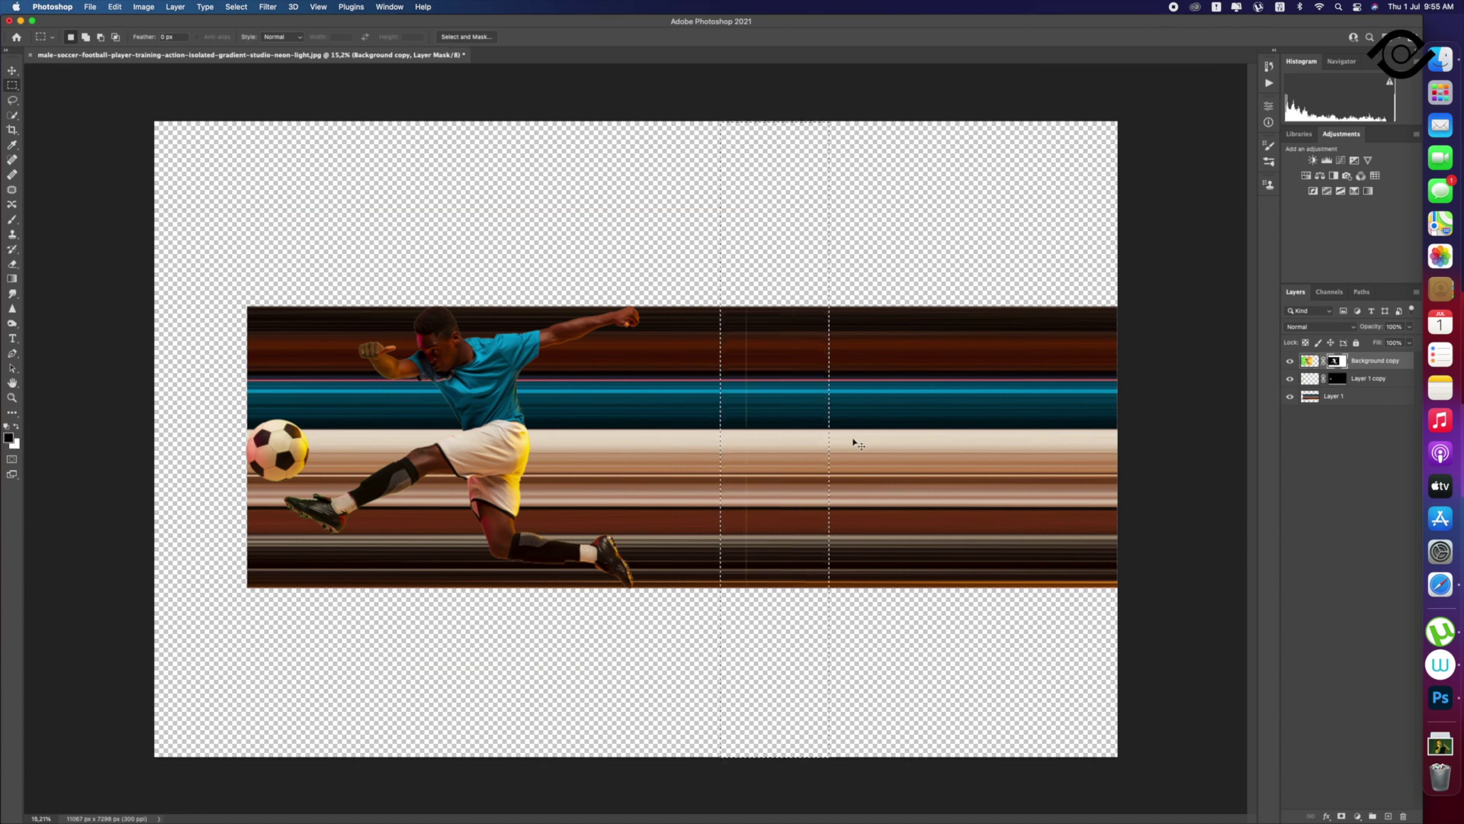
pyautogui.hotkey('alt', 'BackSpace')
pyautogui.press('x')
pyautogui.hotkey('alt', 'BackSpace')
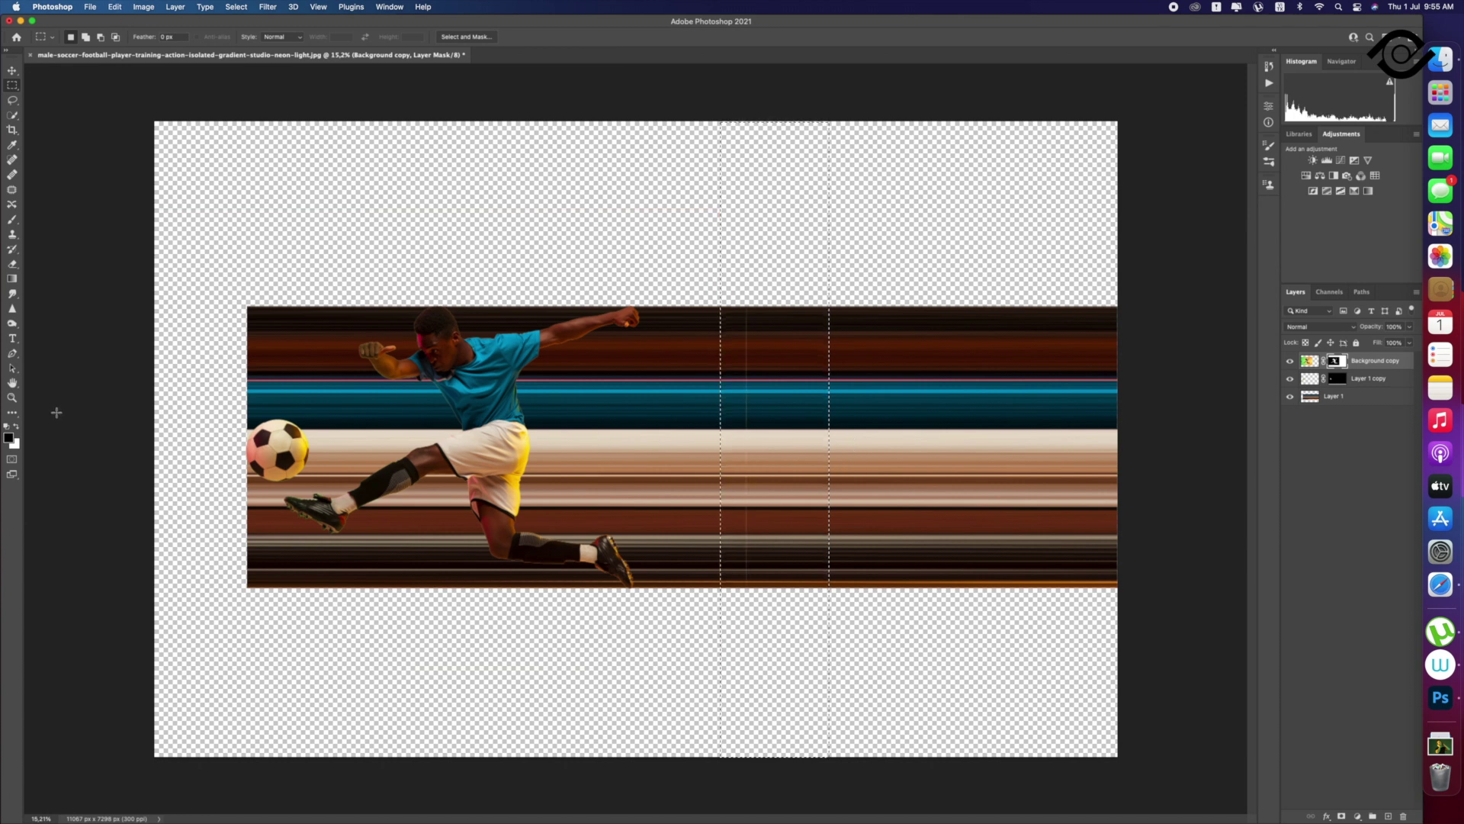
pyautogui.hotkey('ctrl', 'd')
# Step: Try lower-left and top-left marquee selections, then deselect and activate the streak band layer
pyautogui.moveTo(127, 756); pyautogui.dragTo(915, 618)
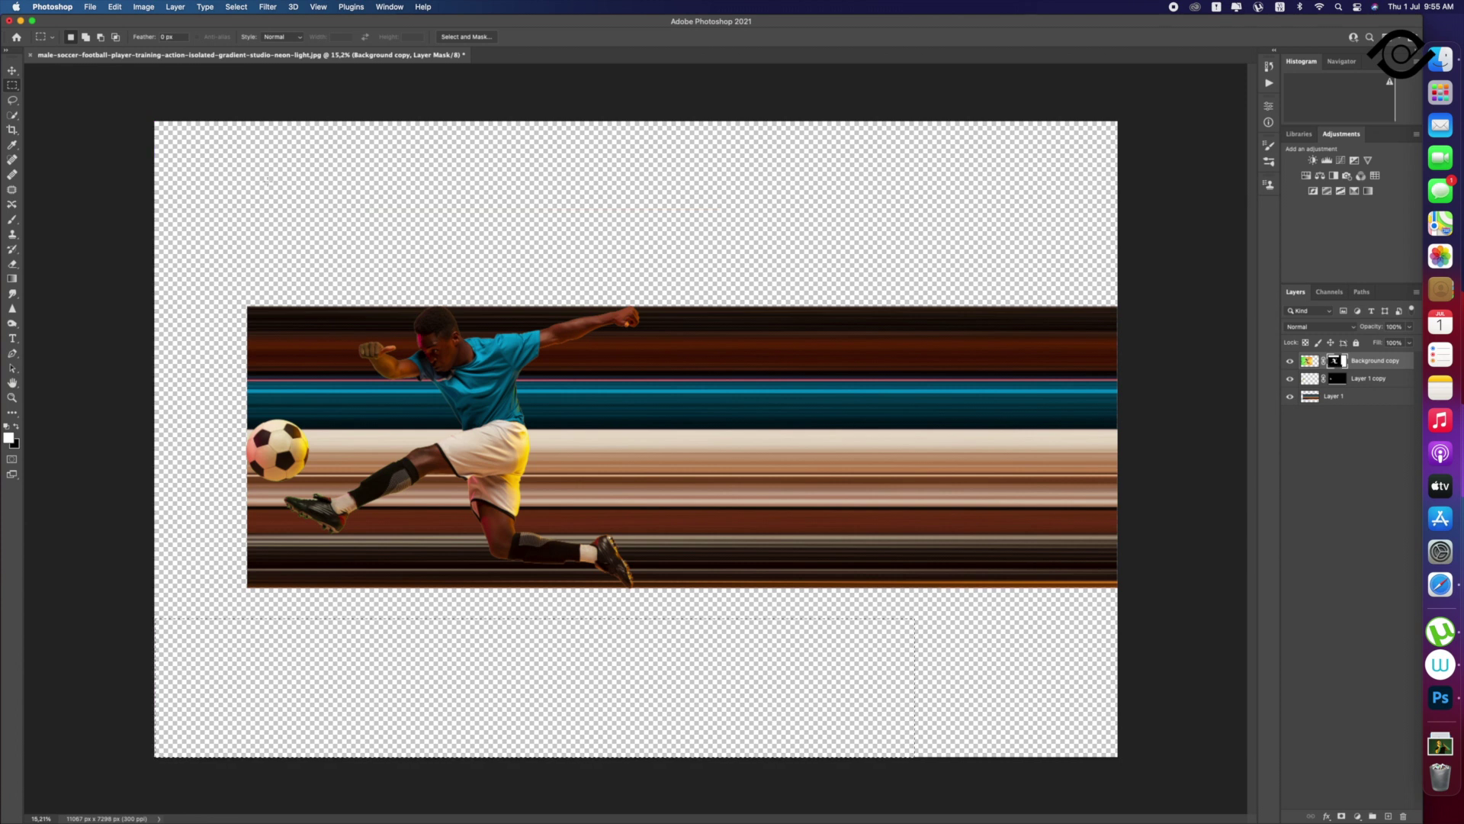
pyautogui.moveTo(156, 103); pyautogui.dragTo(776, 300)
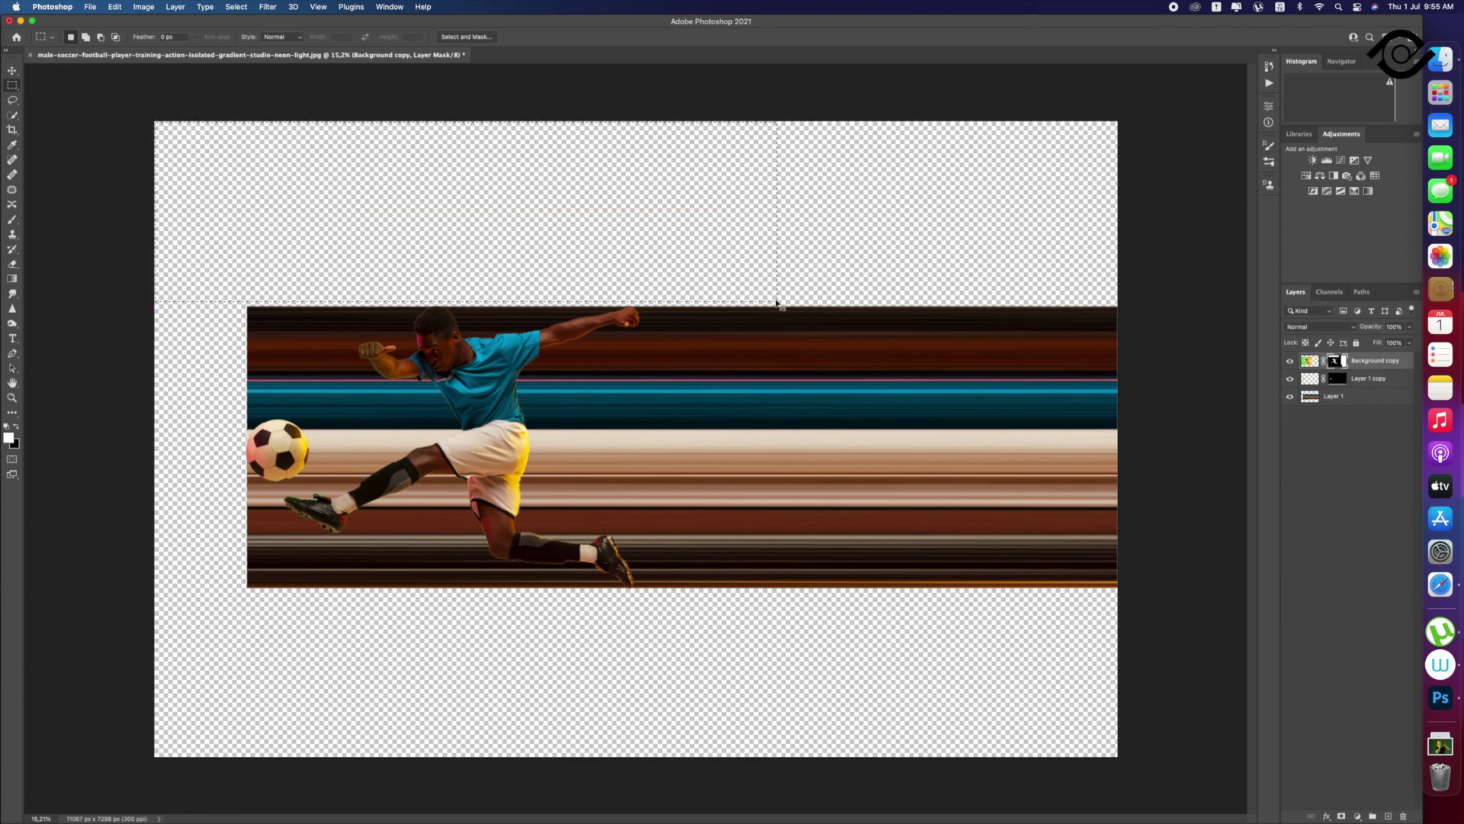
pyautogui.hotkey('ctrl', 'd')
pyautogui.press('v')
pyautogui.click(721, 370)
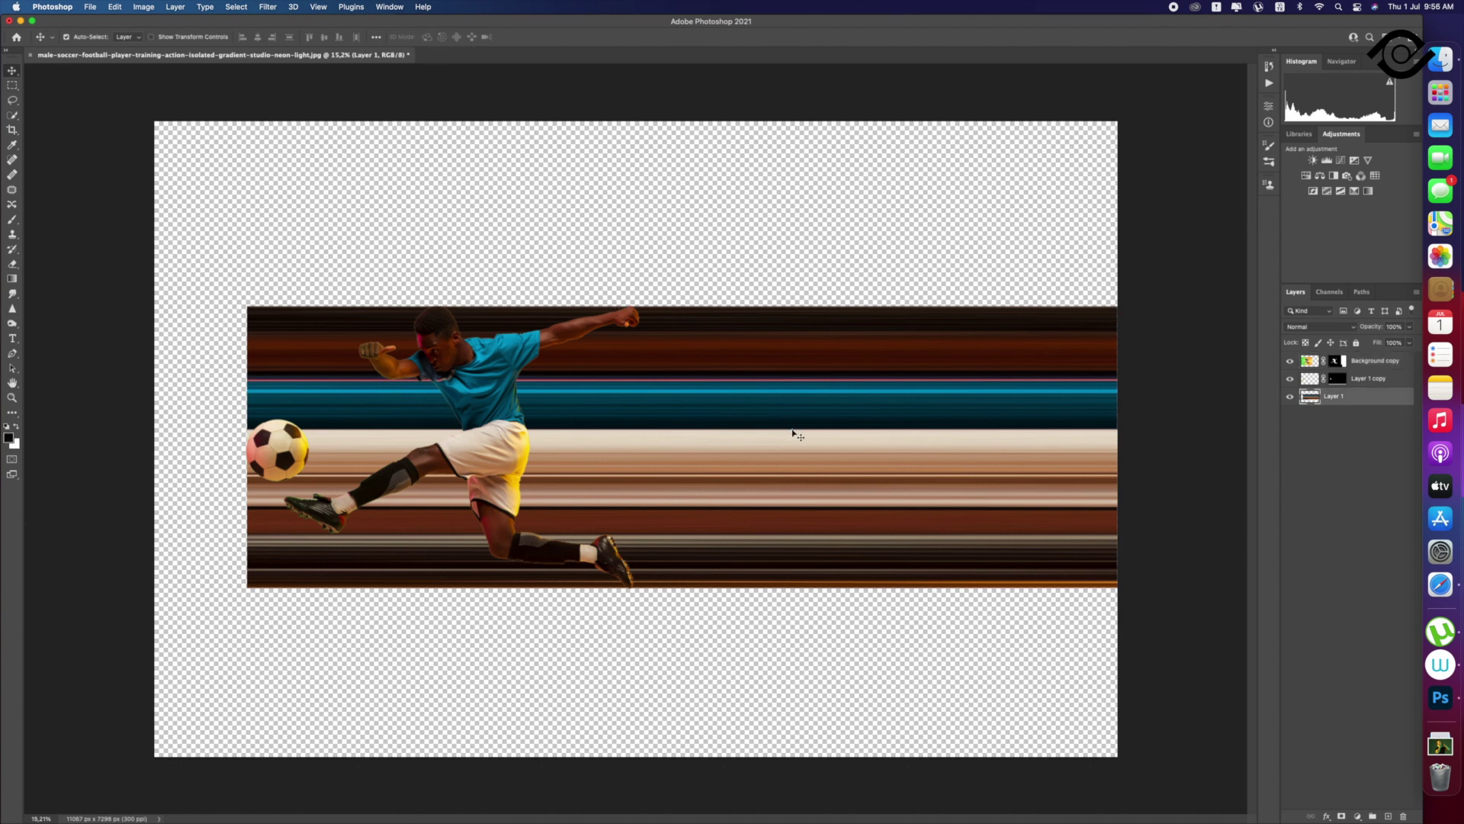
# Step: Warp the streak band, pulling its right side up and down into sweeping curves
pyautogui.hotkey('ctrl', 't')
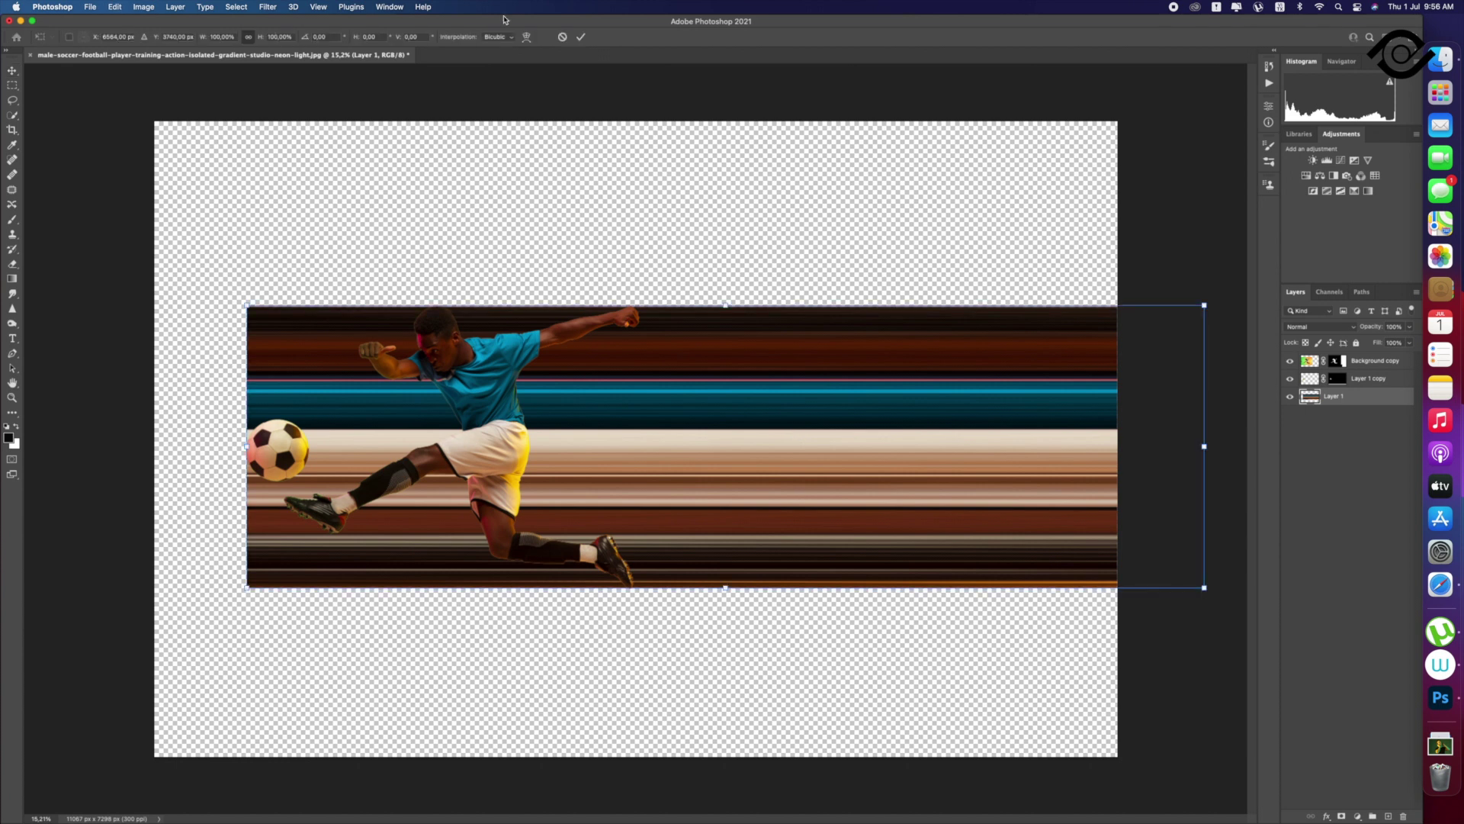
pyautogui.click(527, 36)
pyautogui.moveTo(1206, 306); pyautogui.dragTo(1206, 69)
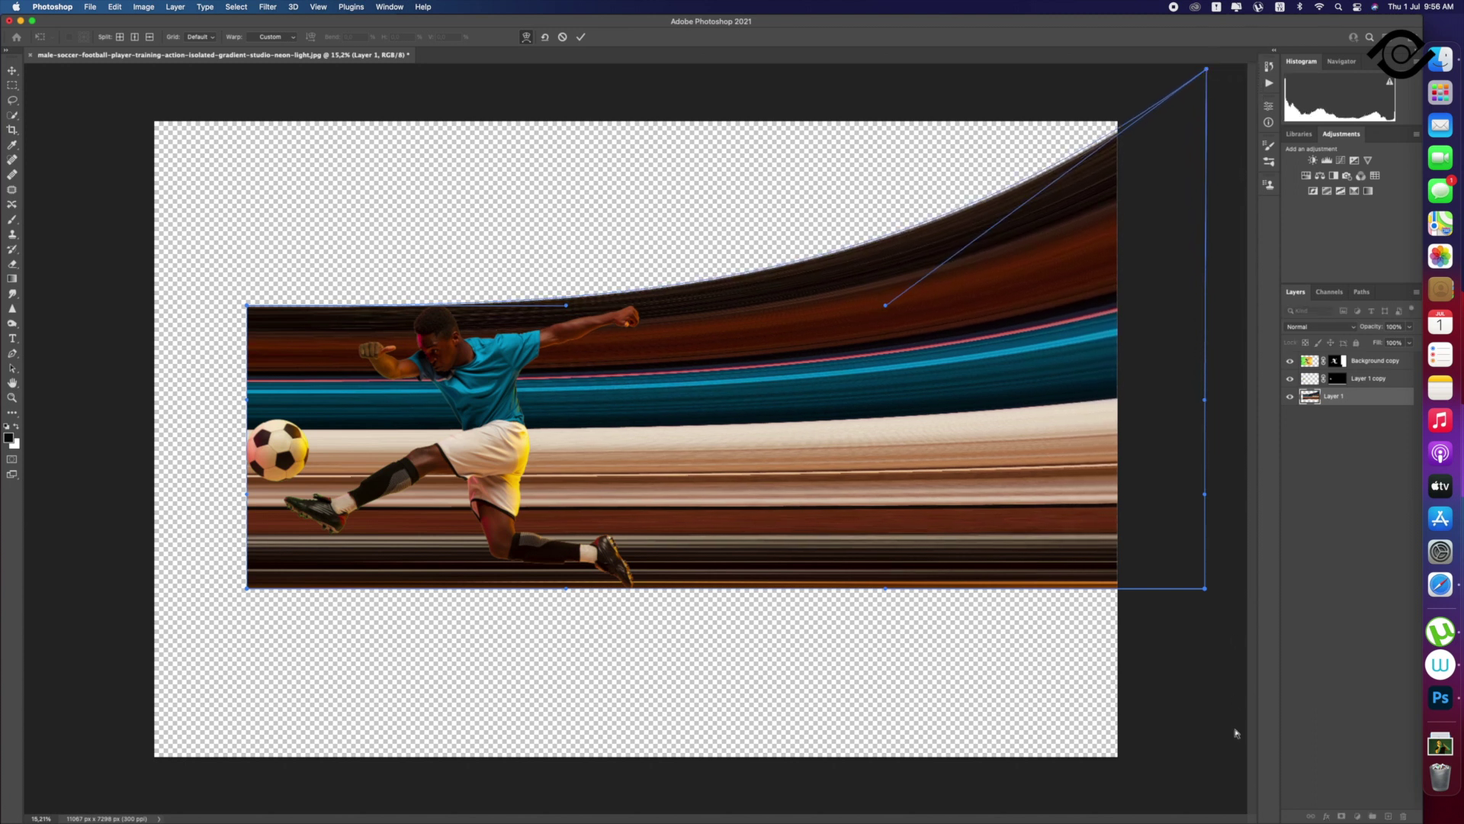
pyautogui.moveTo(1206, 589); pyautogui.dragTo(1208, 802)
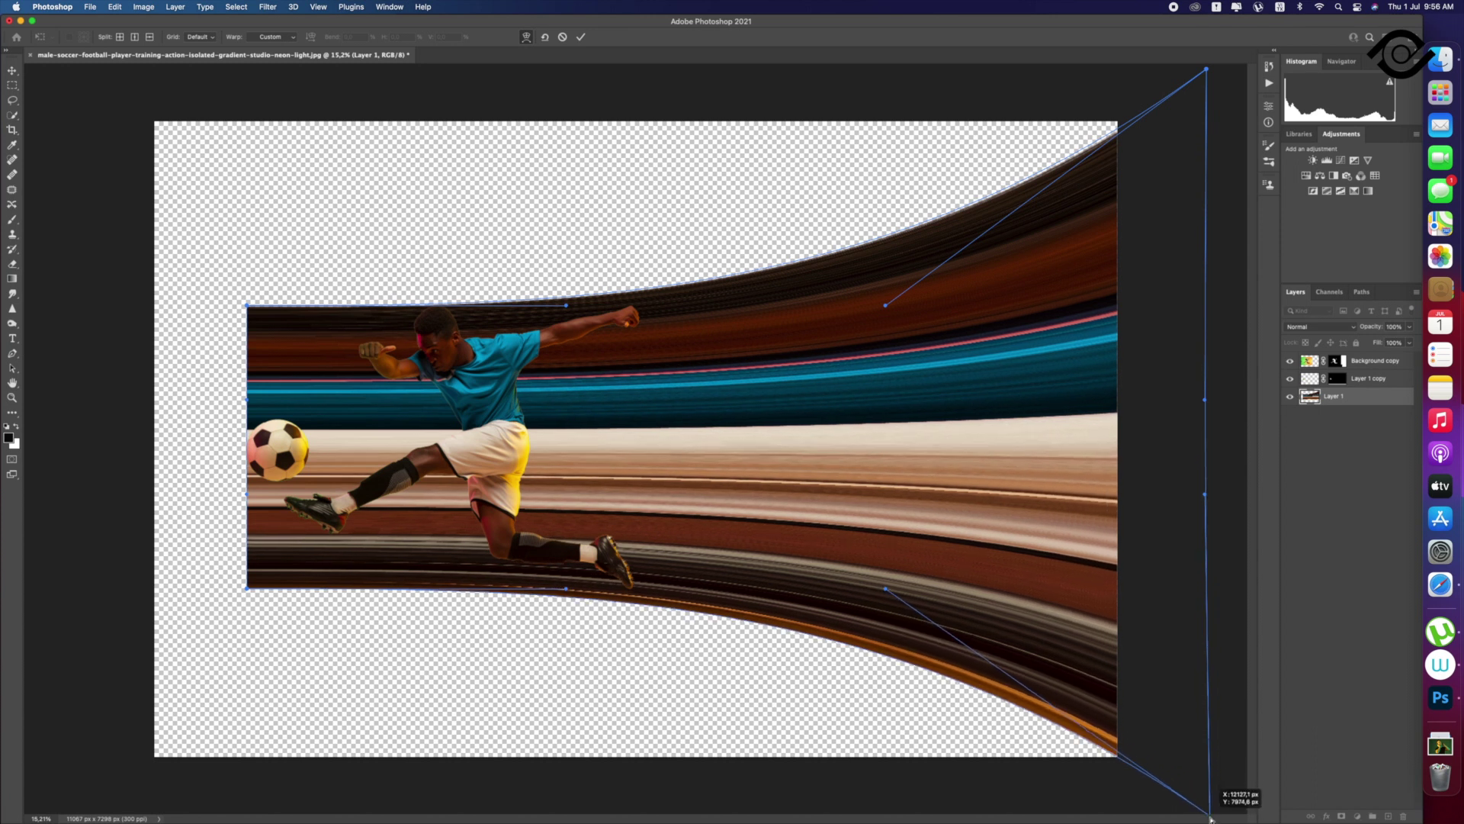
pyautogui.moveTo(1208, 814); pyautogui.dragTo(1213, 820)
pyautogui.press('super+0')
pyautogui.press('super+minus')
pyautogui.press('super+minus')
pyautogui.press('super+minus')
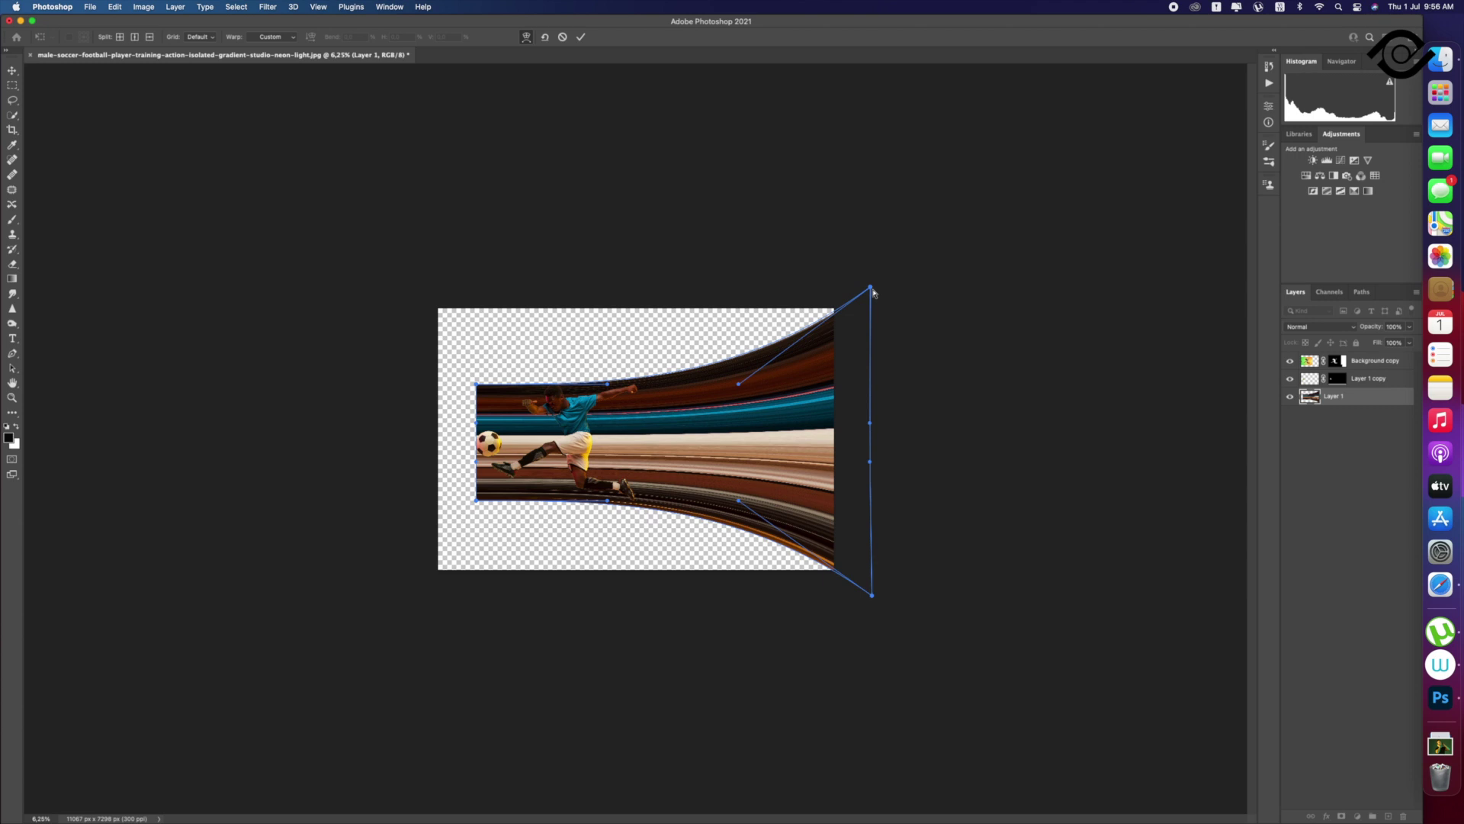
pyautogui.moveTo(872, 282); pyautogui.dragTo(875, 251)
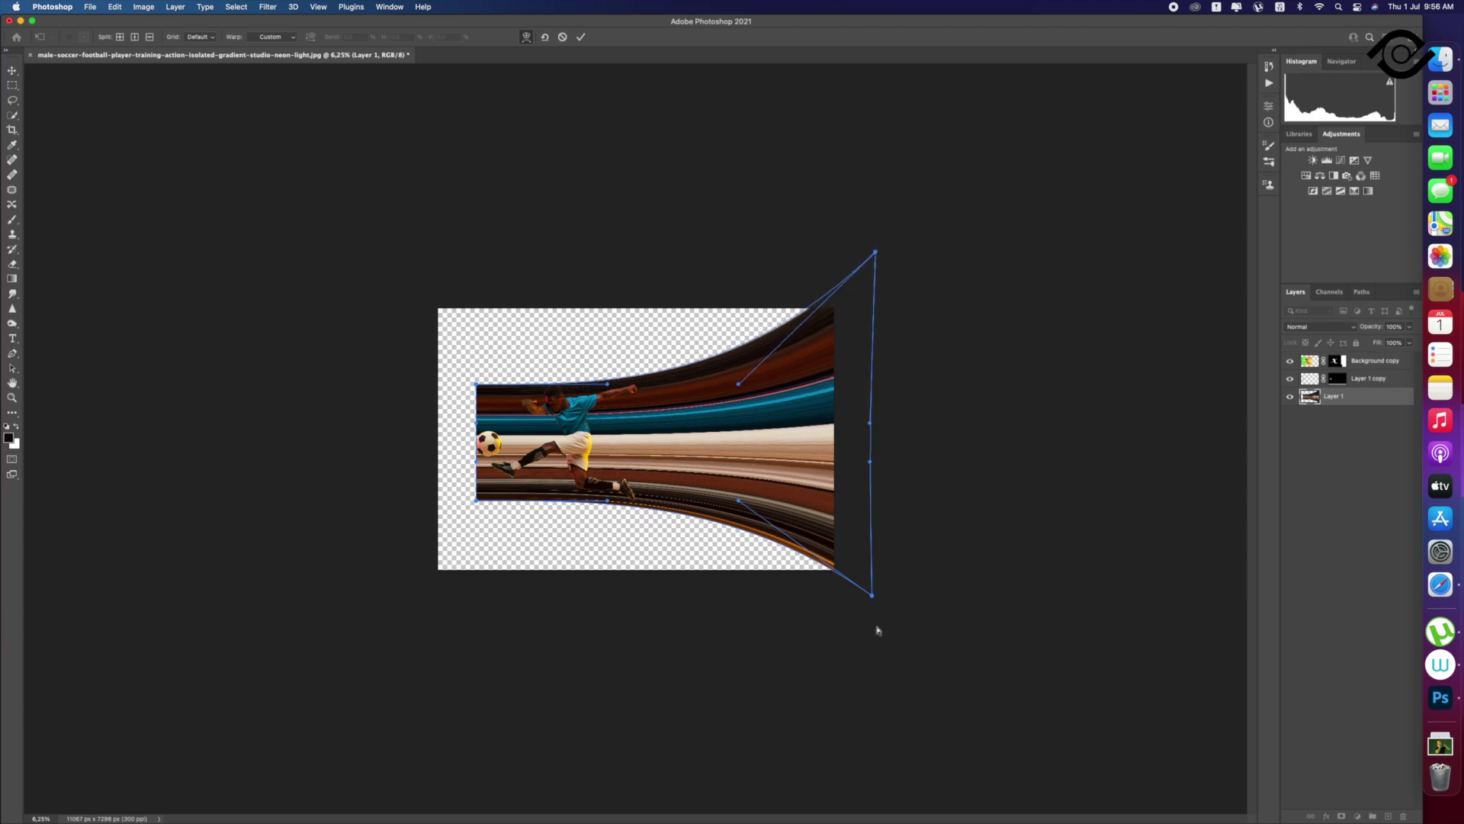
pyautogui.moveTo(872, 595); pyautogui.dragTo(874, 636)
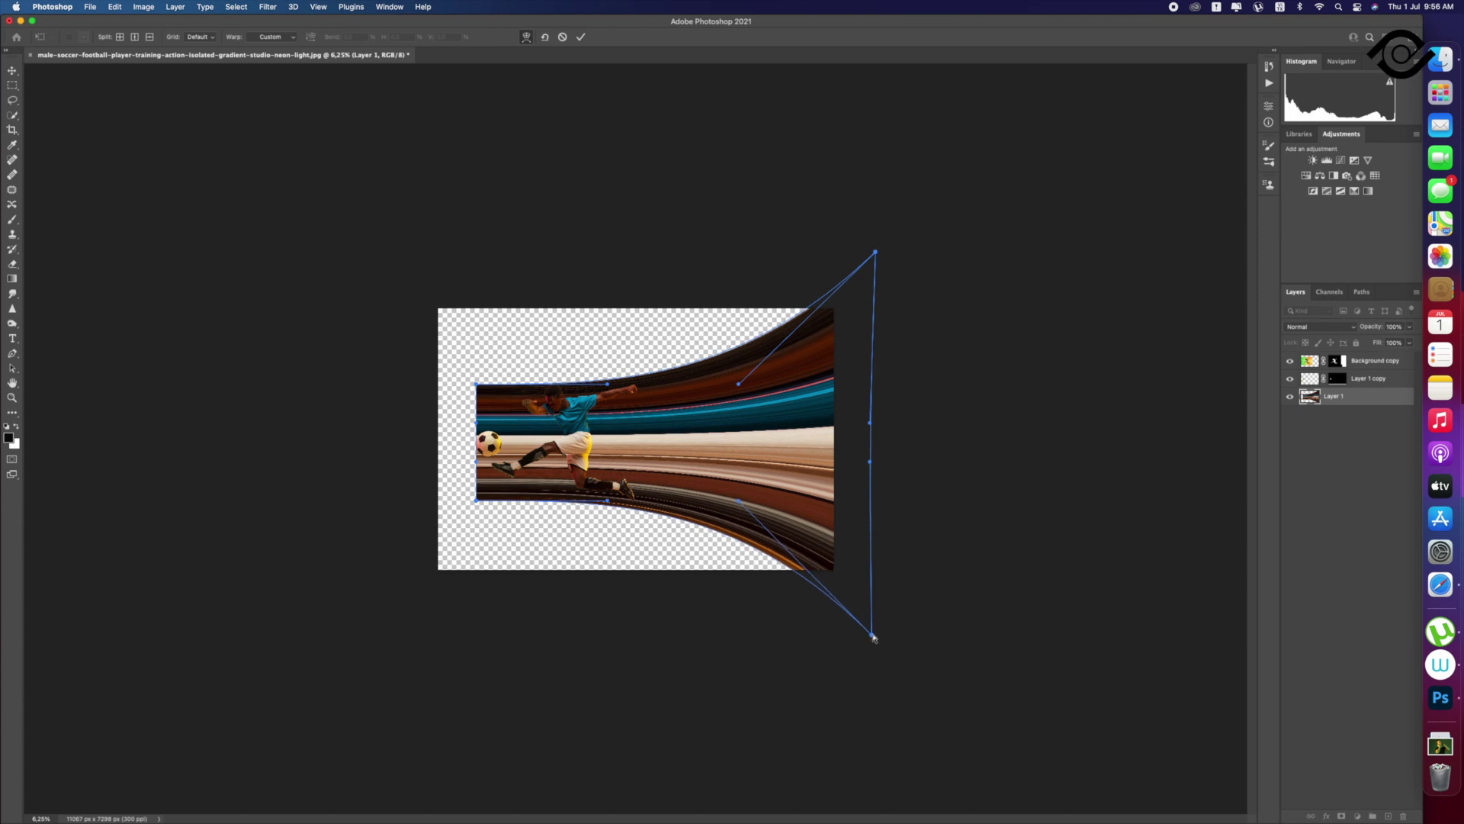
pyautogui.moveTo(877, 251); pyautogui.dragTo(878, 235)
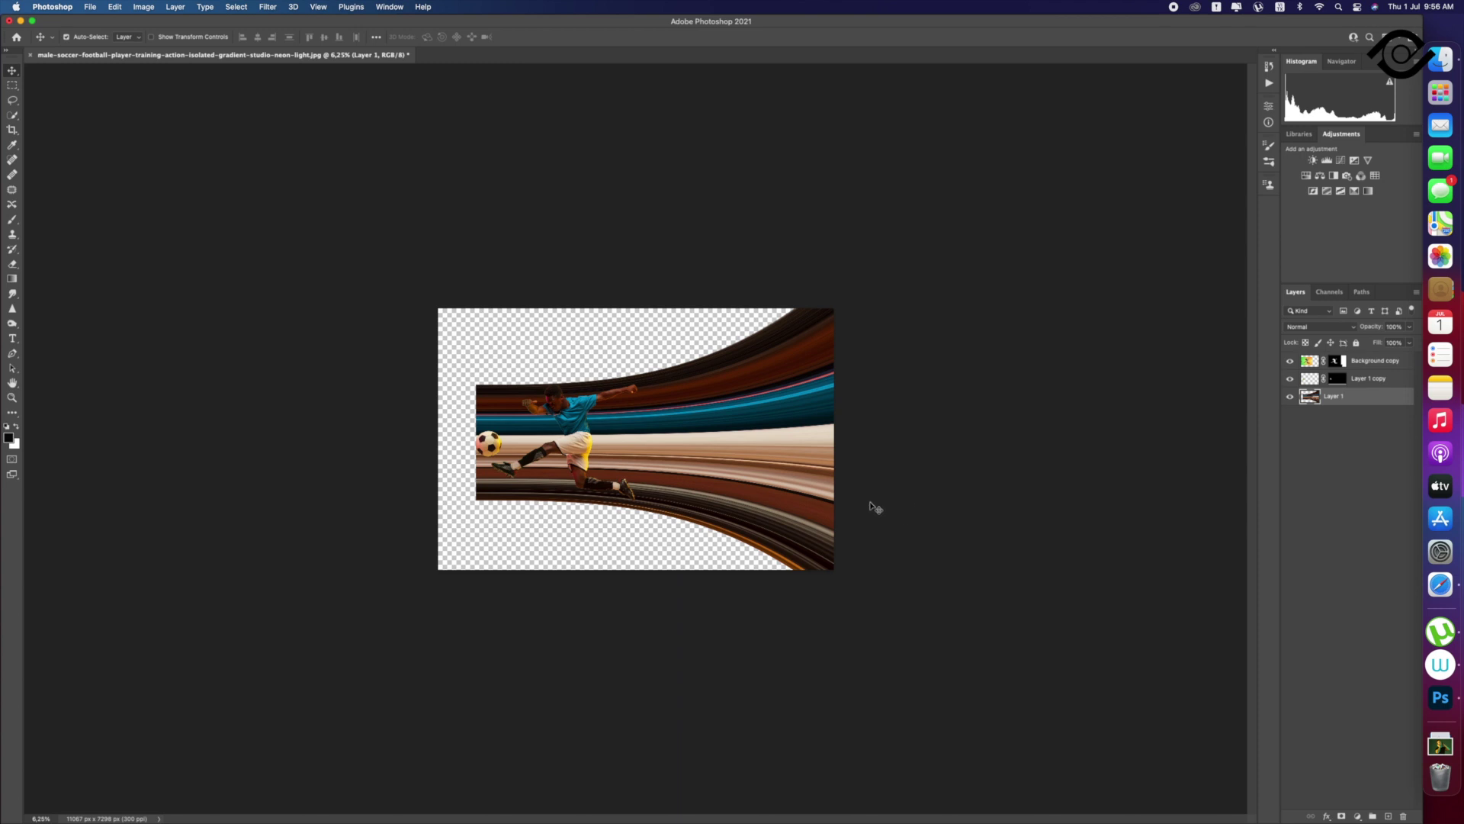
# Step: Squeeze the streaks horizontally to start behind the player, then slide them slightly right
pyautogui.scroll(5, 748, 475)
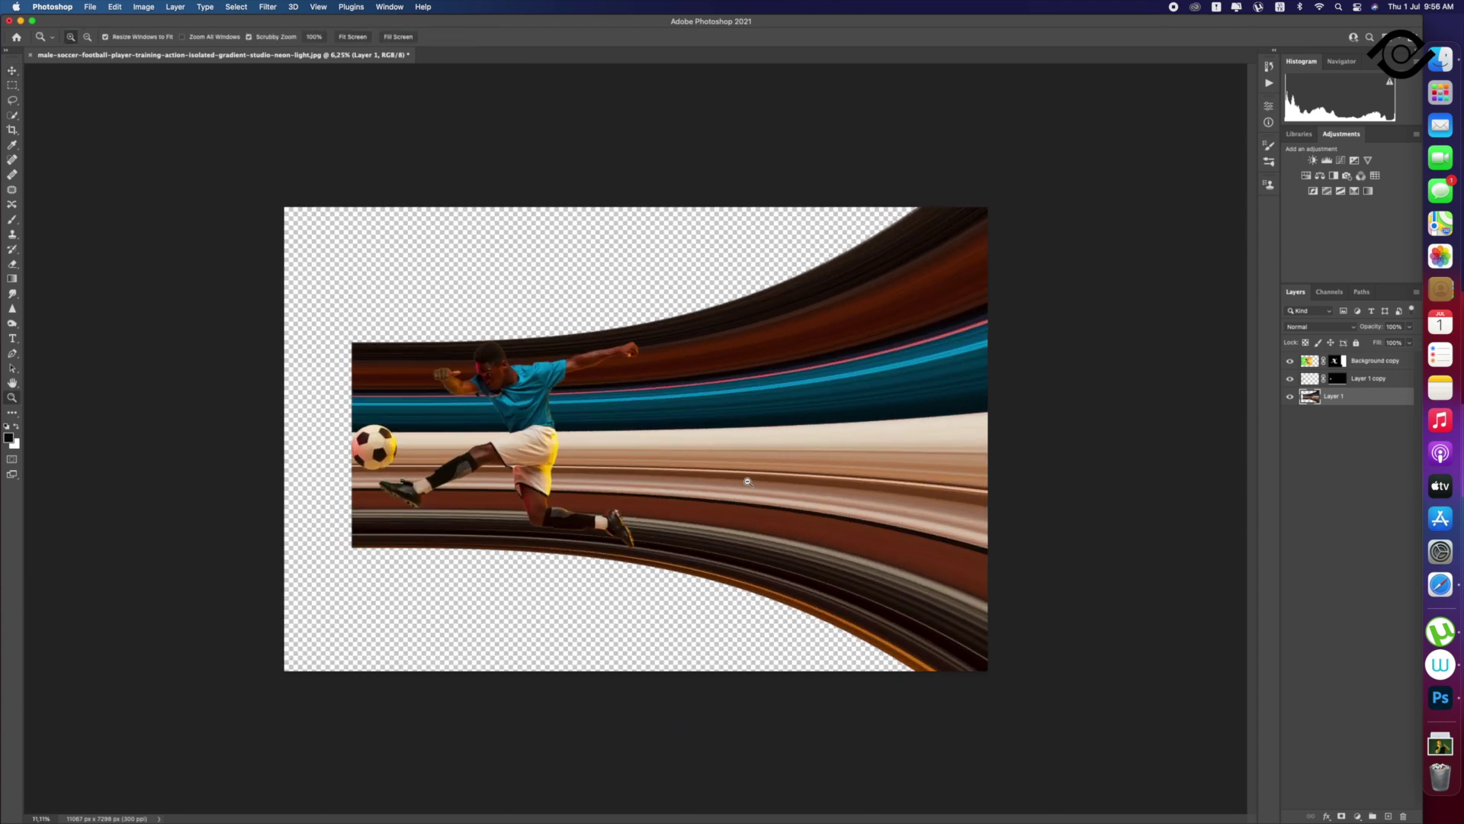
pyautogui.press('super+t')
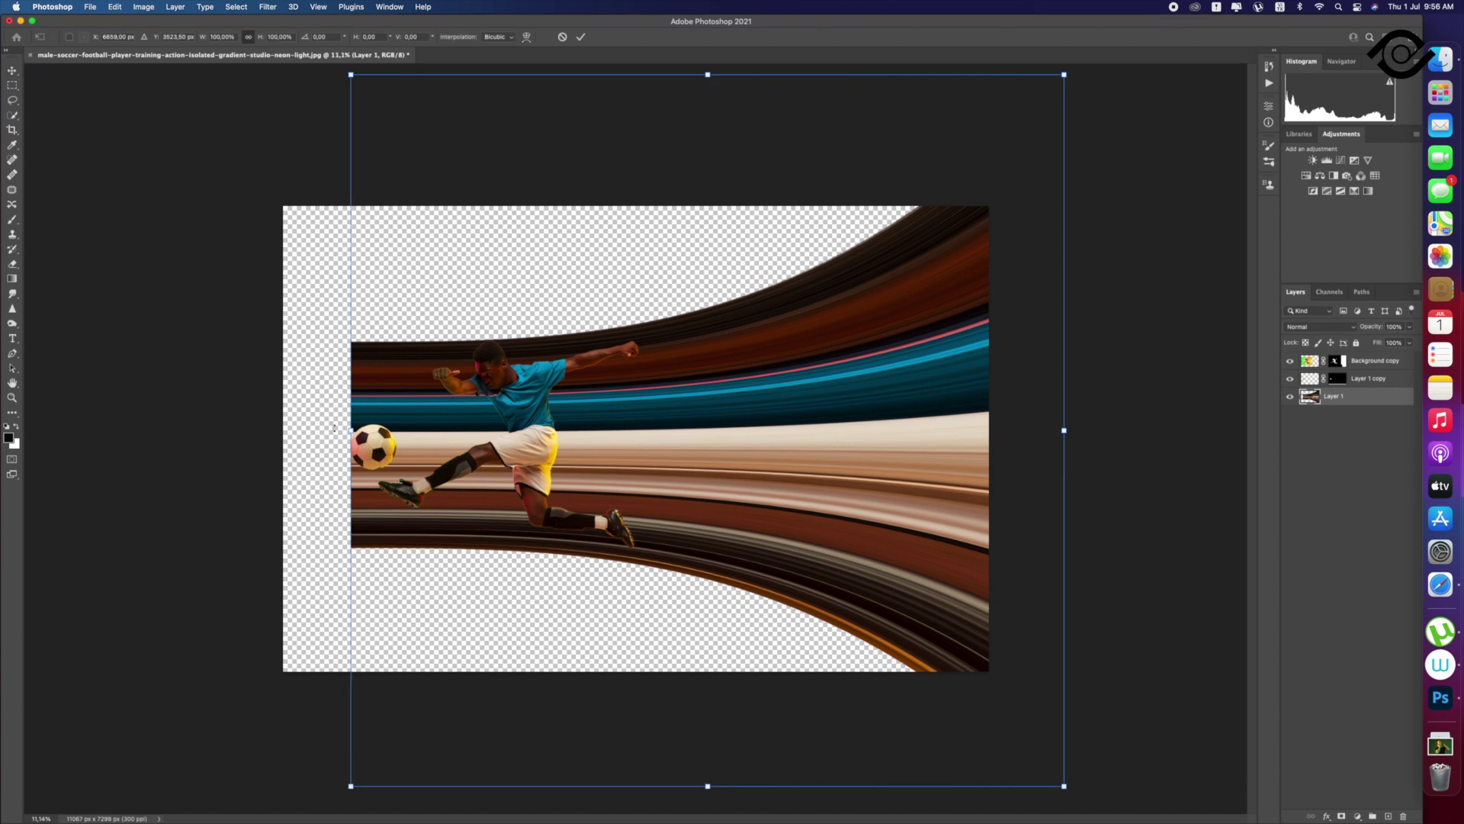
pyautogui.moveTo(351, 430); pyautogui.dragTo(513, 450)
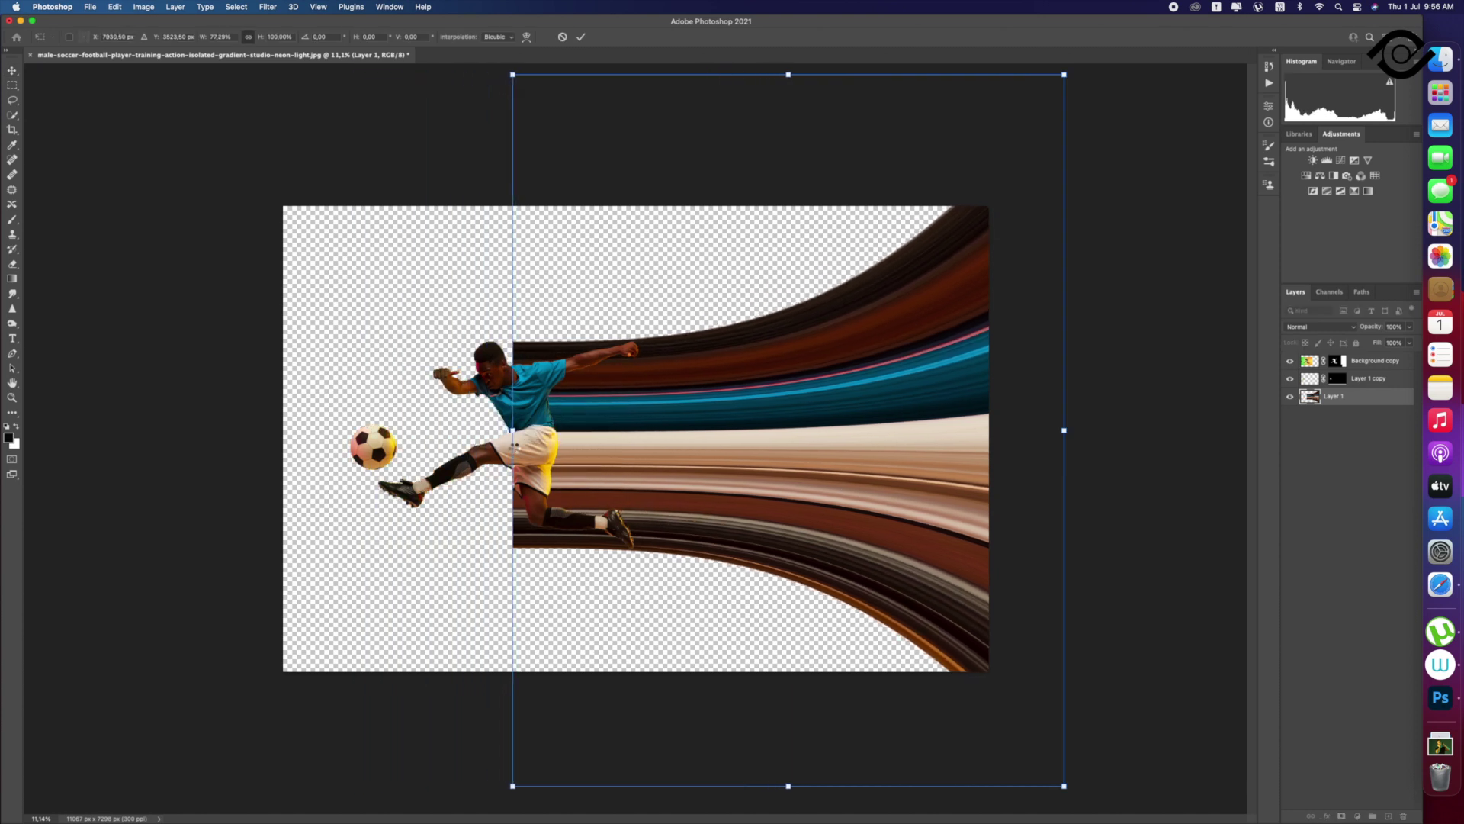
pyautogui.press('Return')
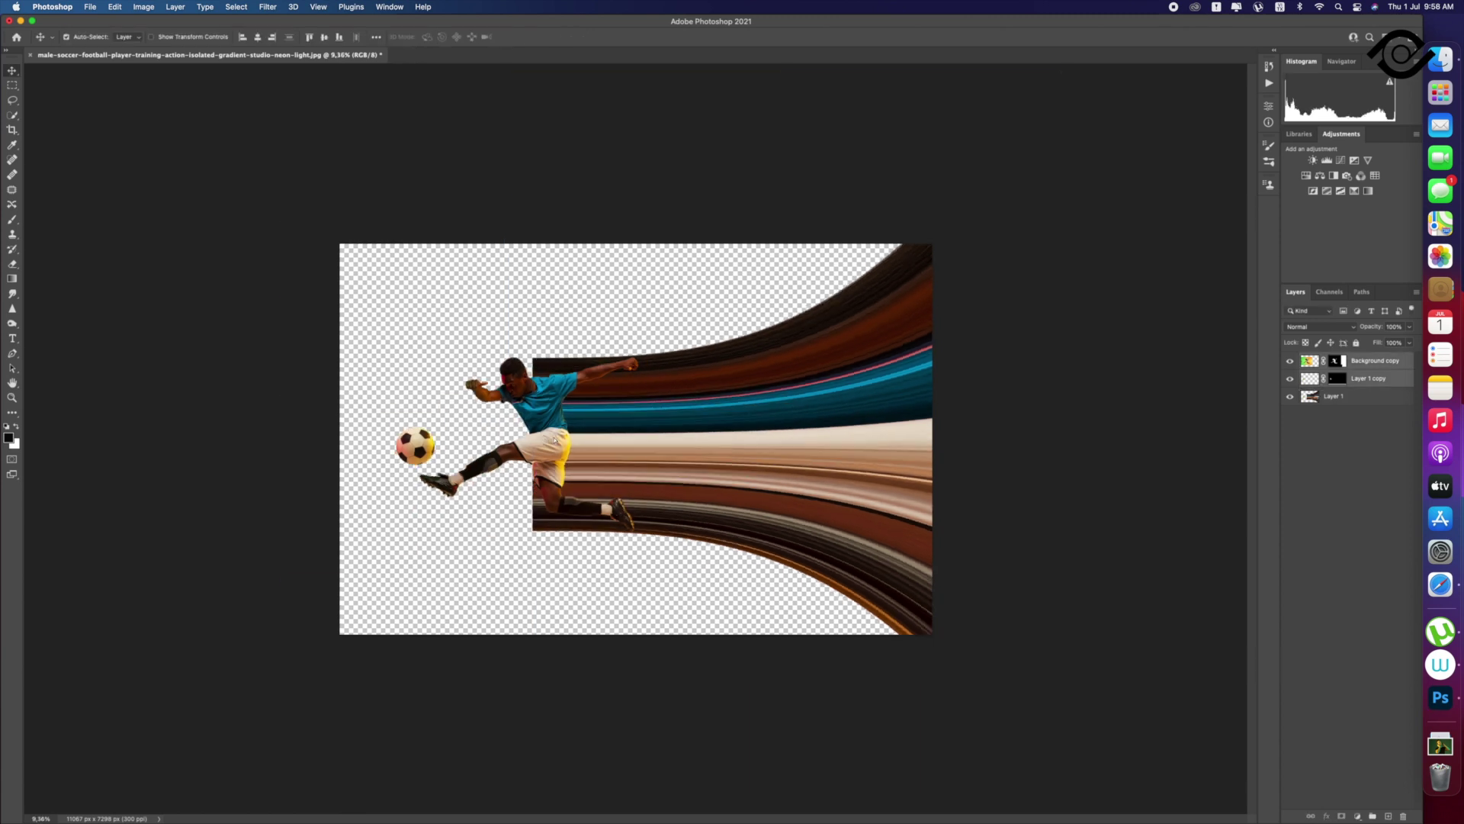
pyautogui.moveTo(550, 441); pyautogui.dragTo(567, 441)
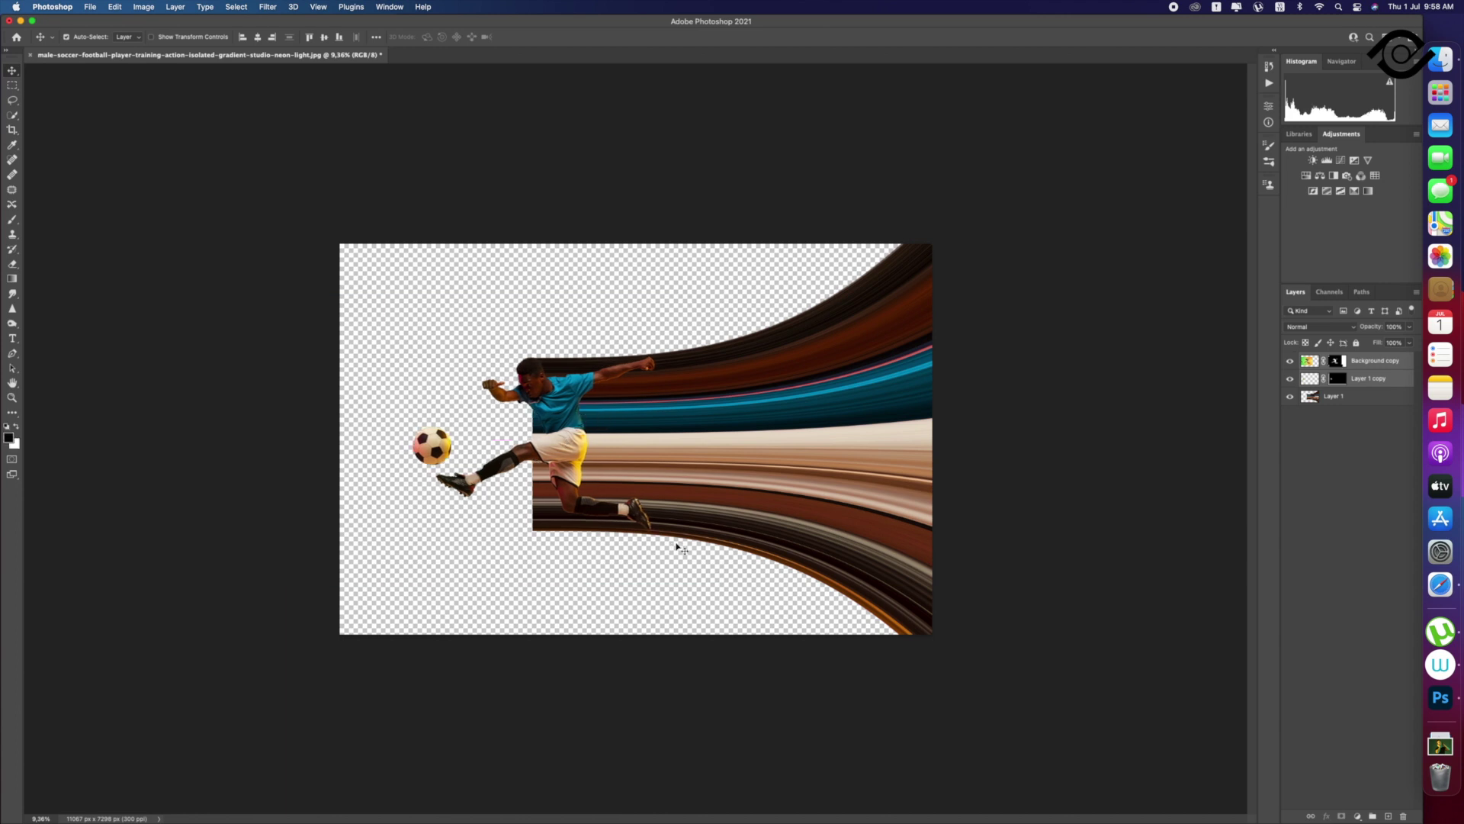
# Step: Shorten the streak layer slightly from the bottom edge and commit the resize
pyautogui.scroll(5, 681, 548)
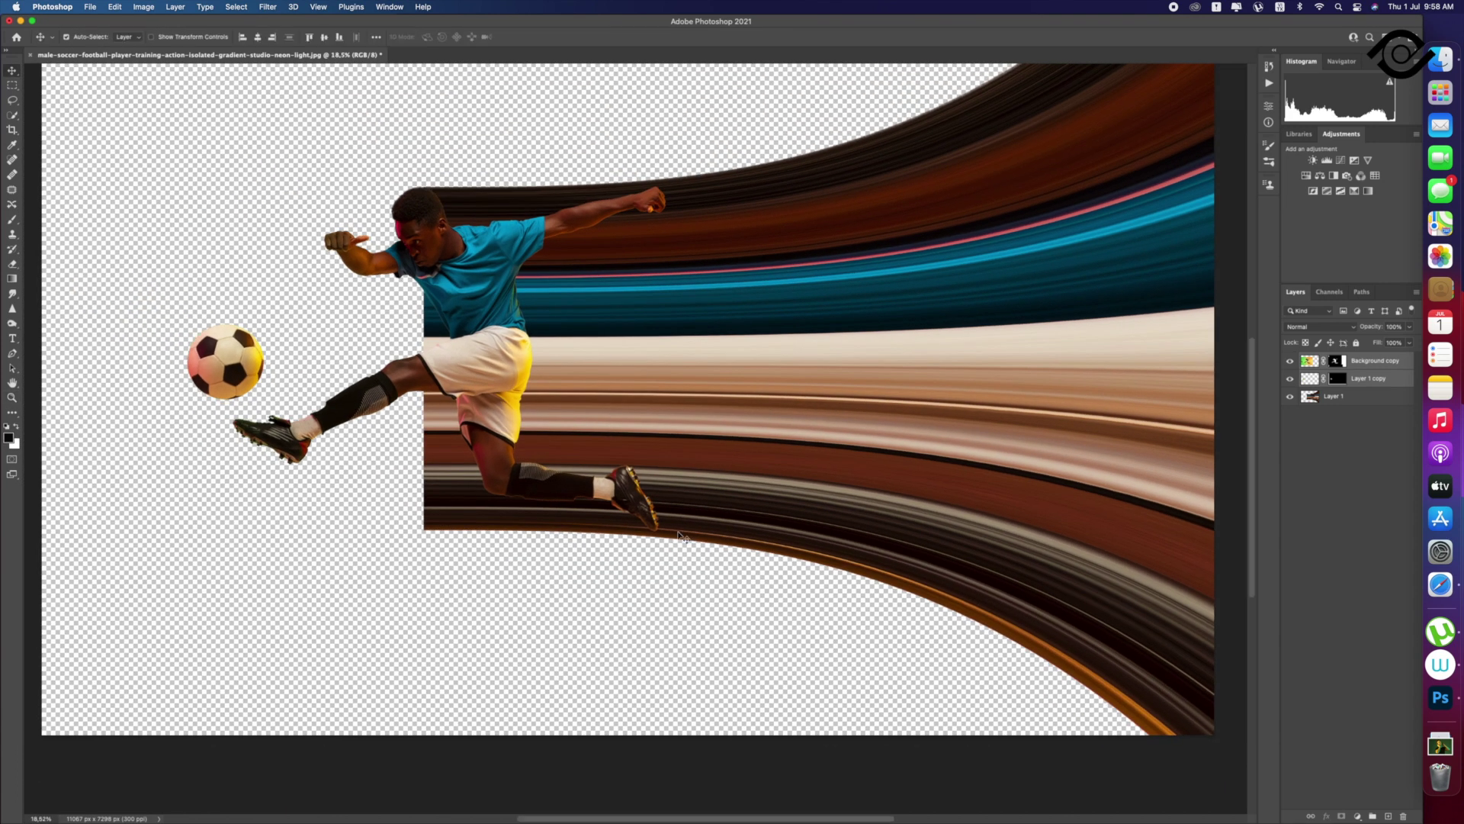
pyautogui.click(716, 516)
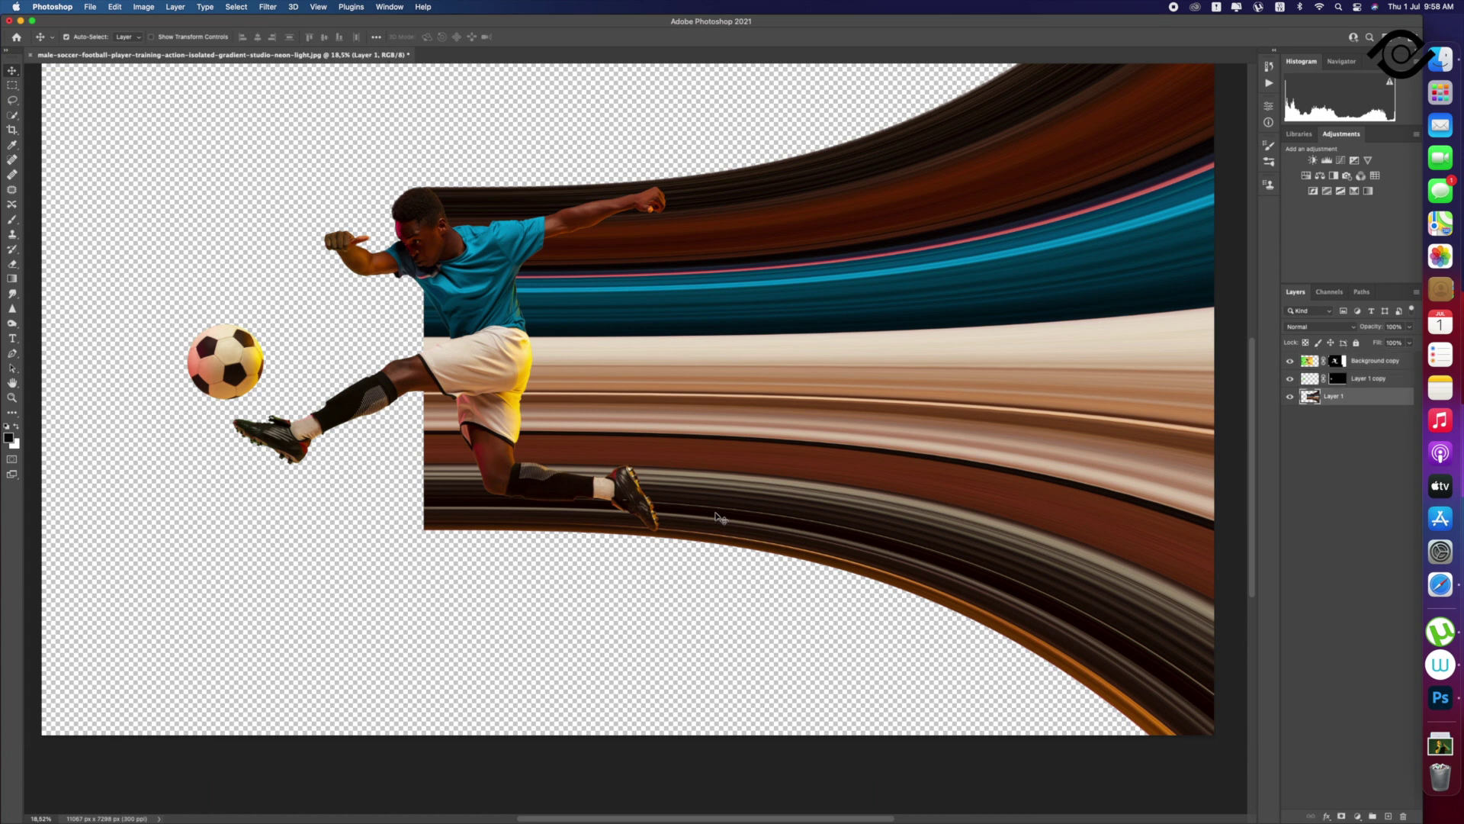
pyautogui.press('z')
pyautogui.scroll(-2, 736, 517)
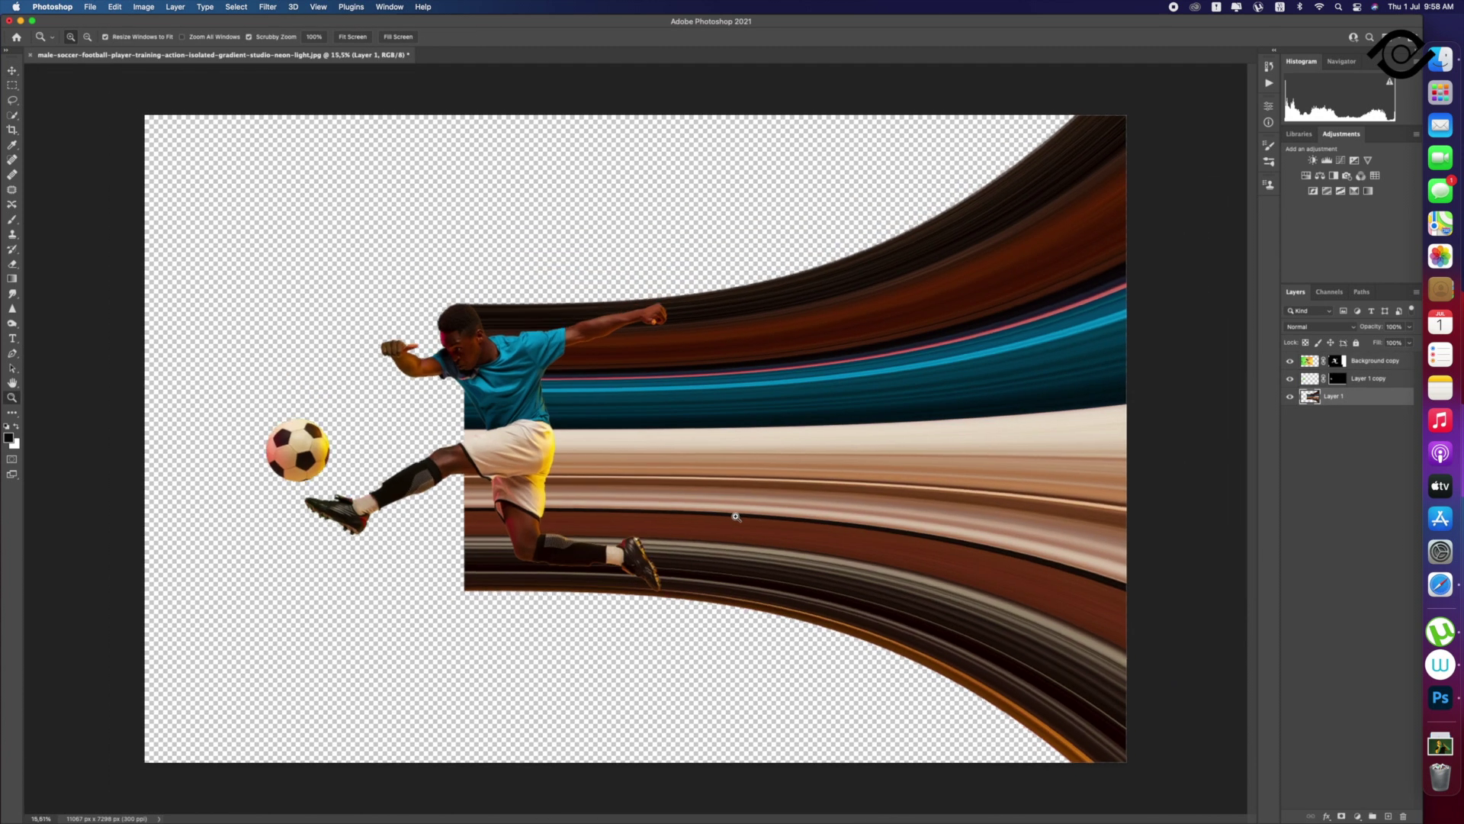
pyautogui.hotkey('ctrl', 't')
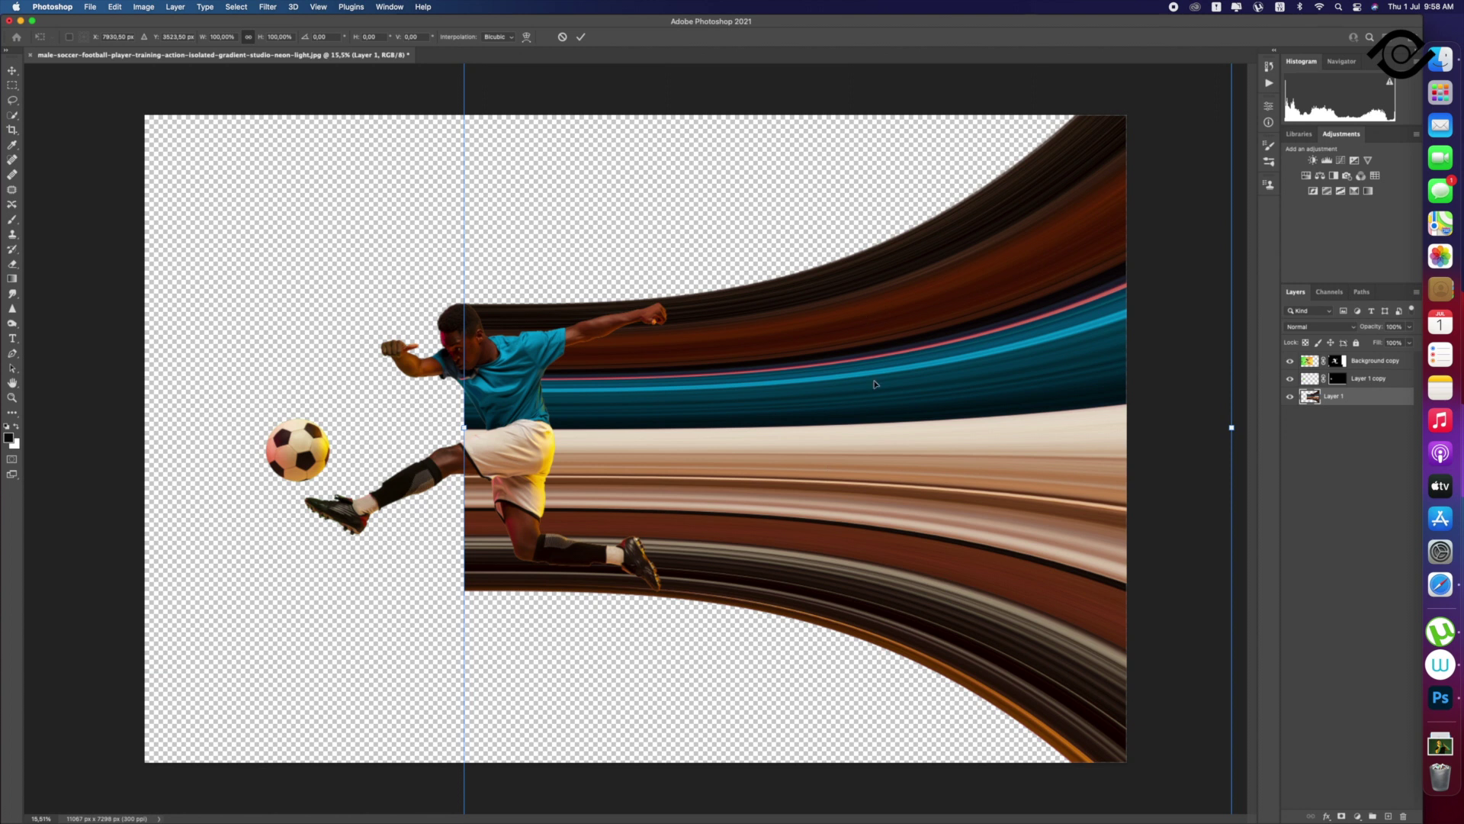
pyautogui.hotkey('ctrl', '-')
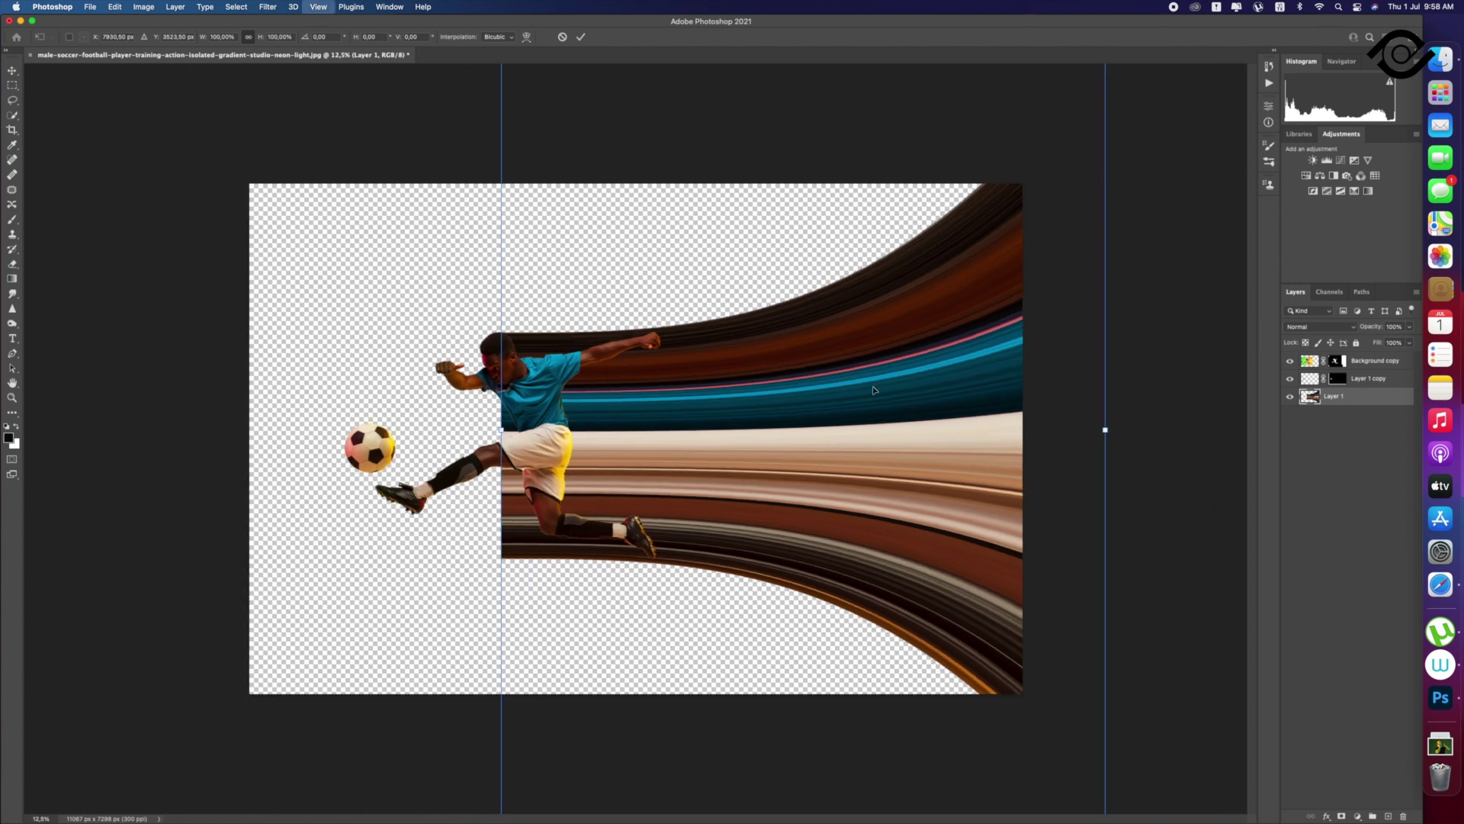
pyautogui.hotkey('ctrl', '-')
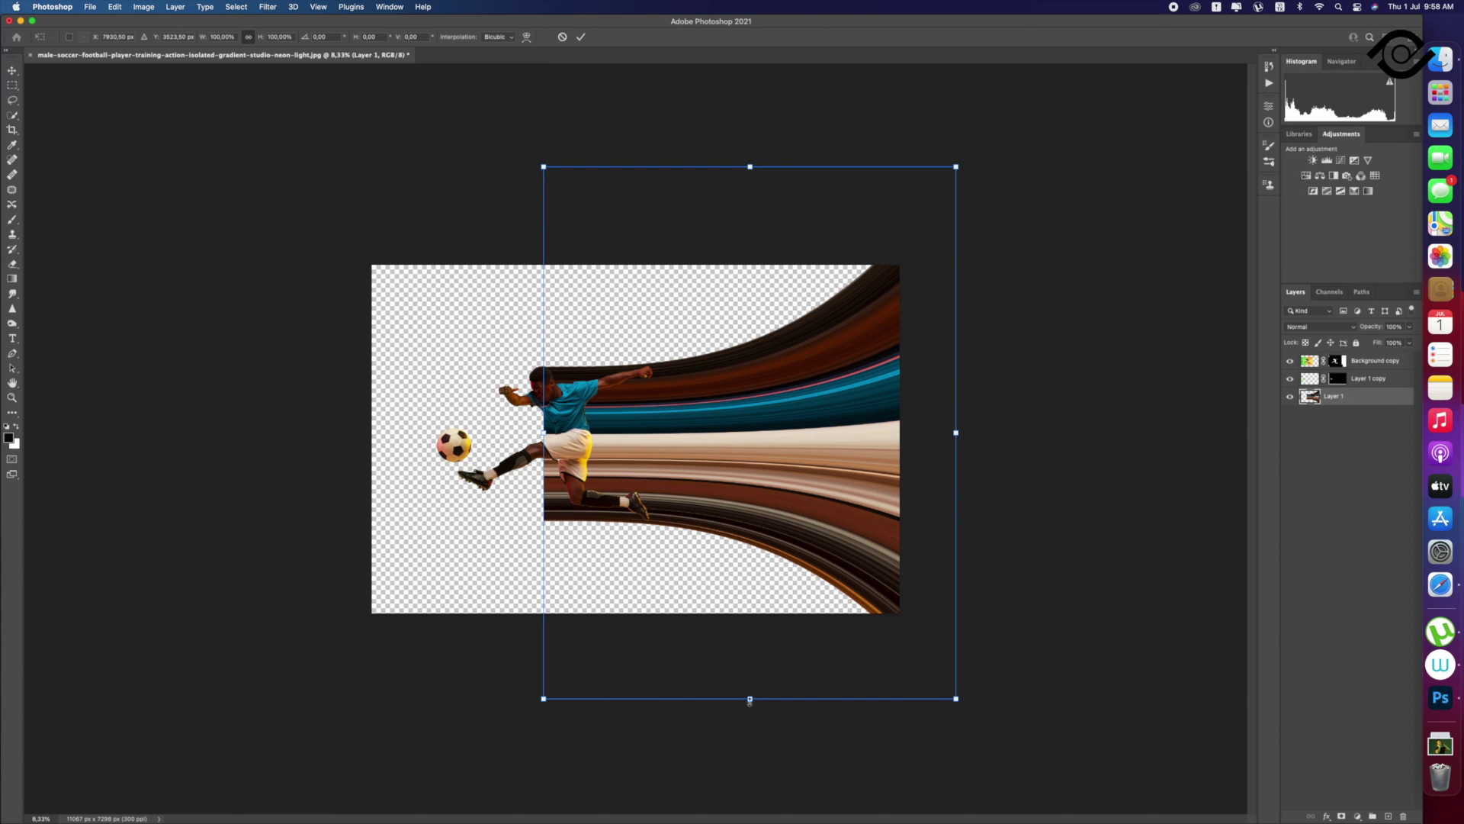
pyautogui.moveTo(749, 700); pyautogui.dragTo(750, 696)
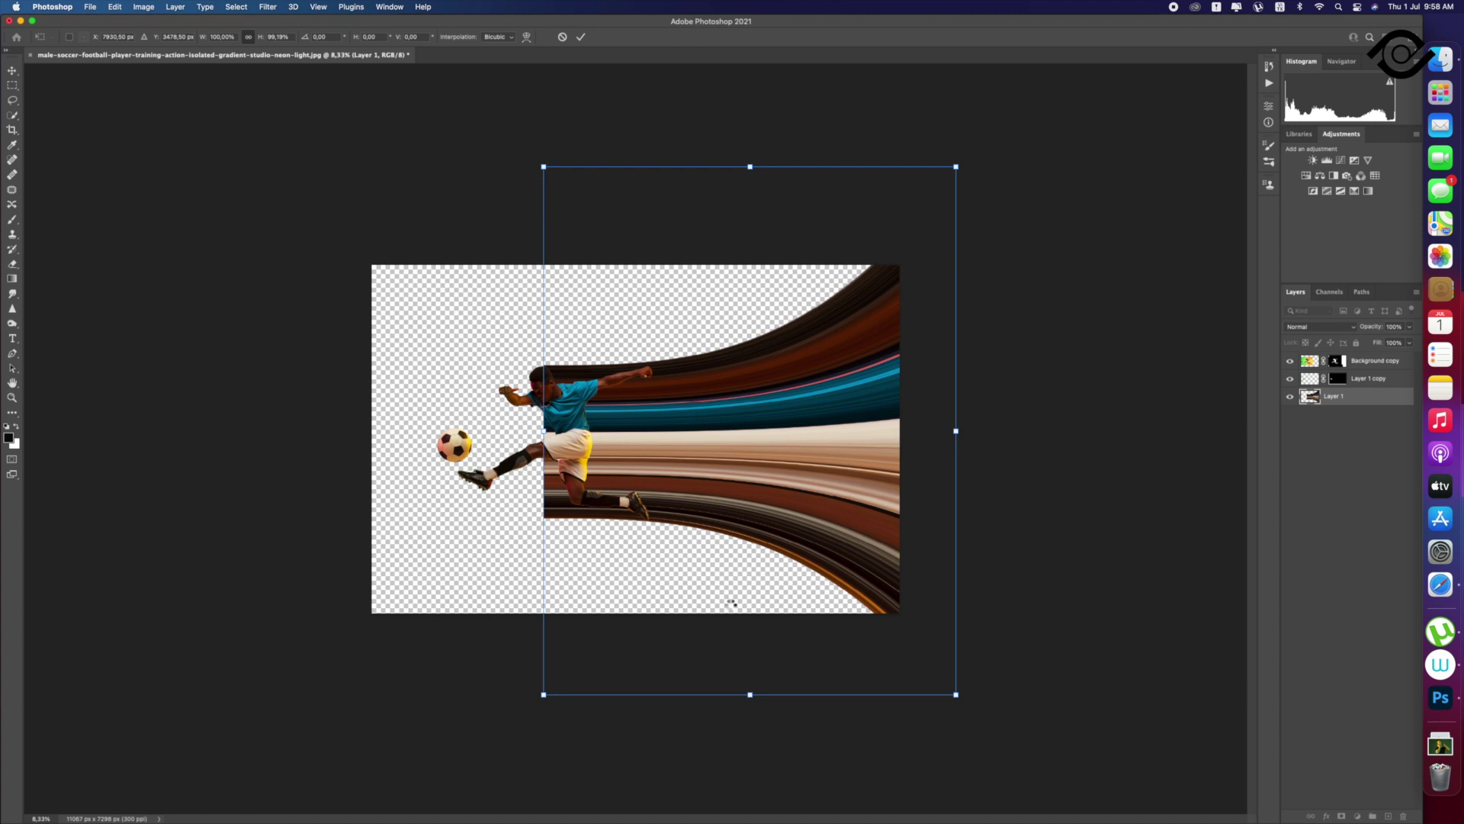
pyautogui.press('Return')
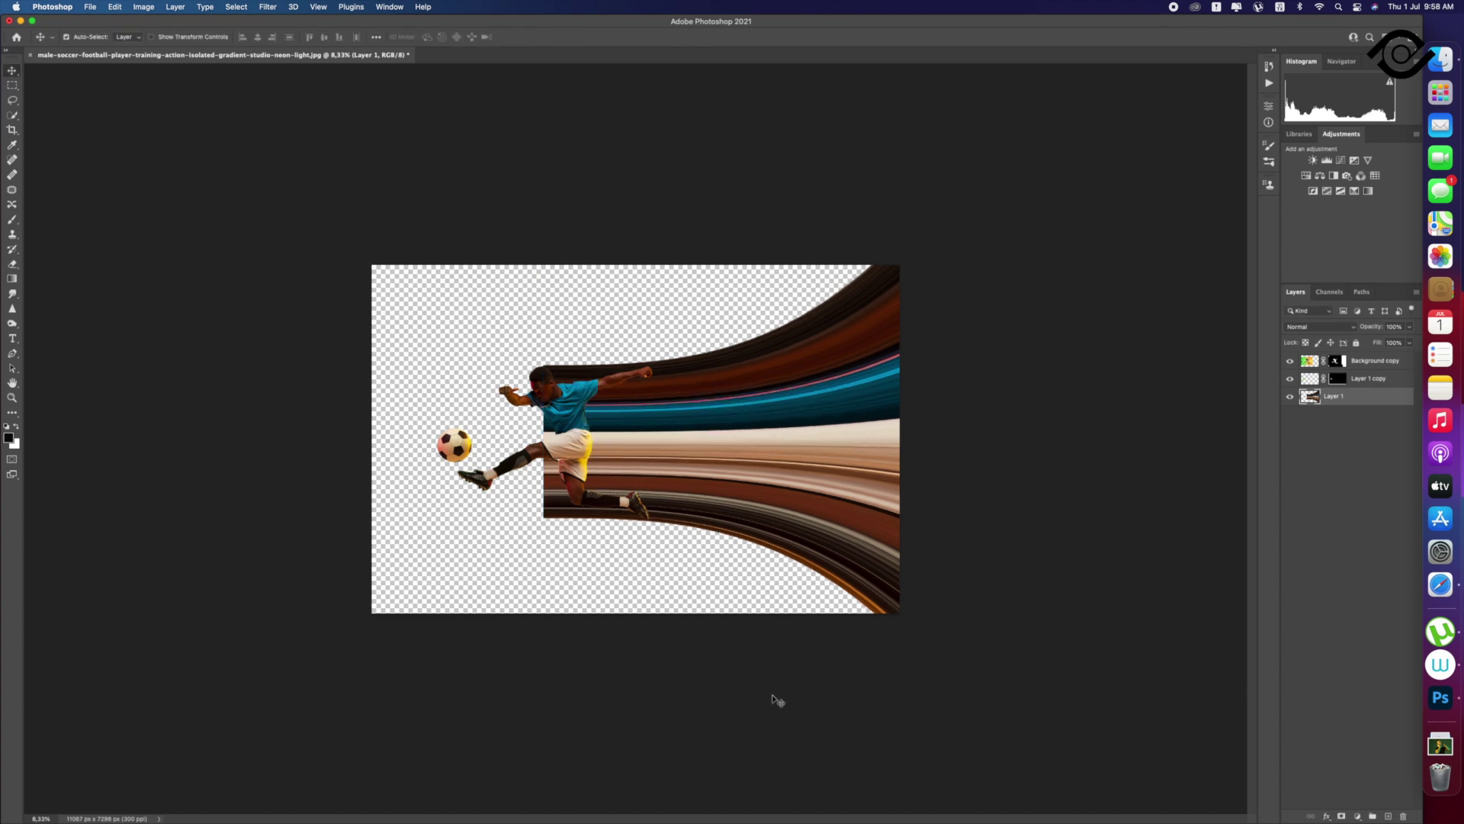
pyautogui.press('z')
# Step: Scroll around the canvas to review the resized streaks
pyautogui.scroll(2, 655, 527)
pyautogui.scroll(2, 595, 473)
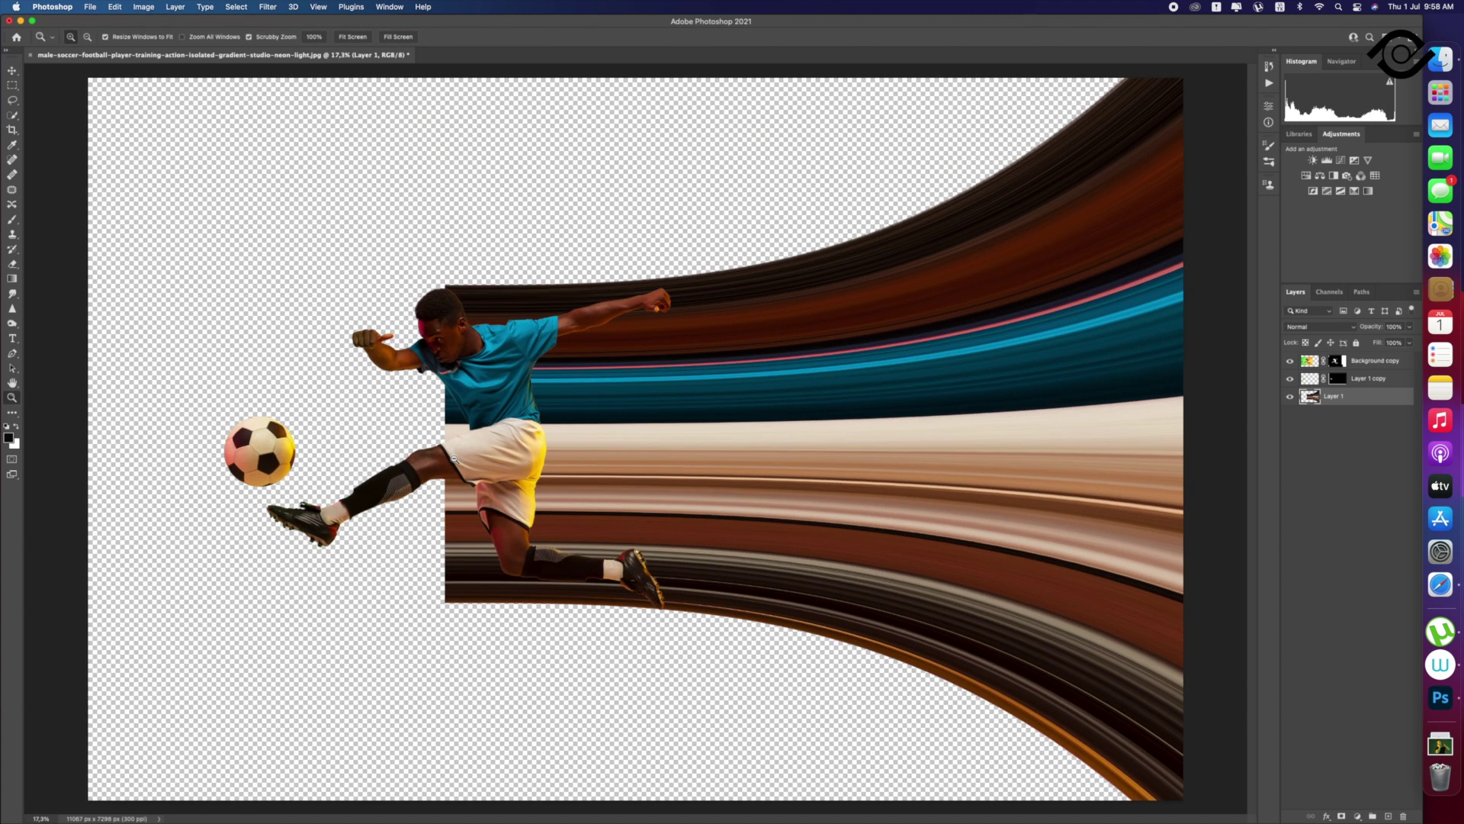
pyautogui.scroll(2, 534, 466)
pyautogui.scroll(2, 466, 464)
pyautogui.scroll(-1, 477, 466)
pyautogui.scroll(-1, 496, 470)
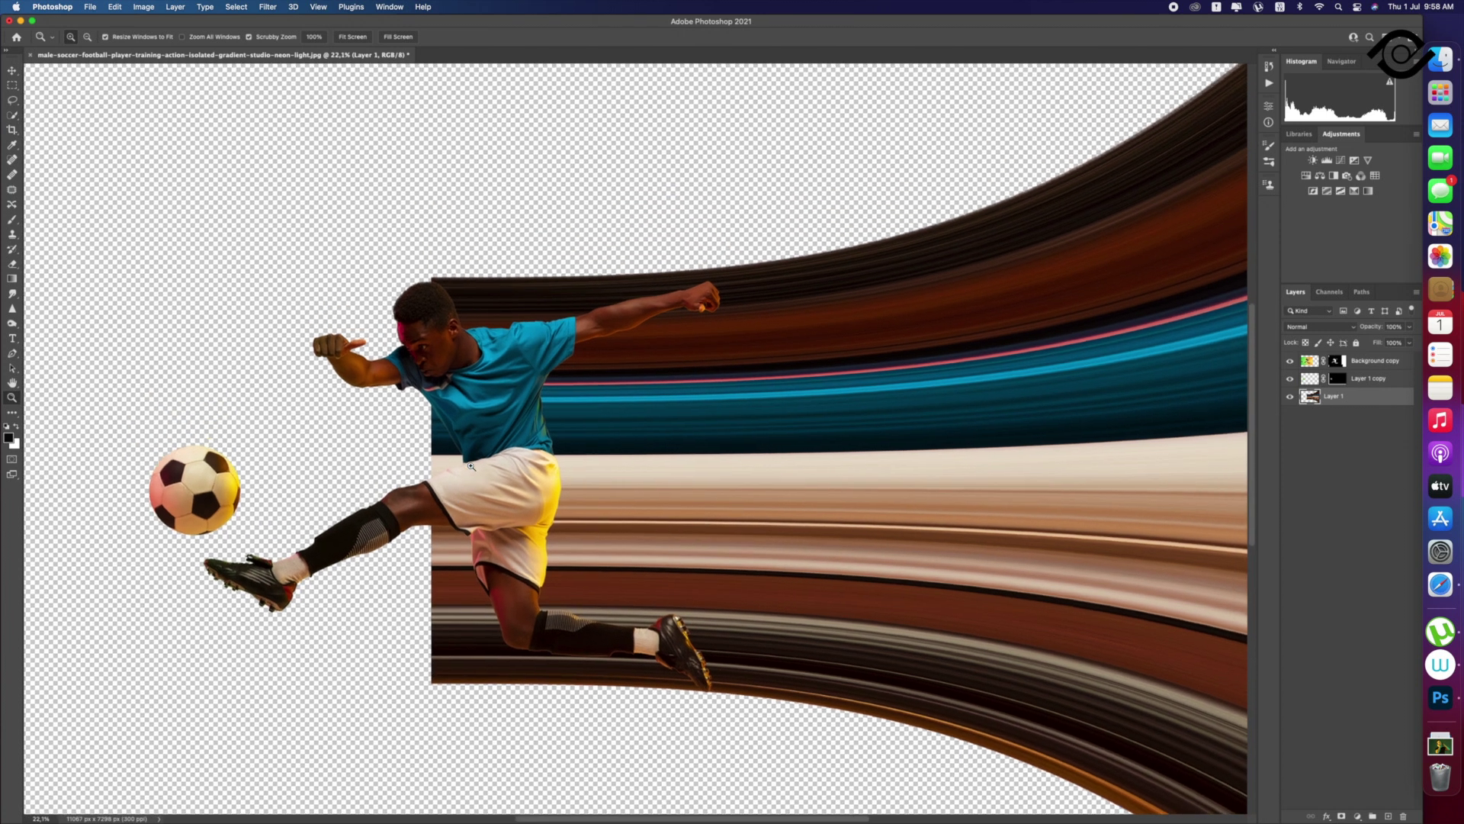
pyautogui.scroll(-1, 511, 474)
pyautogui.scroll(-1, 526, 478)
pyautogui.scroll(-4, 534, 480)
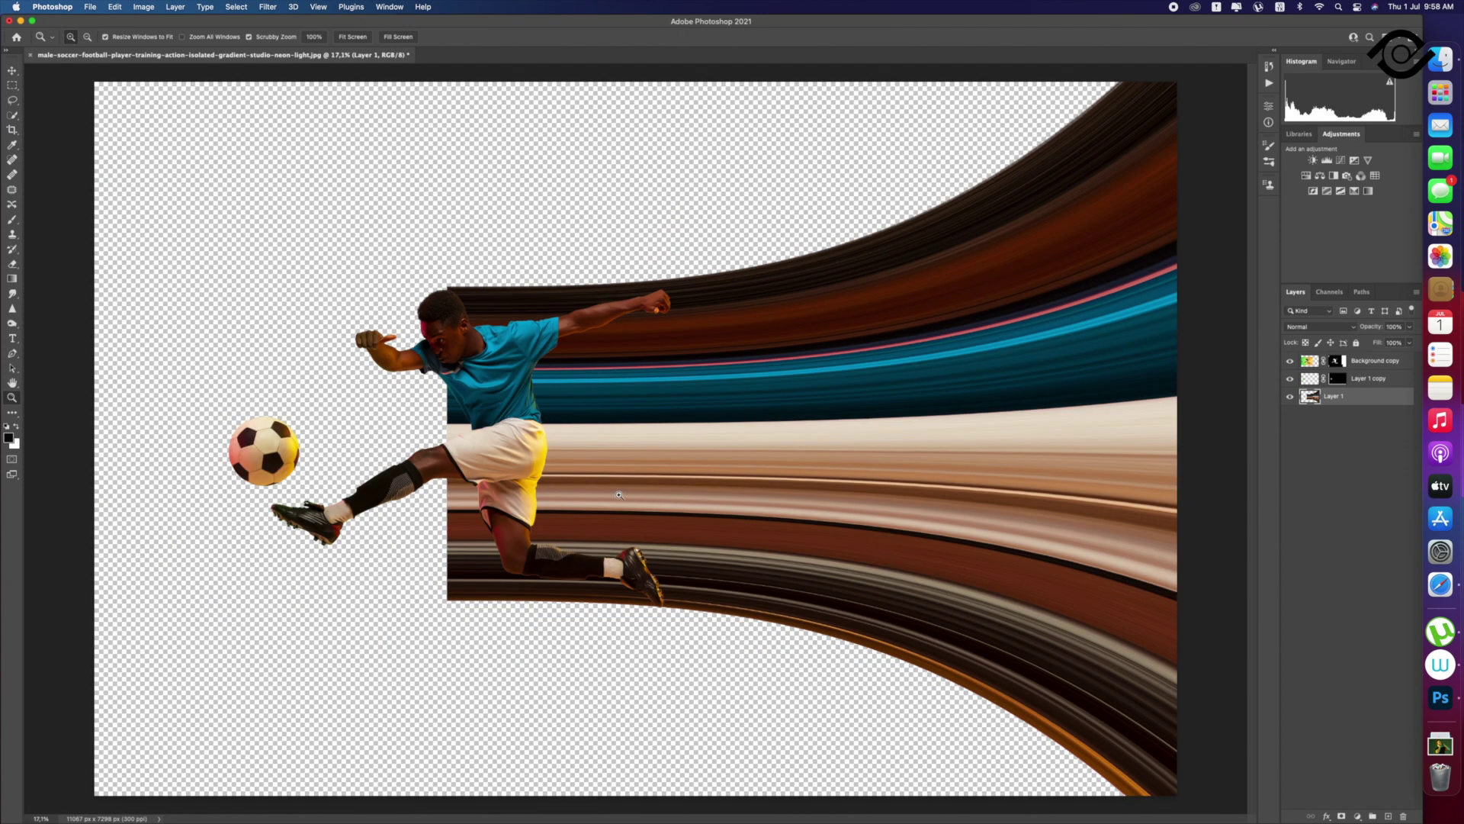
# Step: Scale the Background copy player up slightly from its right corner handles and commit
pyautogui.press('v')
pyautogui.click(486, 417)
pyautogui.hotkey('ctrl', 't')
pyautogui.moveTo(791, 180); pyautogui.dragTo(803, 176)
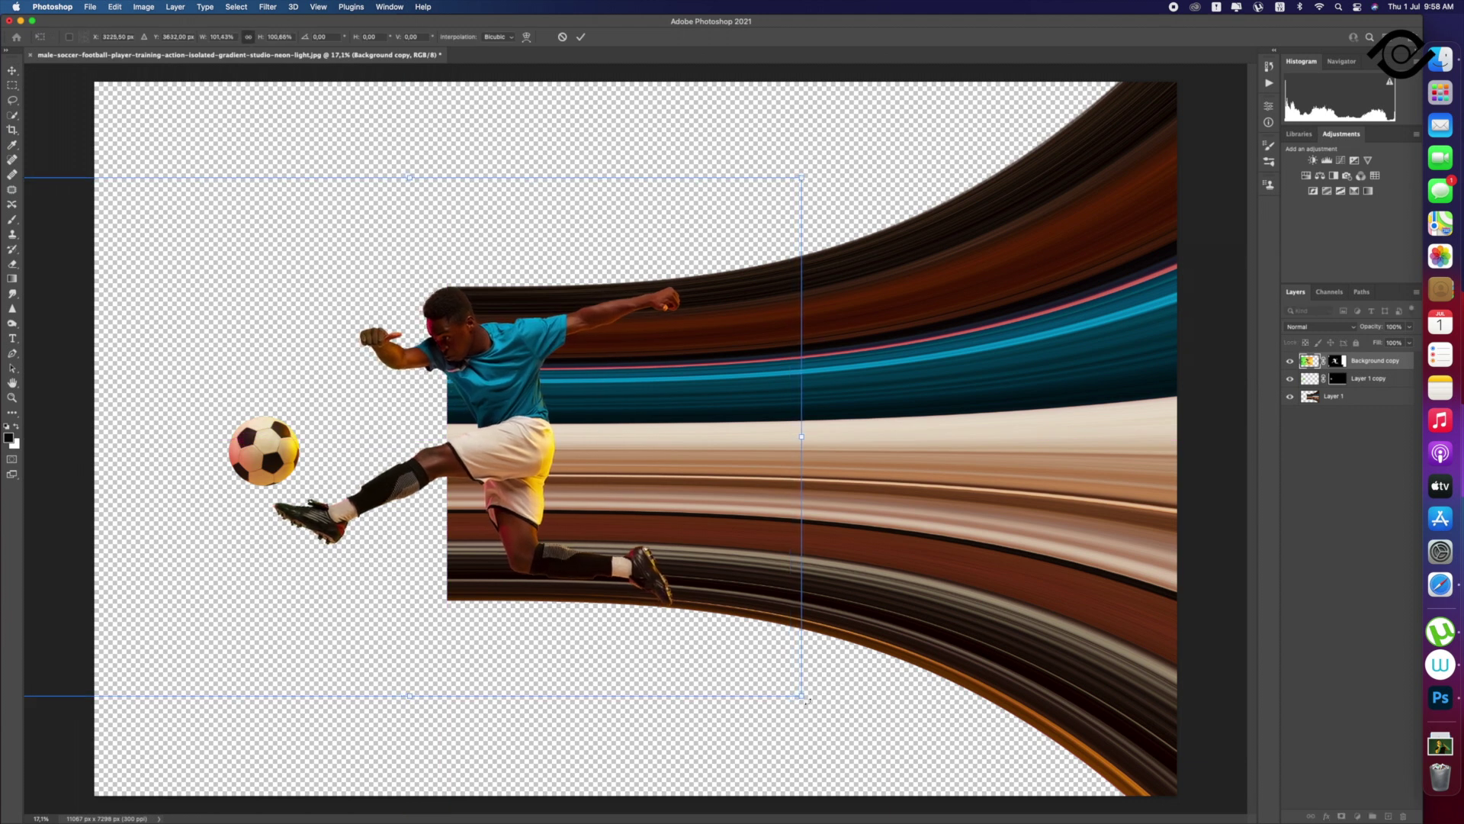
pyautogui.moveTo(803, 697); pyautogui.dragTo(804, 699)
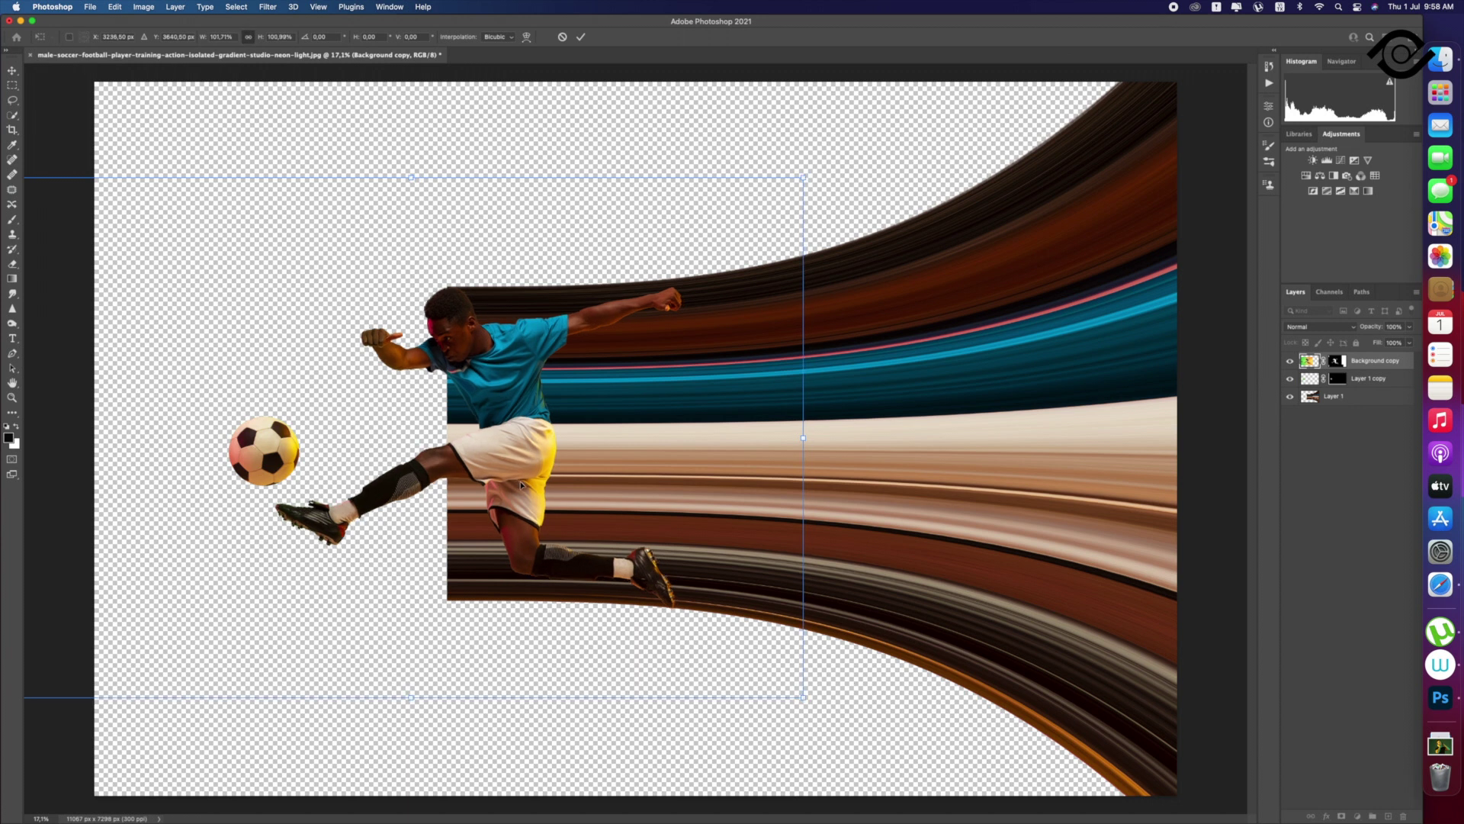
pyautogui.press('Return')
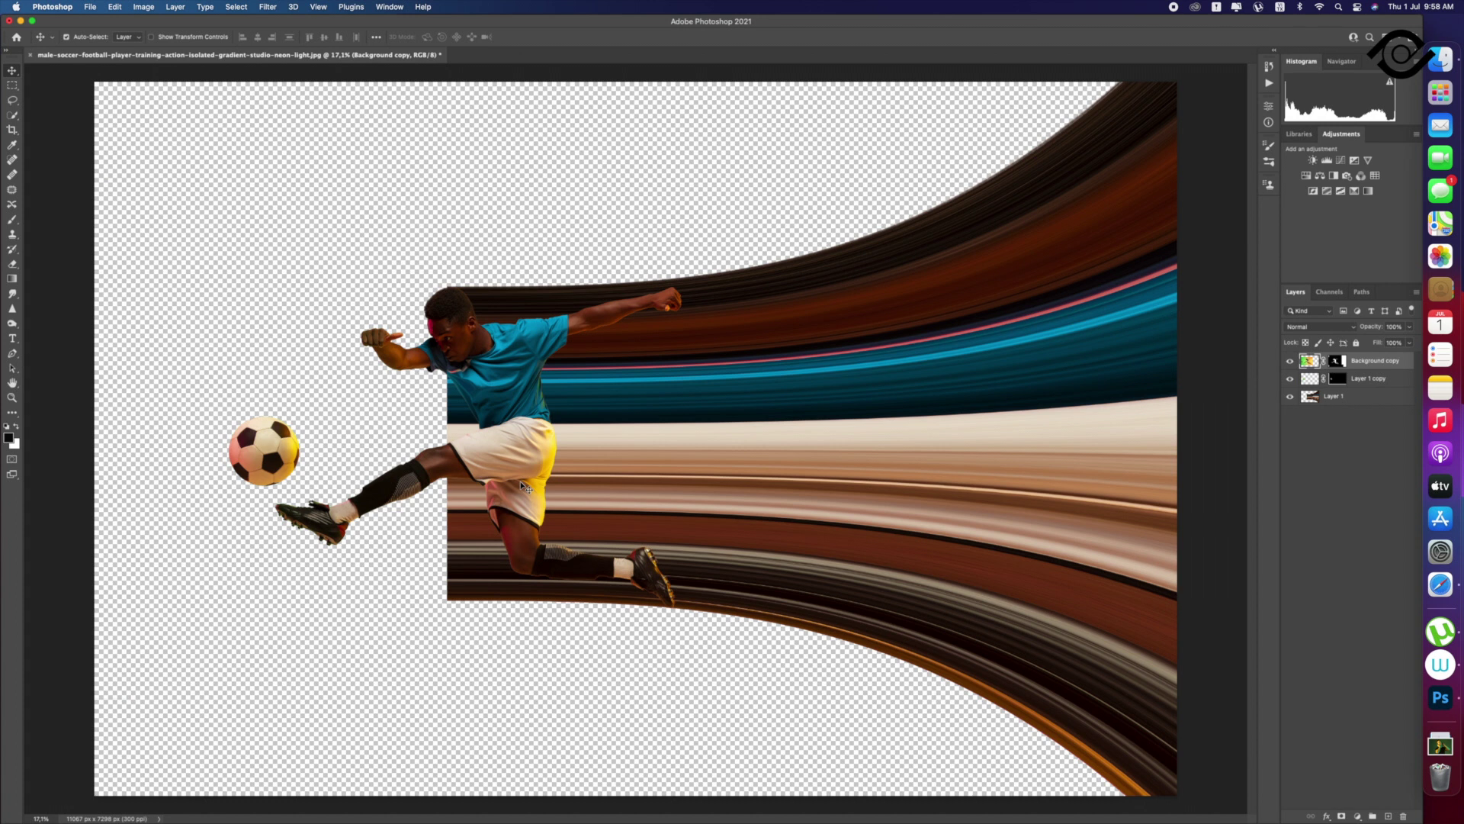
pyautogui.click(863, 541)
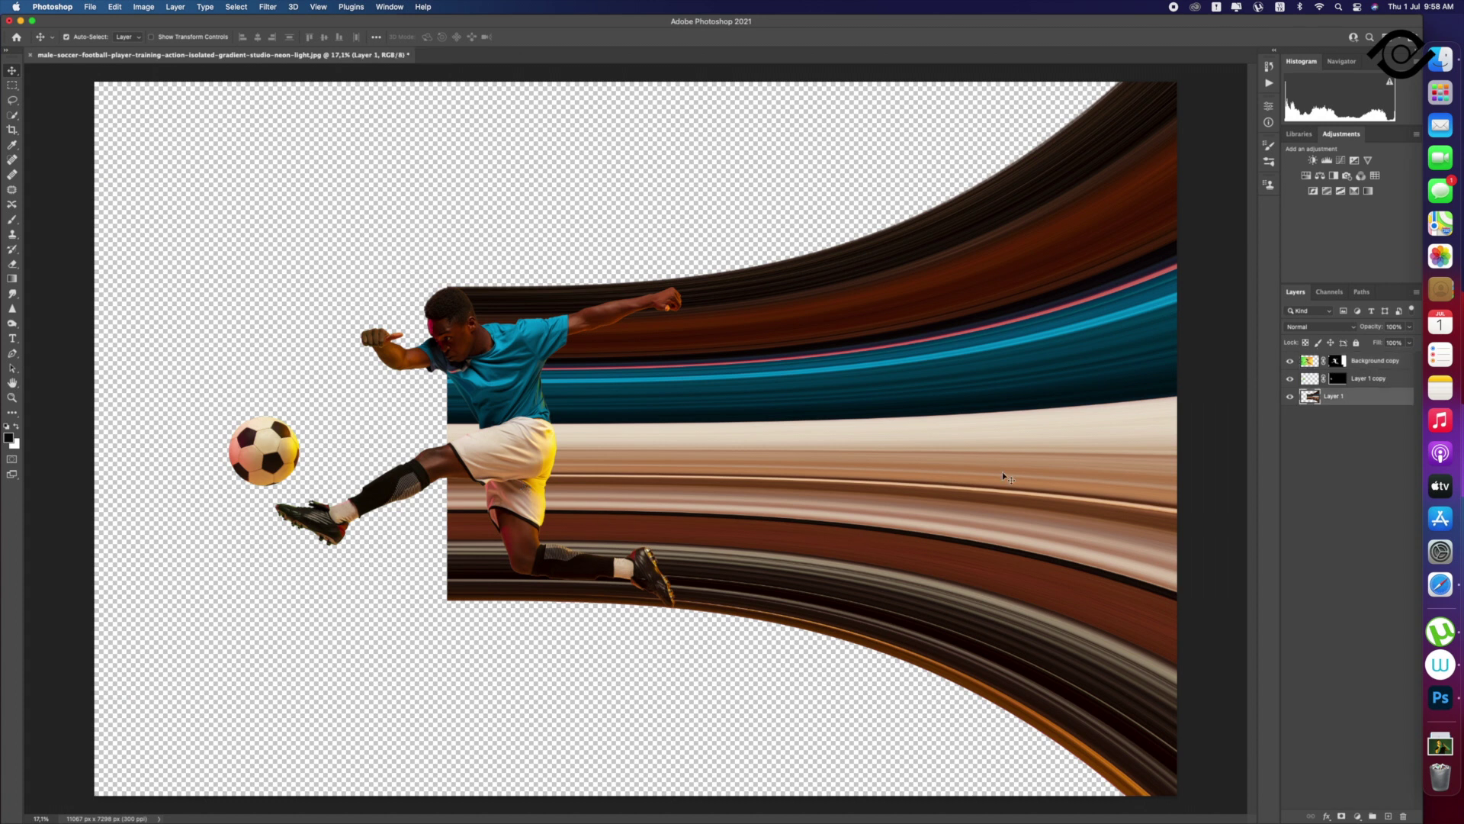
# Step: Mask Layer 1 and paint black to hide streaks along the player's back and lower leg
pyautogui.click(1342, 817)
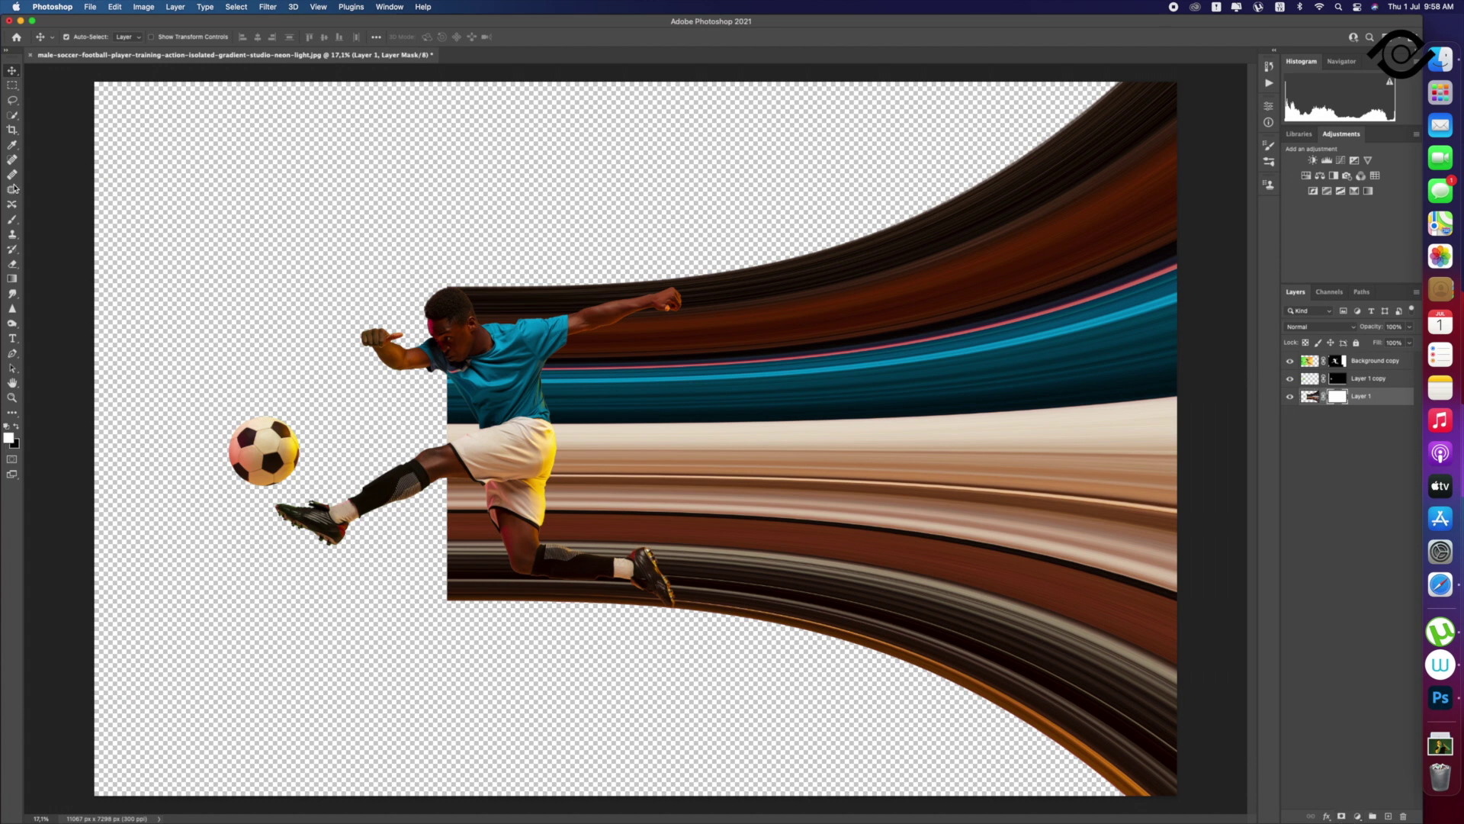
pyautogui.click(12, 219)
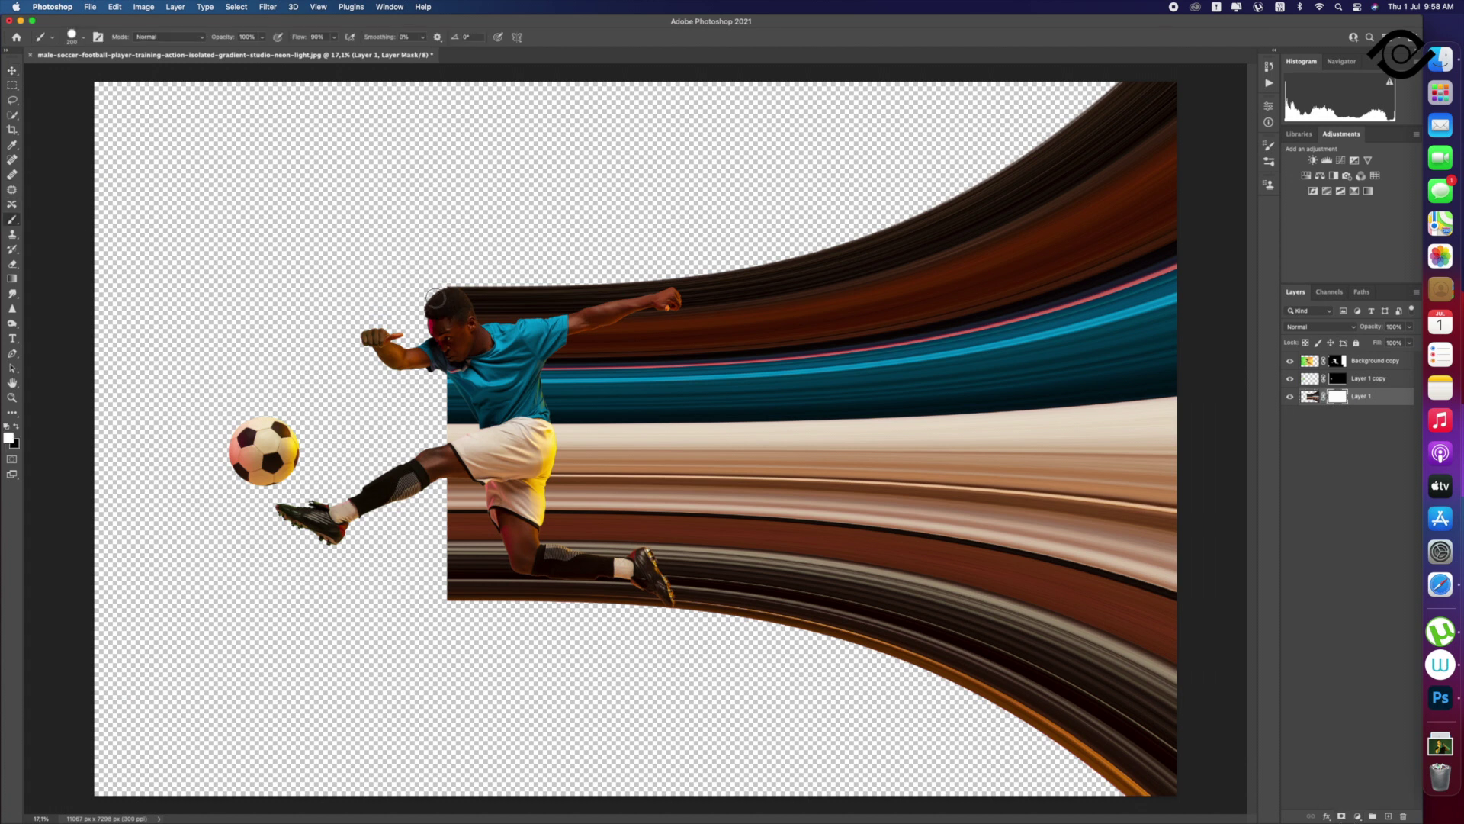
pyautogui.click(16, 426)
pyautogui.moveTo(439, 288)
pyautogui.mouseDown()
pyautogui.moveTo(478, 430)
pyautogui.moveTo(454, 389)
pyautogui.moveTo(453, 602)
pyautogui.moveTo(488, 595)
pyautogui.moveTo(450, 568)
pyautogui.mouseUp()
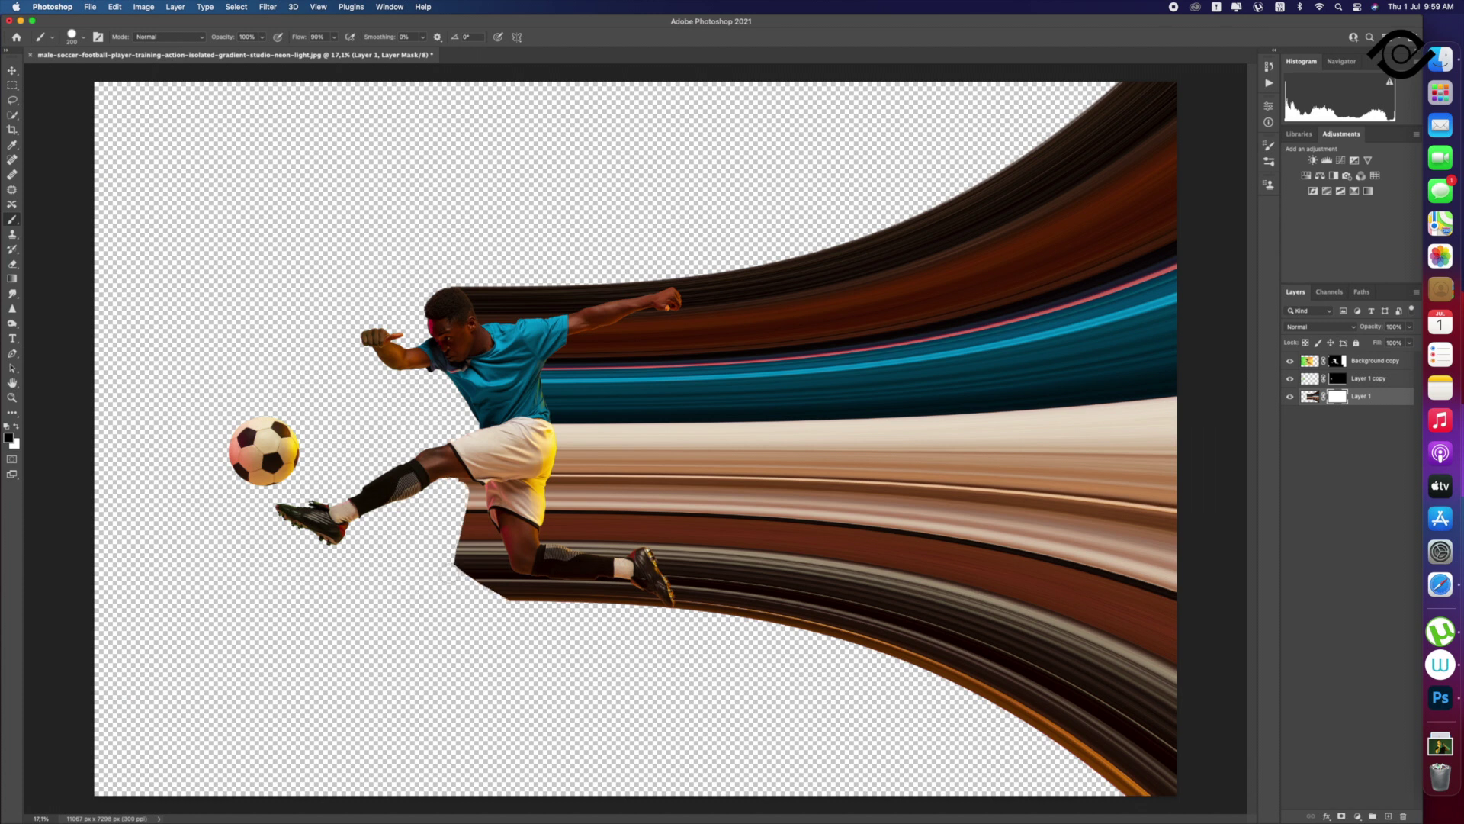
pyautogui.press(']')
pyautogui.press(']')
pyautogui.press(']')
pyautogui.moveTo(461, 488)
pyautogui.mouseDown()
pyautogui.moveTo(495, 587)
pyautogui.moveTo(628, 584)
pyautogui.moveTo(642, 608)
pyautogui.mouseUp()
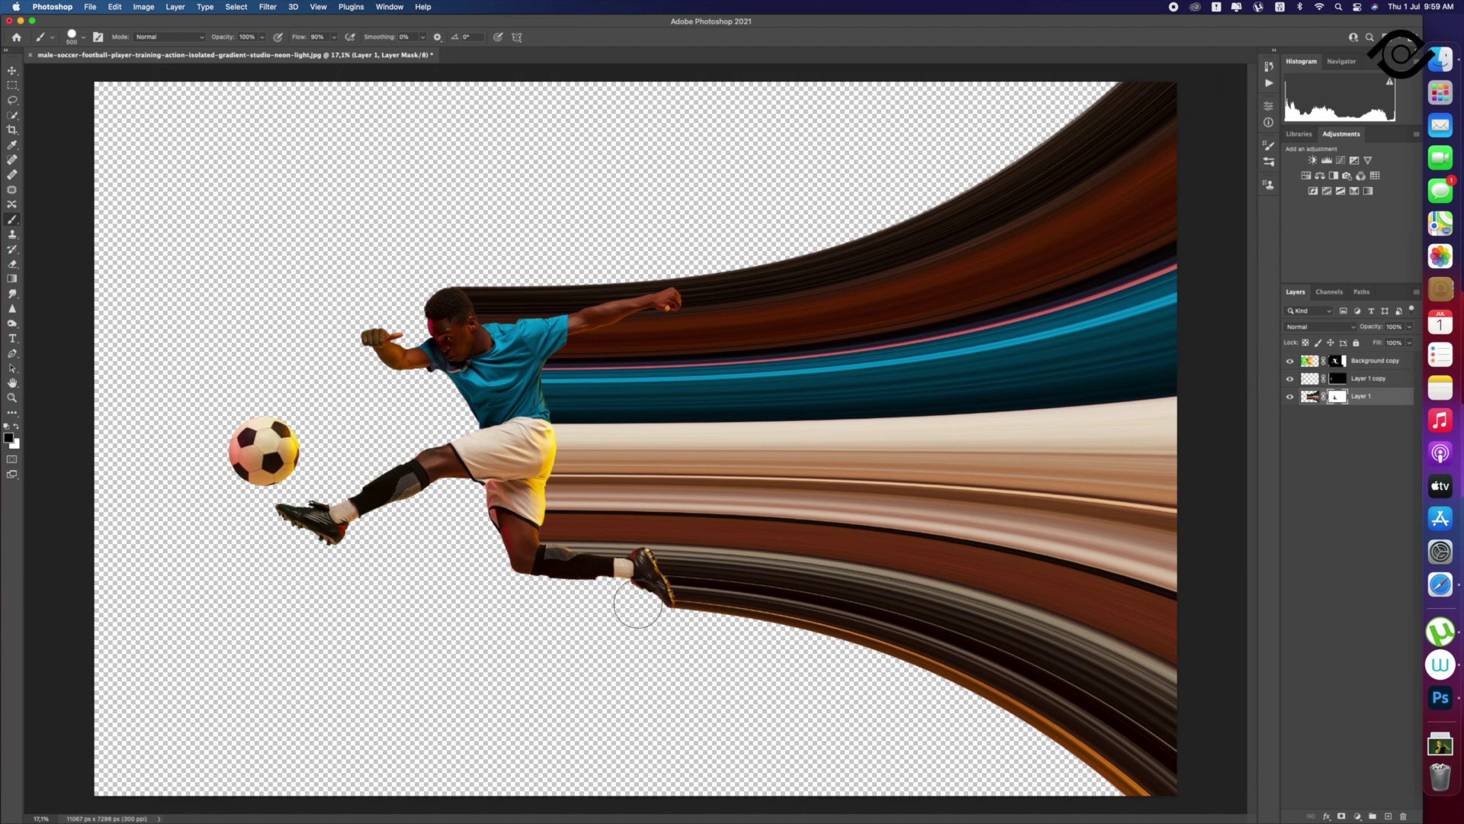
pyautogui.press('z')
pyautogui.moveTo(617, 600); pyautogui.dragTo(592, 585)
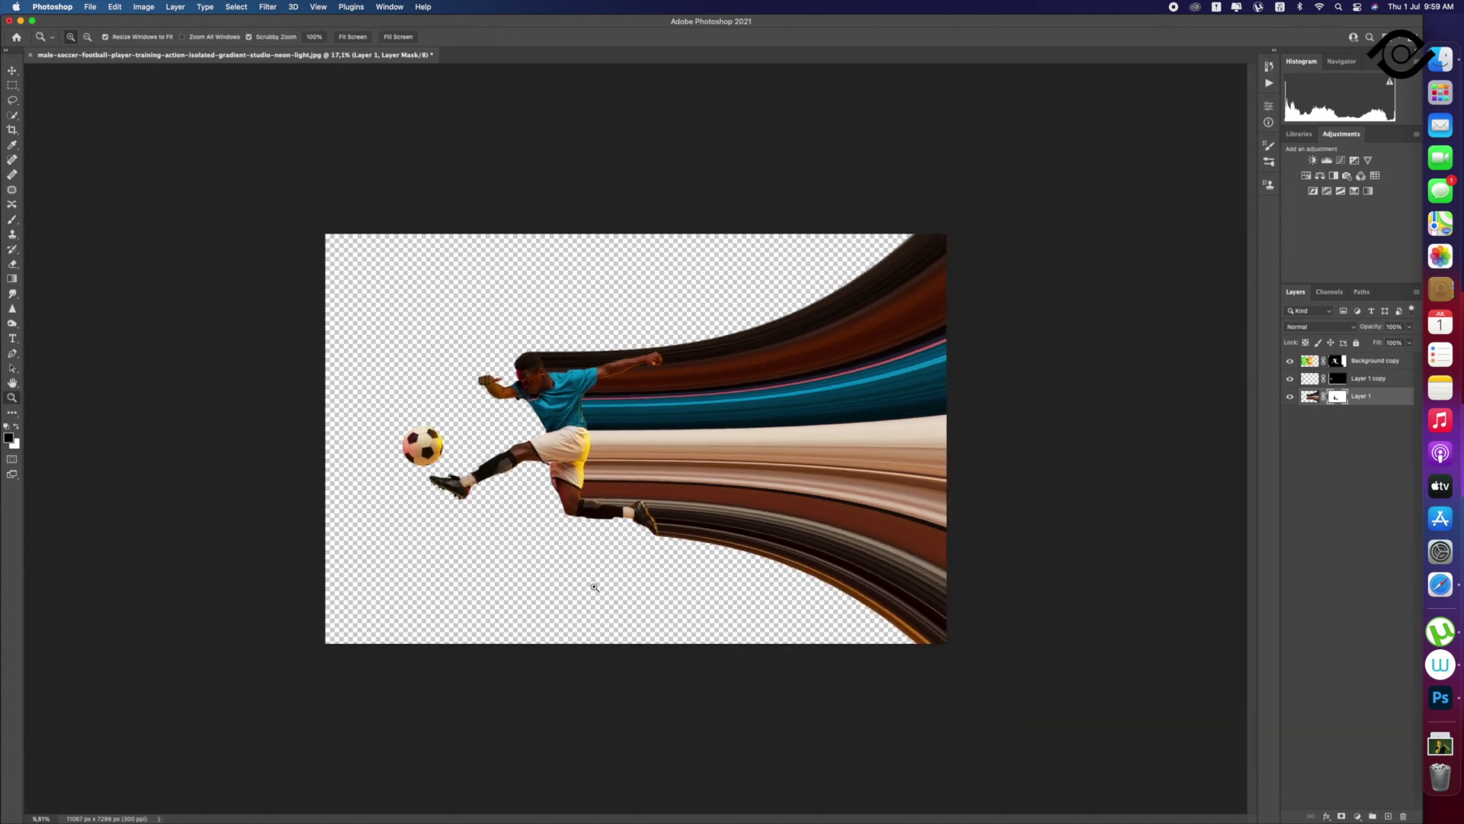
# Step: Add a new Layer 2 and move it to the bottom of the layer stack
pyautogui.press('v')
pyautogui.click(1381, 397)
pyautogui.click(1385, 815)
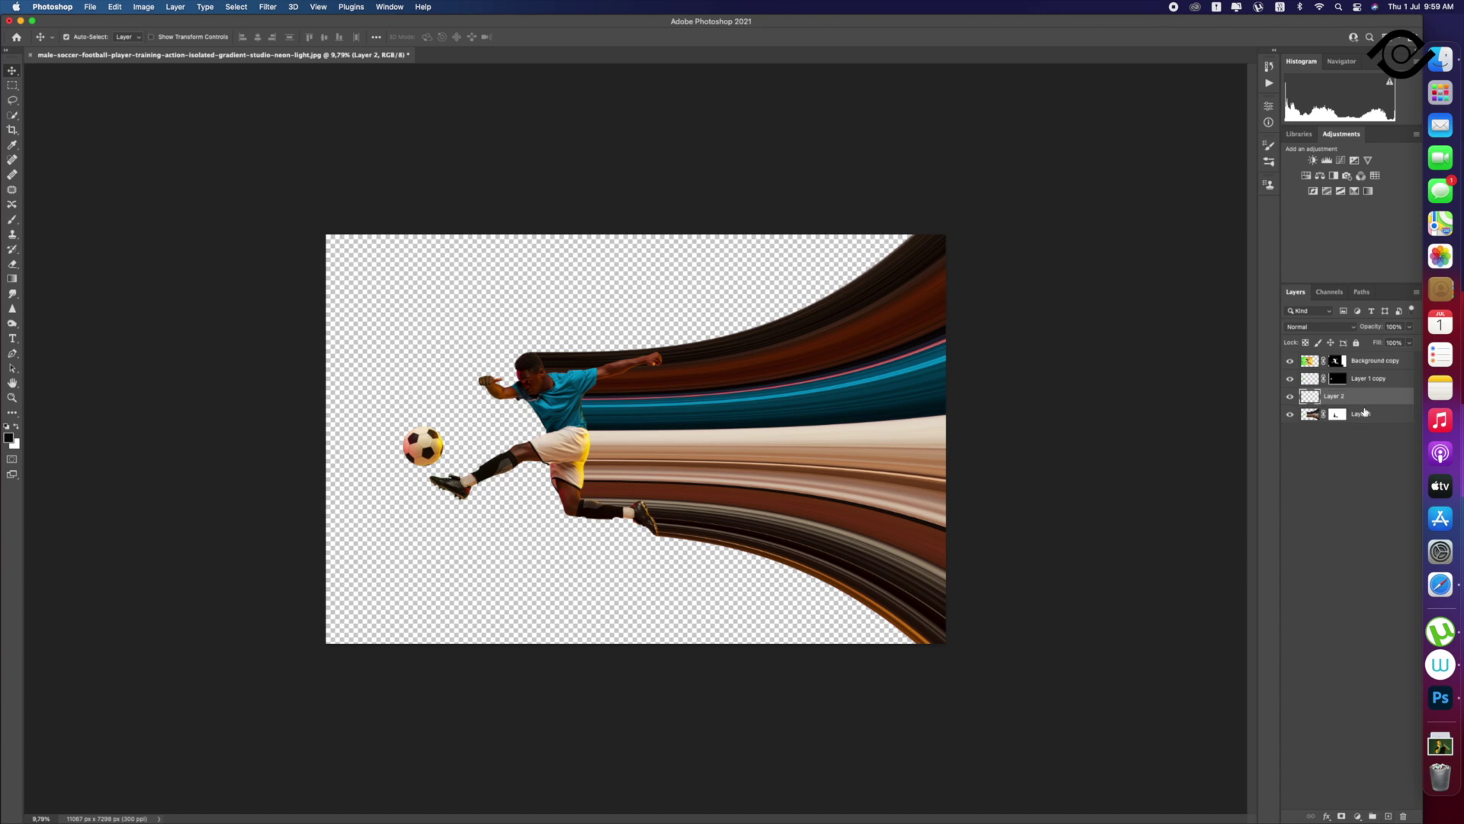
pyautogui.moveTo(1365, 413); pyautogui.dragTo(1365, 427)
pyautogui.press('z')
pyautogui.moveTo(839, 502); pyautogui.dragTo(854, 502)
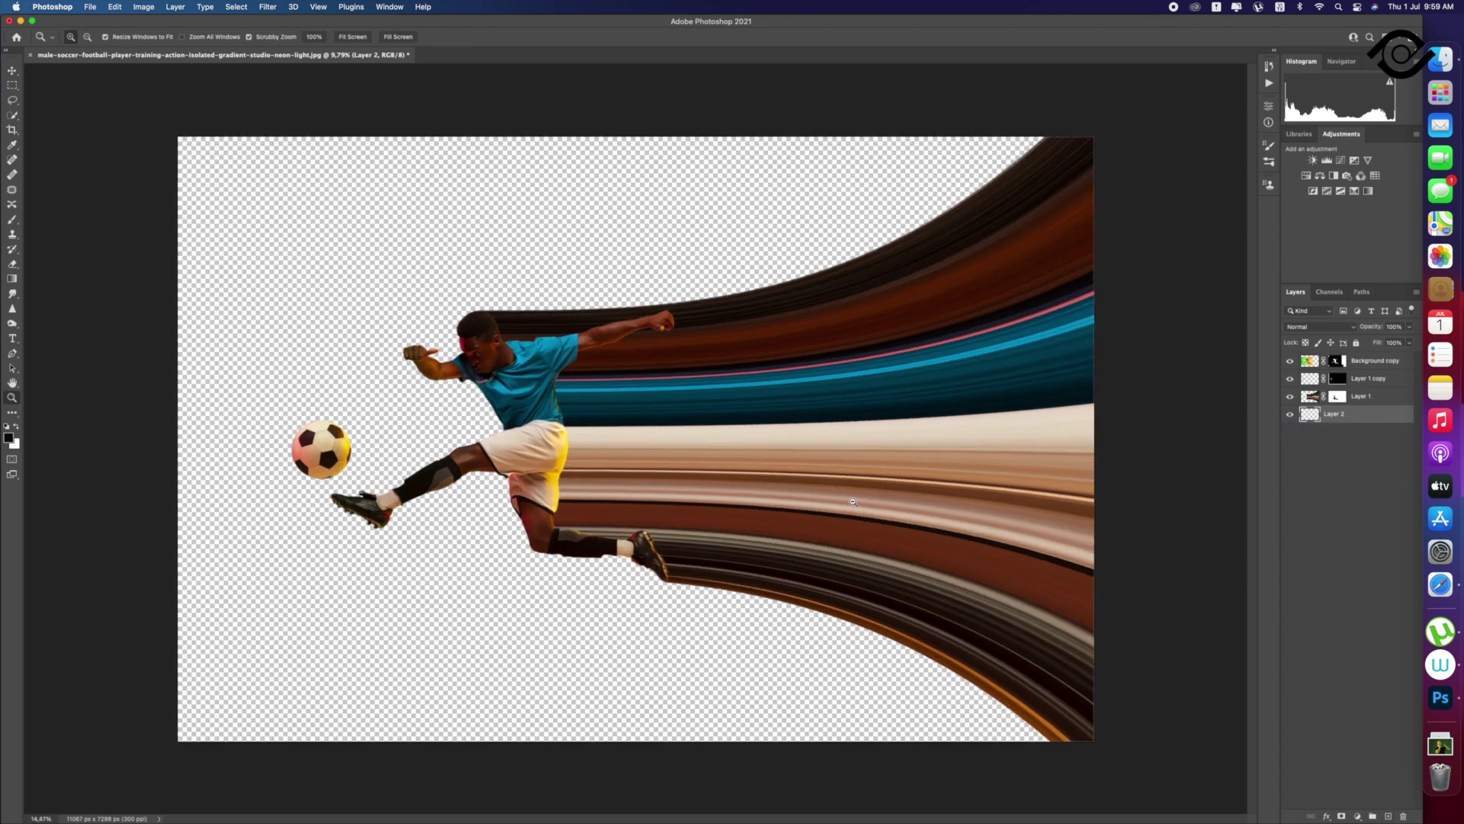
# Step: Fill Layer 2 with a left-to-right yellow-to-teal gradient across the canvas
pyautogui.click(13, 278)
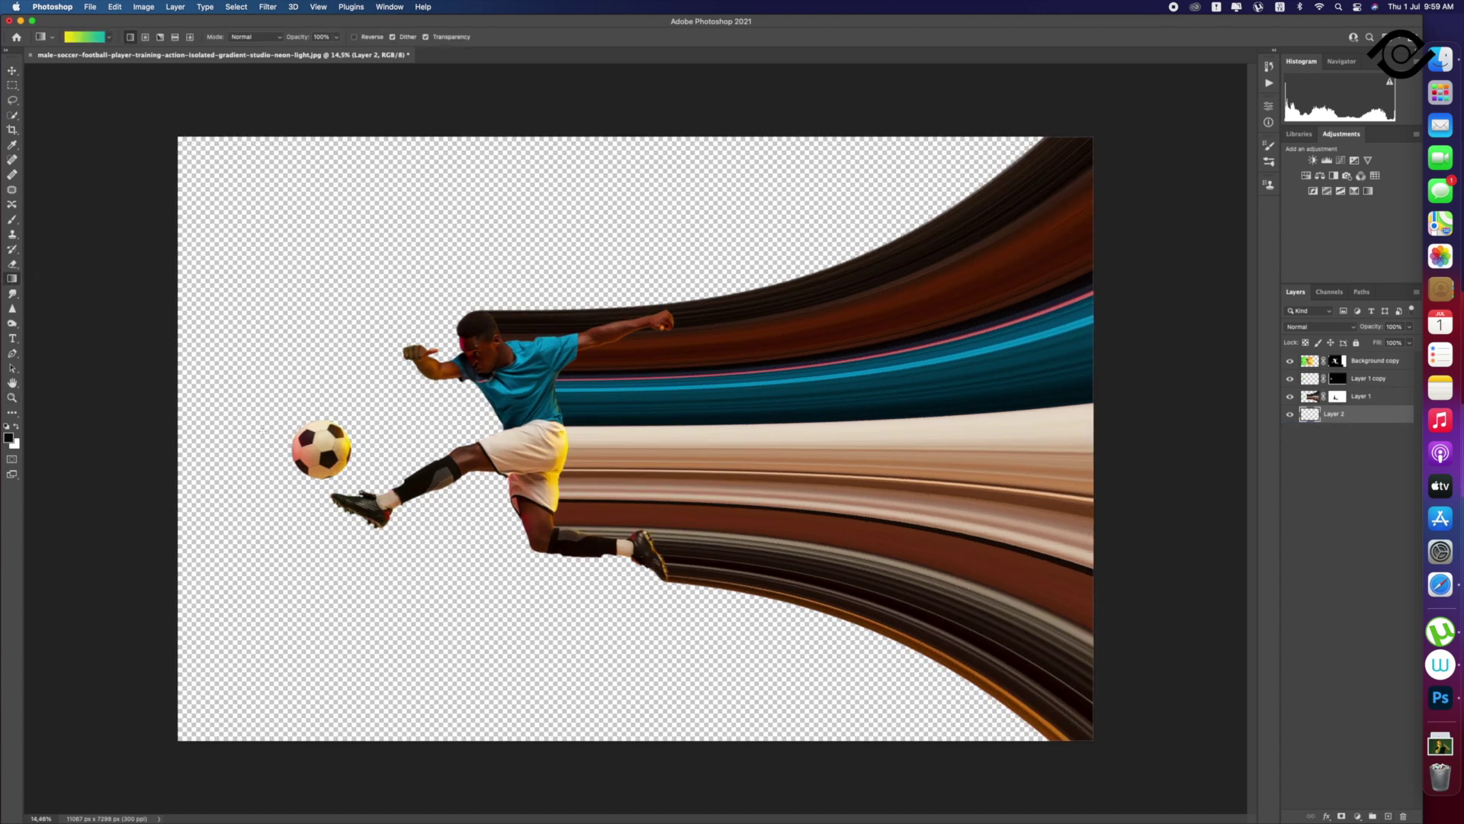
pyautogui.moveTo(217, 440); pyautogui.dragTo(899, 453)
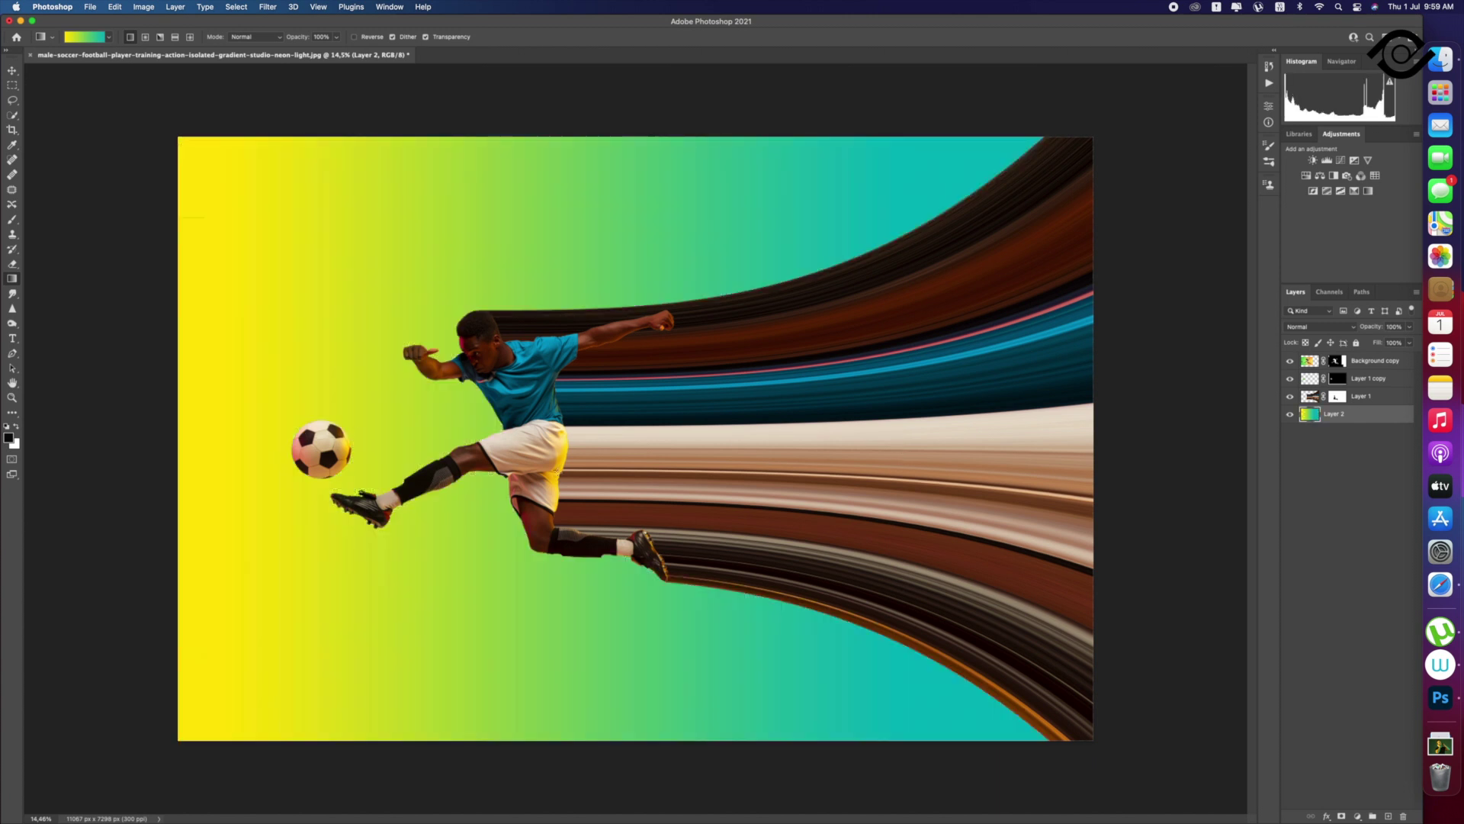
pyautogui.moveTo(226, 444); pyautogui.dragTo(909, 490)
pyautogui.press('z')
pyautogui.keyDown('alt'); pyautogui.click(316, 454); pyautogui.keyUp('alt')
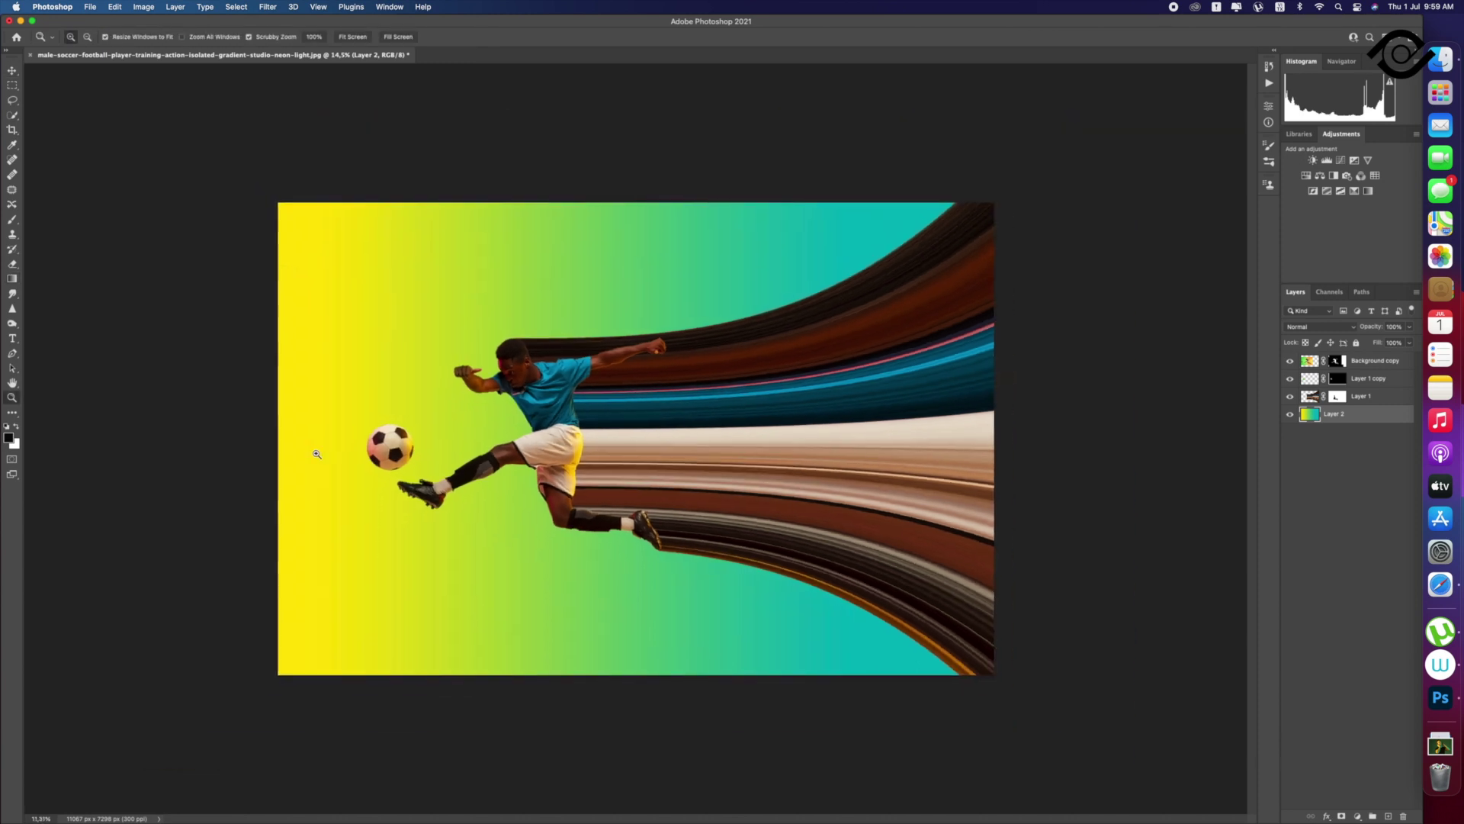
pyautogui.moveTo(405, 462); pyautogui.dragTo(475, 512)
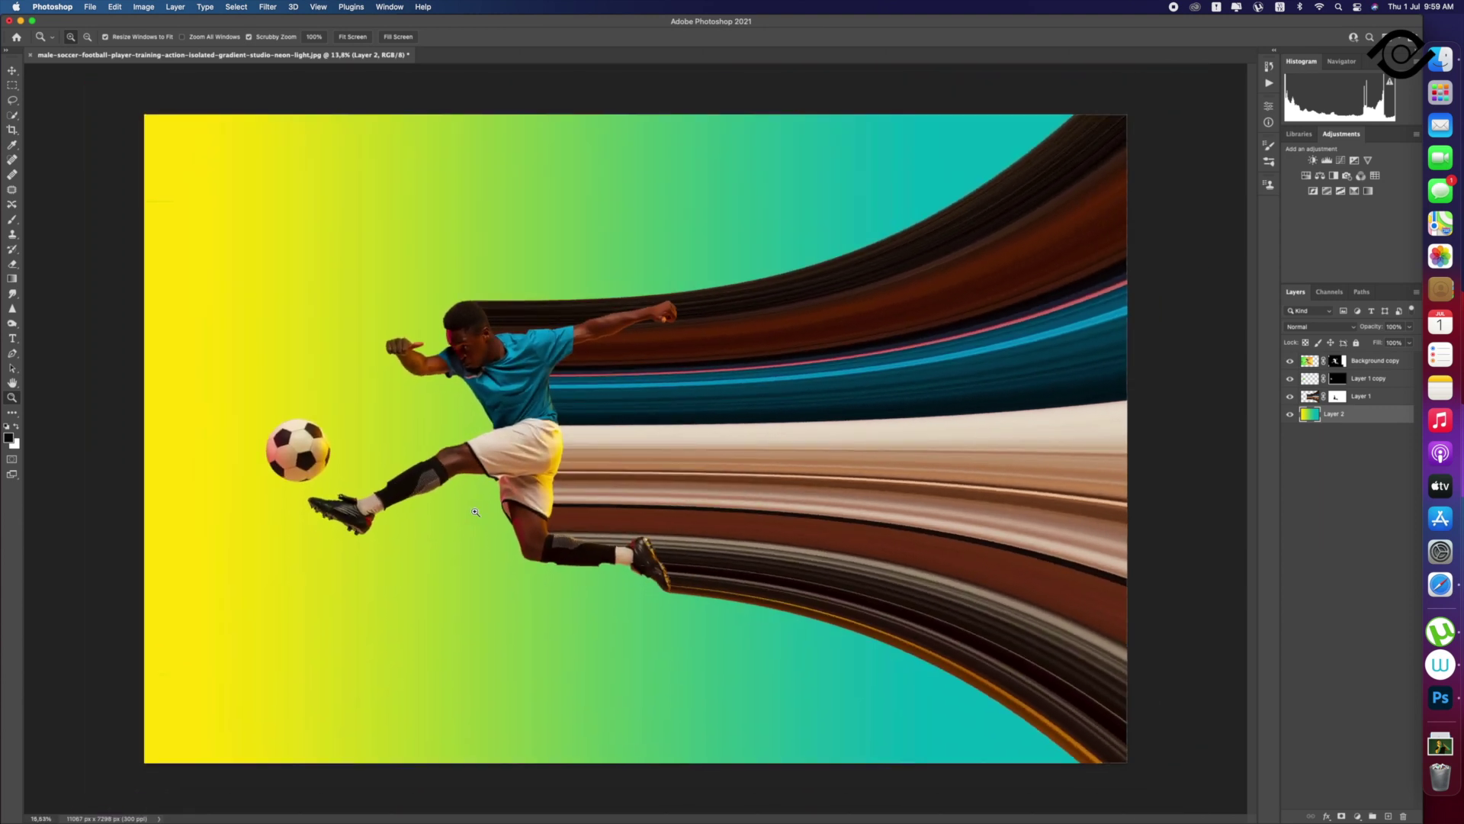
pyautogui.press('v')
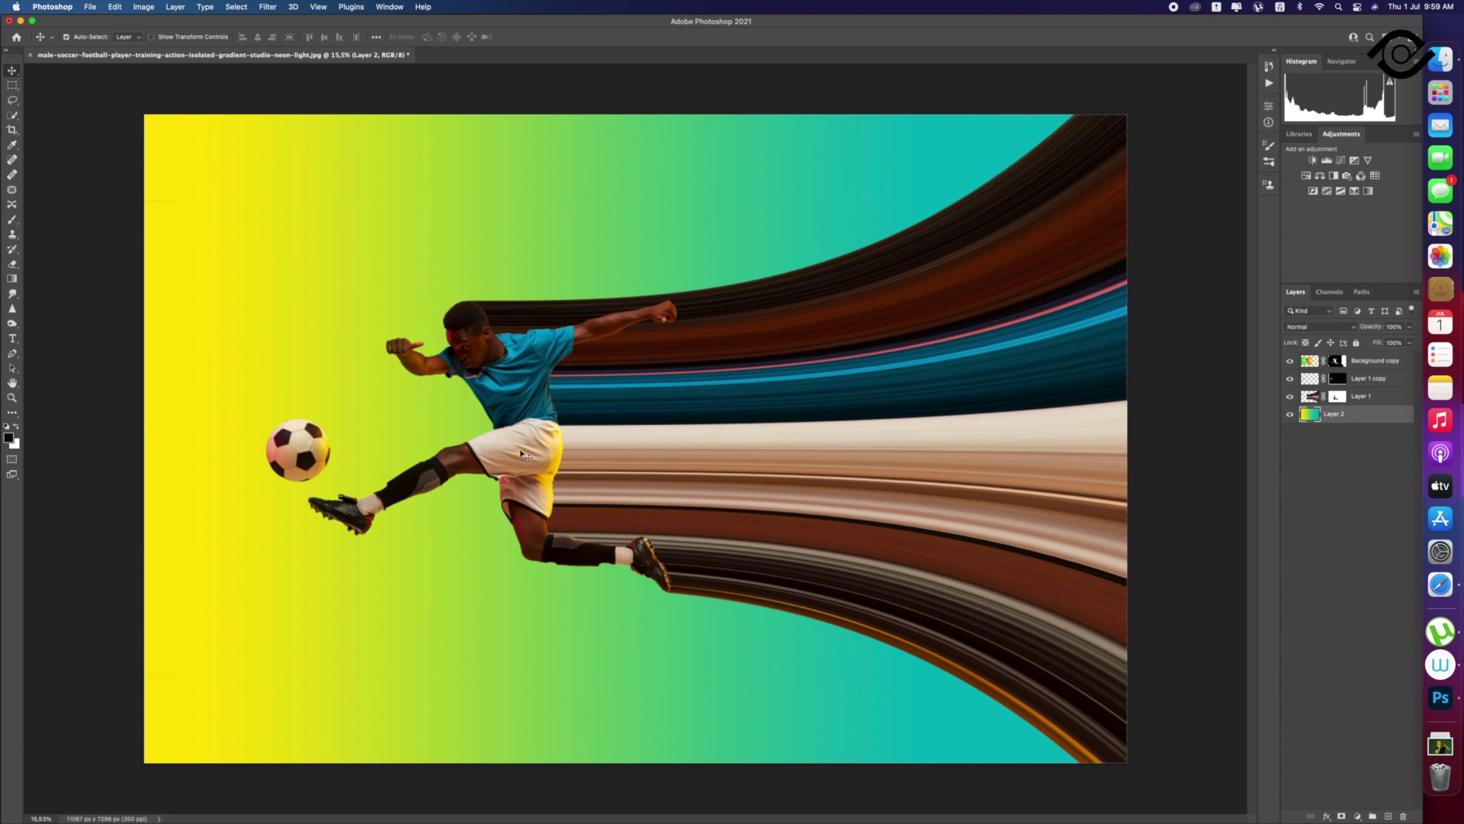
pyautogui.click(525, 456)
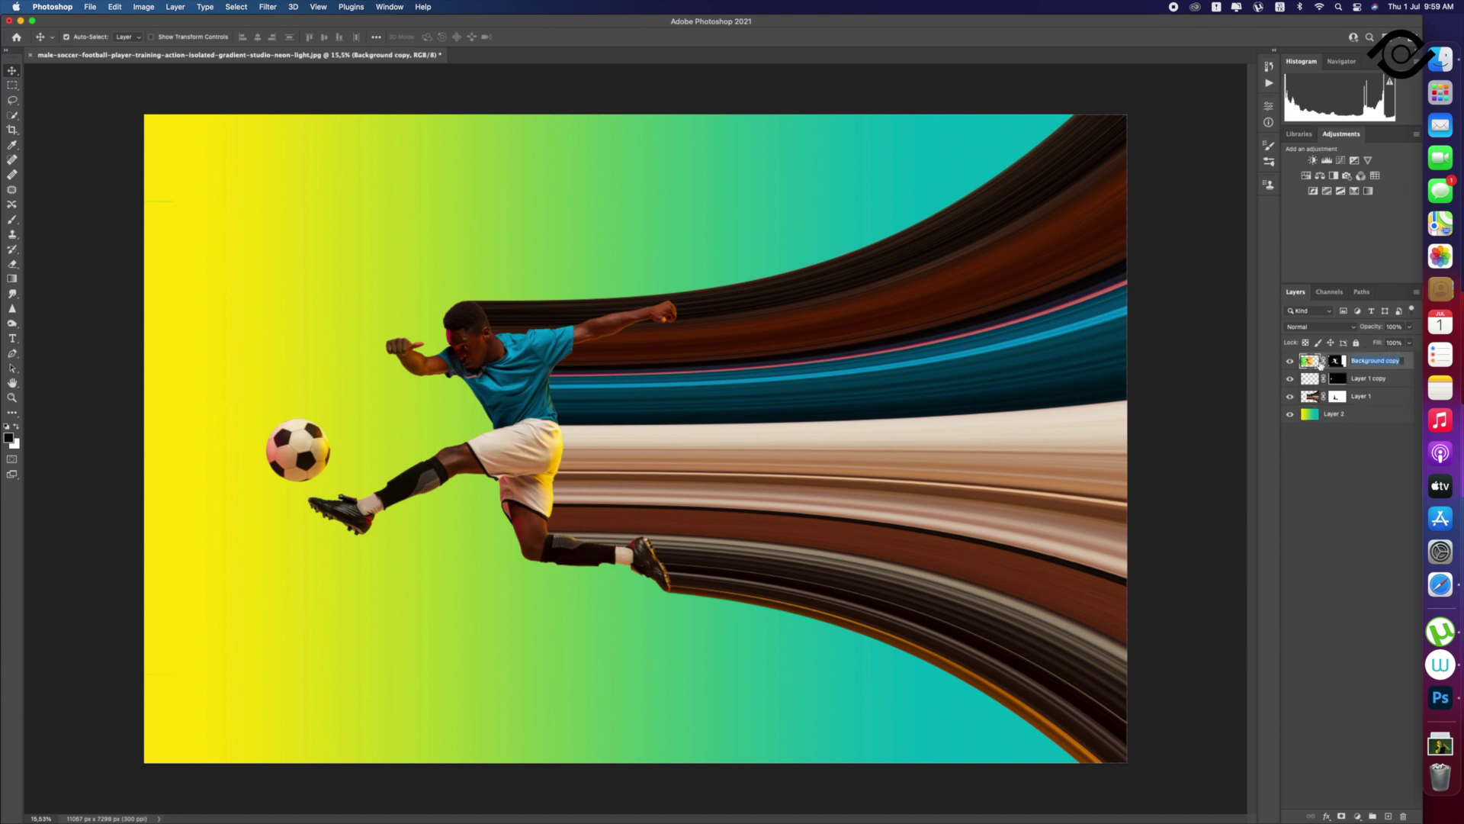
# Step: Give Background copy a drop shadow with distance 59, then duplicate the layer
pyautogui.doubleClick(1314, 364)
pyautogui.moveTo(1061, 228); pyautogui.dragTo(1168, 237)
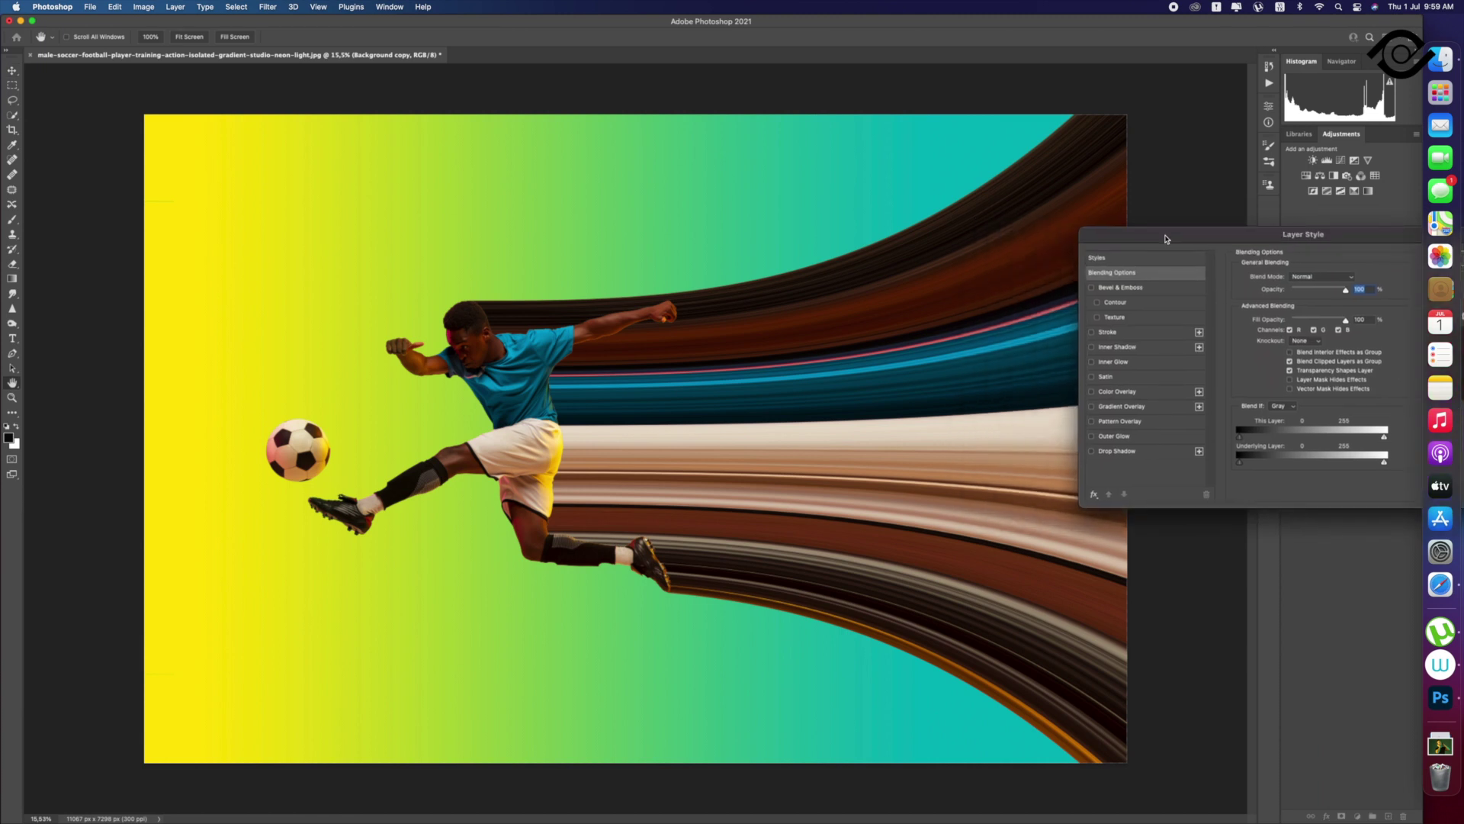
pyautogui.click(1128, 454)
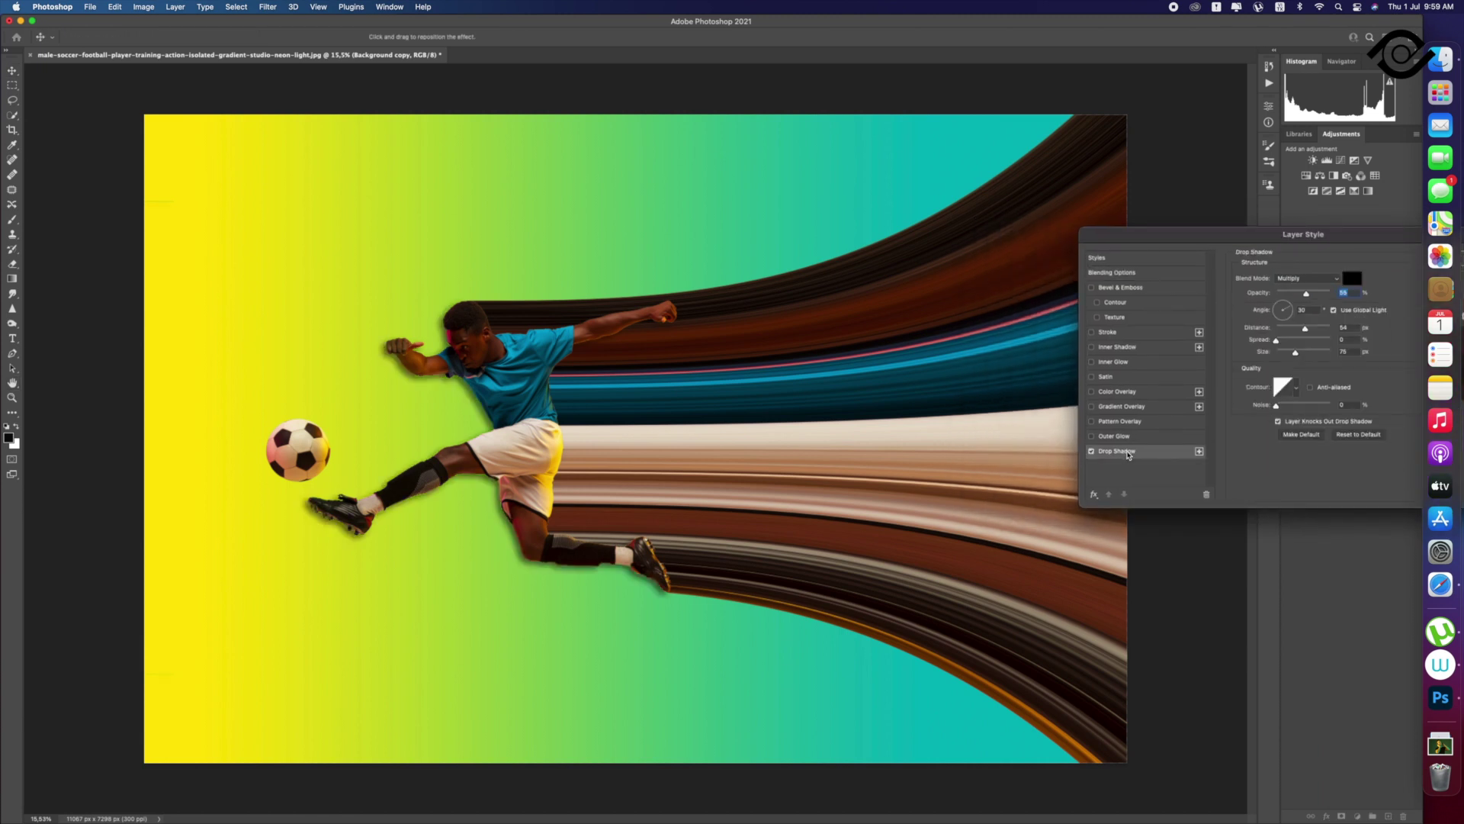
pyautogui.moveTo(1315, 332); pyautogui.dragTo(1272, 314)
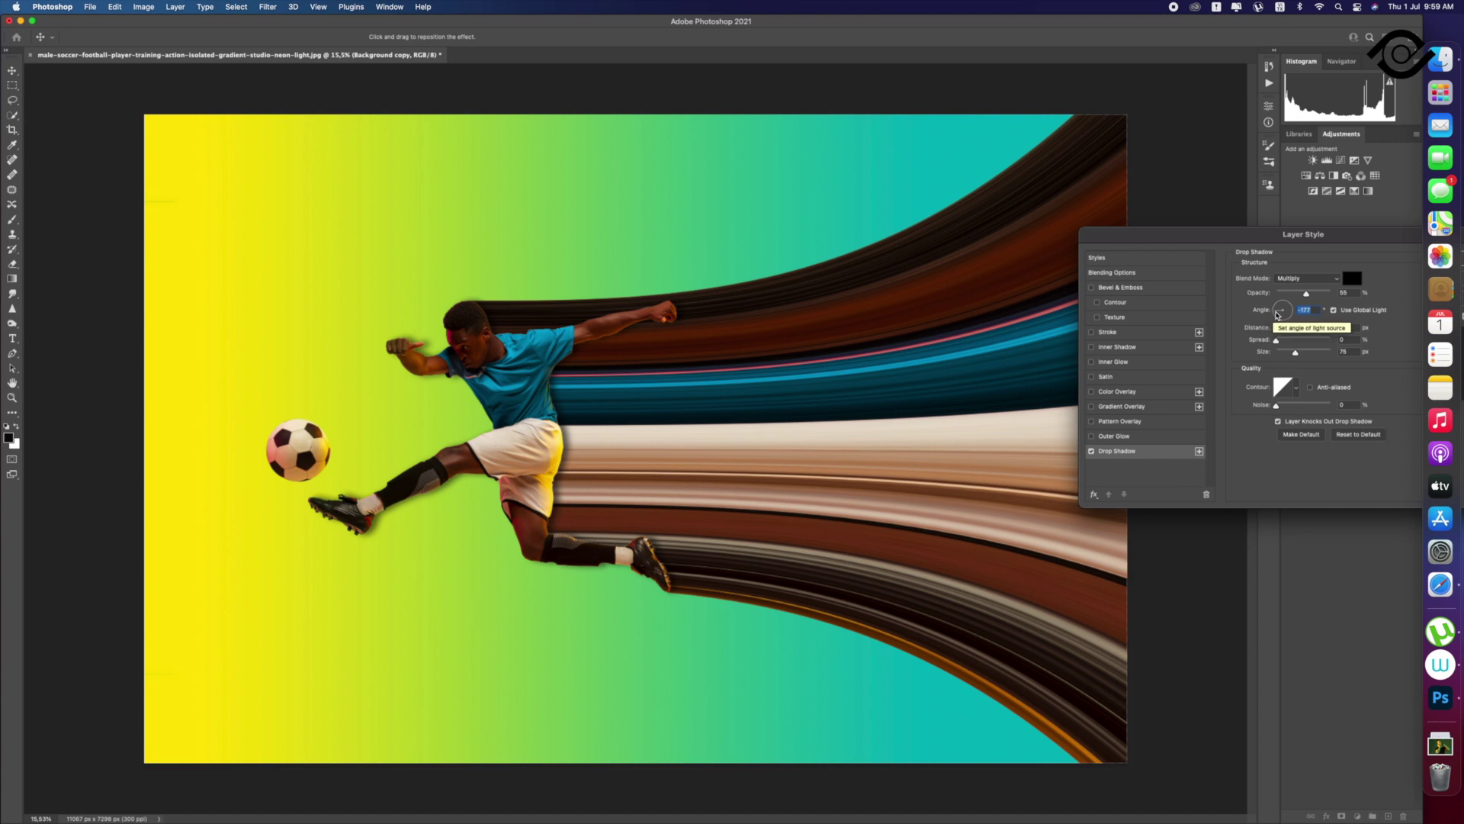
pyautogui.moveTo(1324, 241); pyautogui.dragTo(1190, 208)
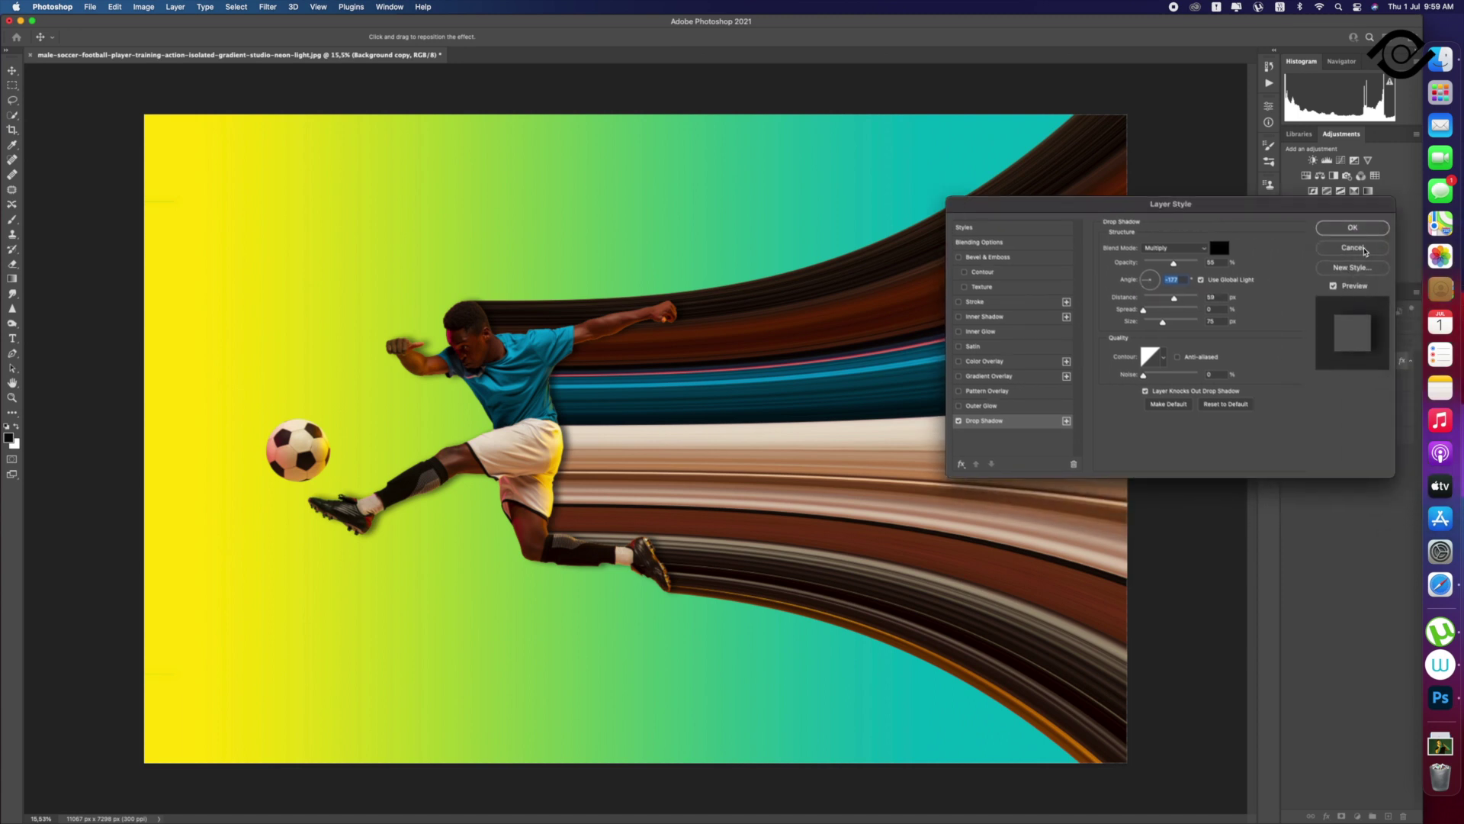
pyautogui.click(1357, 252)
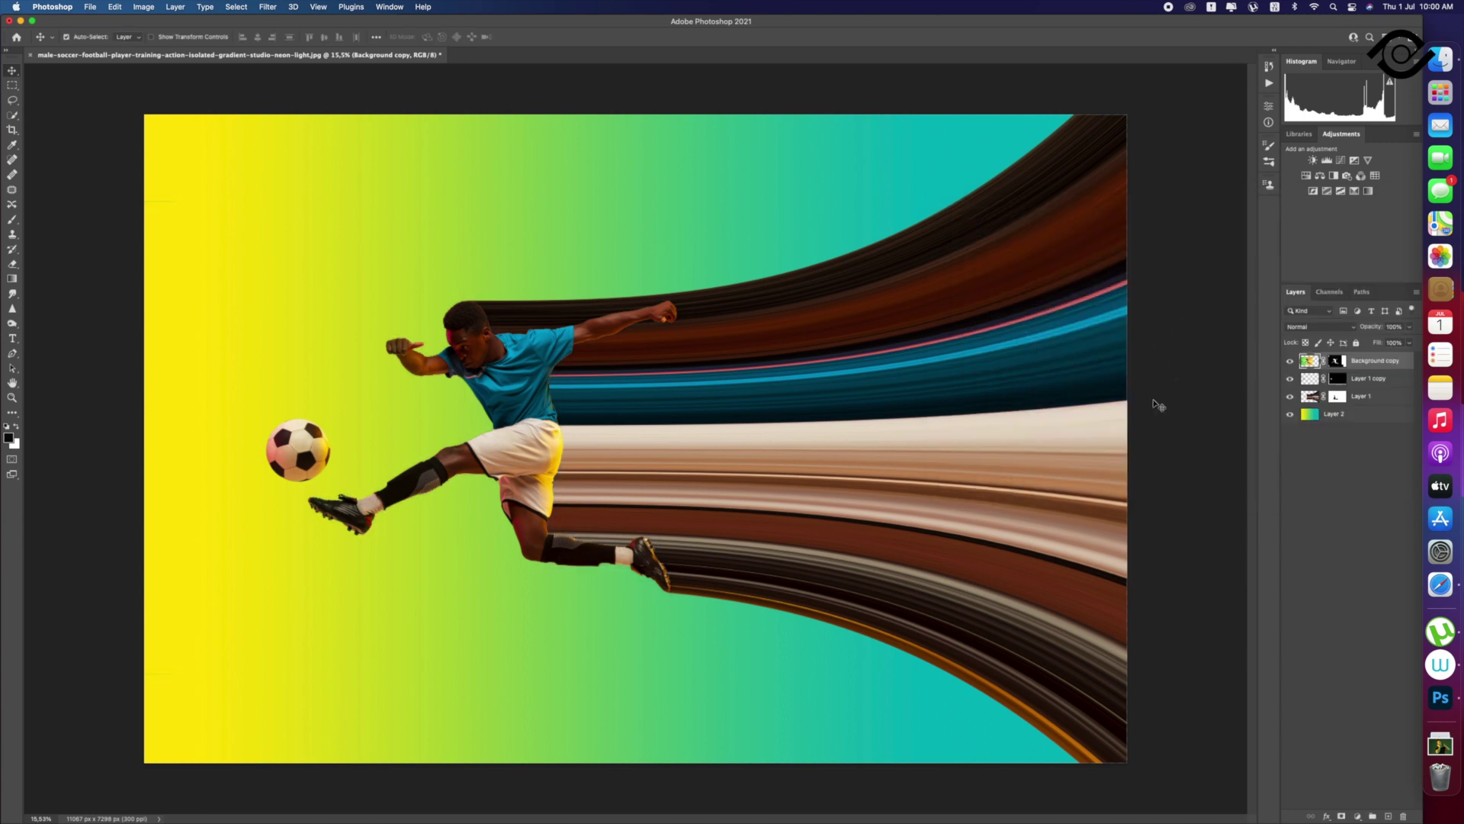
pyautogui.hotkey('ctrl', 'j')
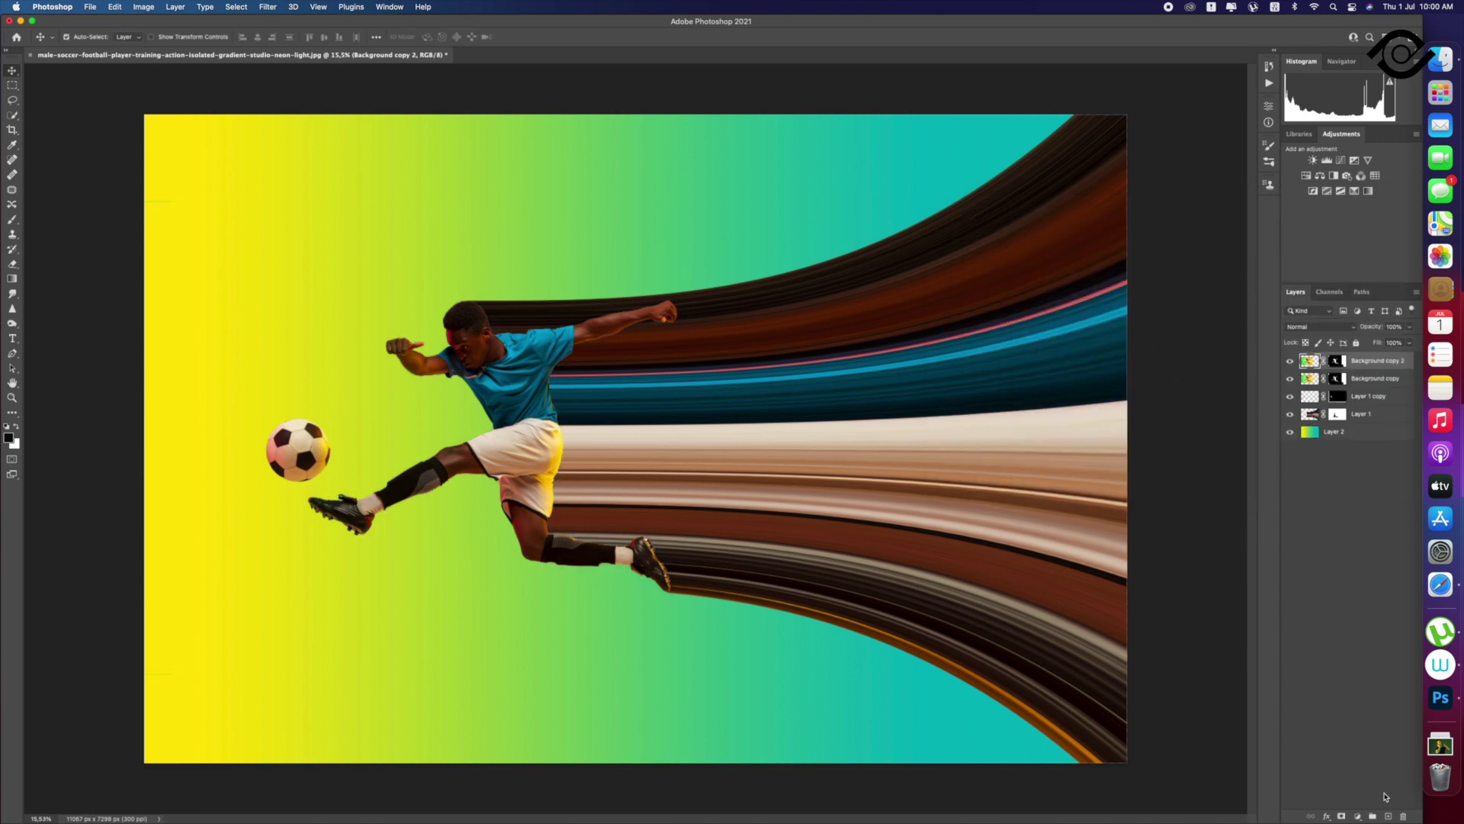
# Step: Merge the player copy into a new Layer 3 and fill the player outline with black
pyautogui.click(1389, 816)
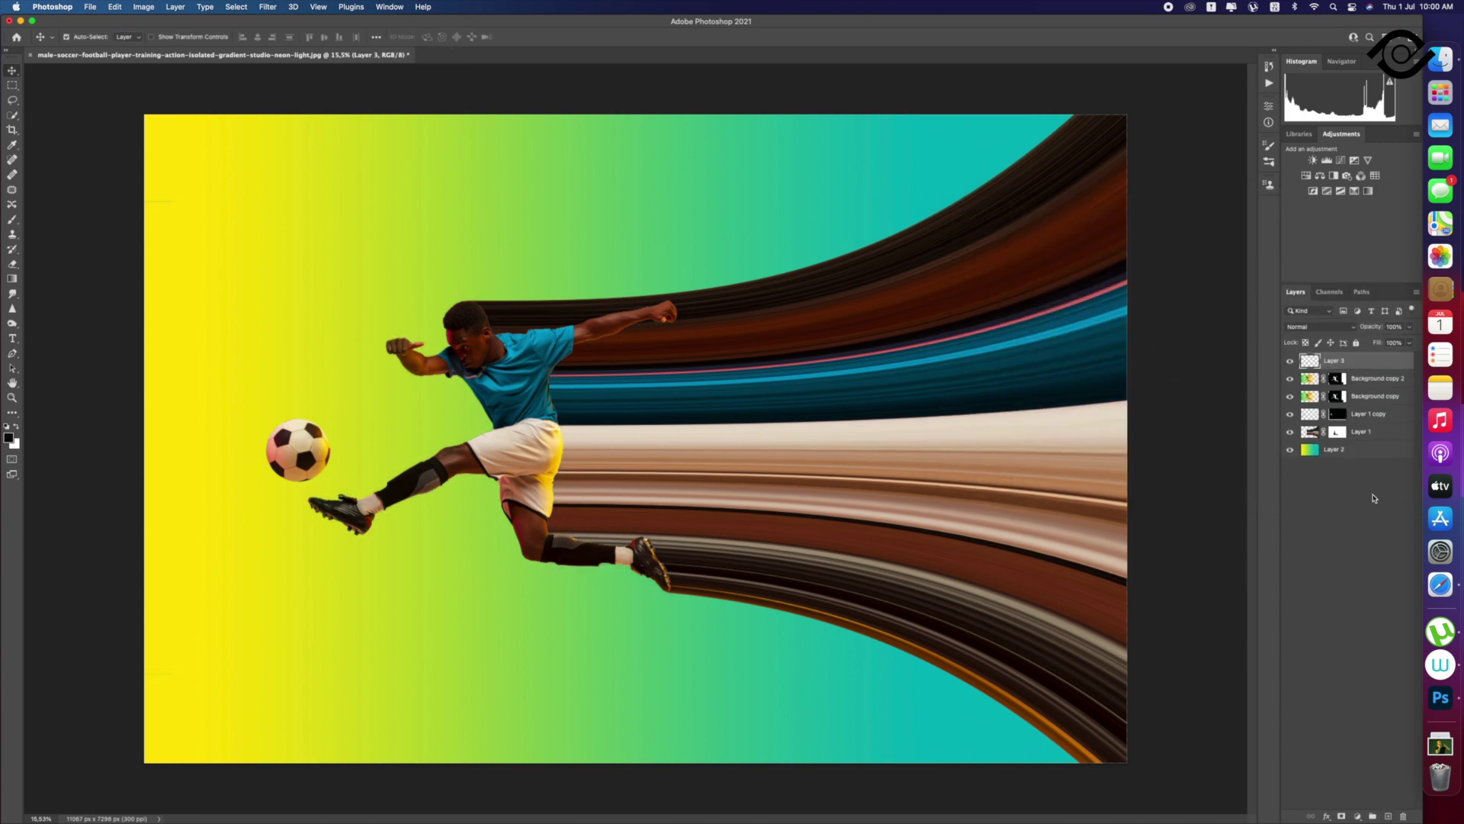
pyautogui.keyDown('shift'); pyautogui.click(1392, 381); pyautogui.keyUp('shift')
pyautogui.hotkey('ctrl', 'e')
pyautogui.keyDown('ctrl'); pyautogui.click(1310, 360); pyautogui.keyUp('ctrl')
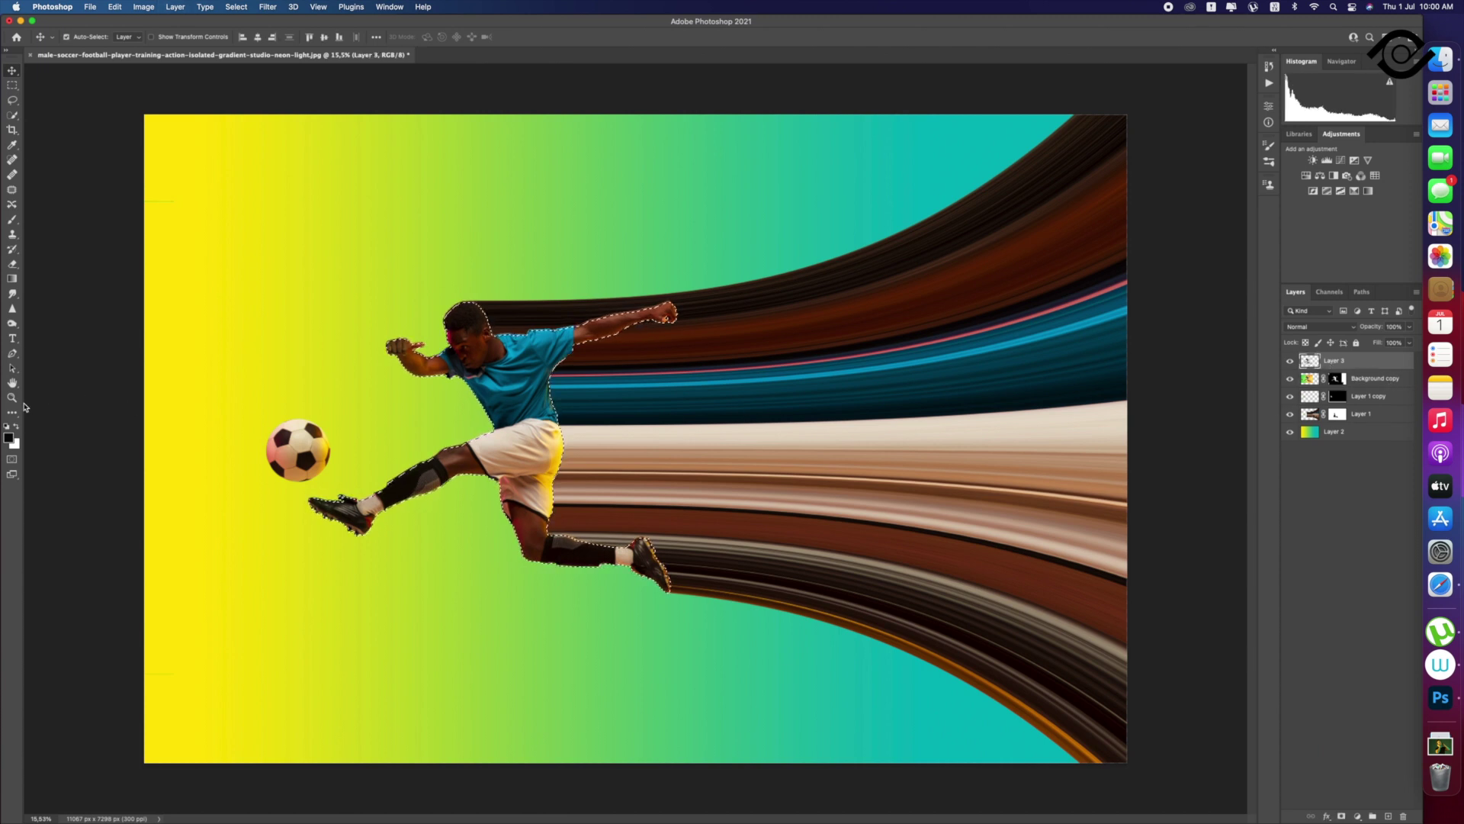
pyautogui.click(16, 427)
pyautogui.hotkey('ctrl', 'BackSpace')
pyautogui.hotkey('ctrl', 'd')
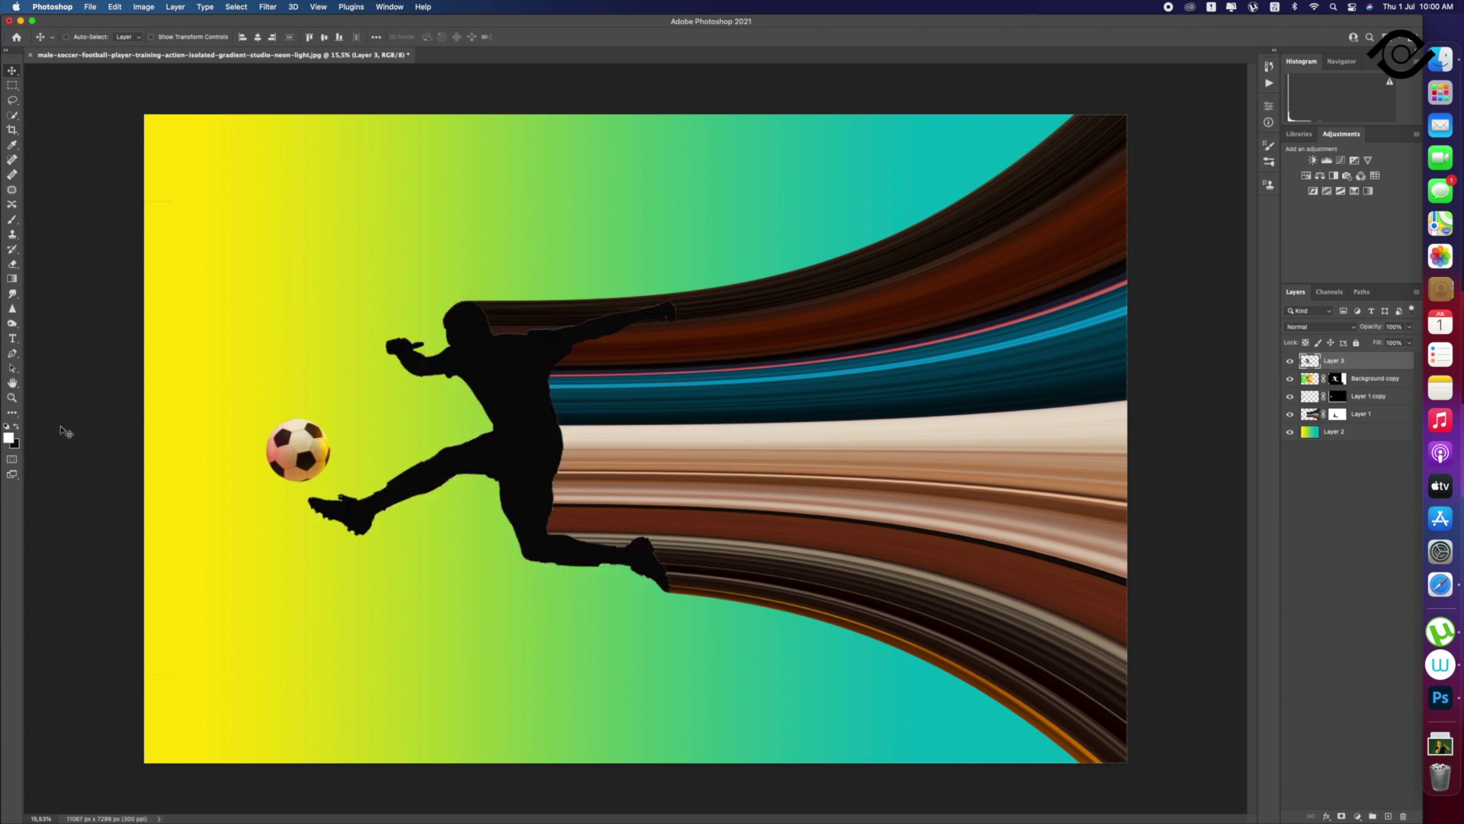
# Step: Nudge the black silhouette slightly right and move it beneath the colour player
pyautogui.moveTo(499, 462); pyautogui.dragTo(516, 462)
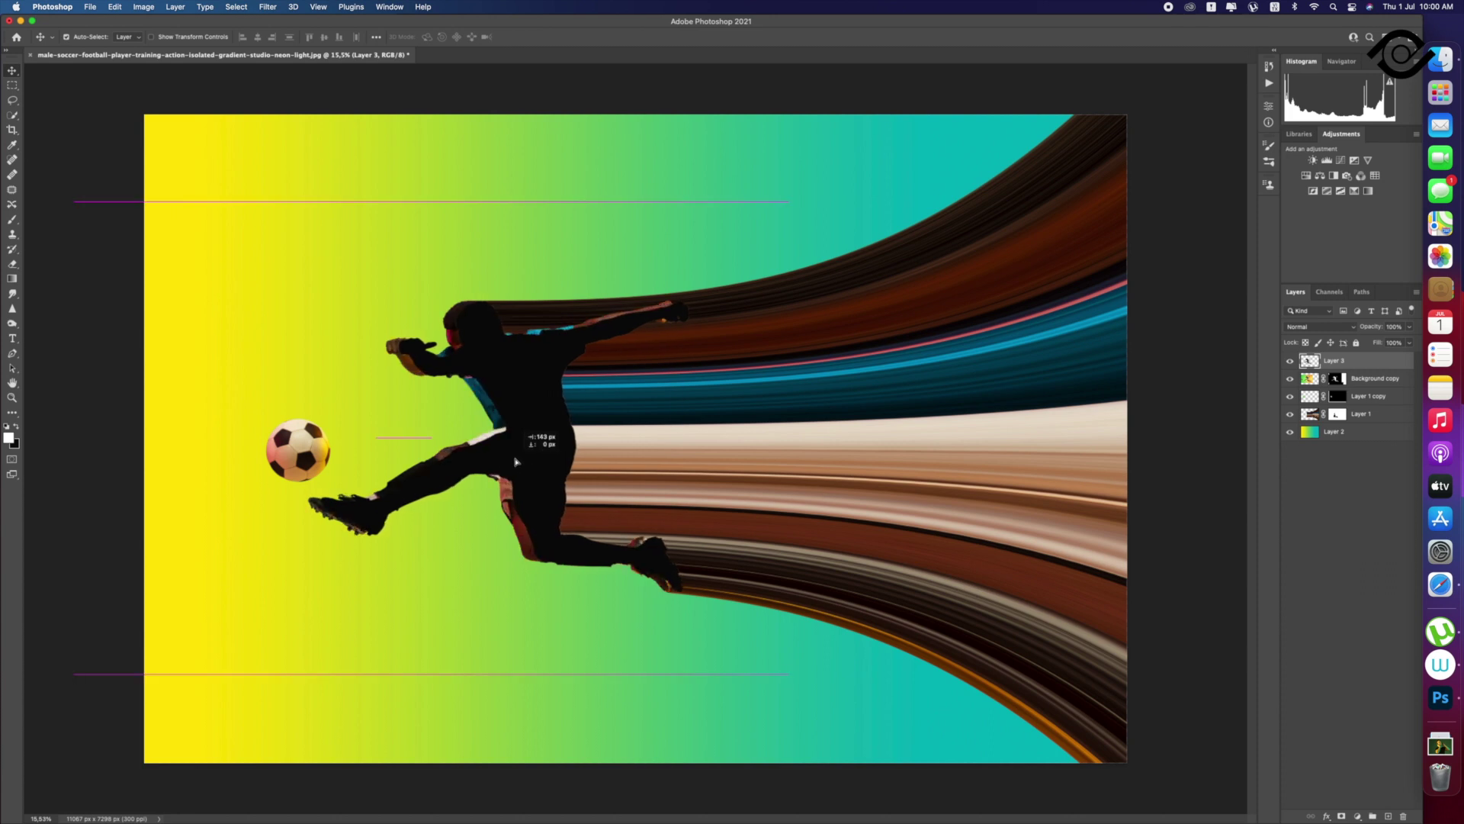
pyautogui.moveTo(515, 462); pyautogui.dragTo(518, 463)
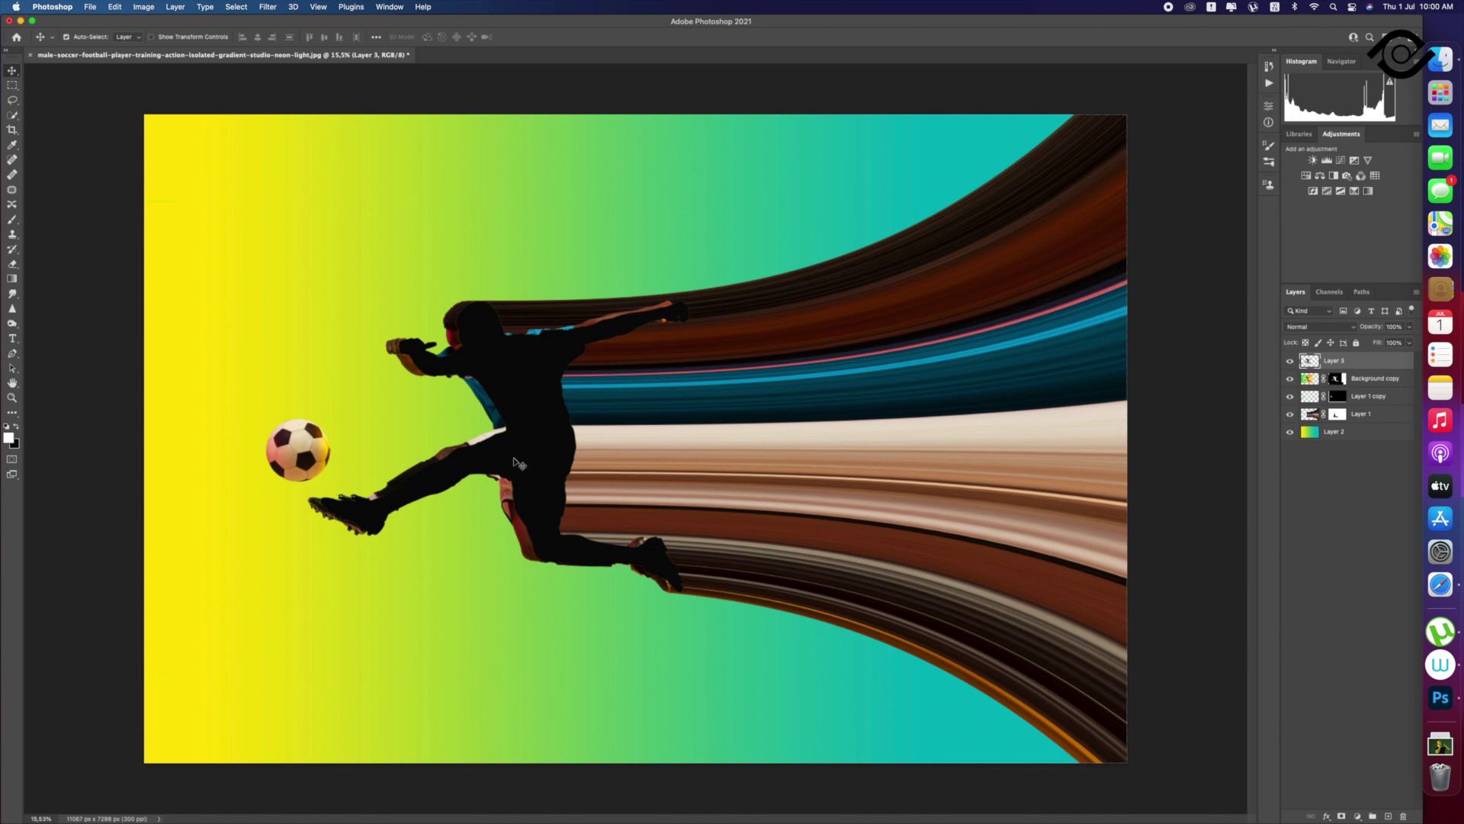
pyautogui.press('super+bracketleft')
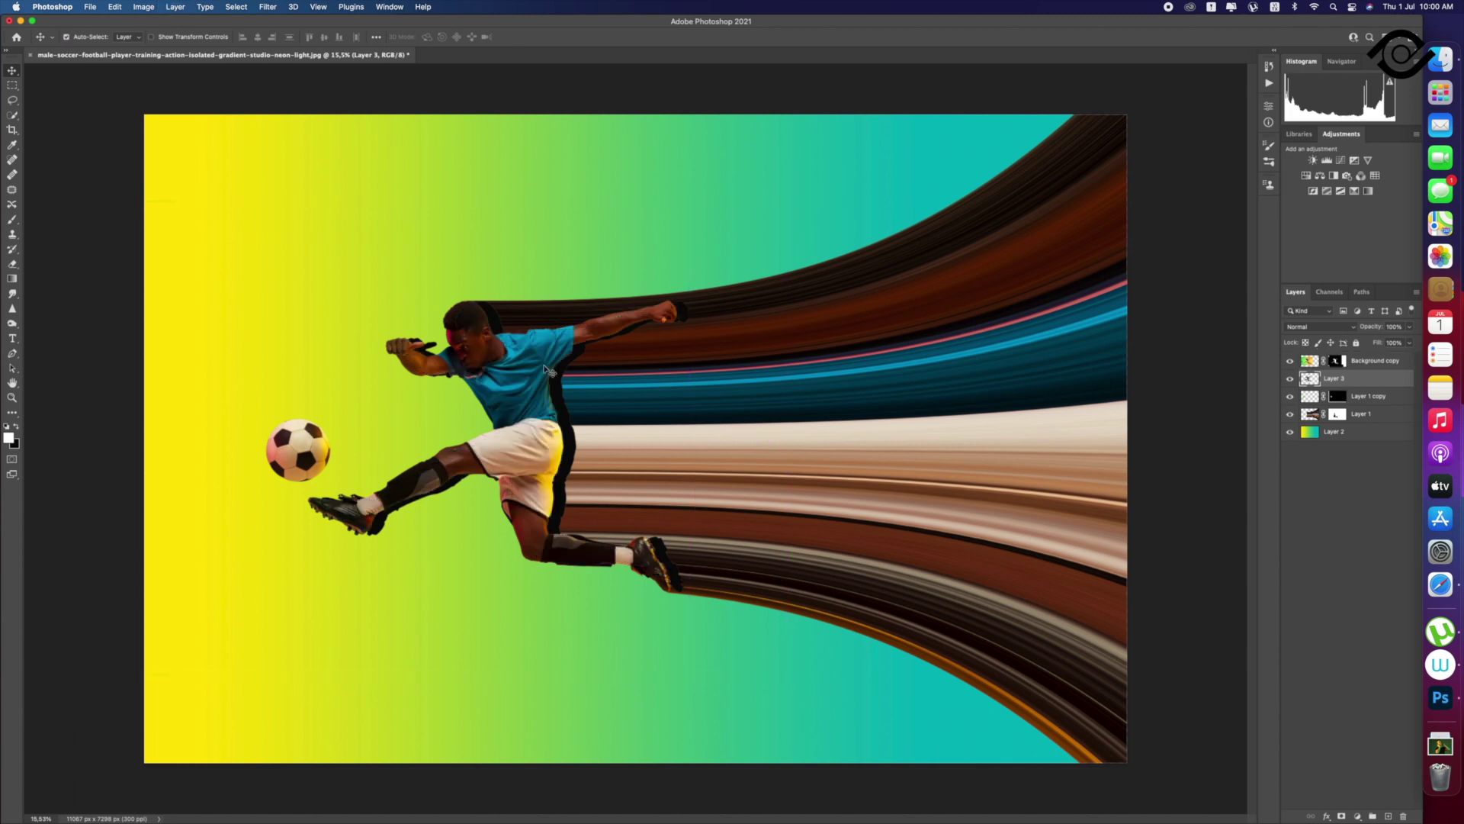
# Step: Blur the silhouette with a 95.4 px Gaussian Blur and add a layer mask
pyautogui.click(269, 7)
pyautogui.moveTo(271, 153)
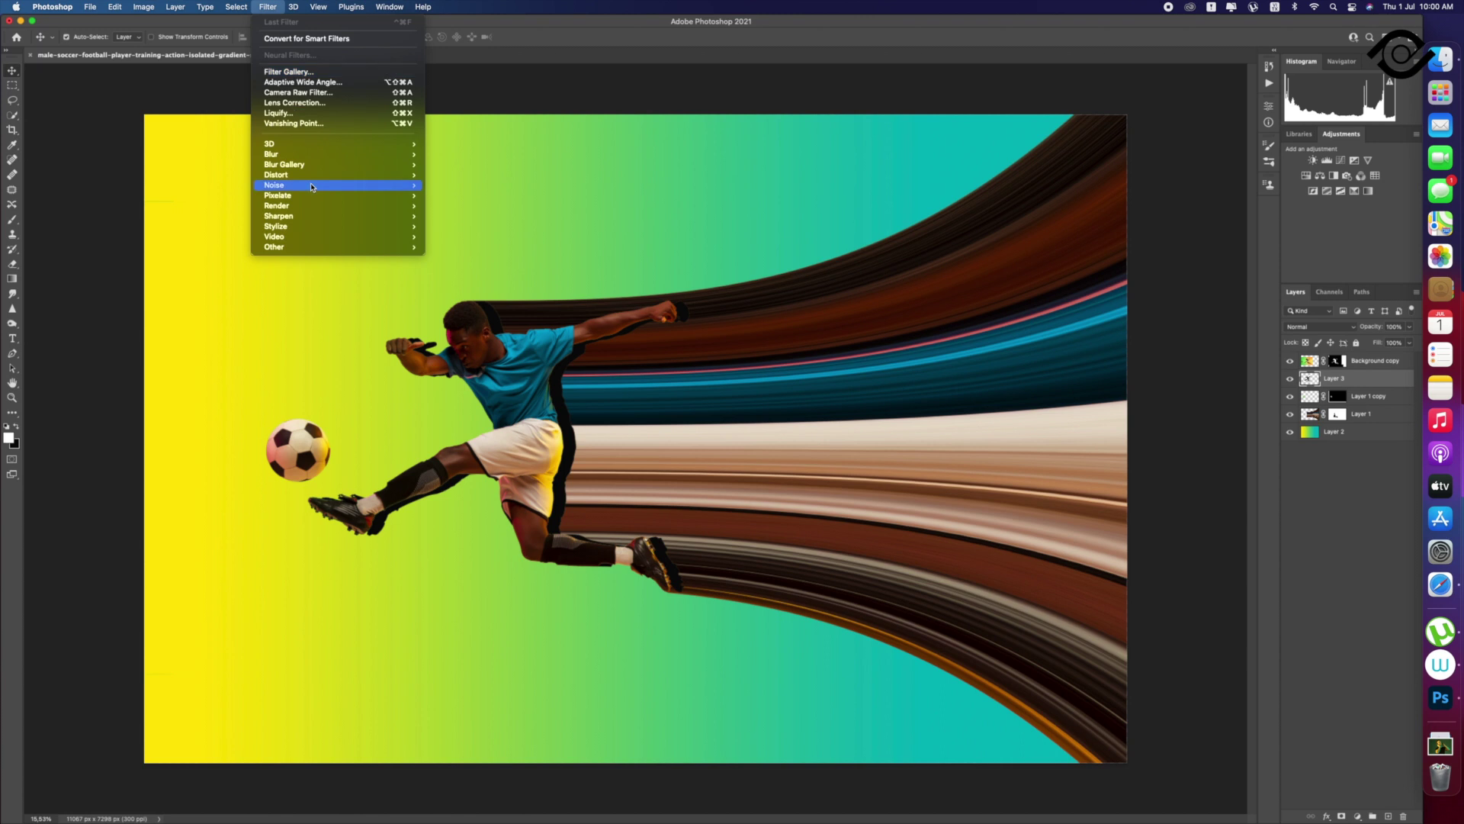
pyautogui.click(478, 197)
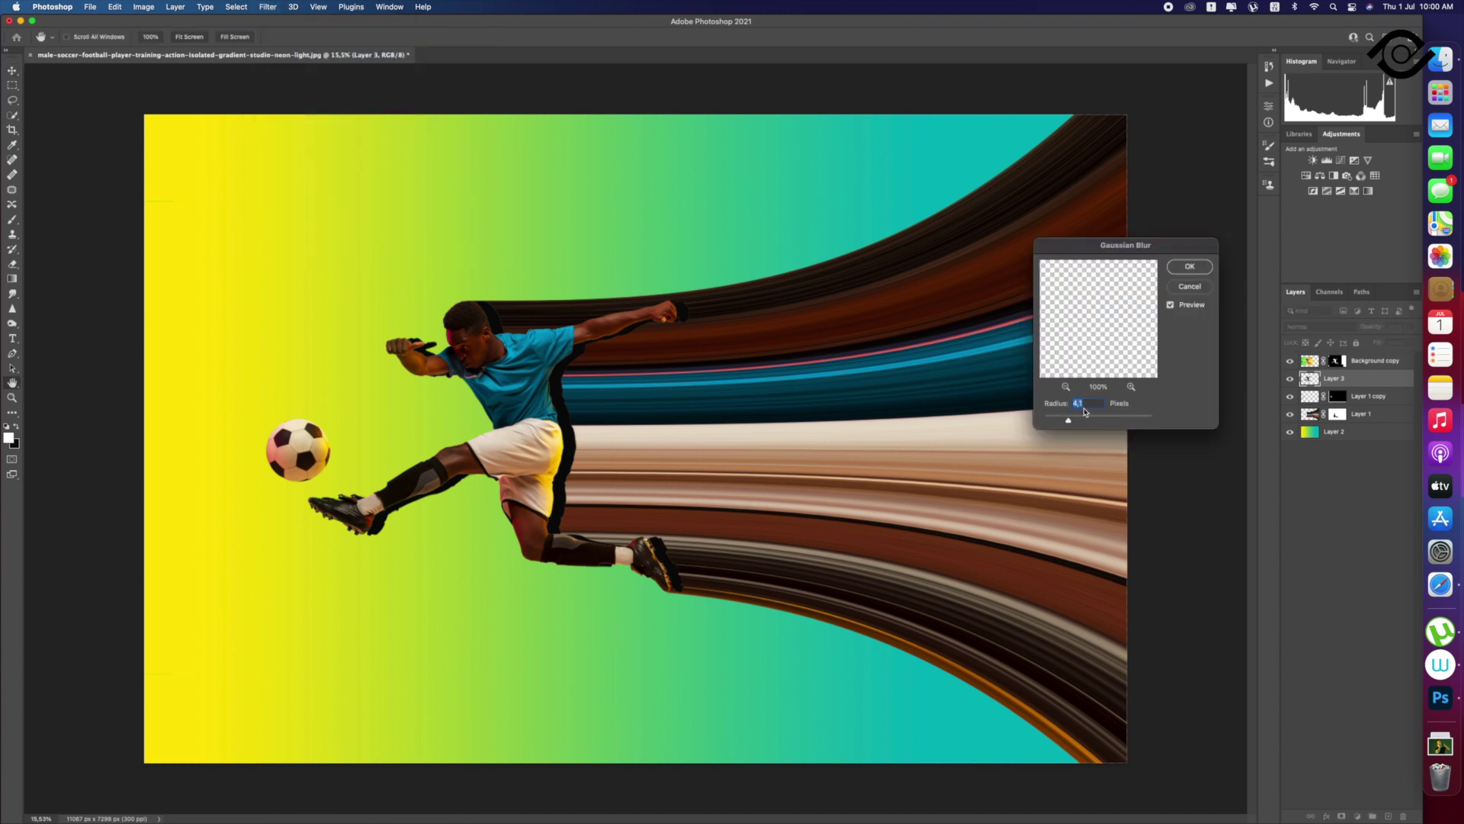
pyautogui.moveTo(1069, 419); pyautogui.dragTo(1115, 422)
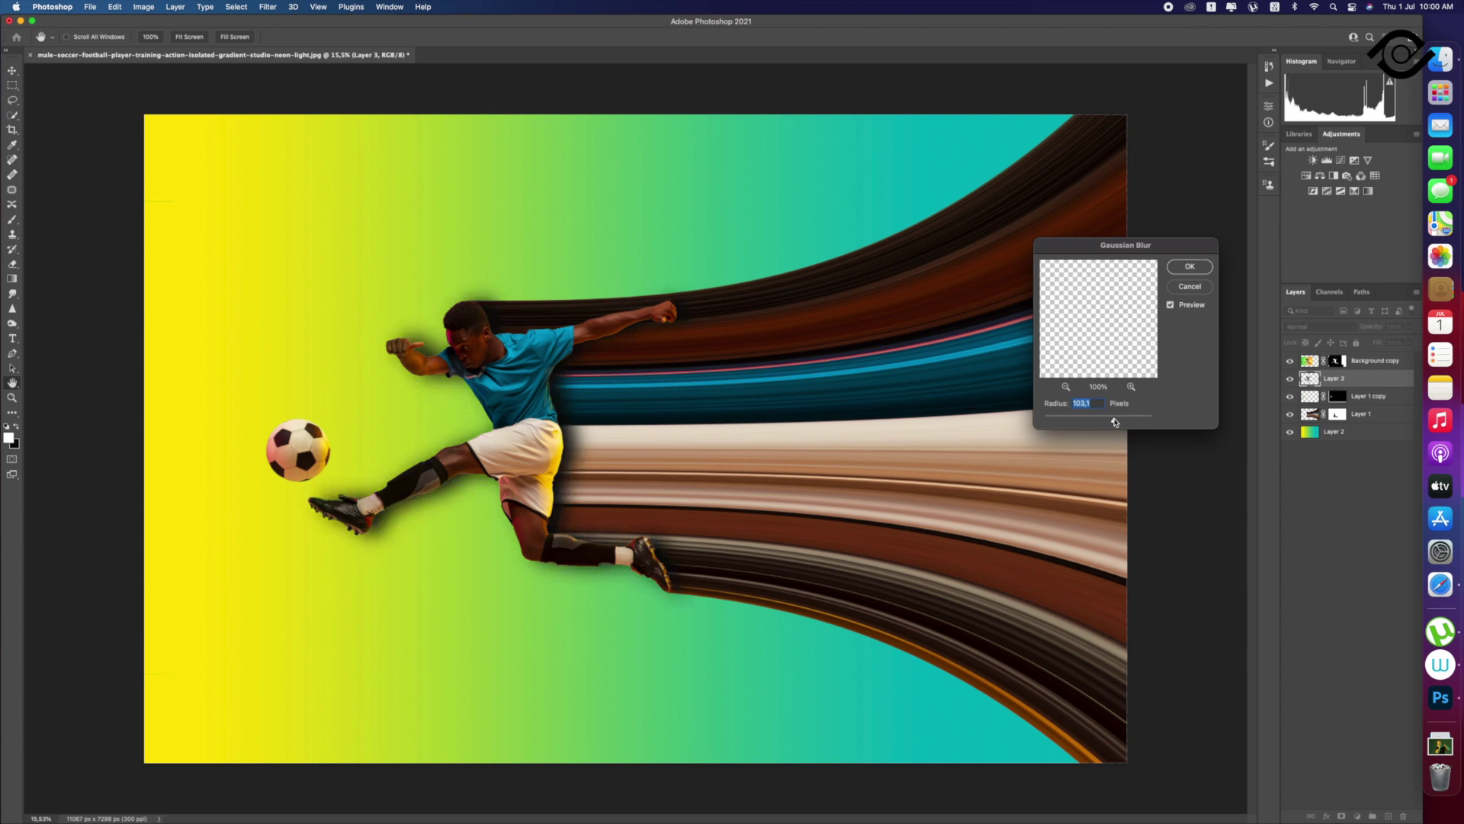
pyautogui.moveTo(1115, 422); pyautogui.dragTo(1111, 422)
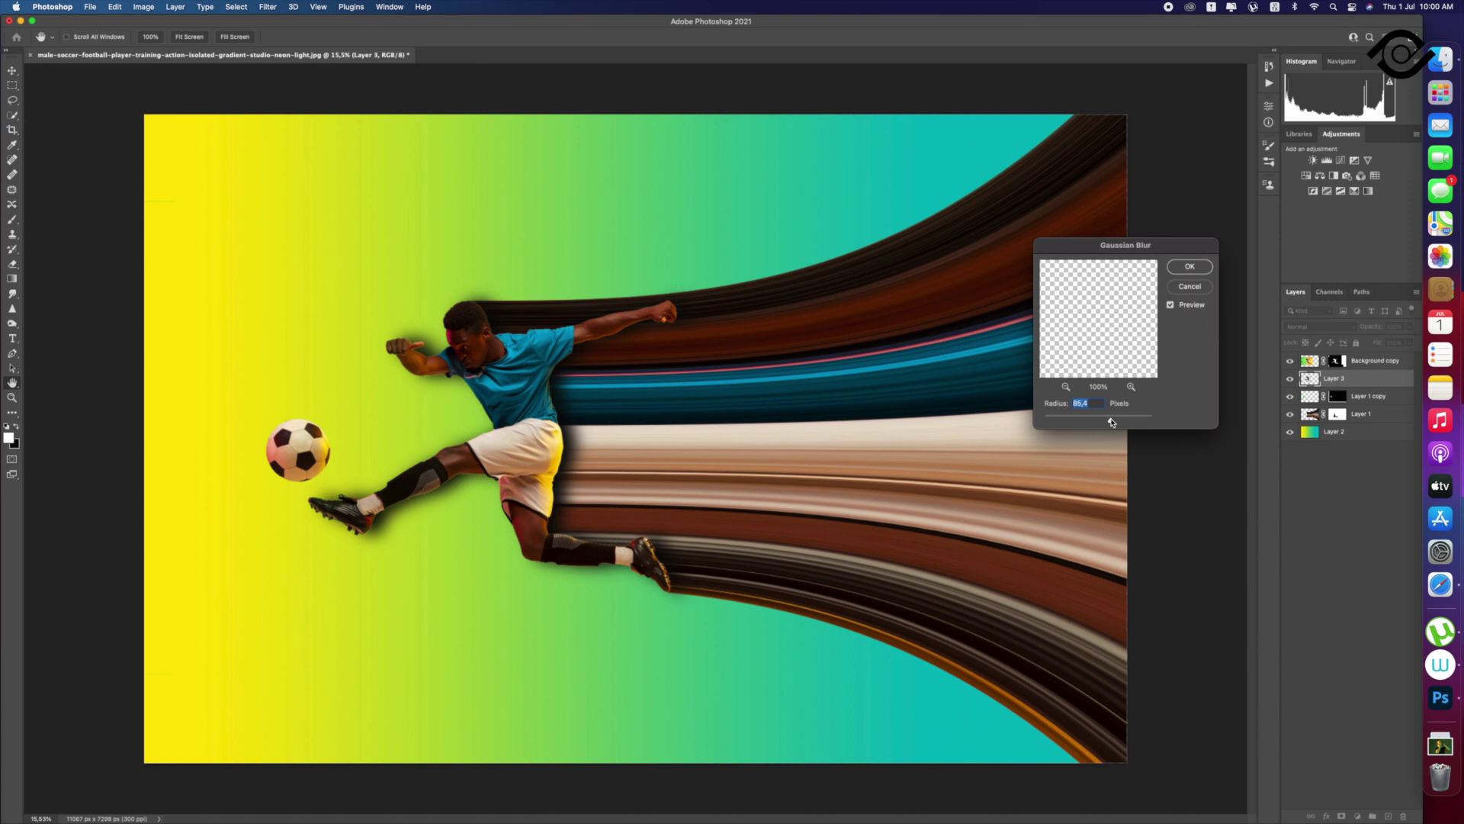
pyautogui.click(1190, 269)
pyautogui.click(1342, 817)
# Step: Paint black with a soft brush on Layer 3's mask to hide shadow around the leg, shoe and knee
pyautogui.click(12, 219)
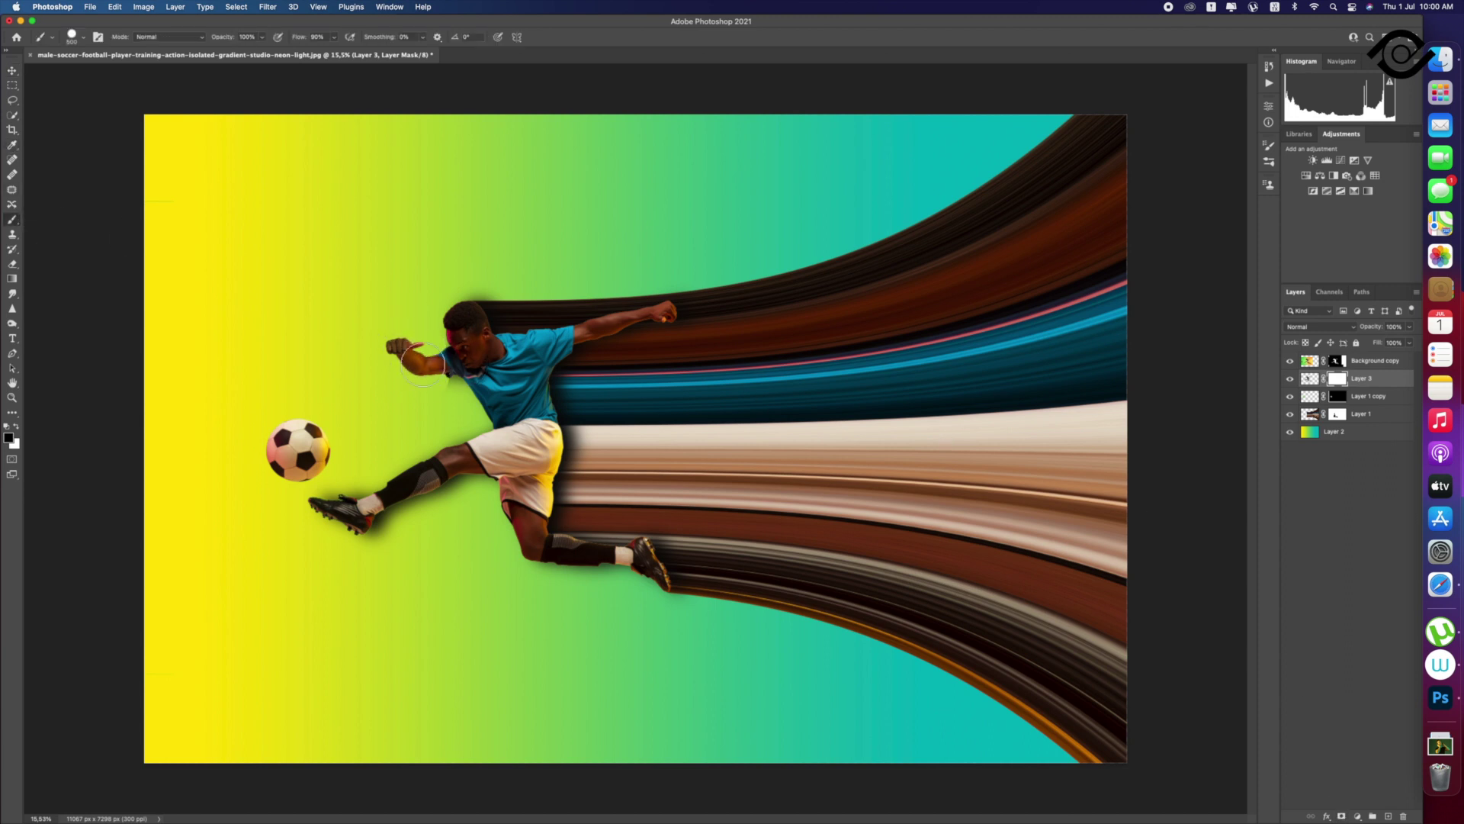
pyautogui.click(83, 37)
pyautogui.doubleClick(68, 179)
pyautogui.moveTo(442, 457)
pyautogui.mouseDown()
pyautogui.moveTo(347, 530)
pyautogui.moveTo(385, 498)
pyautogui.mouseUp()
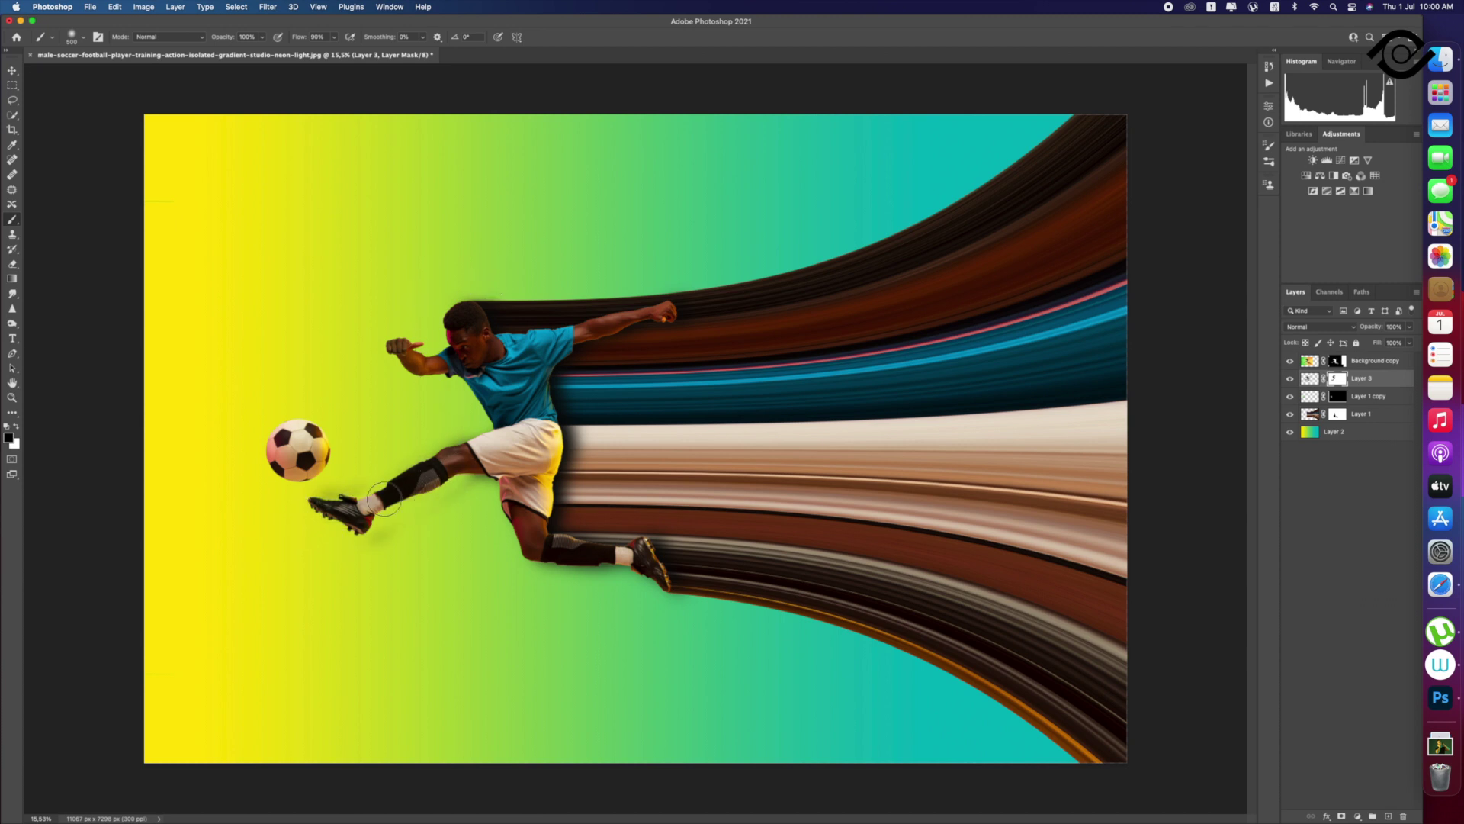
pyautogui.moveTo(500, 486)
pyautogui.mouseDown()
pyautogui.moveTo(557, 565)
pyautogui.moveTo(655, 593)
pyautogui.moveTo(543, 567)
pyautogui.mouseUp()
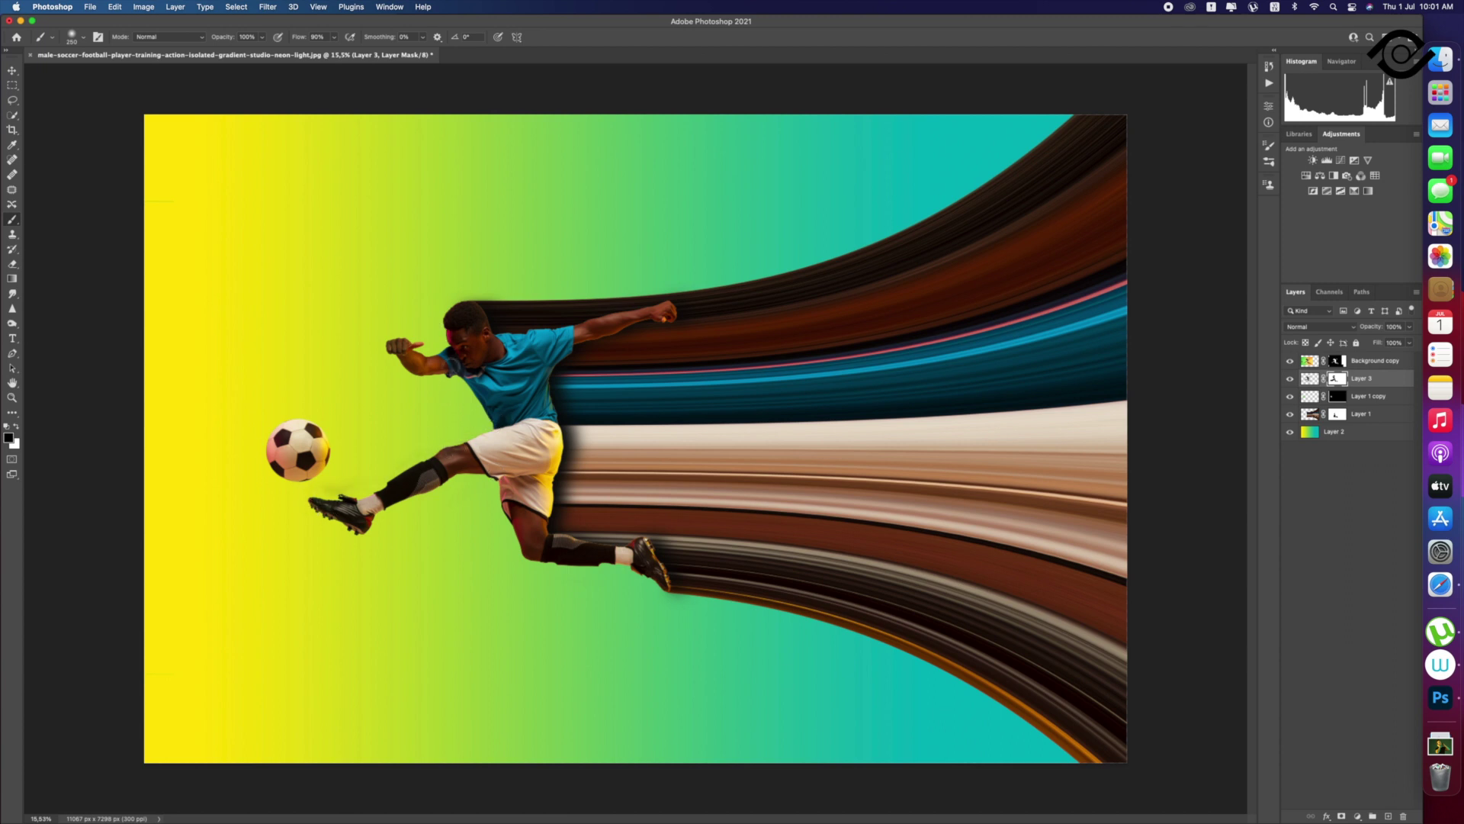
pyautogui.press('z')
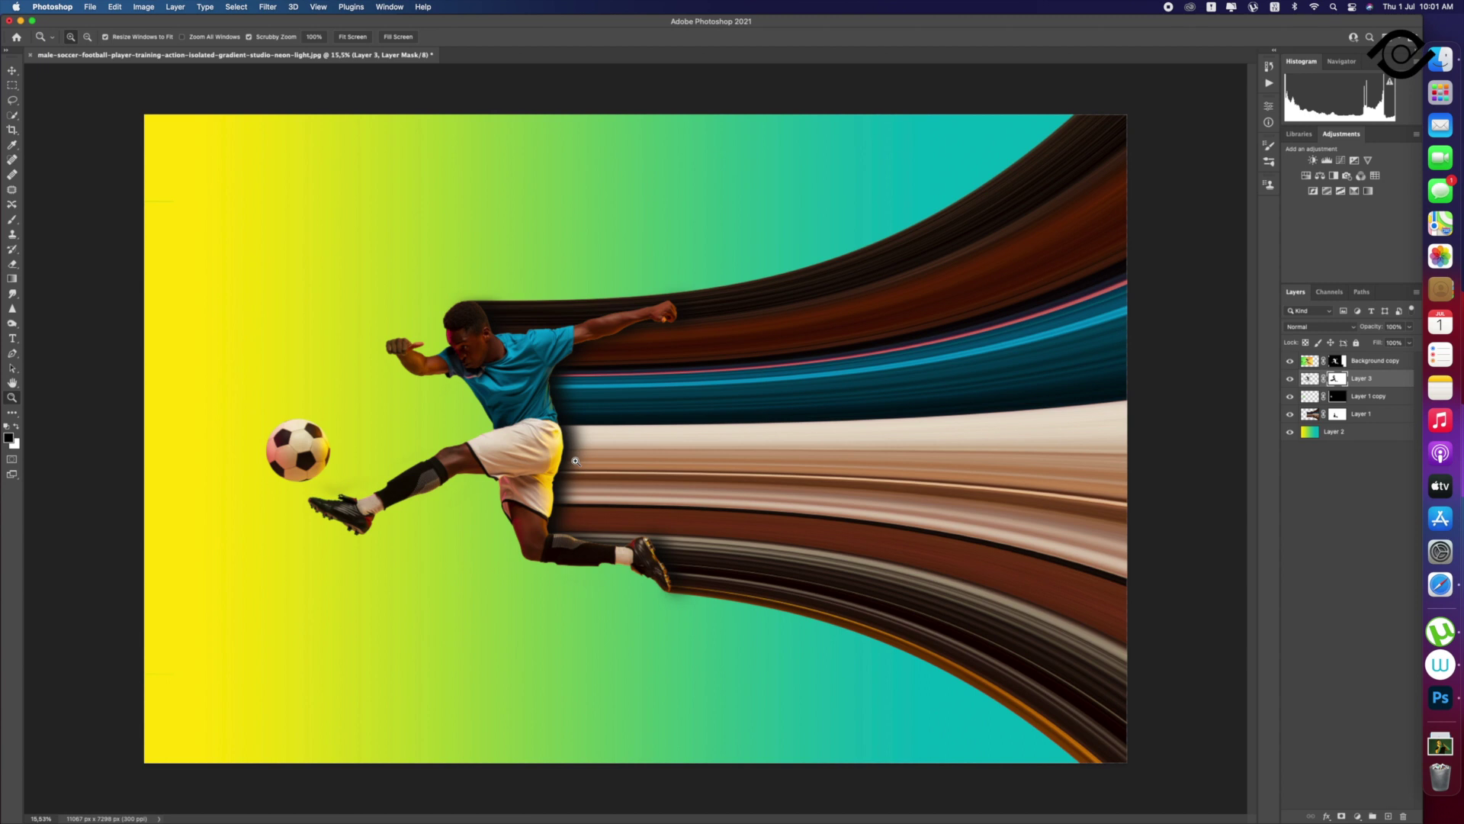
pyautogui.scroll(-3, 576, 461)
pyautogui.press('v')
pyautogui.press('z')
pyautogui.scroll(3, 637, 467)
pyautogui.press('v')
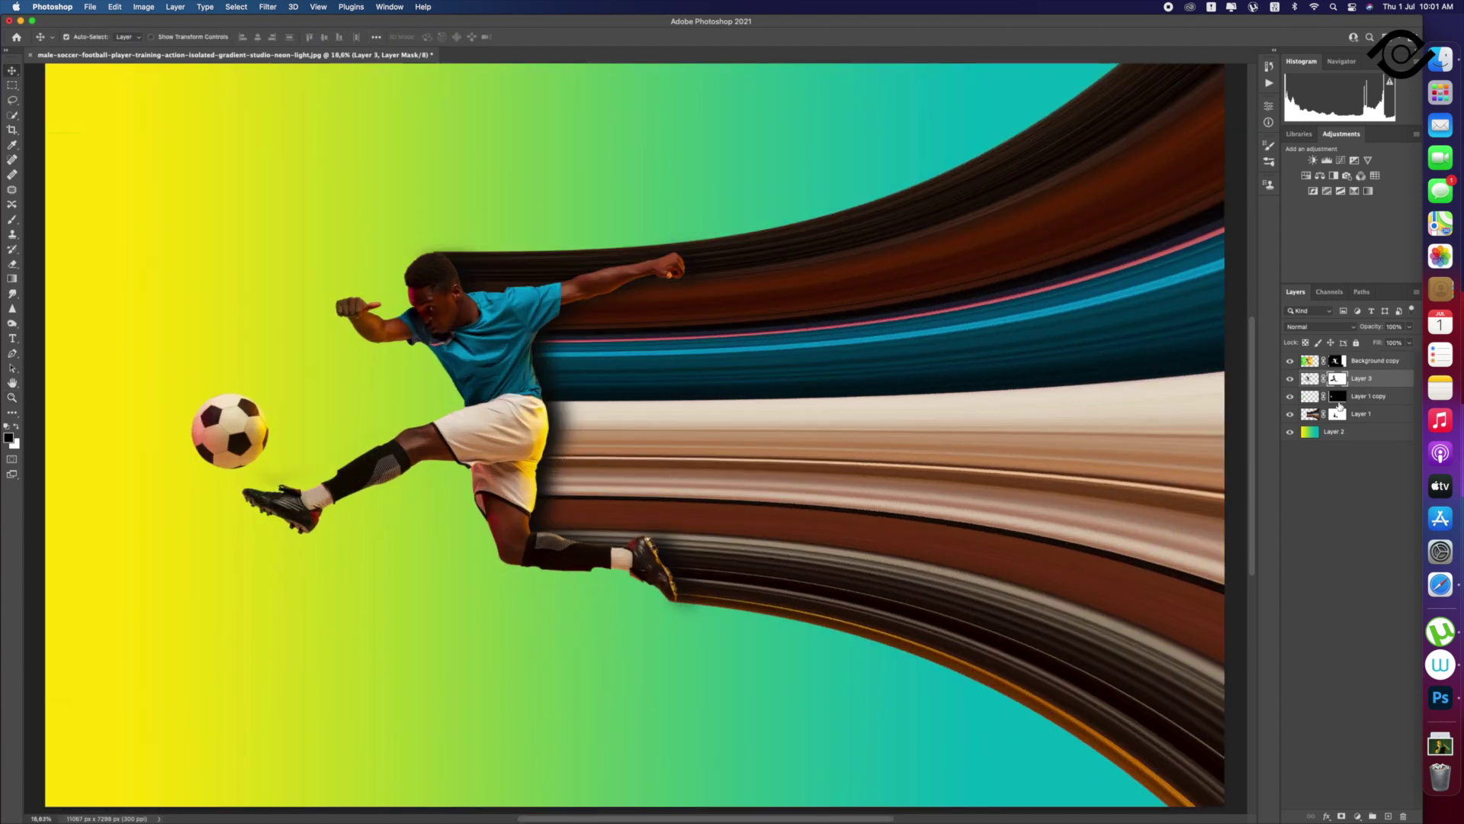
# Step: Liquify Layer 3's shadow pixels with Show Backdrop off and a larger brush, pushing the legs
pyautogui.click(1309, 379)
pyautogui.click(267, 7)
pyautogui.click(305, 112)
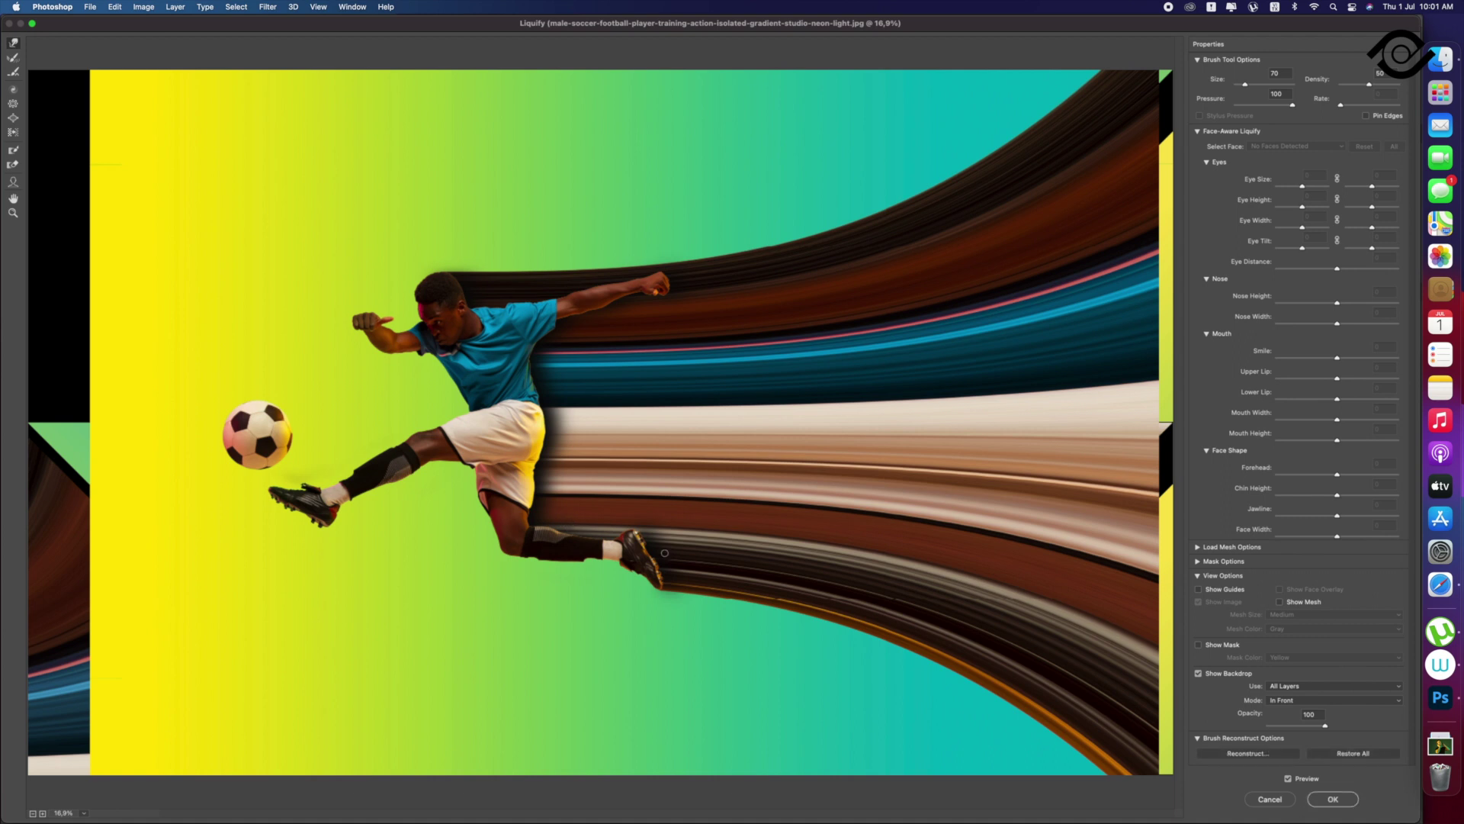
pyautogui.click(1198, 674)
pyautogui.press('super+z')
pyautogui.press(']')
pyautogui.press(']')
pyautogui.moveTo(557, 535)
pyautogui.mouseDown()
pyautogui.moveTo(618, 547)
pyautogui.moveTo(537, 519)
pyautogui.mouseUp()
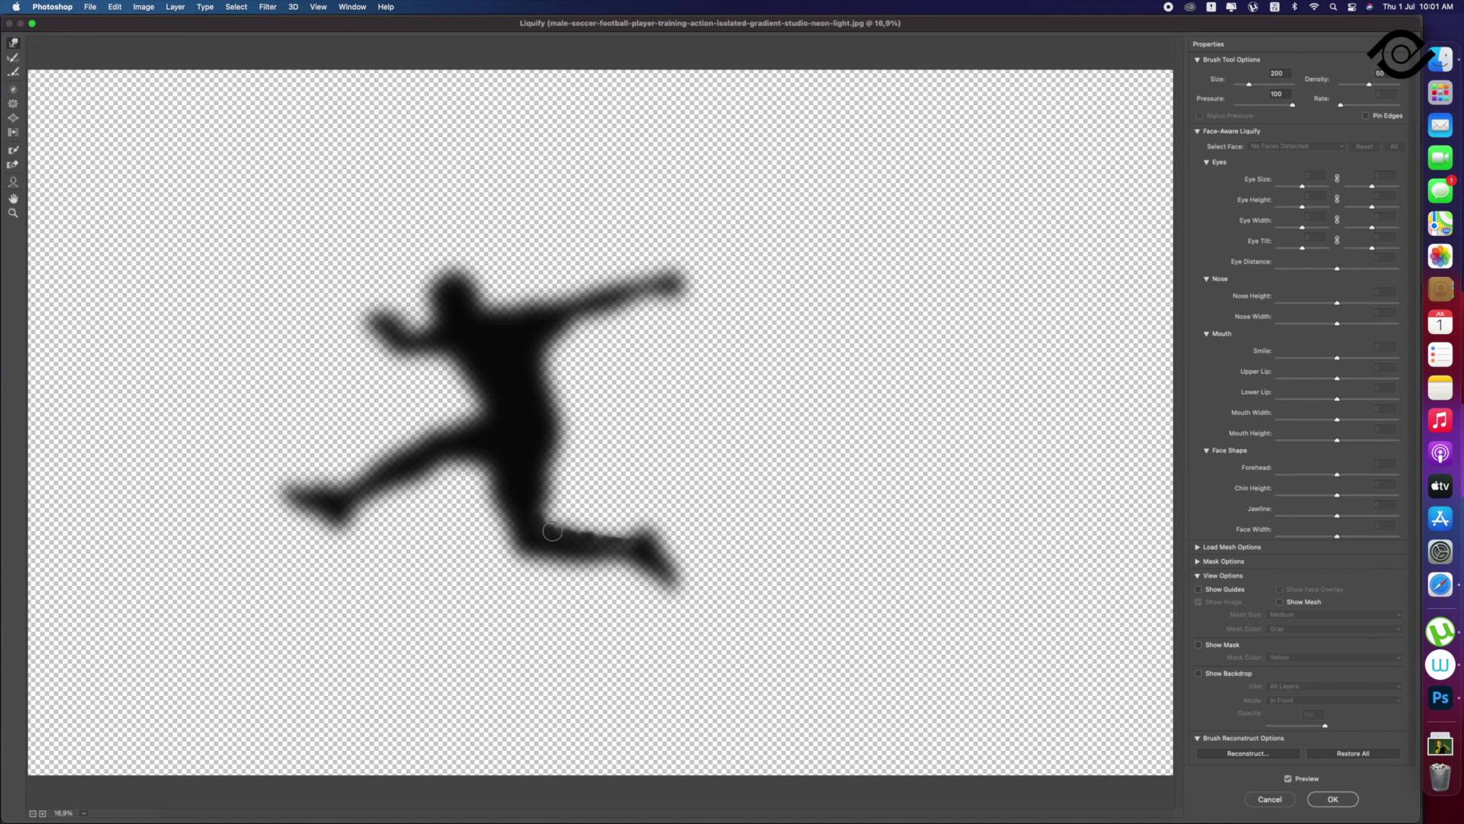
pyautogui.click(1334, 799)
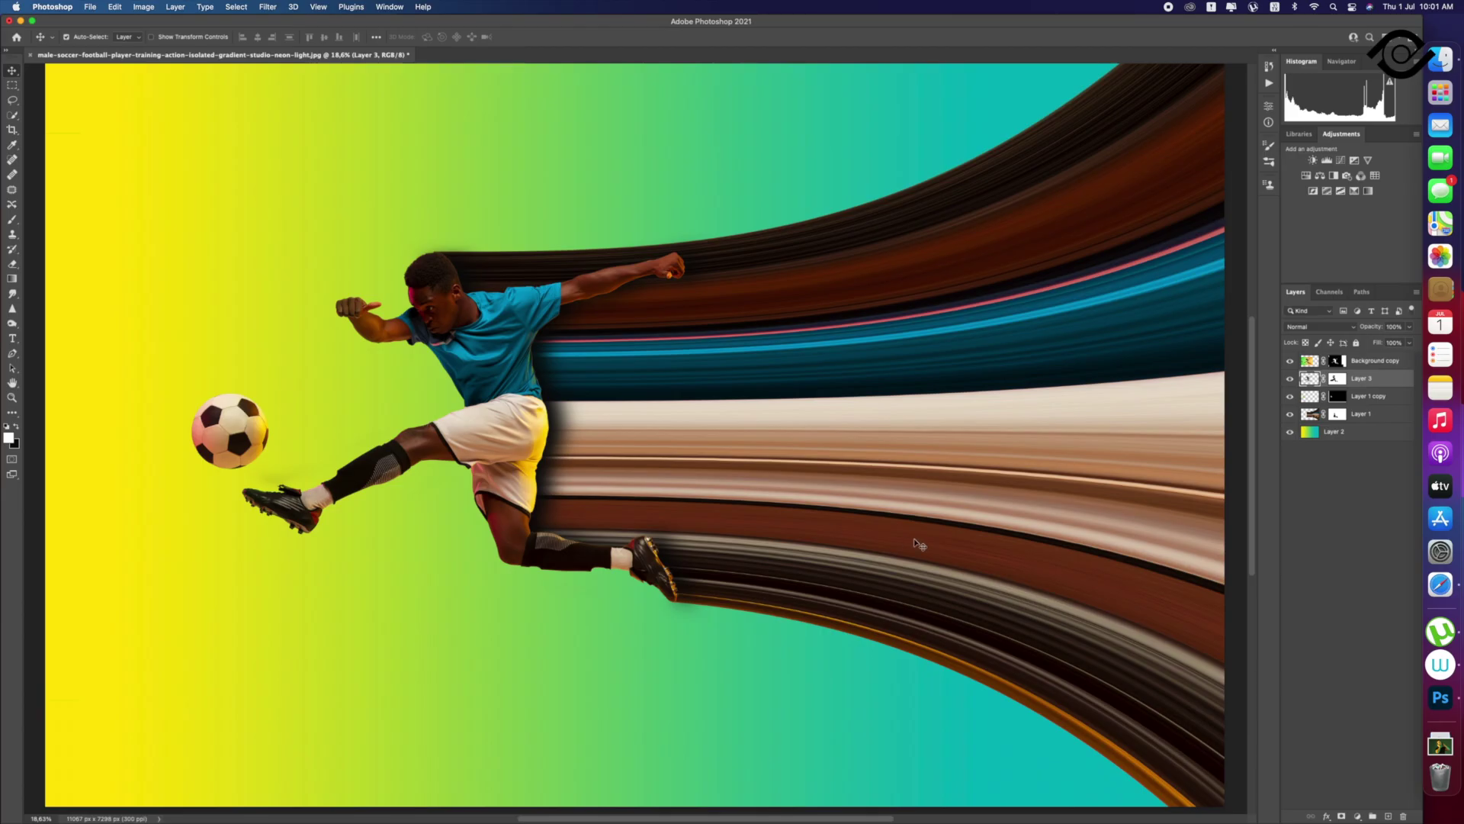
# Step: Target Layer 3's mask with a black brush at lowered opacity for softer masking
pyautogui.click(1338, 378)
pyautogui.press('x')
pyautogui.click(12, 220)
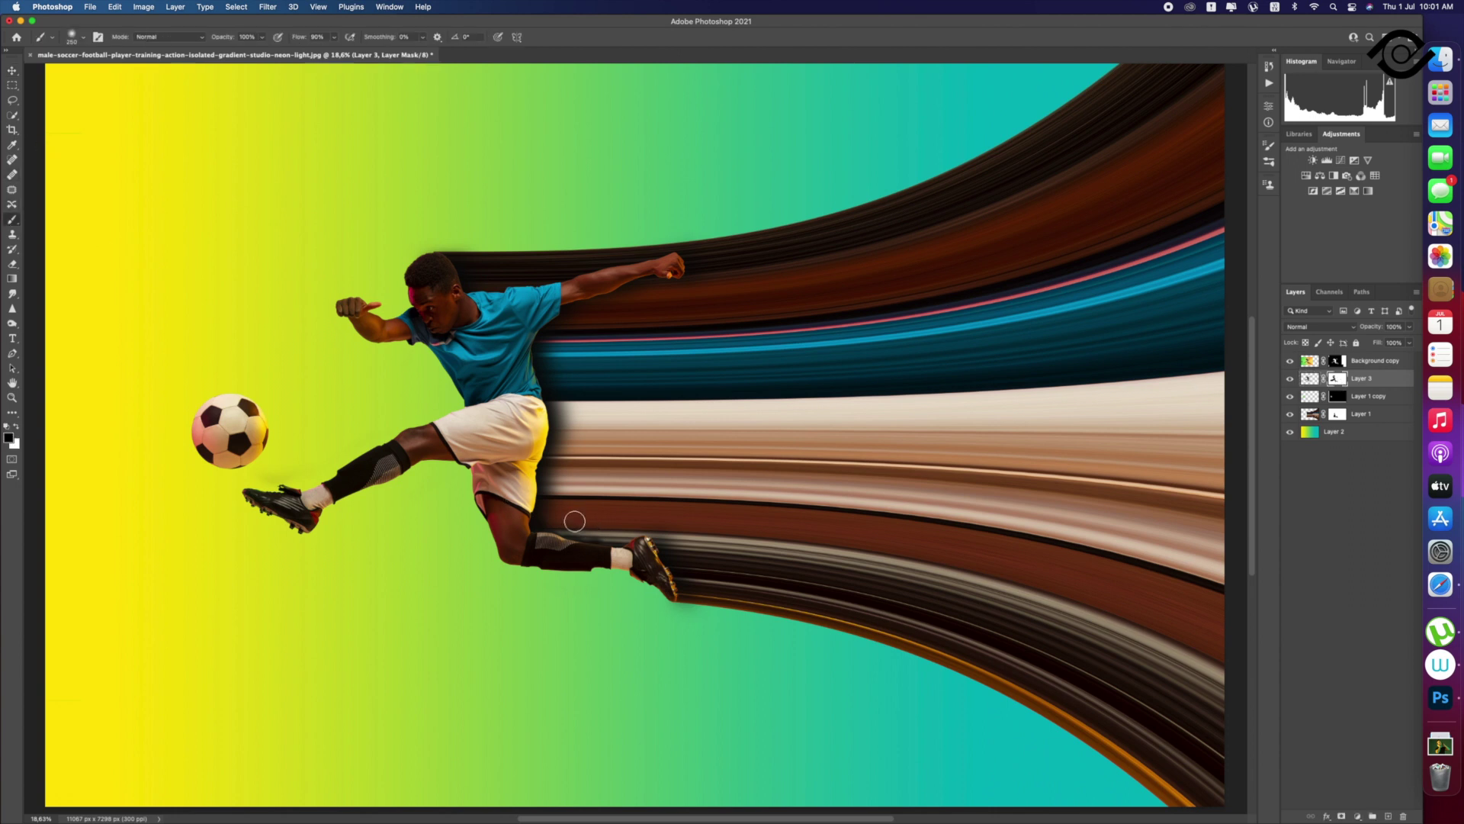
pyautogui.press('2')
pyautogui.press('2')
pyautogui.press('z')
pyautogui.scroll(-5, 640, 515)
# Step: Add a new empty Layer 4 directly above the gradient Layer 2
pyautogui.hotkey('alt', ',')
pyautogui.click(1388, 816)
pyautogui.scroll(5, 678, 534)
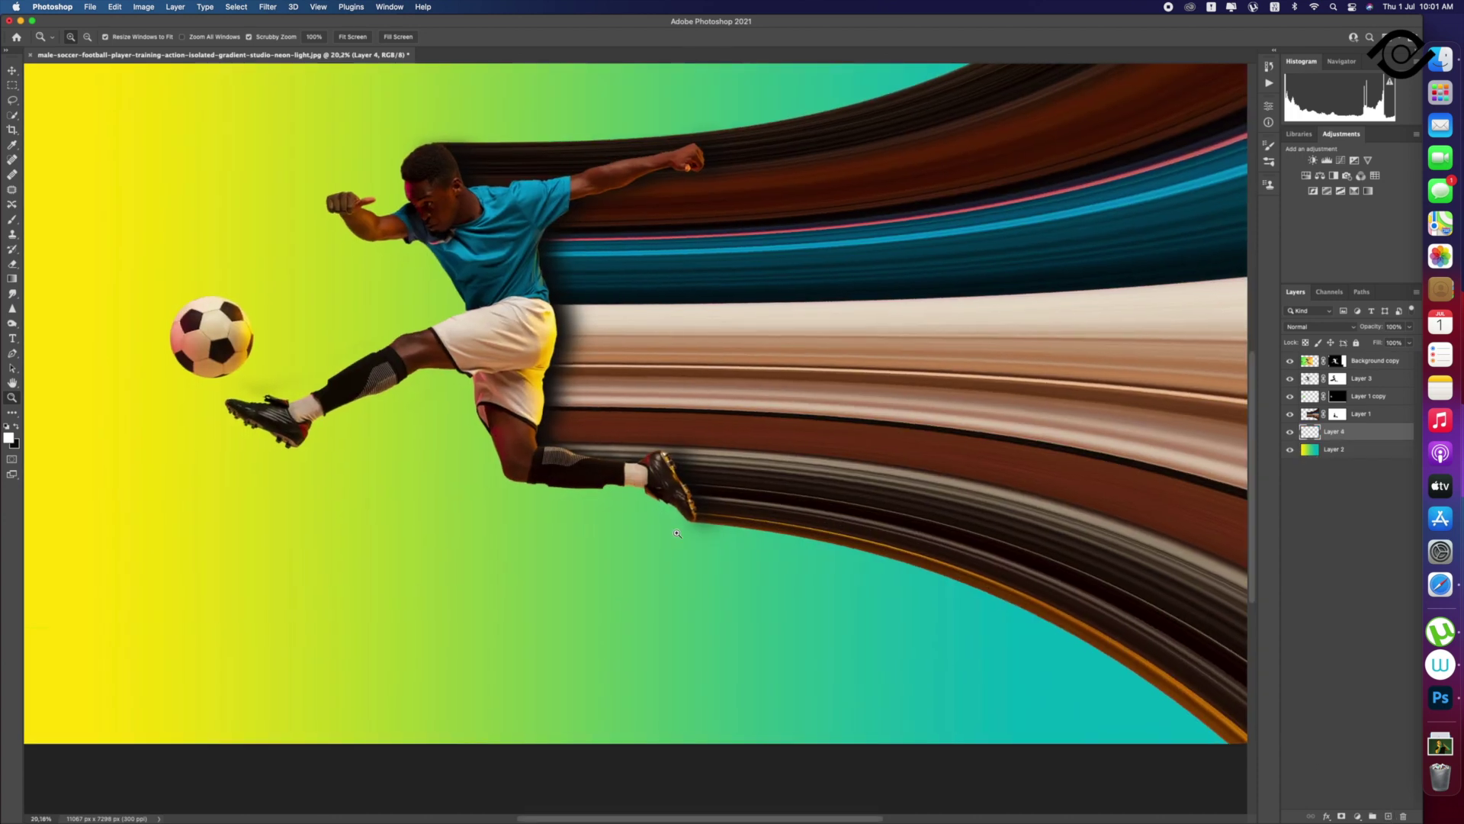
pyautogui.scroll(-2, 615, 455)
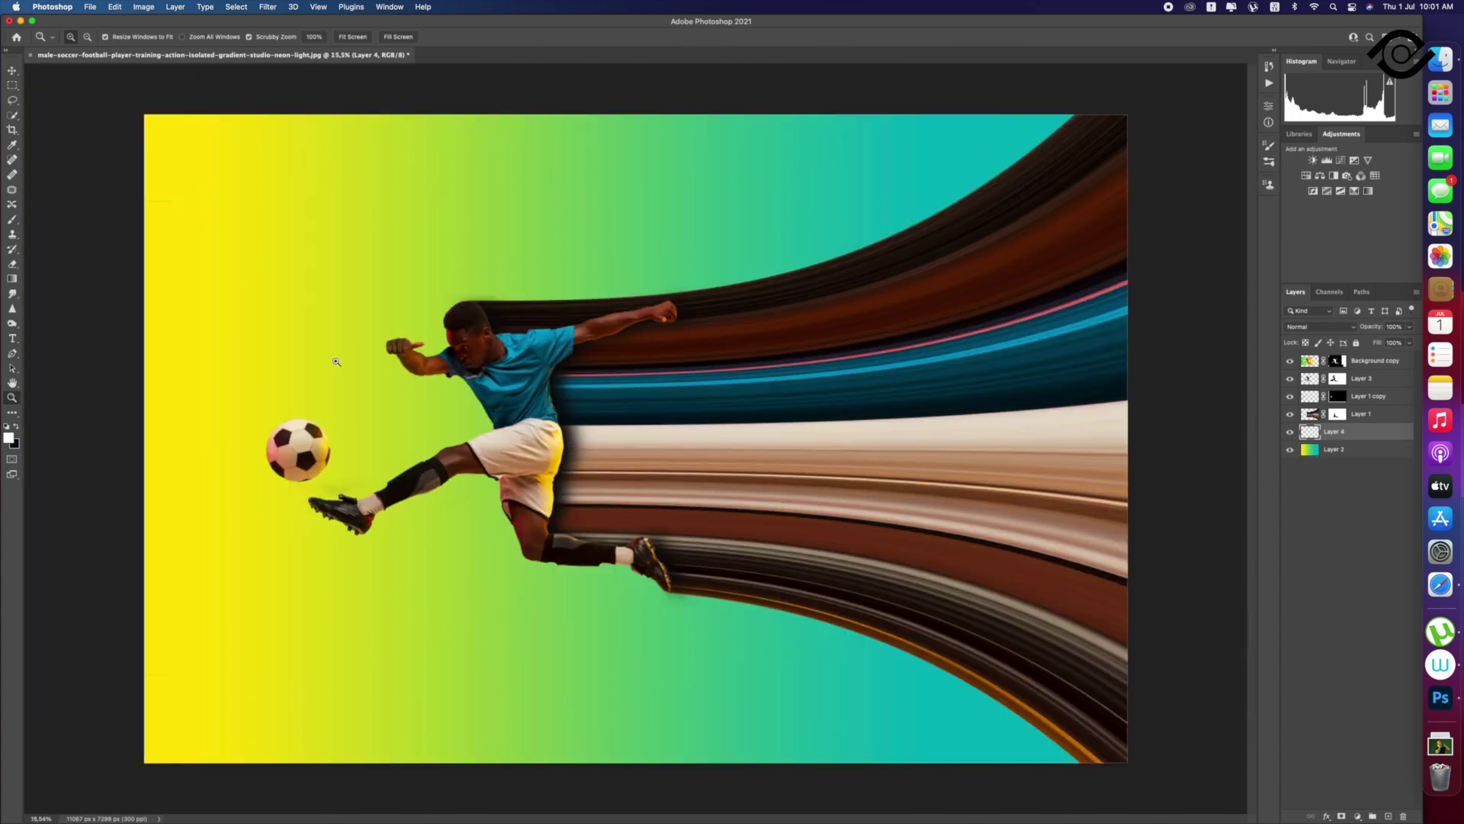
pyautogui.click(13, 84)
# Step: Fill a thin elliptical selection with black below the player's feet and nudge it into place
pyautogui.click(73, 96)
pyautogui.moveTo(326, 611)
pyautogui.mouseDown()
pyautogui.moveTo(693, 624)
pyautogui.moveTo(686, 636)
pyautogui.mouseUp()
pyautogui.press('v')
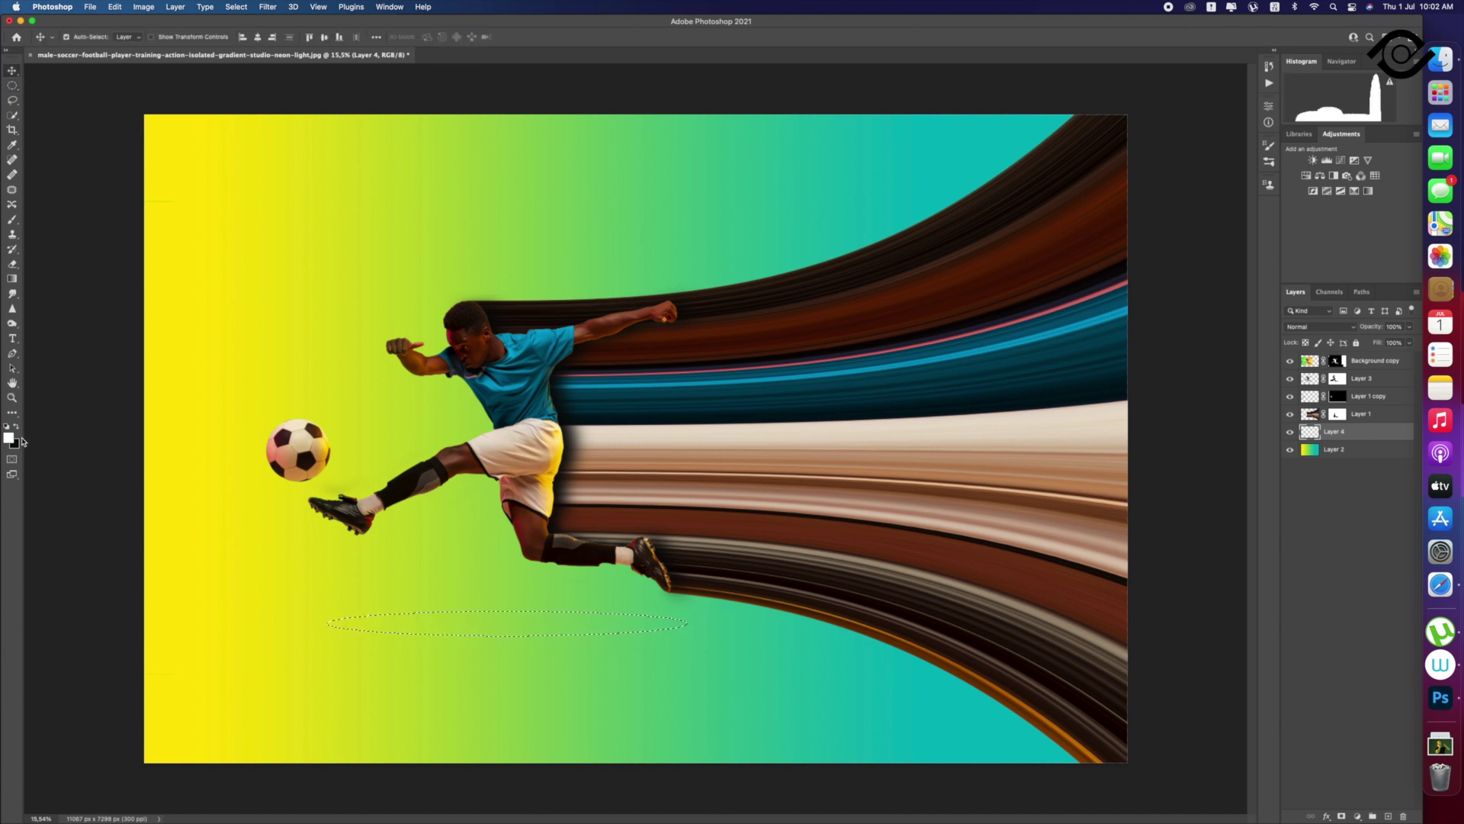
pyautogui.press('super+BackSpace')
pyautogui.press('super+d')
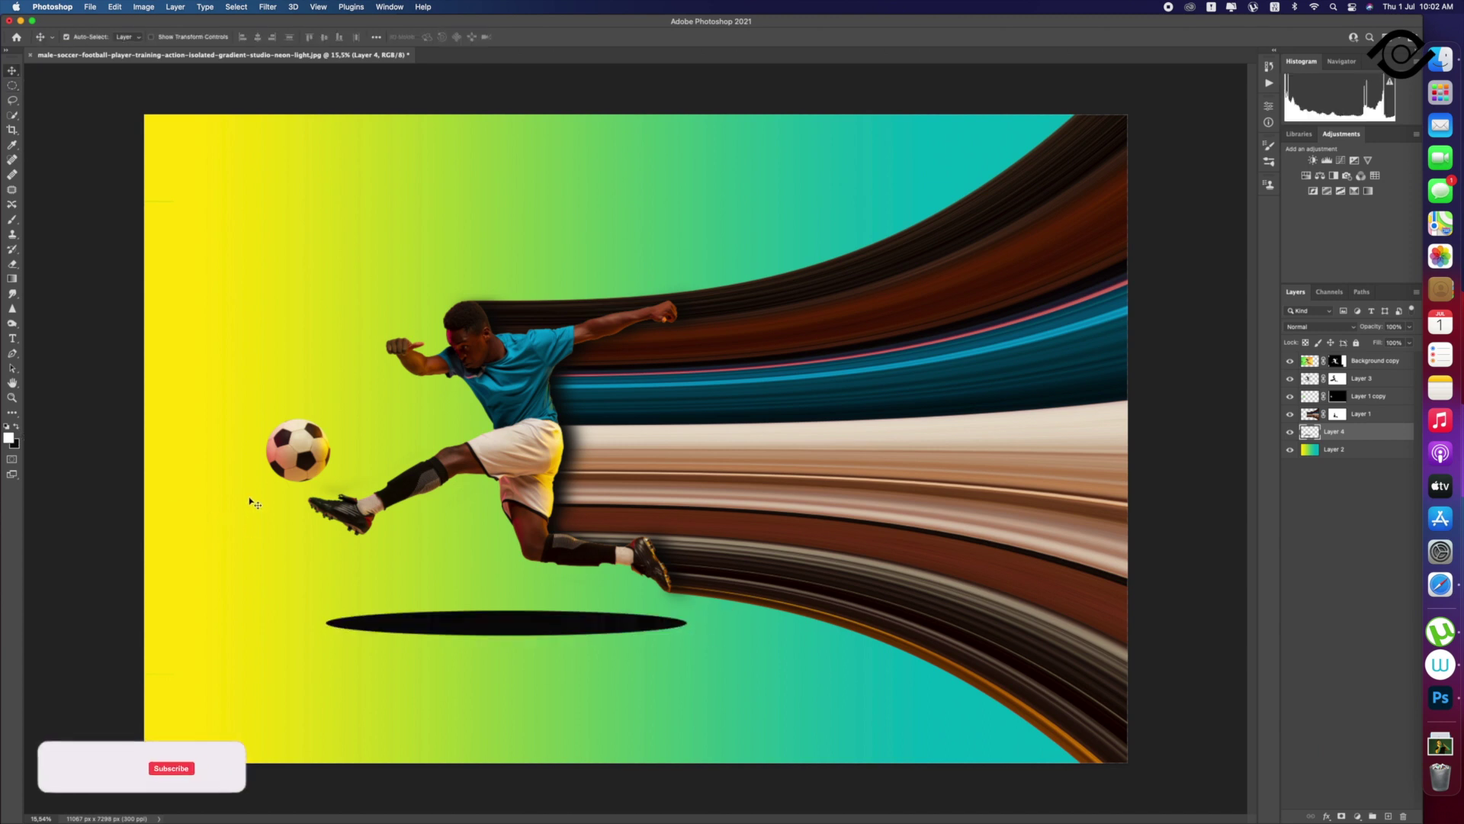
pyautogui.moveTo(511, 630); pyautogui.dragTo(503, 643)
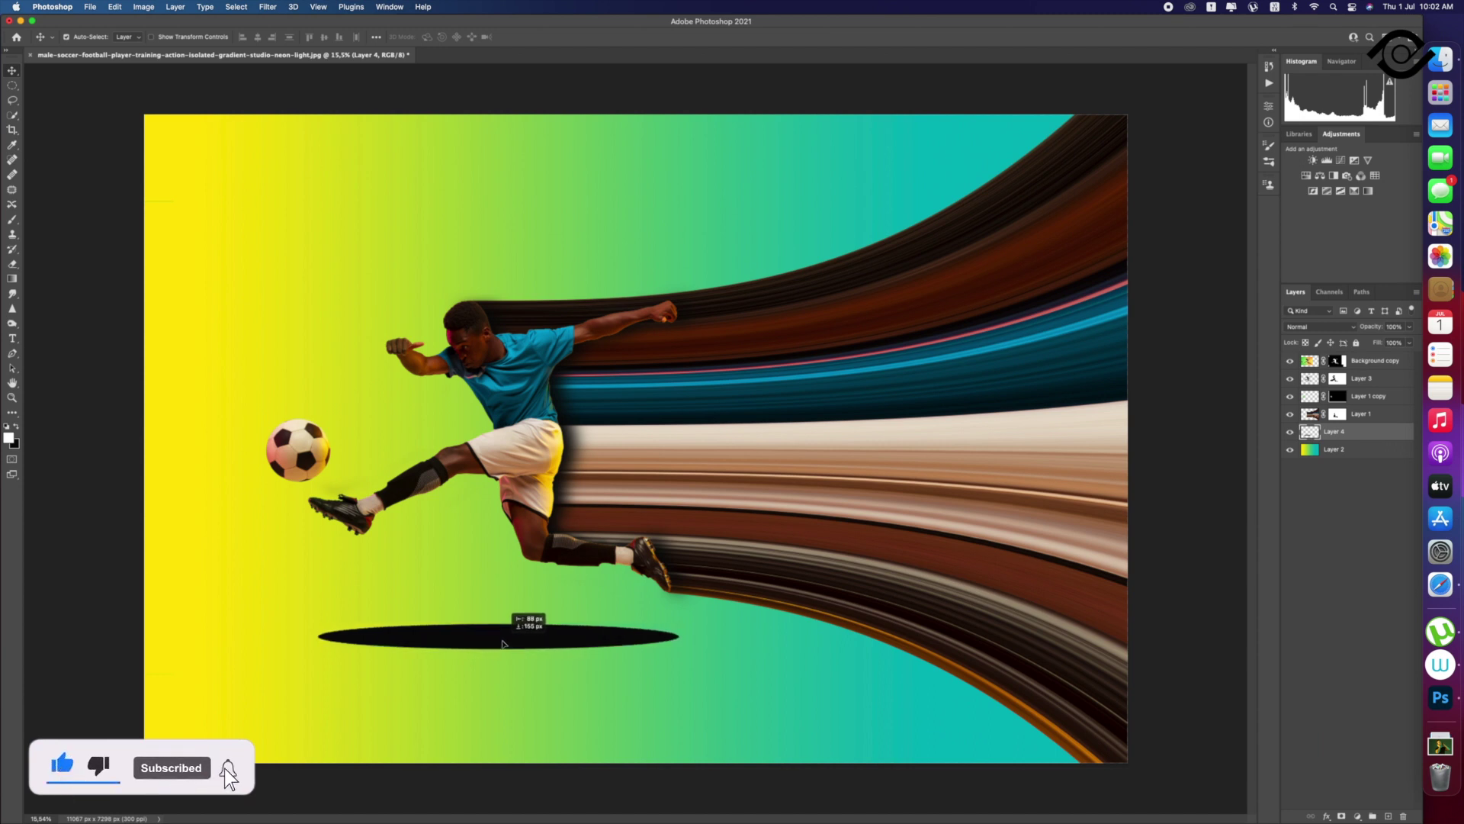
pyautogui.click(268, 7)
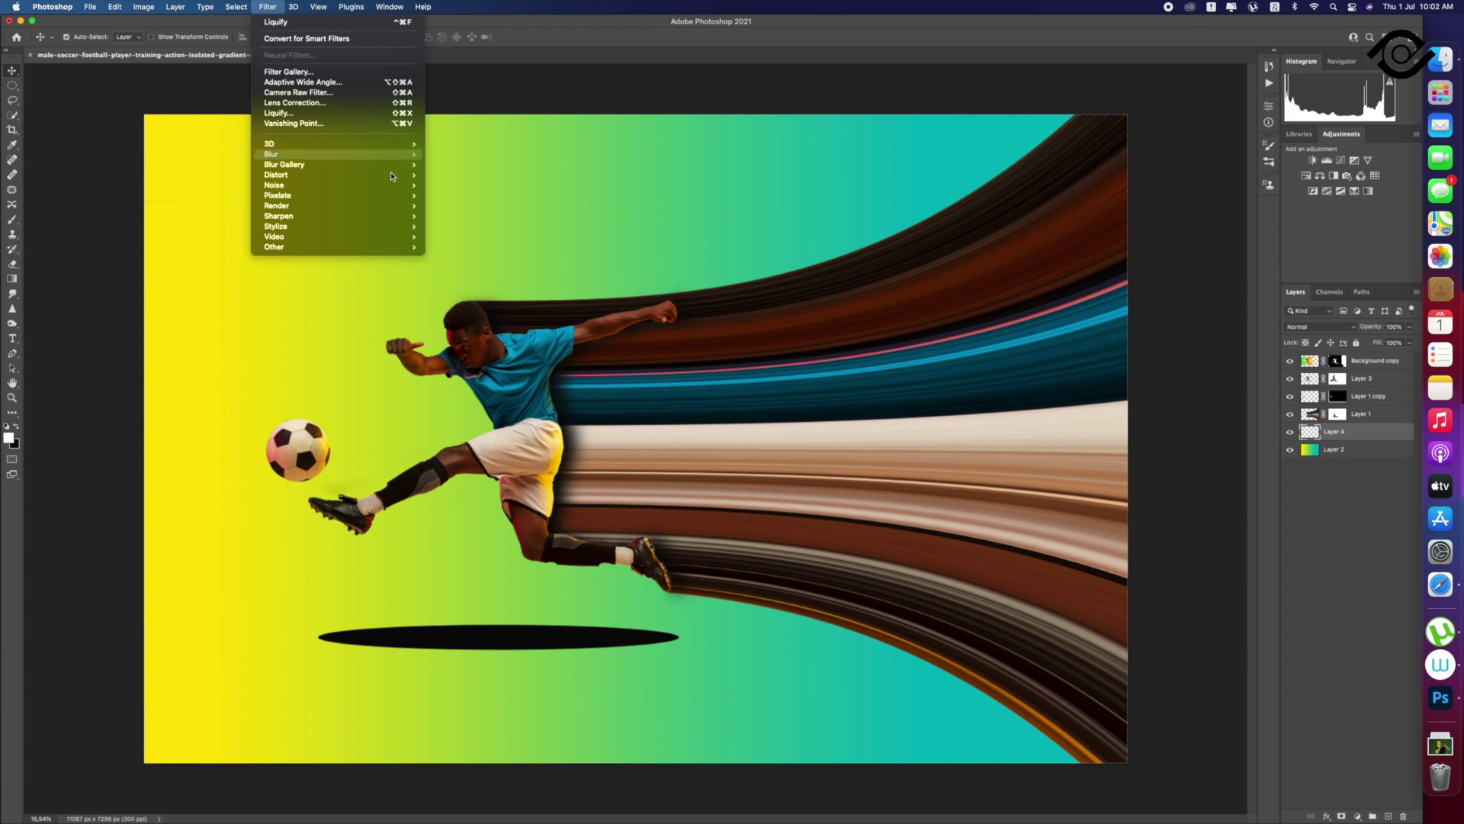
pyautogui.moveTo(272, 153)
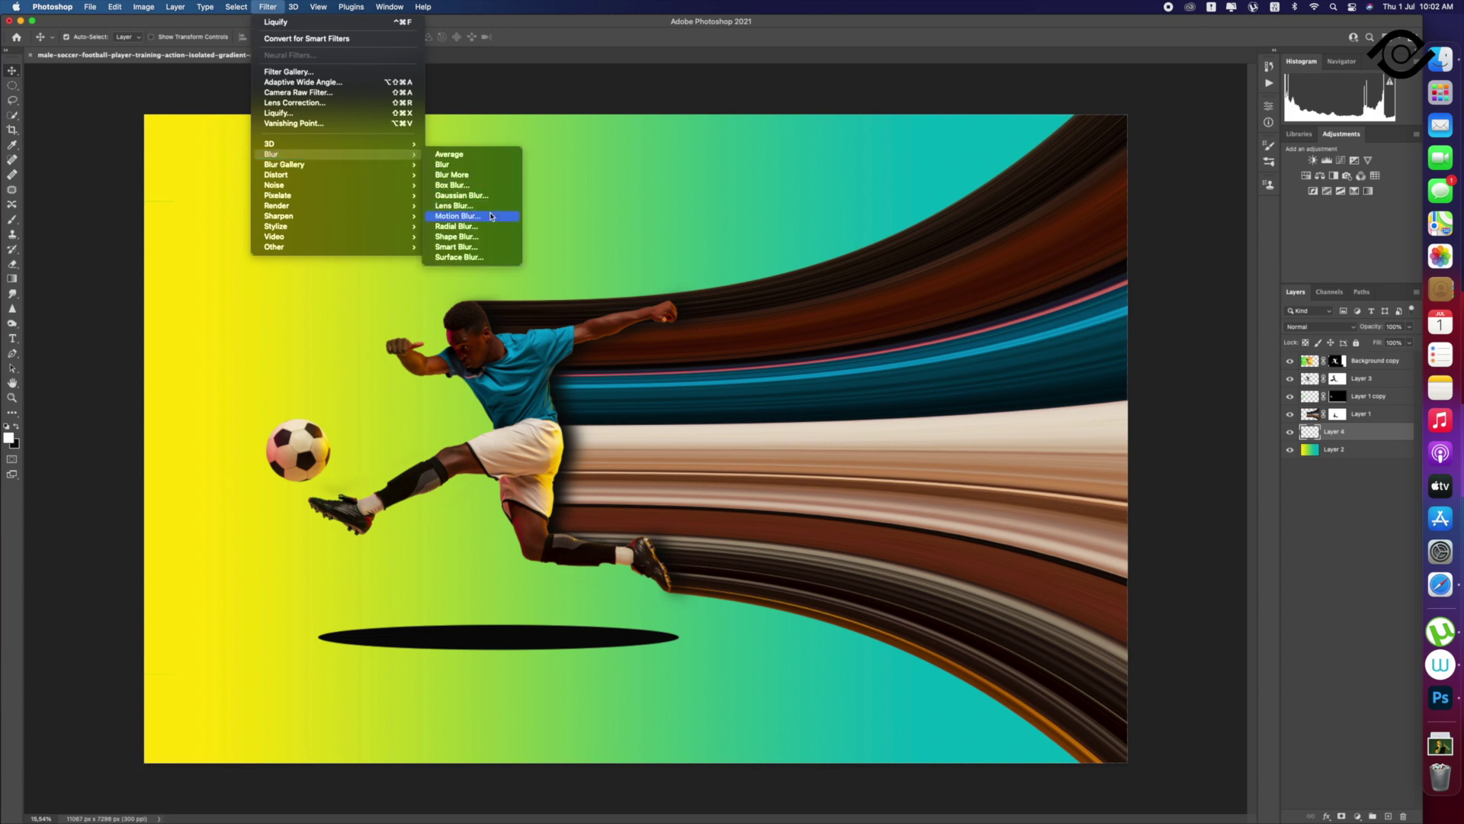
# Step: Apply Motion Blur and Gaussian Blur to the black ellipse and lower Layer 4 opacity to 50%
pyautogui.click(490, 216)
pyautogui.moveTo(804, 420); pyautogui.dragTo(819, 420)
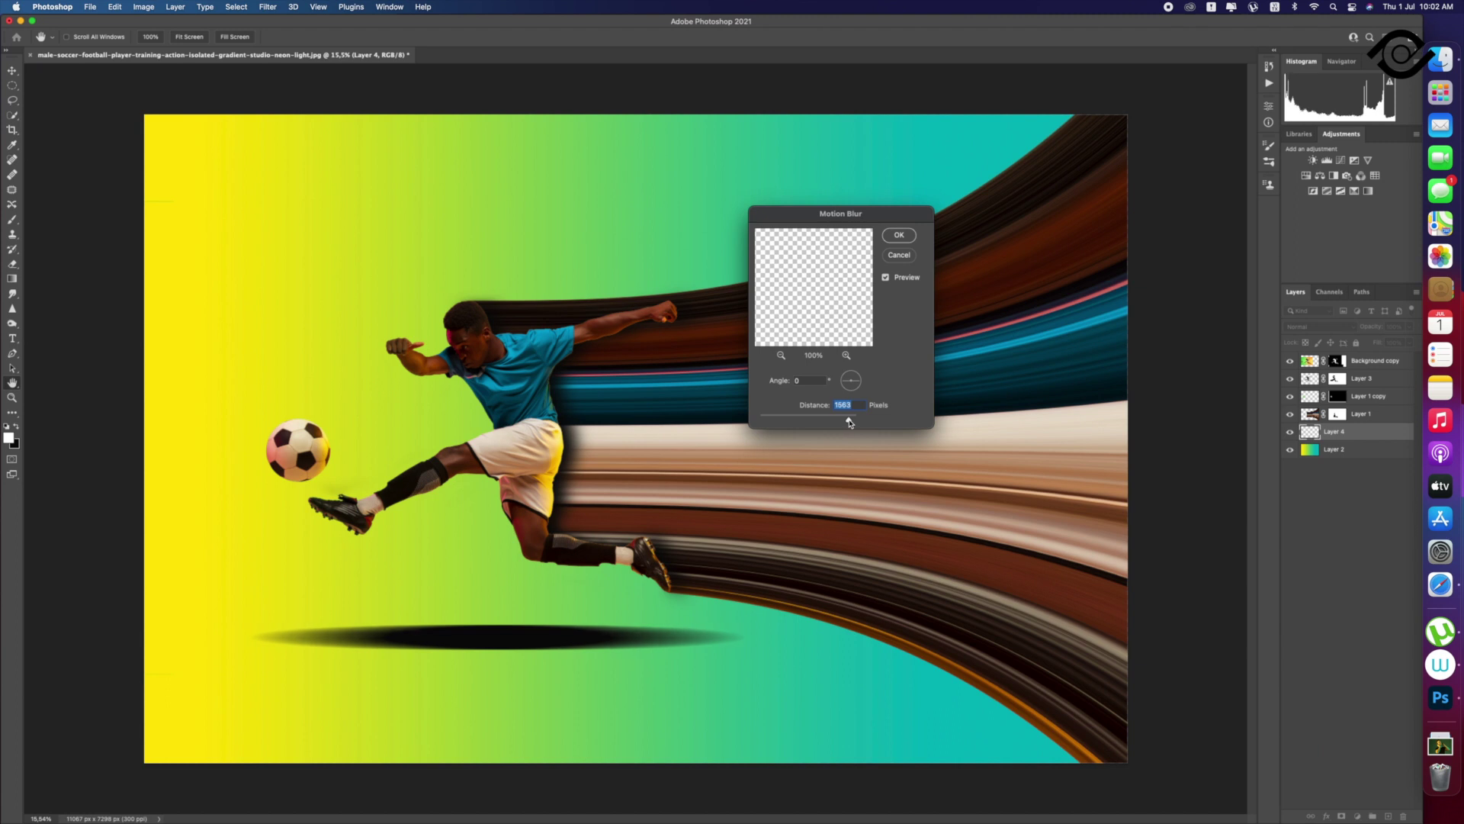
pyautogui.press('Return')
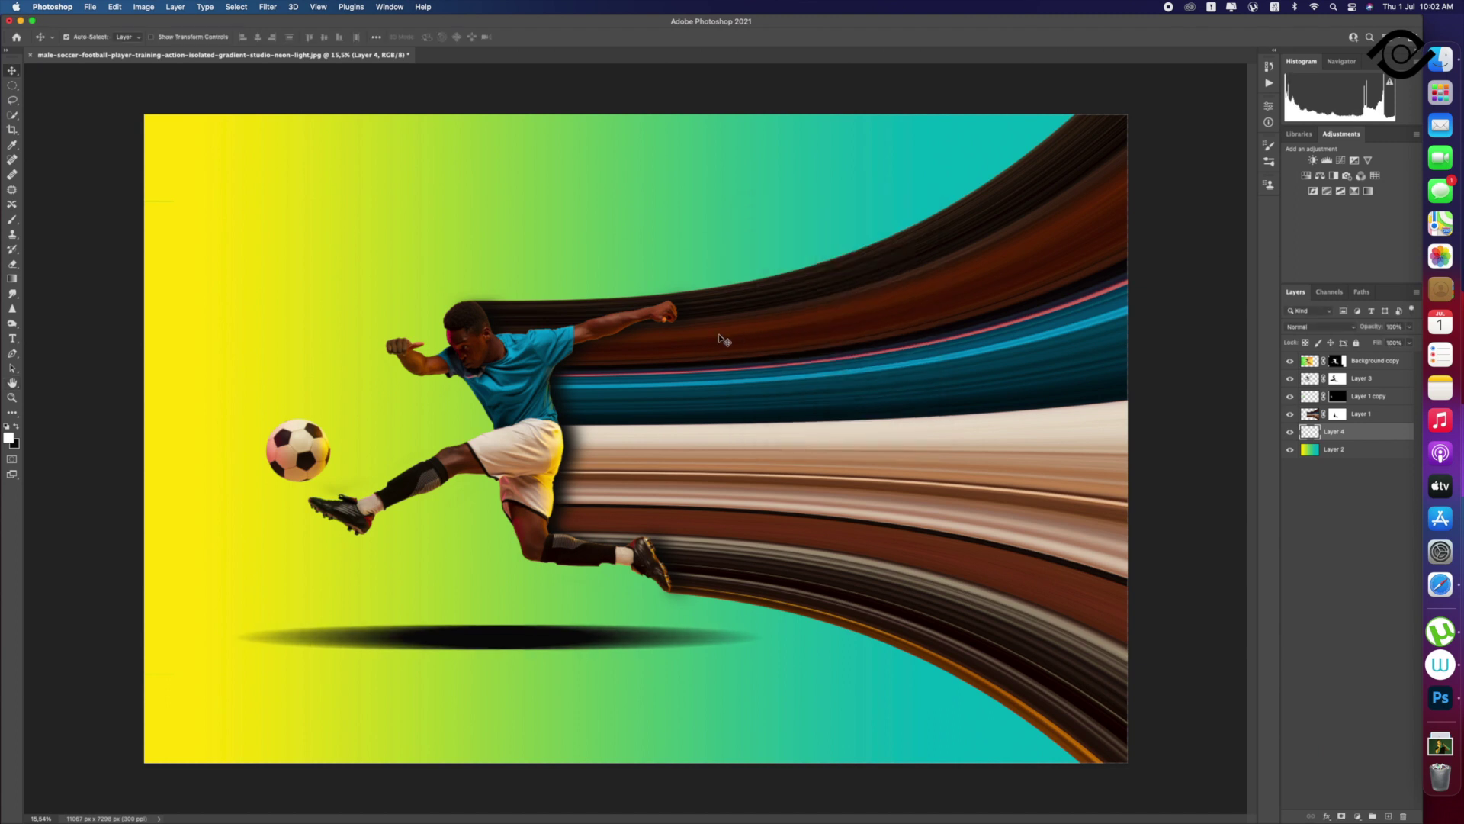
pyautogui.click(269, 7)
pyautogui.moveTo(272, 153)
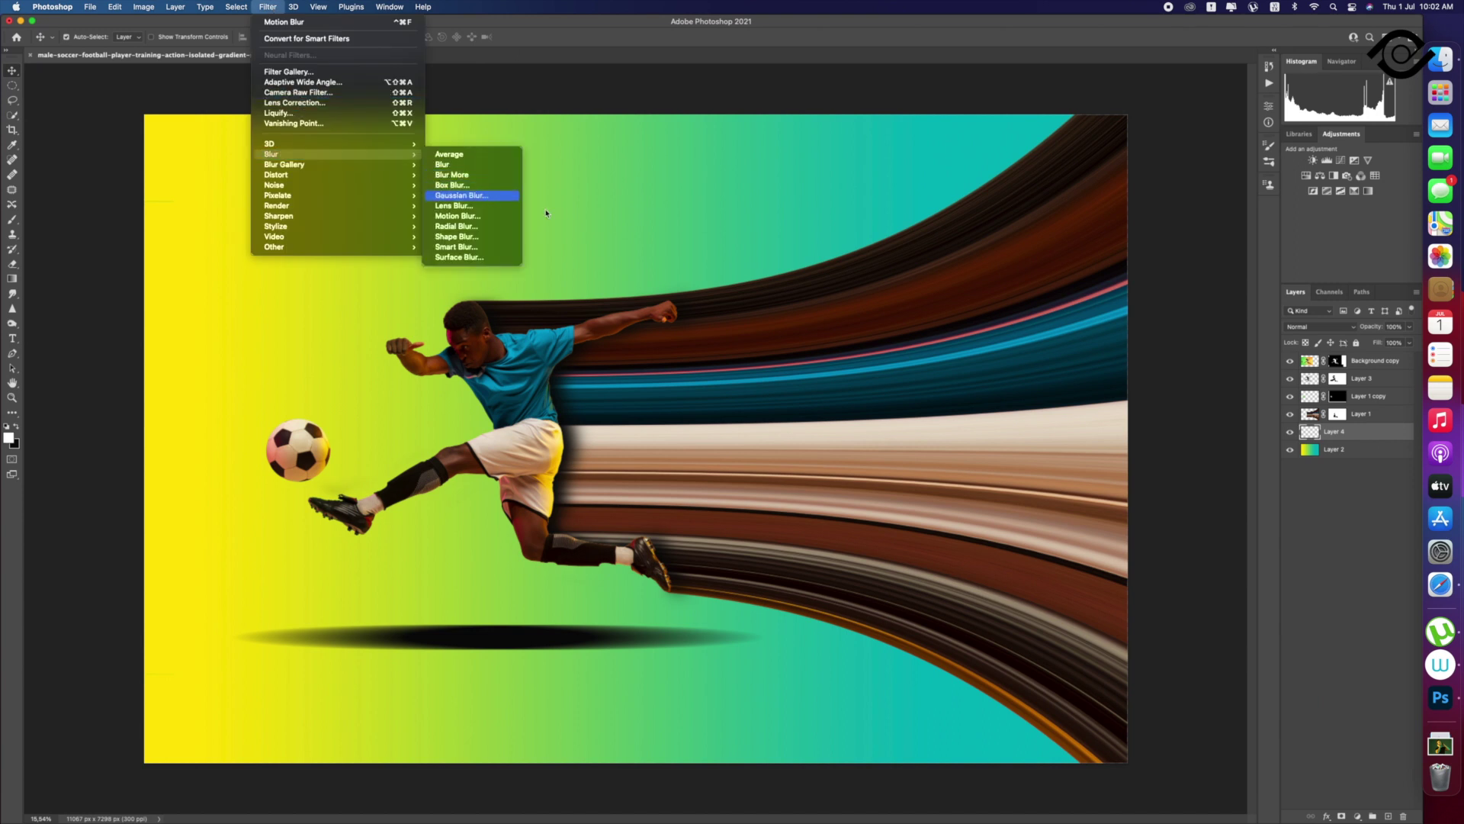
pyautogui.moveTo(1110, 419); pyautogui.dragTo(1116, 421)
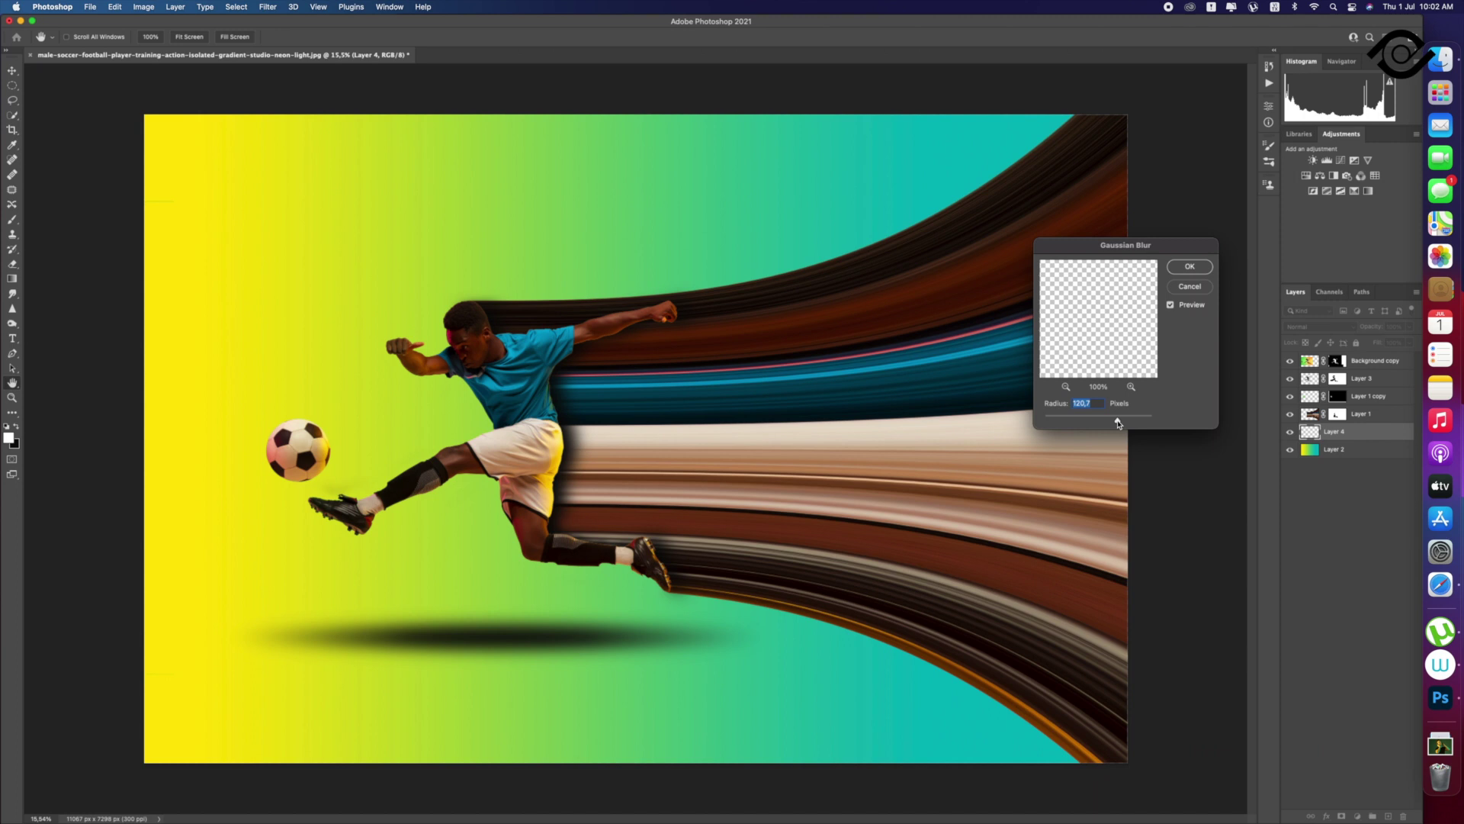
pyautogui.click(1187, 267)
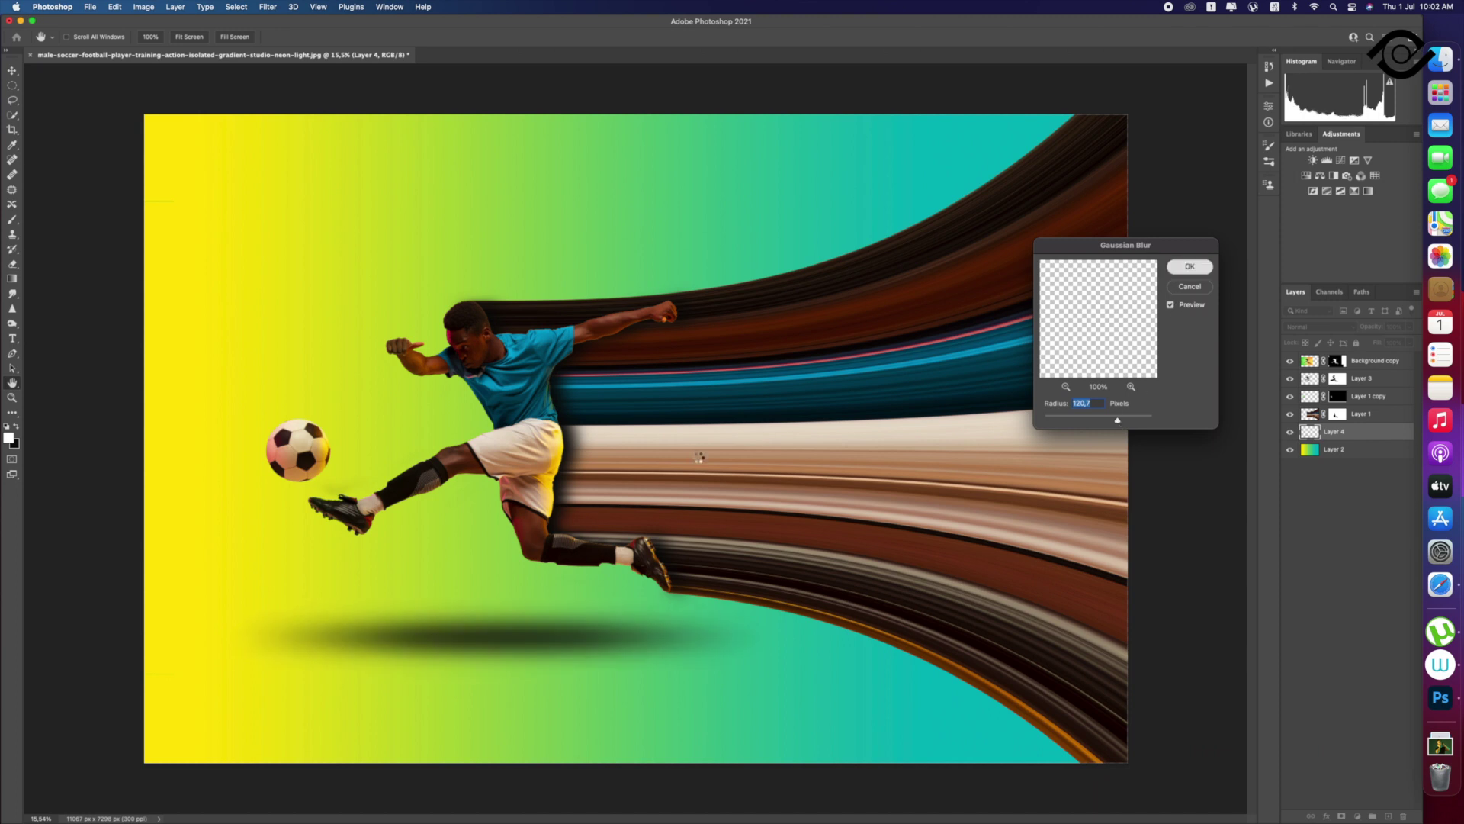
pyautogui.press('5')
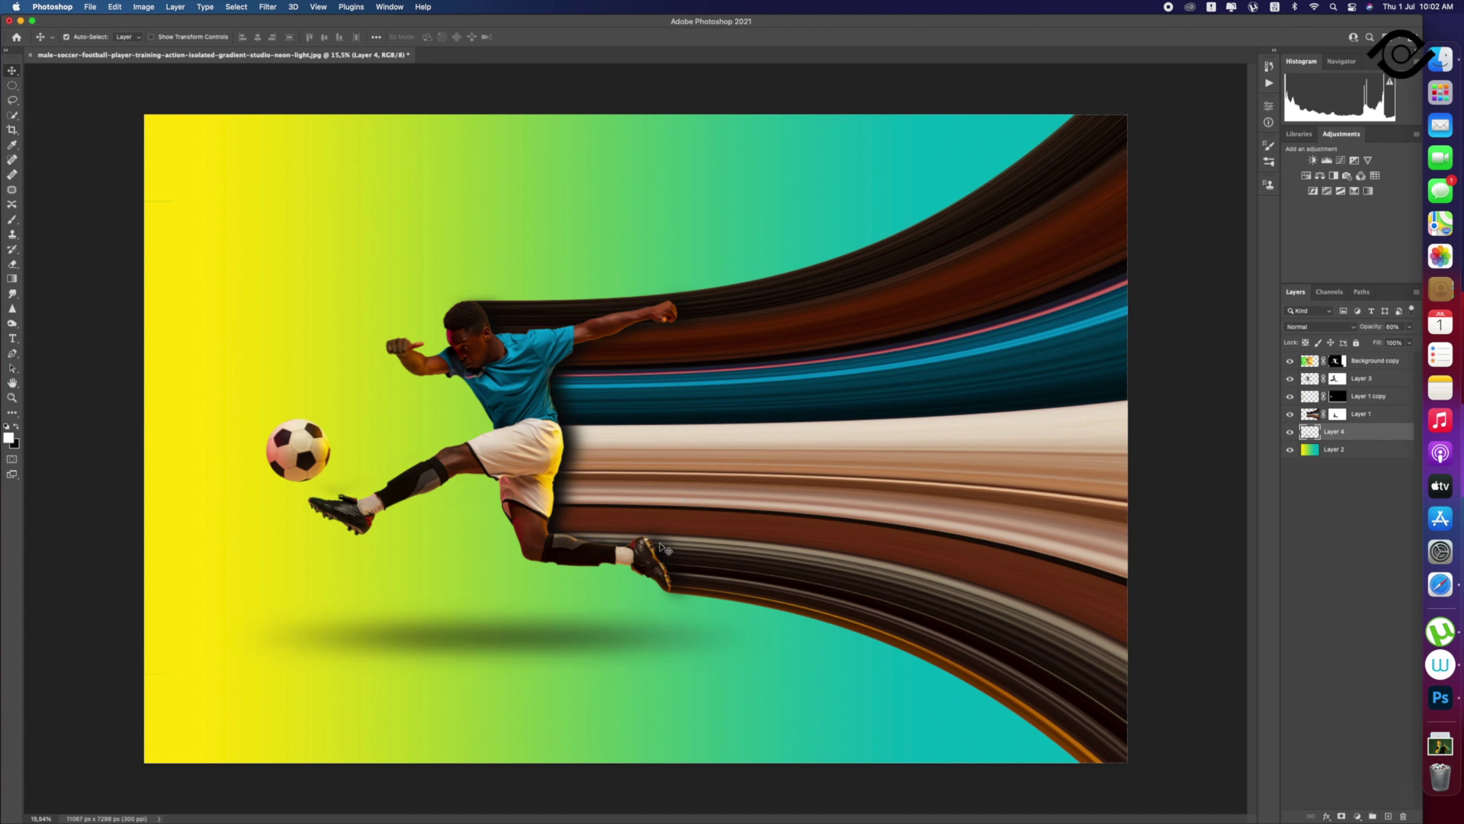
pyautogui.press('z')
pyautogui.moveTo(625, 533)
pyautogui.mouseDown()
pyautogui.moveTo(352, 424)
pyautogui.moveTo(384, 432)
pyautogui.moveTo(393, 459)
pyautogui.mouseUp()
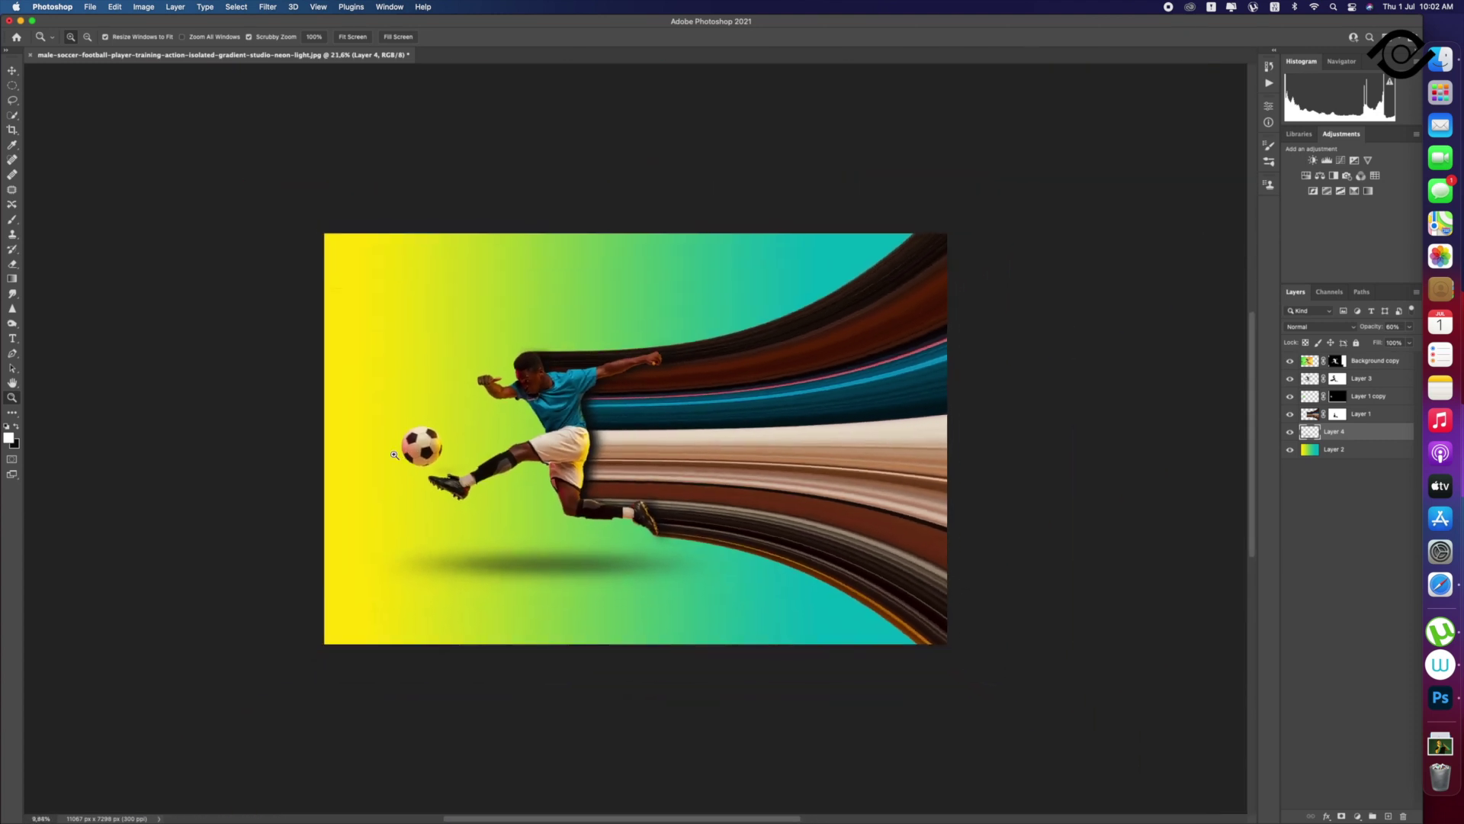
# Step: Select Layer 2 with the Gradient tool and open the colour for the gradient's teal end stop
pyautogui.press('v')
pyautogui.click(688, 602)
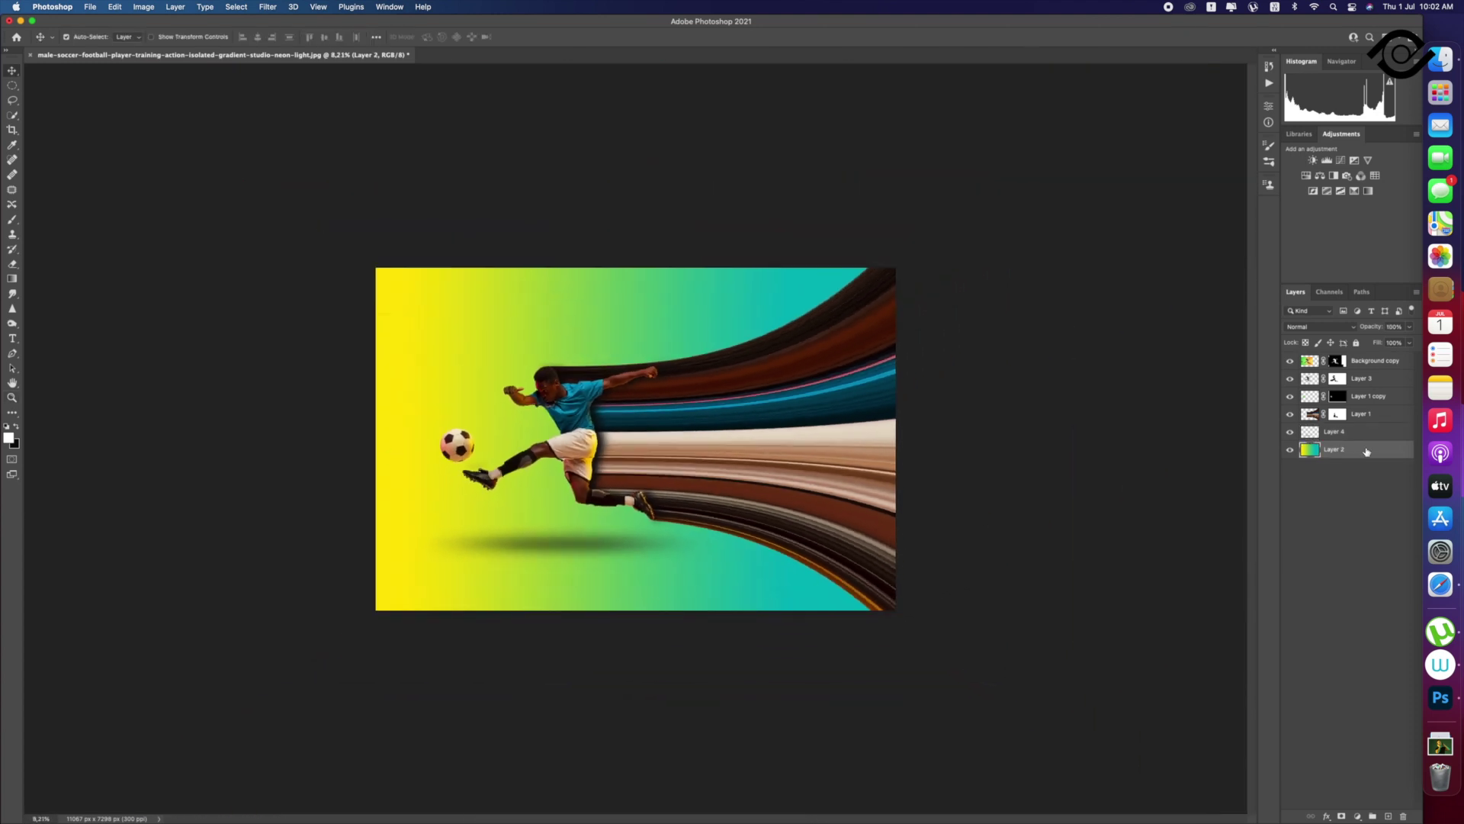
pyautogui.click(13, 277)
pyautogui.click(84, 37)
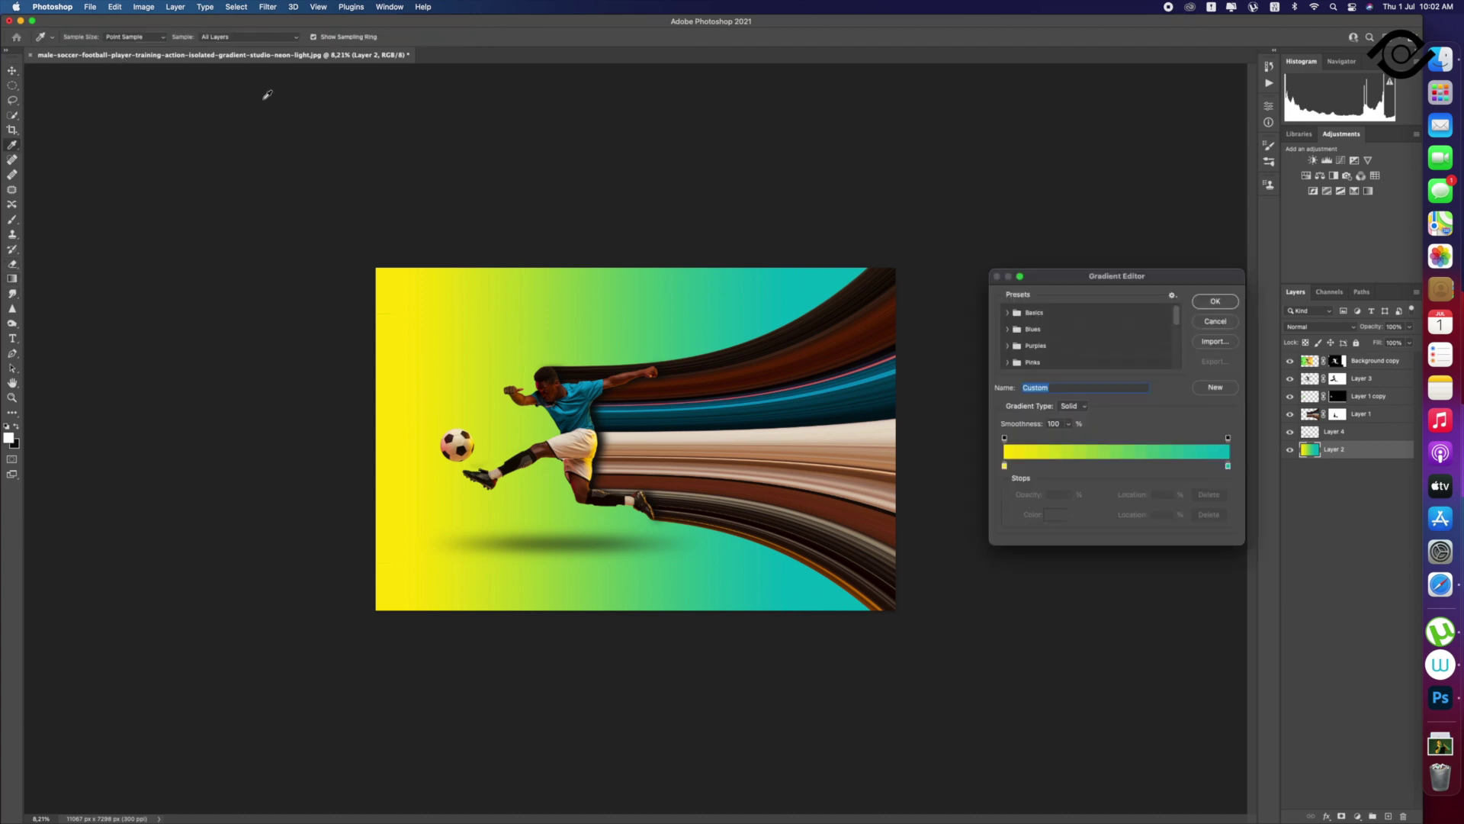
pyautogui.click(1228, 466)
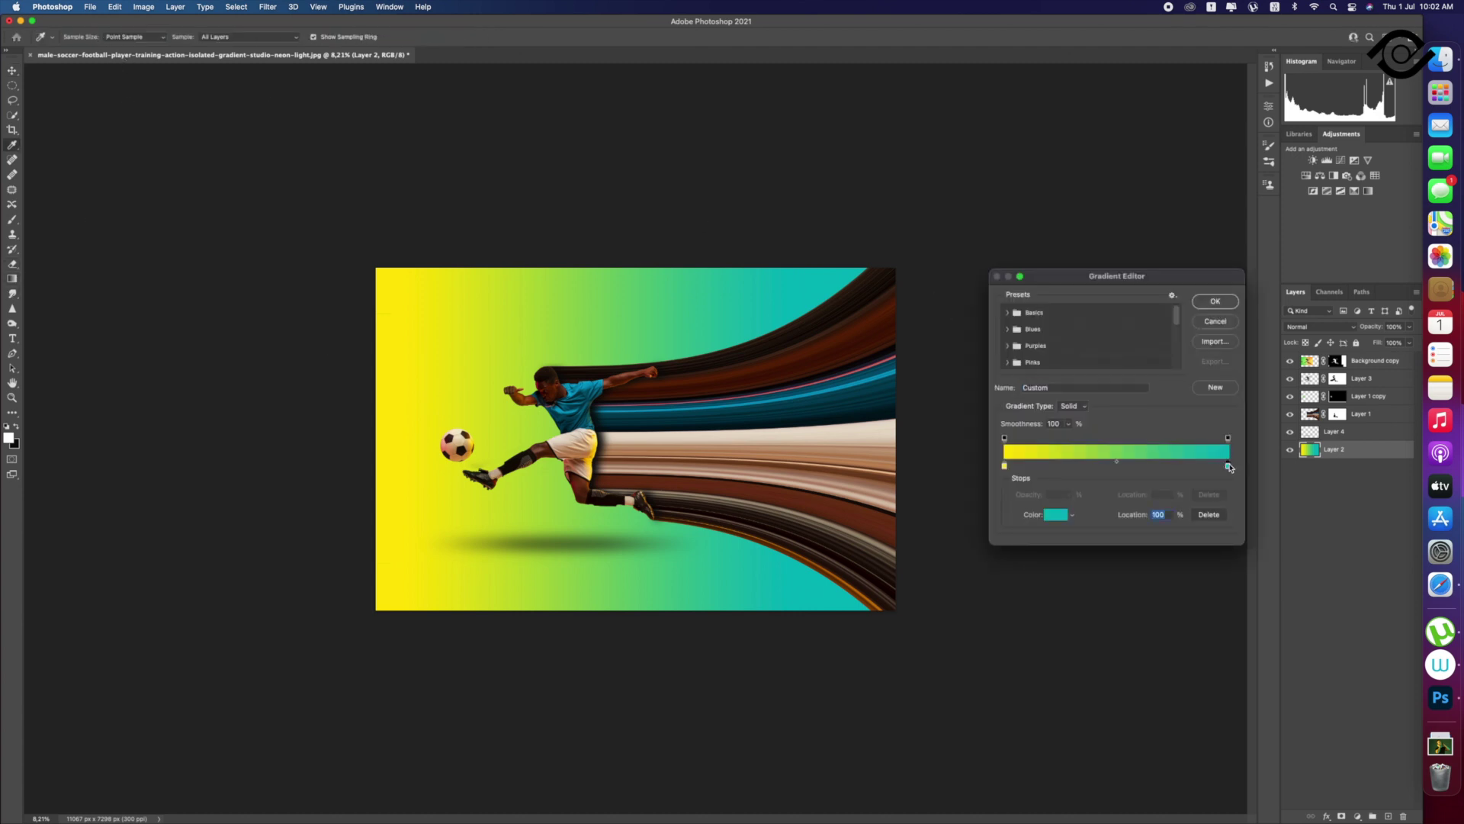
pyautogui.doubleClick(1228, 465)
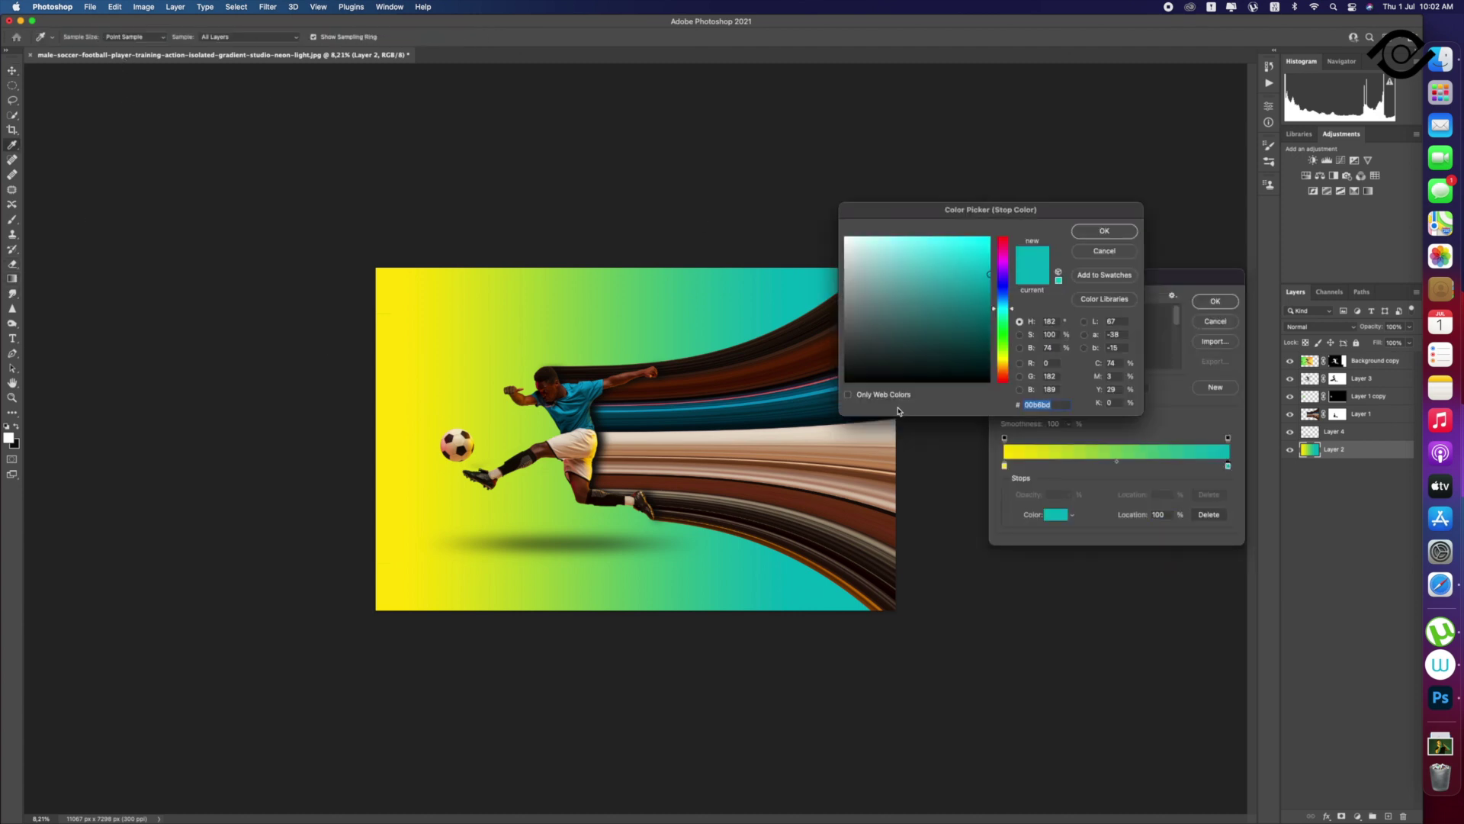
# Step: Set the gradient's end stop to a medium blue sampled from the player's shirt
pyautogui.click(828, 398)
pyautogui.click(823, 395)
pyautogui.click(825, 396)
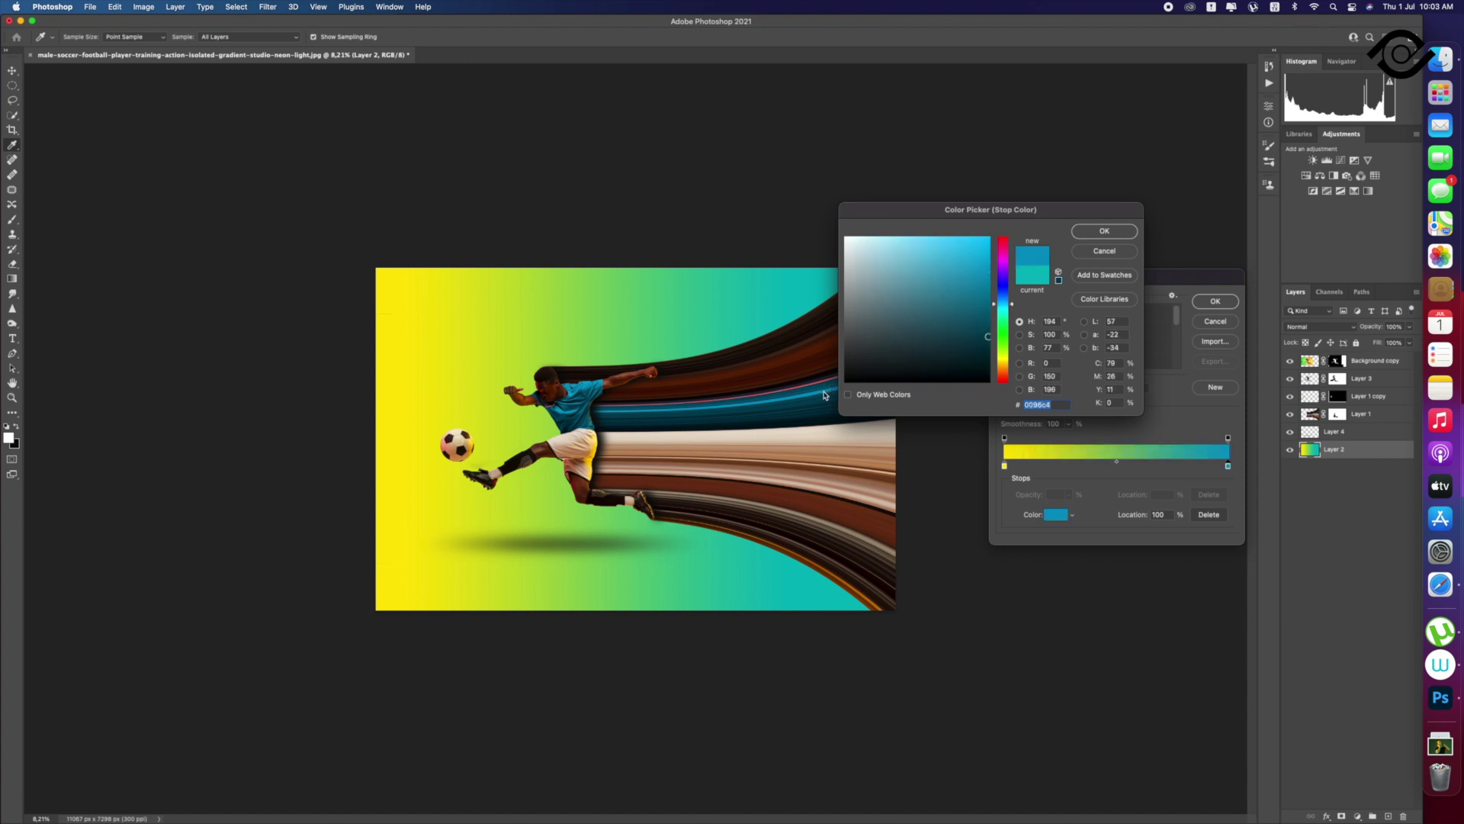
pyautogui.click(573, 410)
pyautogui.click(575, 412)
pyautogui.click(589, 398)
pyautogui.click(588, 392)
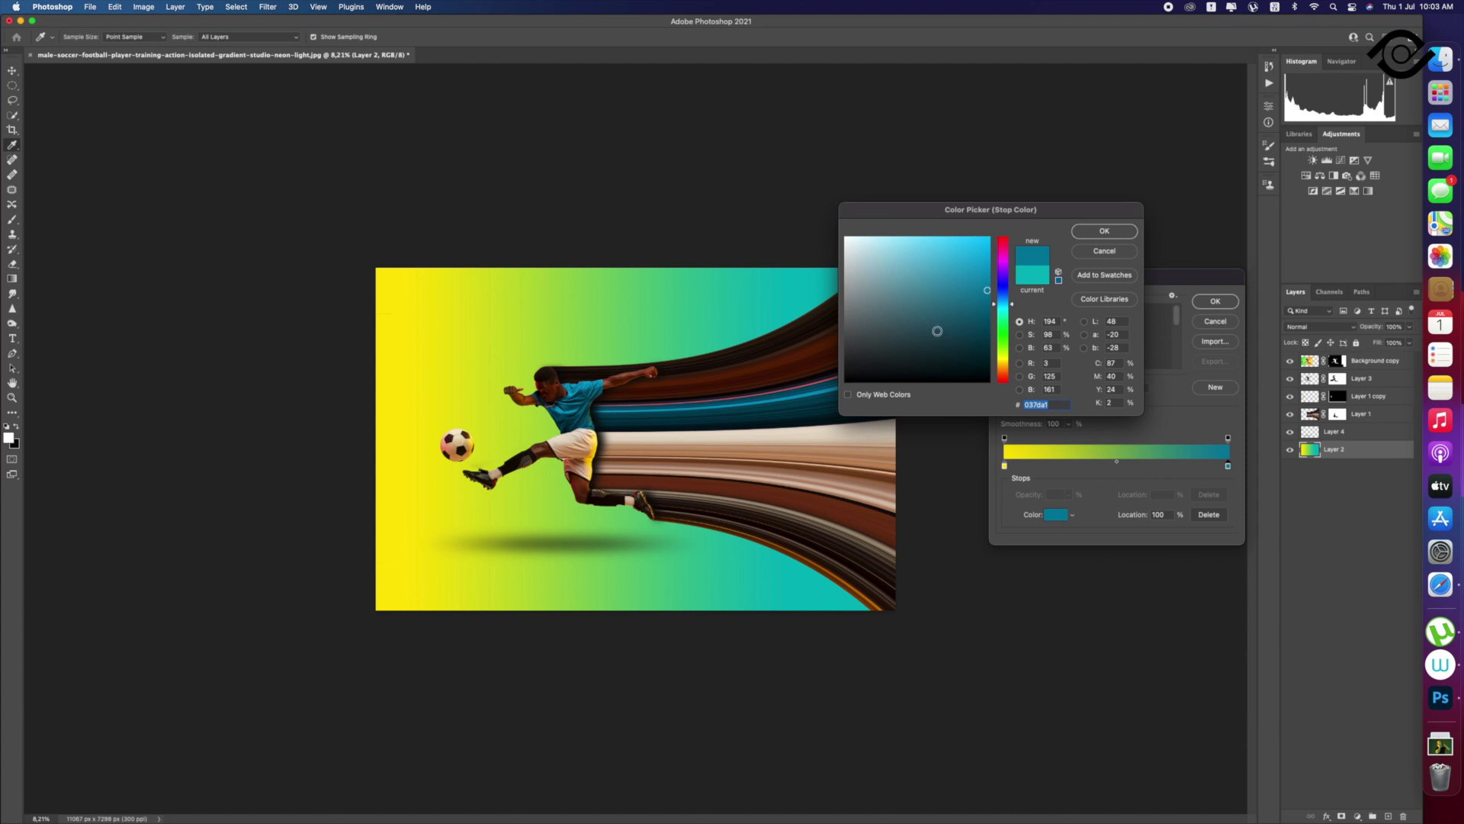
pyautogui.click(1104, 231)
pyautogui.click(1215, 301)
# Step: Redraw the yellow-to-blue gradient across Layer 2's background, finally starting further left
pyautogui.moveTo(456, 447); pyautogui.dragTo(849, 465)
pyautogui.moveTo(416, 456); pyautogui.dragTo(671, 458)
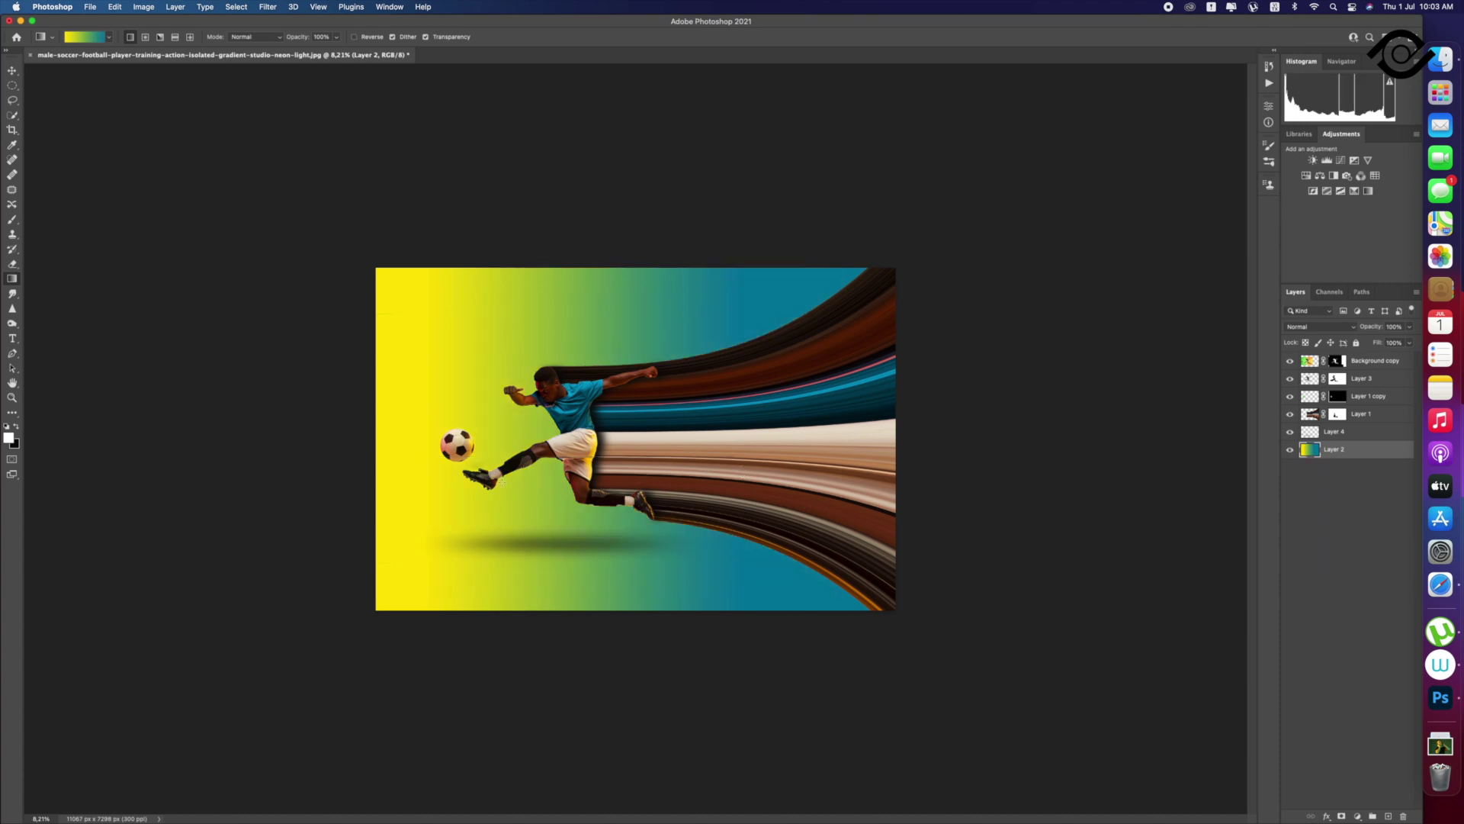
pyautogui.moveTo(390, 469); pyautogui.dragTo(545, 477)
pyautogui.moveTo(220, 435); pyautogui.dragTo(781, 436)
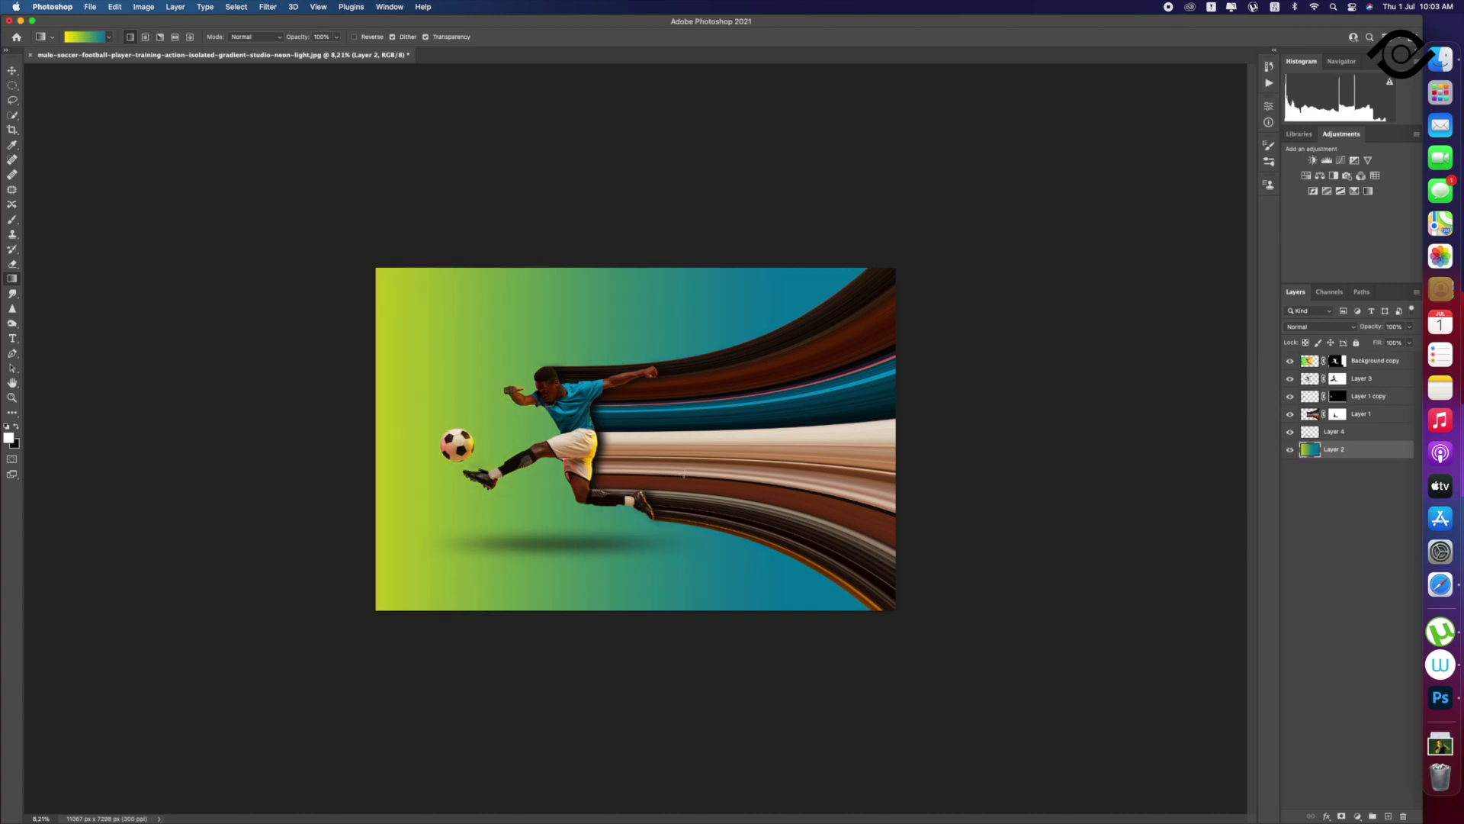
pyautogui.click(97, 37)
# Step: Change the gradient's end stop to dark teal 002f41 sampled from the image
pyautogui.doubleClick(1228, 466)
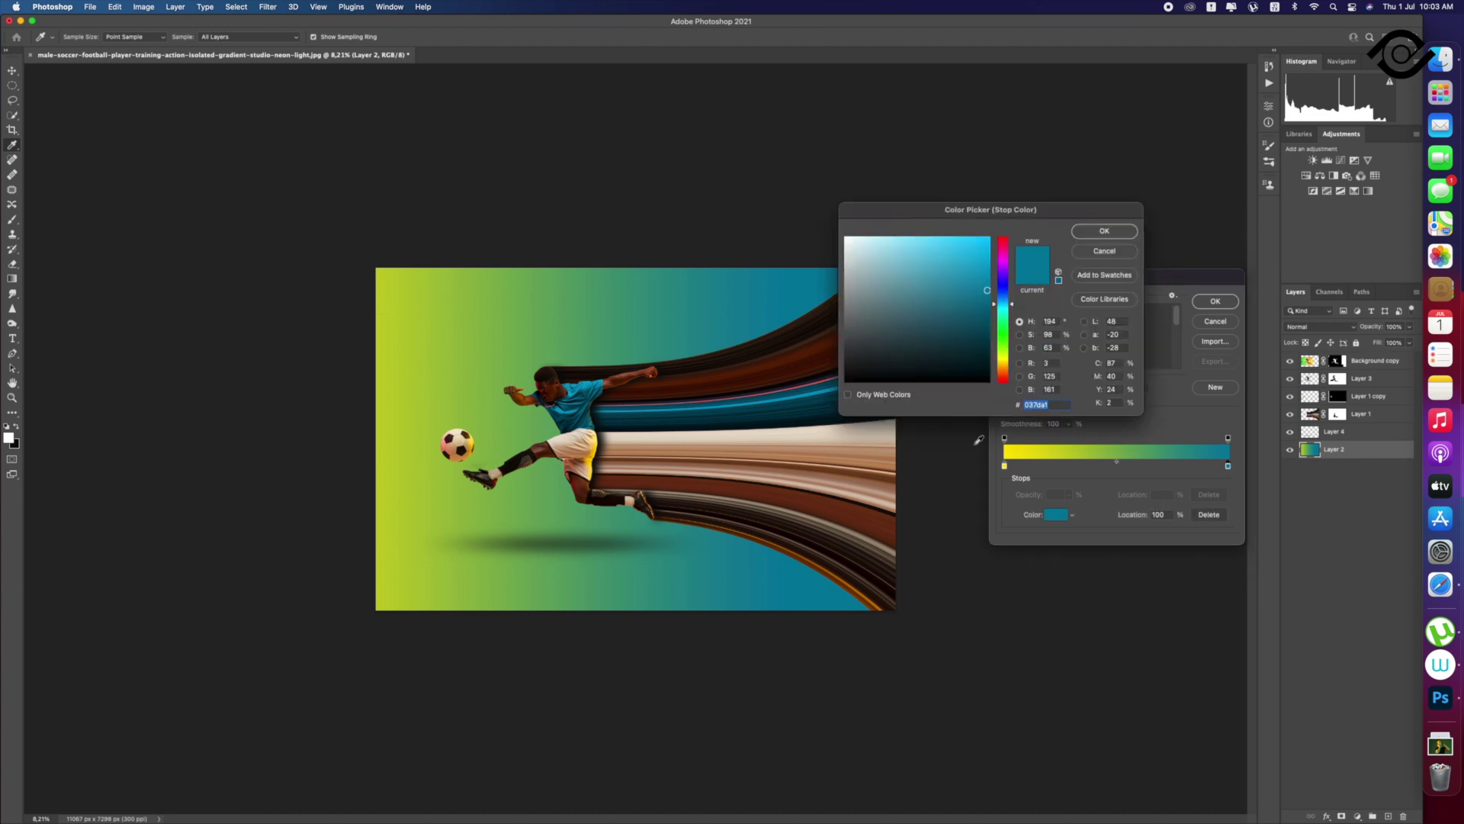
pyautogui.click(653, 416)
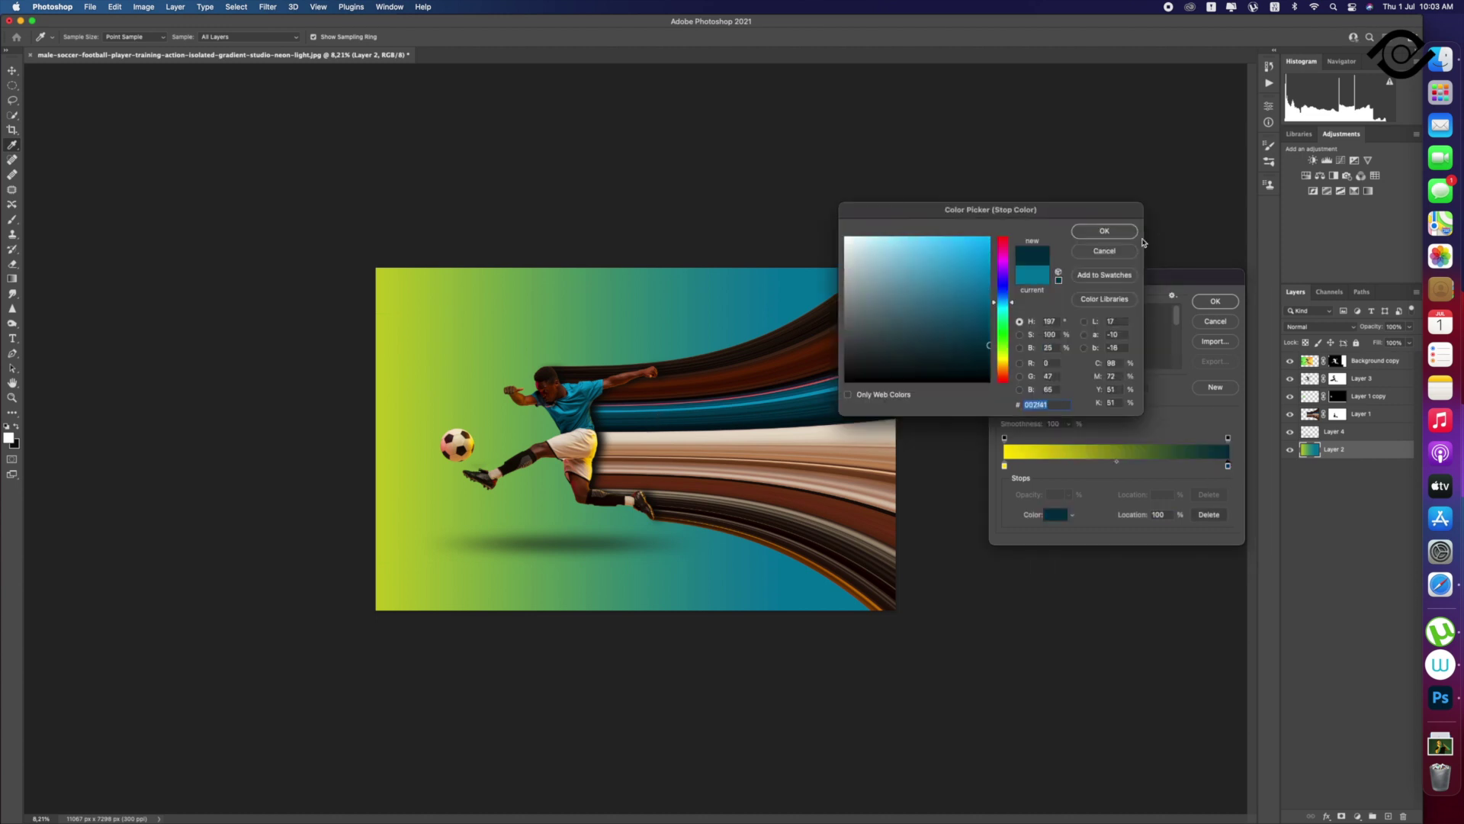
pyautogui.click(1104, 231)
pyautogui.click(1215, 300)
# Step: Redraw the gradient diagonally, dark teal at top-left fading to yellow at bottom-right
pyautogui.moveTo(388, 464); pyautogui.dragTo(934, 482)
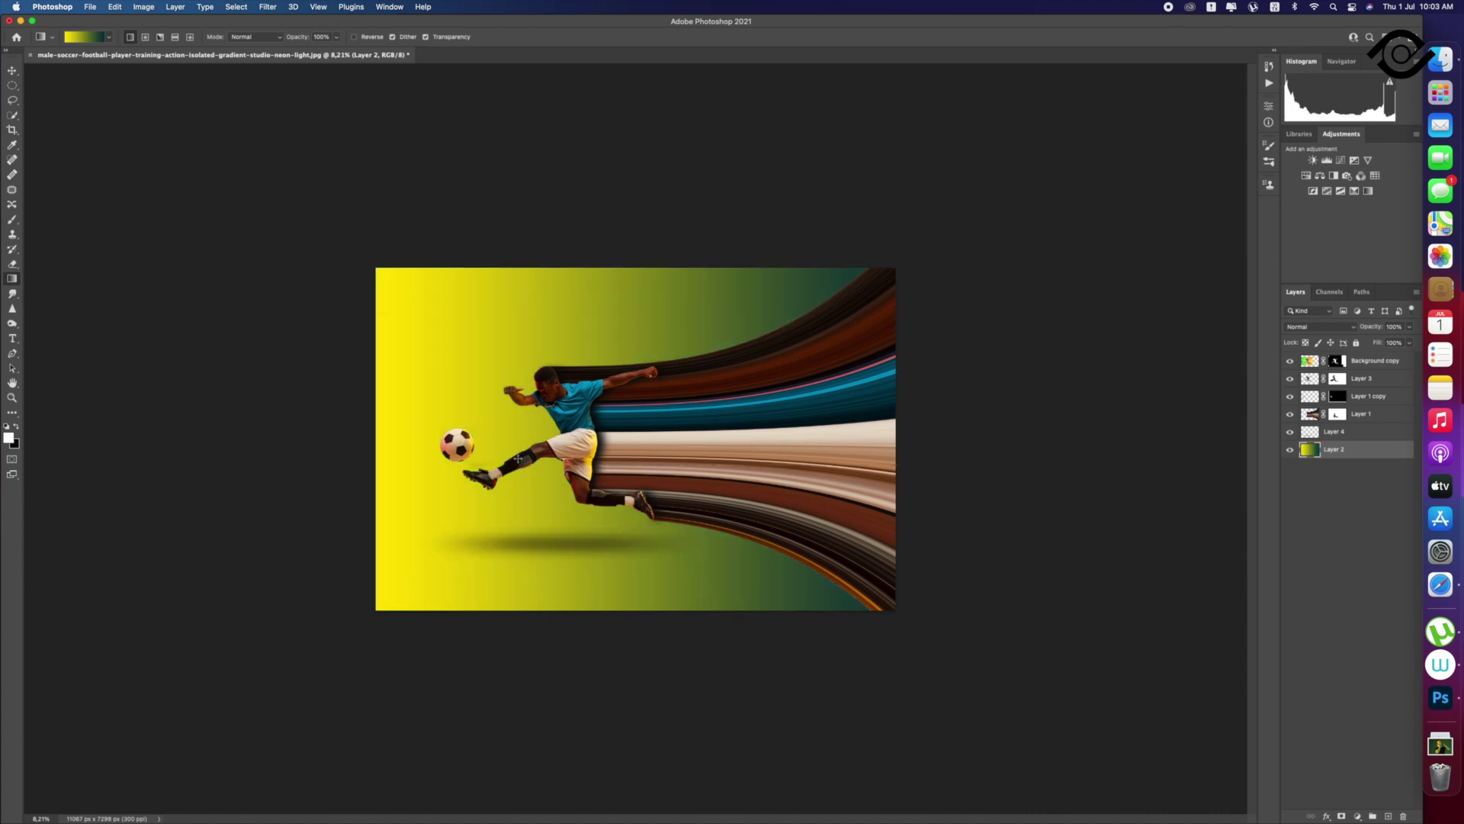
pyautogui.moveTo(404, 450); pyautogui.dragTo(800, 469)
pyautogui.moveTo(298, 447); pyautogui.dragTo(755, 466)
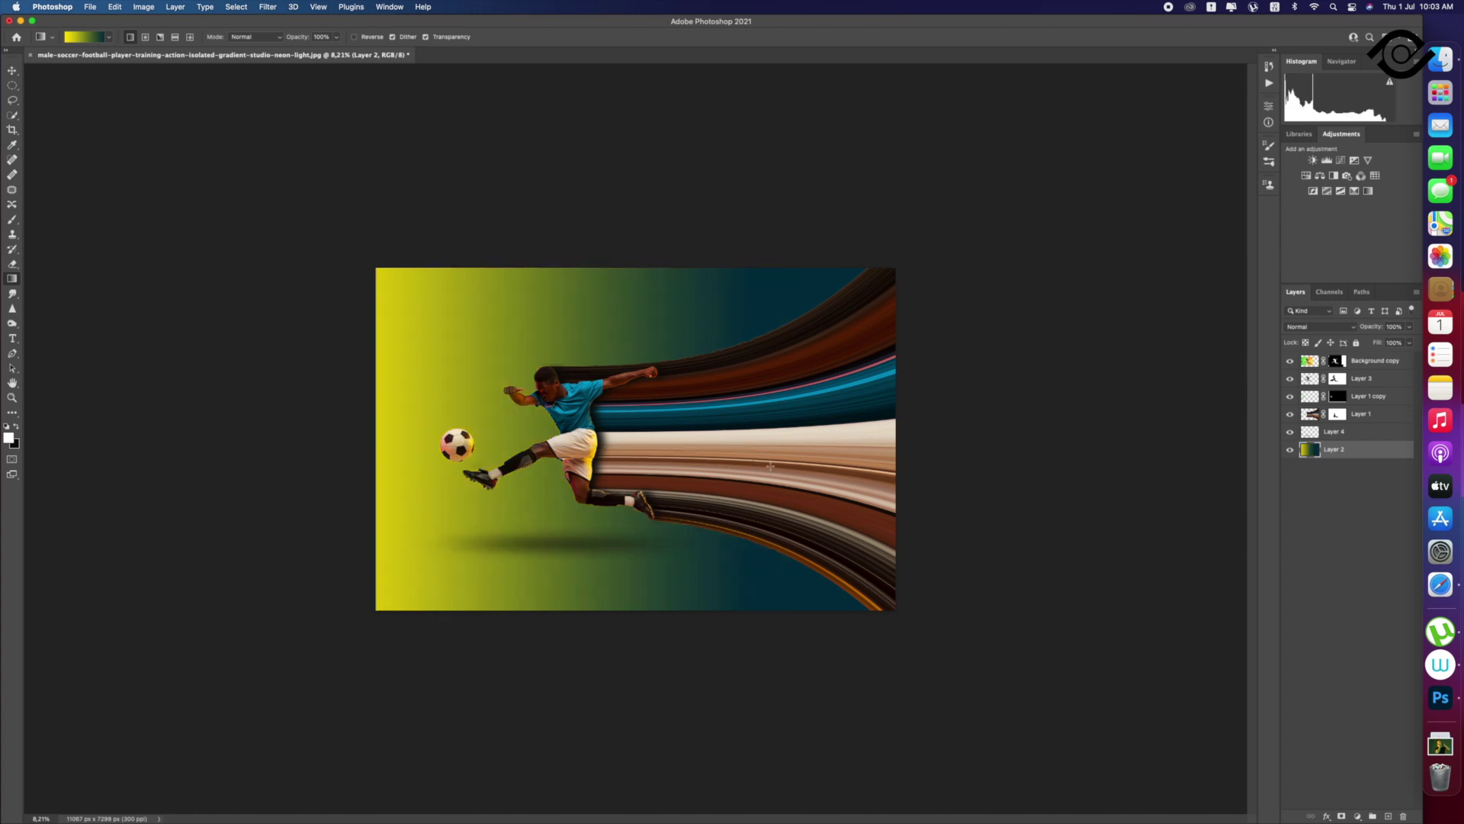
pyautogui.moveTo(922, 457); pyautogui.dragTo(354, 456)
pyautogui.moveTo(740, 456); pyautogui.dragTo(365, 446)
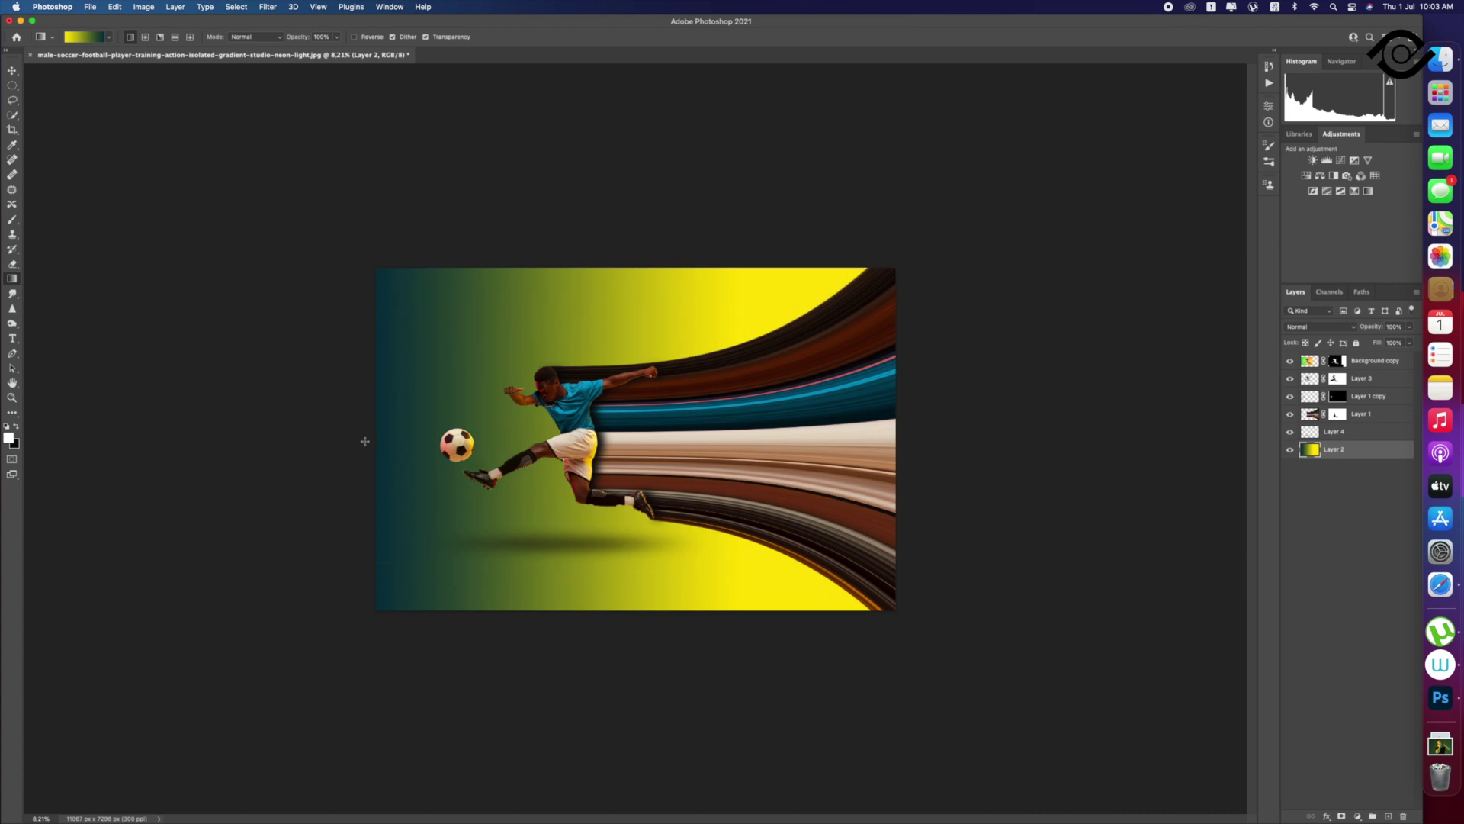
pyautogui.moveTo(803, 601)
pyautogui.mouseDown()
pyautogui.moveTo(372, 315)
pyautogui.moveTo(525, 379)
pyautogui.mouseUp()
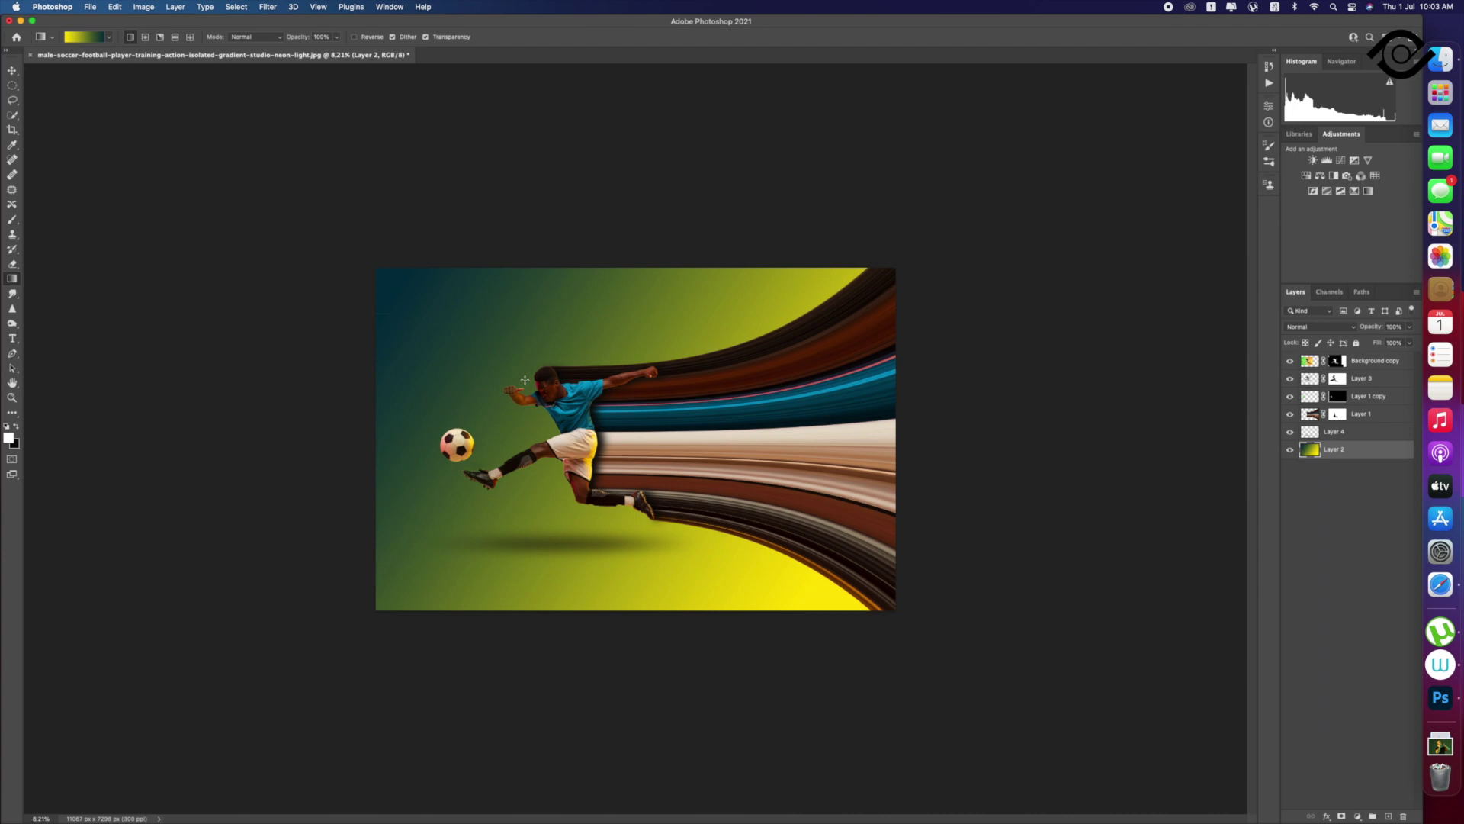
# Step: Redraw the background gradient diagonally, olive green at top-left to bright yellow at bottom-right
pyautogui.moveTo(737, 532); pyautogui.dragTo(149, 199)
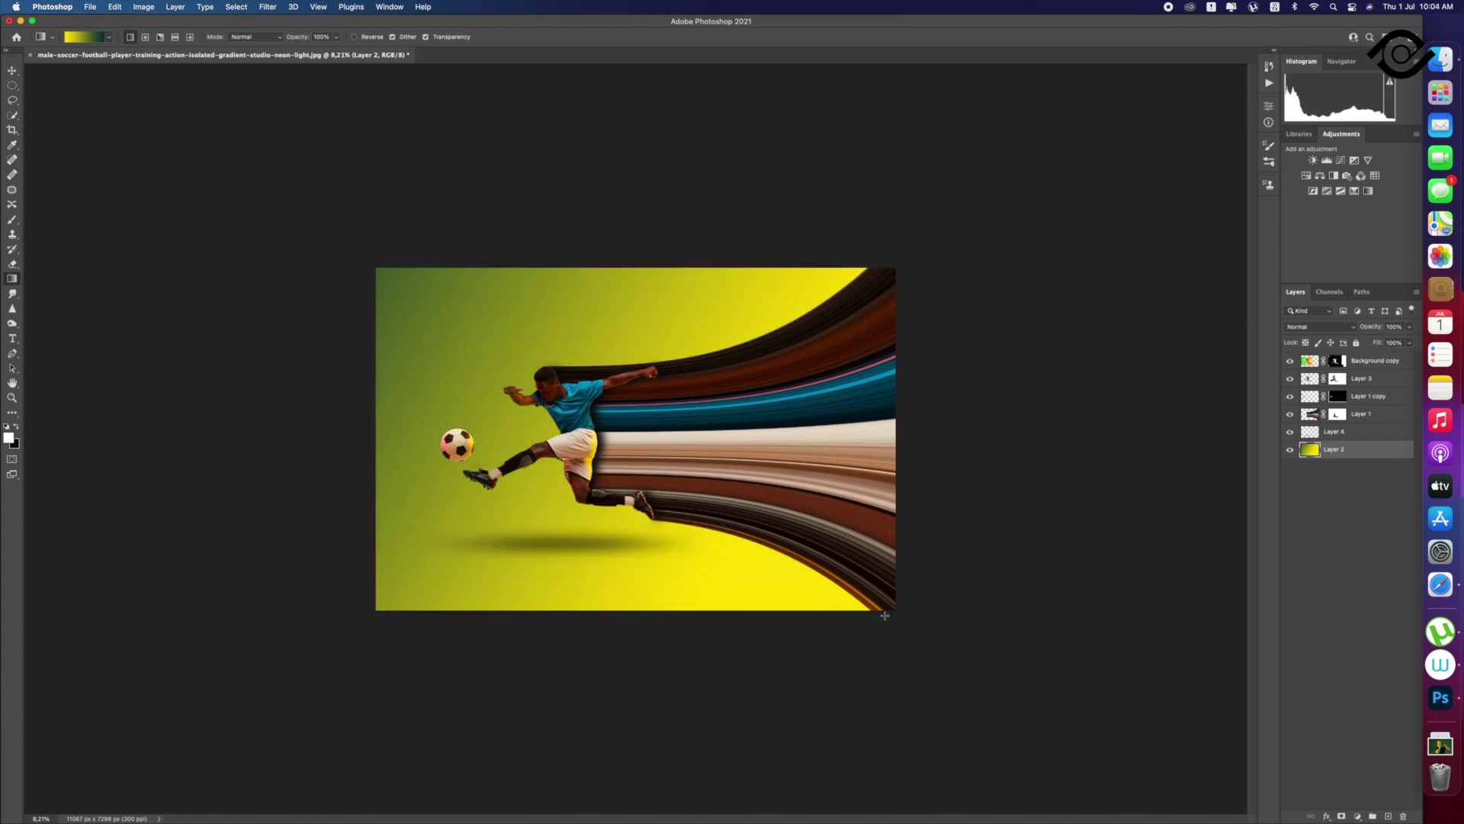
pyautogui.press('v')
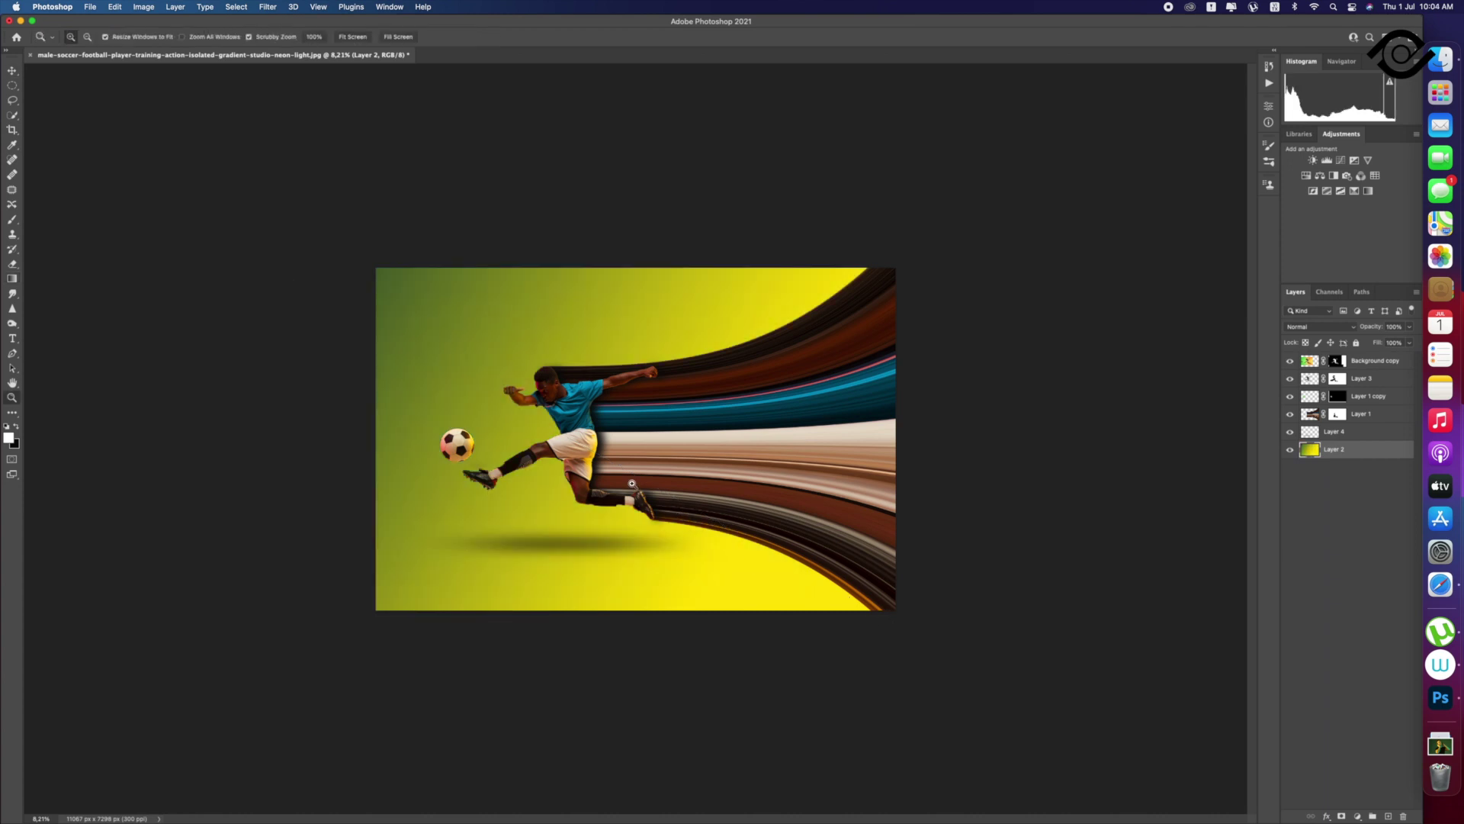
pyautogui.scroll(3, 485, 436)
# Step: Nudge the player cutout left, then slightly back right, to meet the streaks
pyautogui.moveTo(656, 505); pyautogui.dragTo(627, 497)
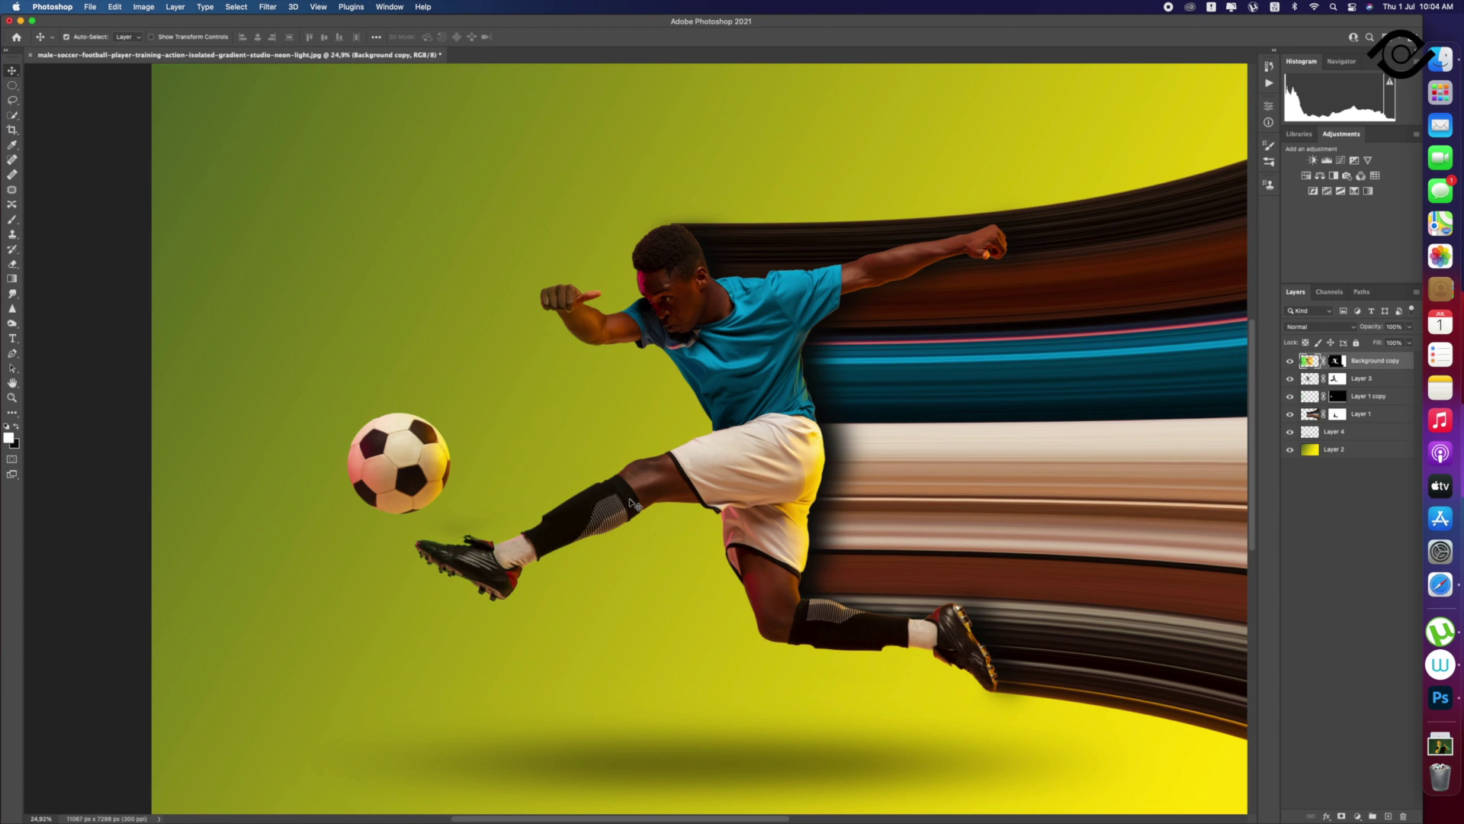
pyautogui.moveTo(630, 498)
pyautogui.mouseDown()
pyautogui.moveTo(643, 501)
pyautogui.moveTo(609, 489)
pyautogui.mouseUp()
pyautogui.press('z')
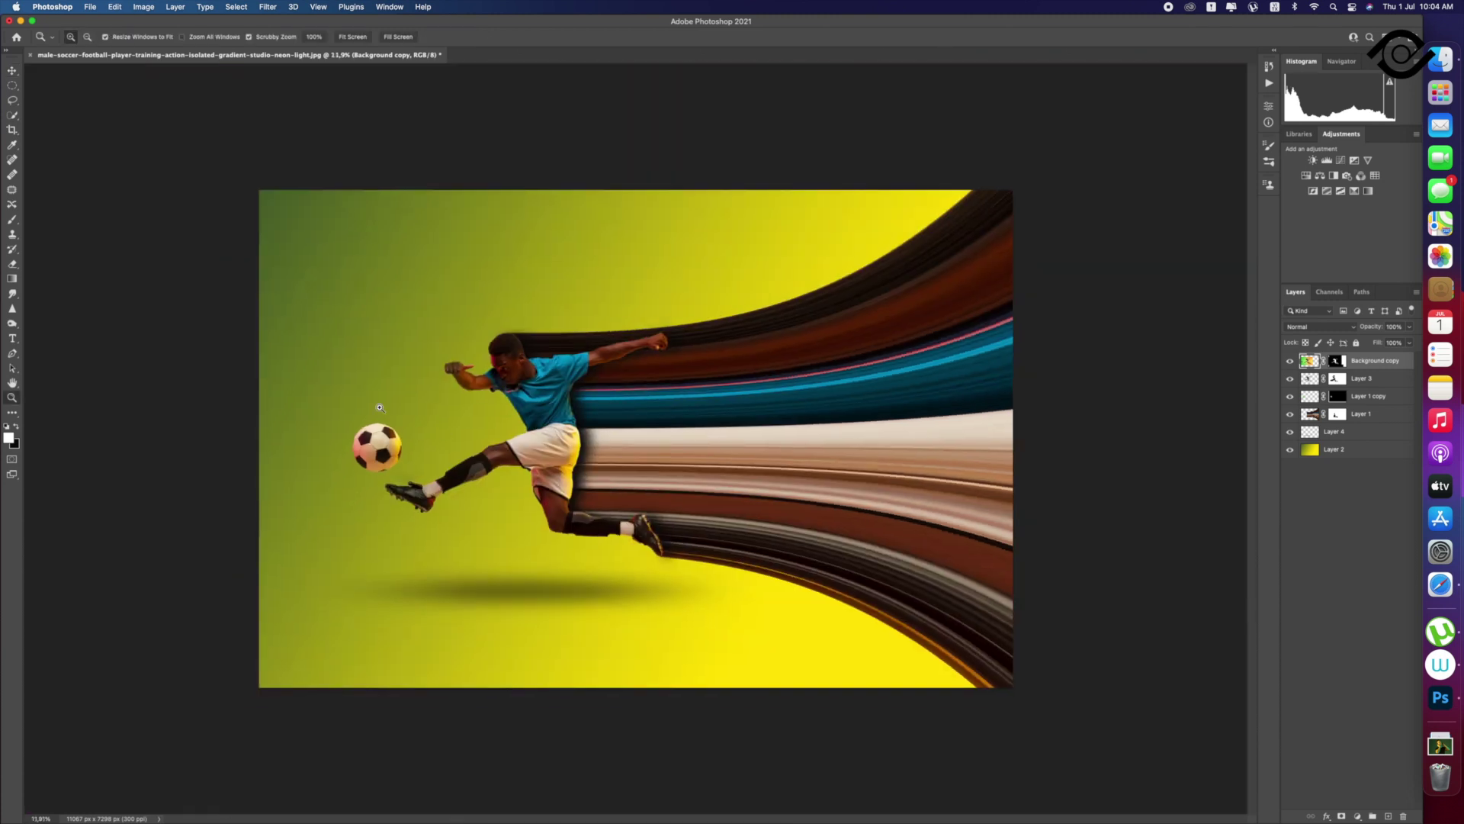
pyautogui.moveTo(382, 408); pyautogui.dragTo(441, 413)
pyautogui.press('v')
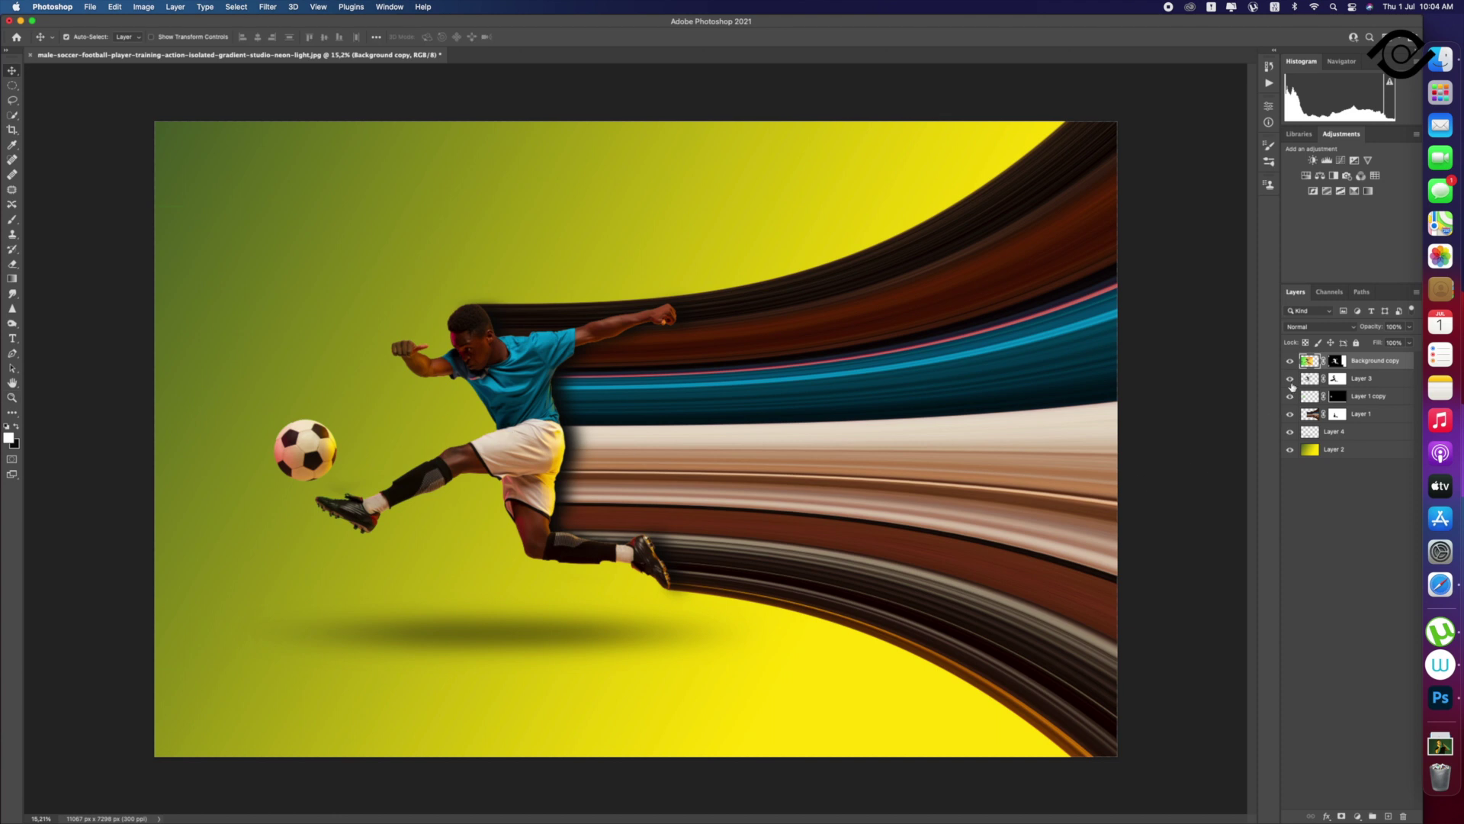
# Step: Target the player layer's mask for brush painting, switching between white and black
pyautogui.click(1336, 361)
pyautogui.click(11, 220)
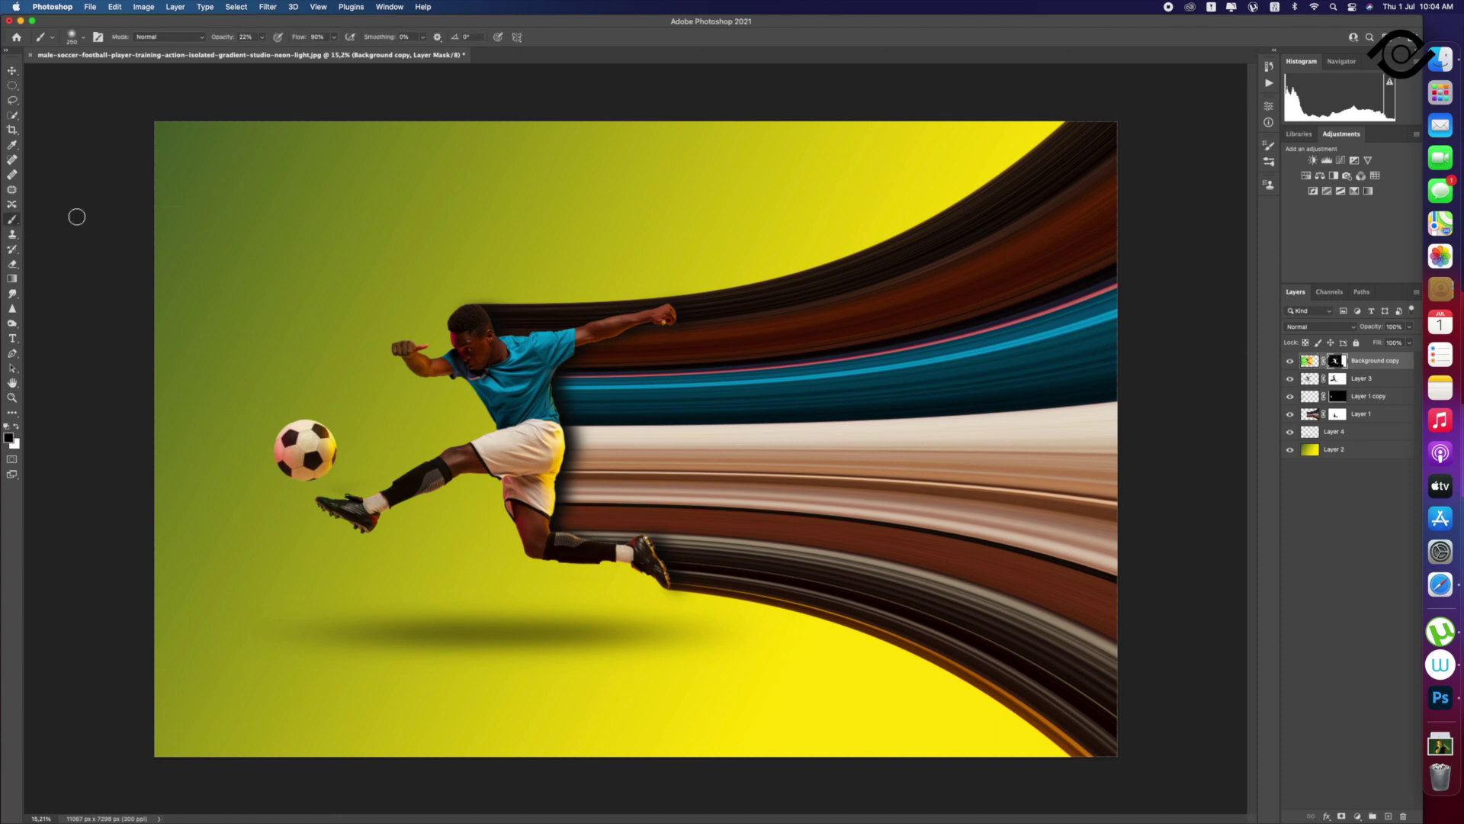
pyautogui.click(18, 428)
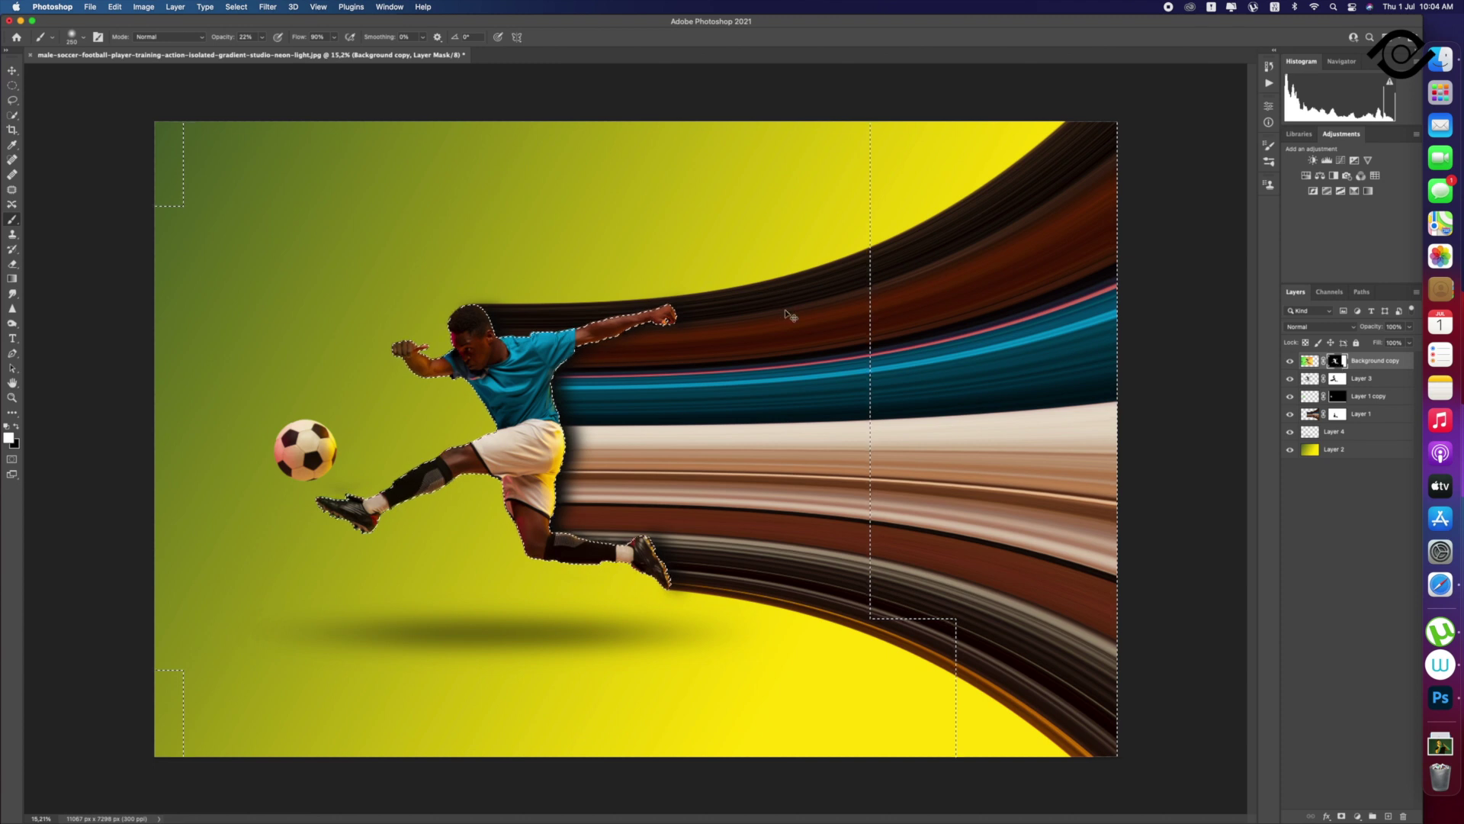
pyautogui.press('x')
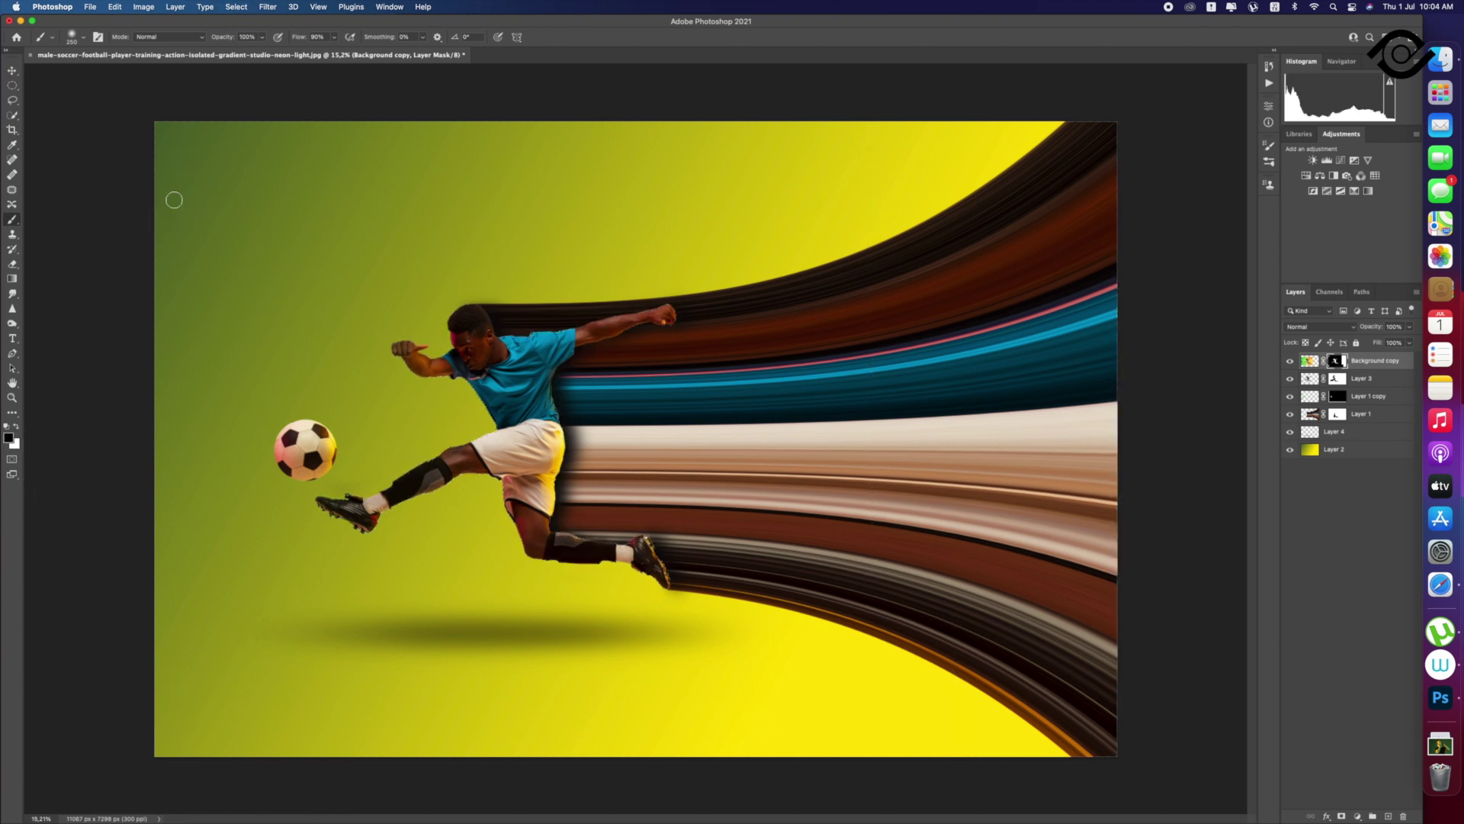
pyautogui.press('z')
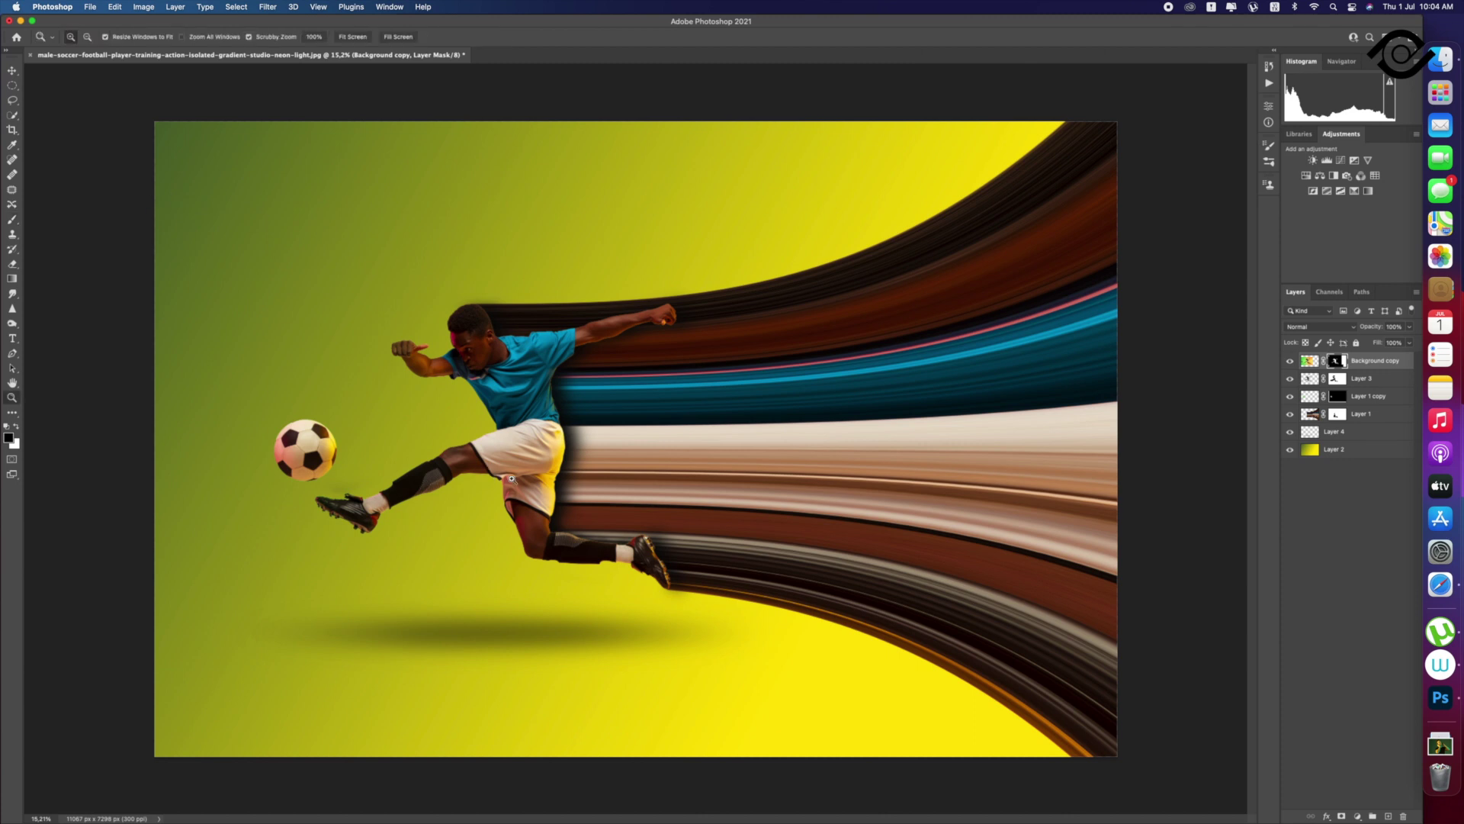
pyautogui.moveTo(511, 479); pyautogui.dragTo(427, 480)
pyautogui.moveTo(770, 526)
pyautogui.mouseDown()
pyautogui.moveTo(854, 529)
pyautogui.moveTo(811, 528)
pyautogui.moveTo(877, 473)
pyautogui.mouseUp()
# Step: Test moving and transforming the Layer 1 streaks, undo it, and zoom onto the player
pyautogui.press('v')
pyautogui.click(839, 518)
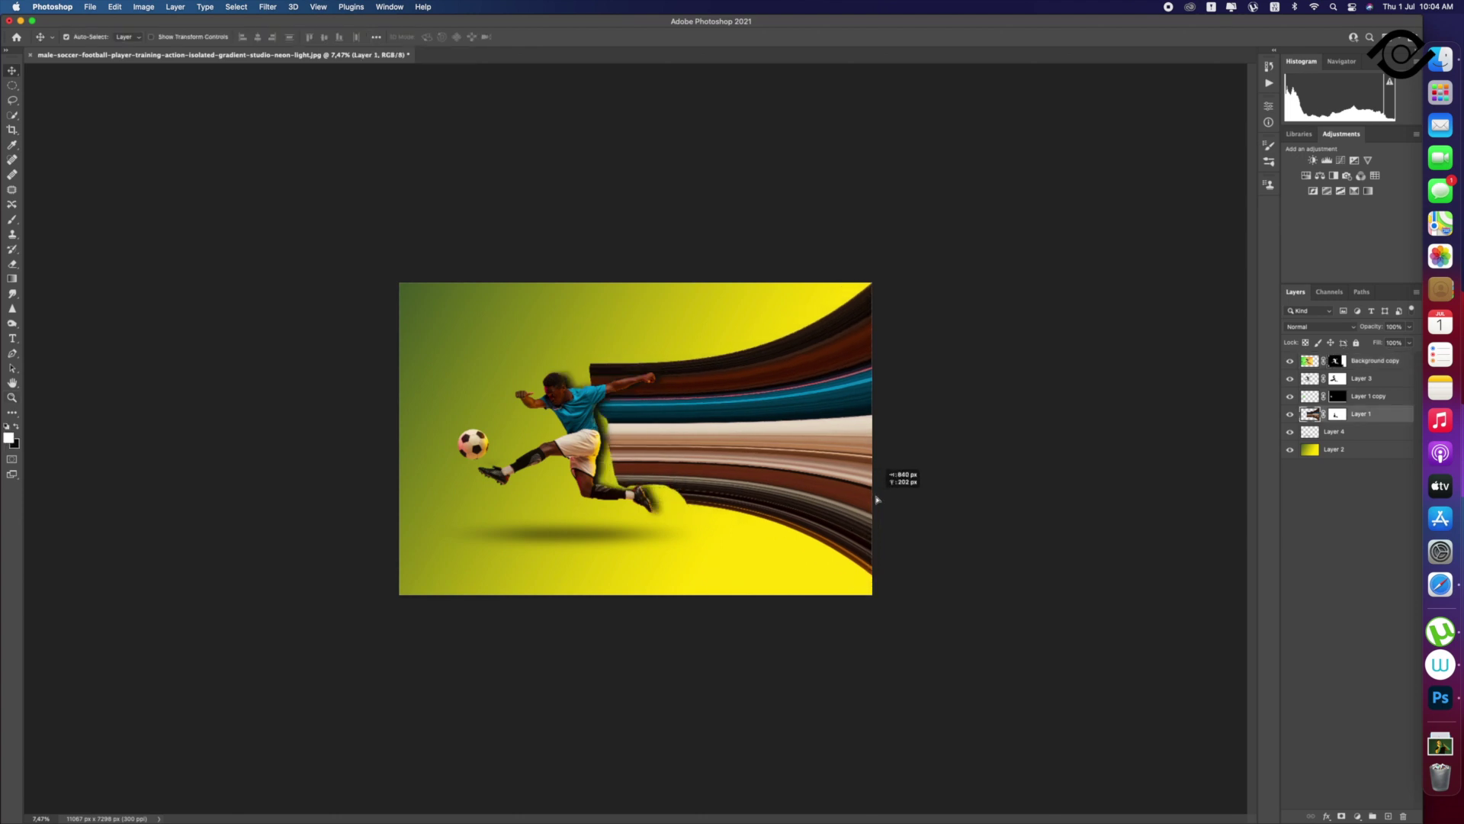
pyautogui.press('super+z')
pyautogui.press('super+t')
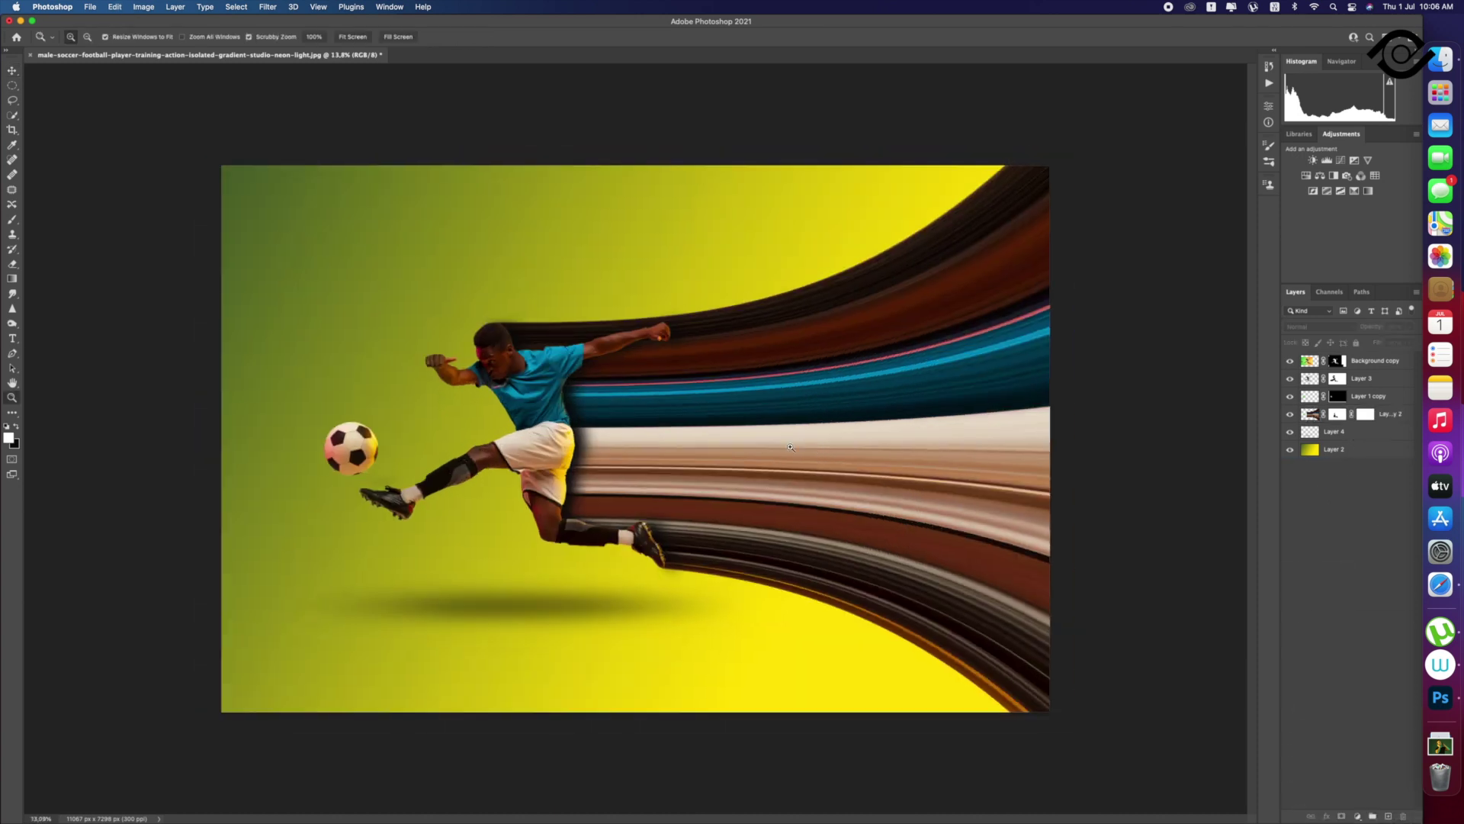
pyautogui.keyDown('alt'); pyautogui.click(790, 447); pyautogui.keyUp('alt')
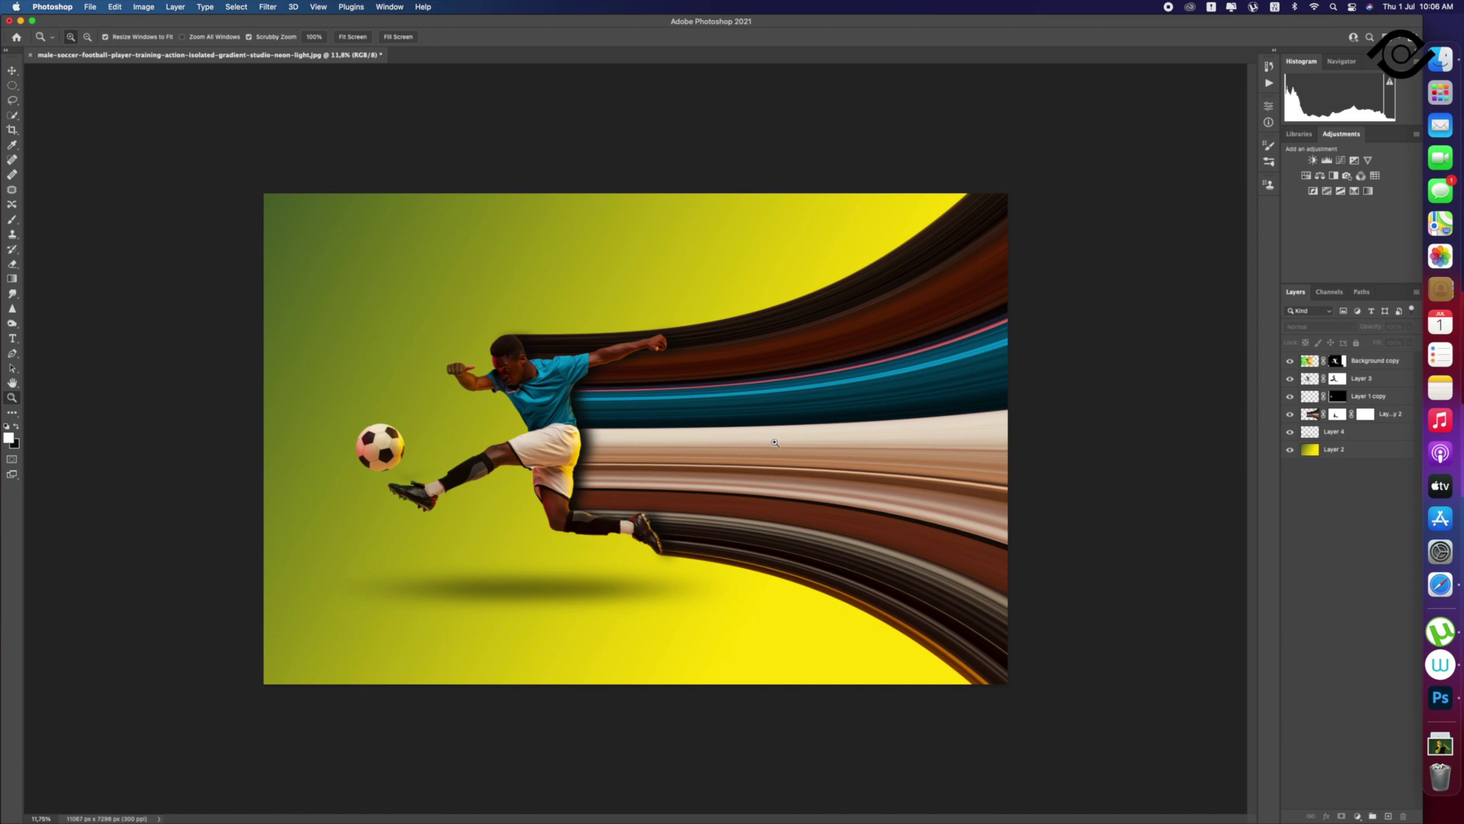
pyautogui.moveTo(375, 453); pyautogui.dragTo(469, 460)
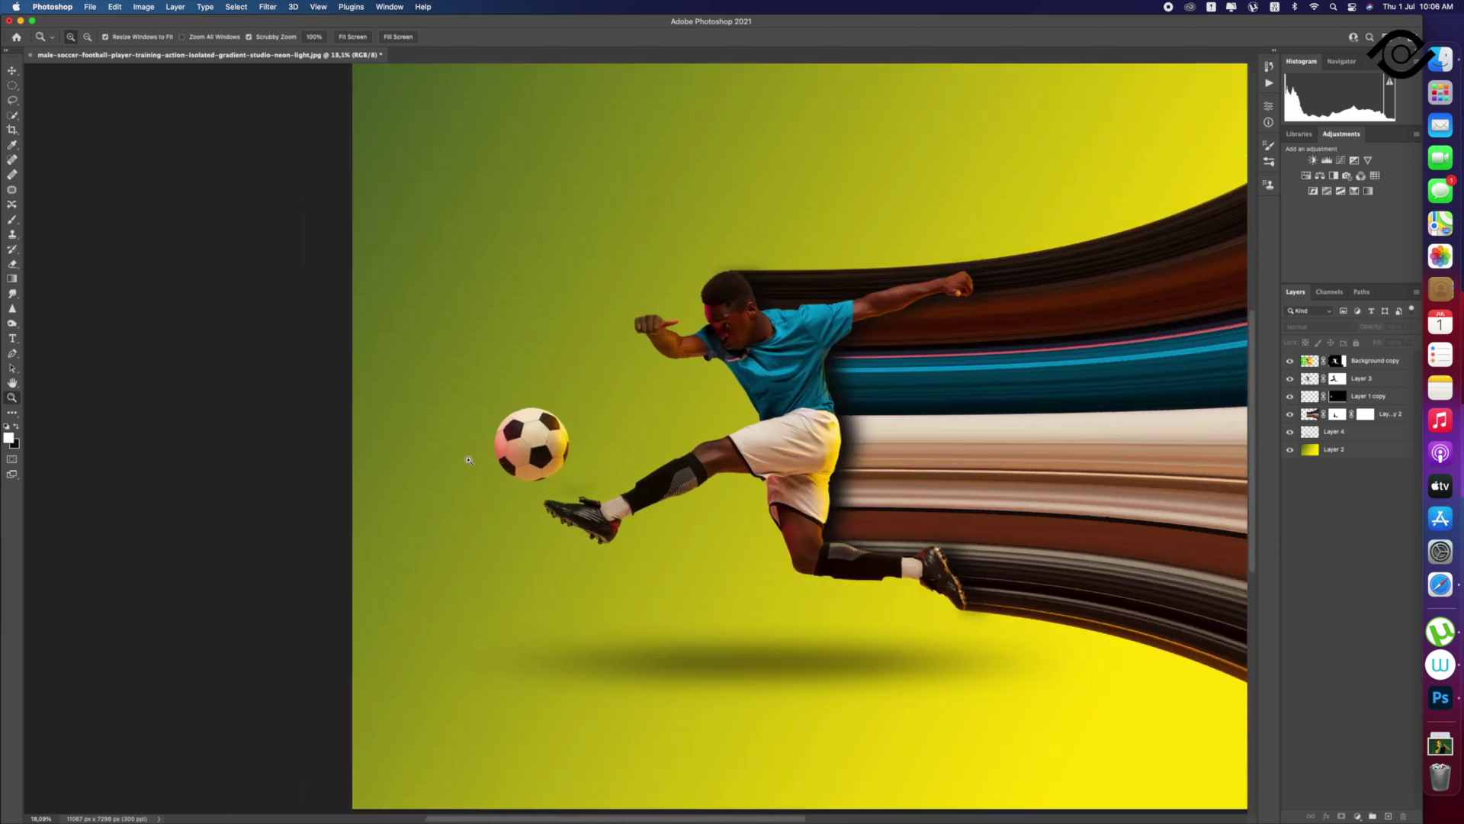
# Step: Create new empty Layer 5 and move it just below Layer 1 copy
pyautogui.press('v')
pyautogui.click(538, 452)
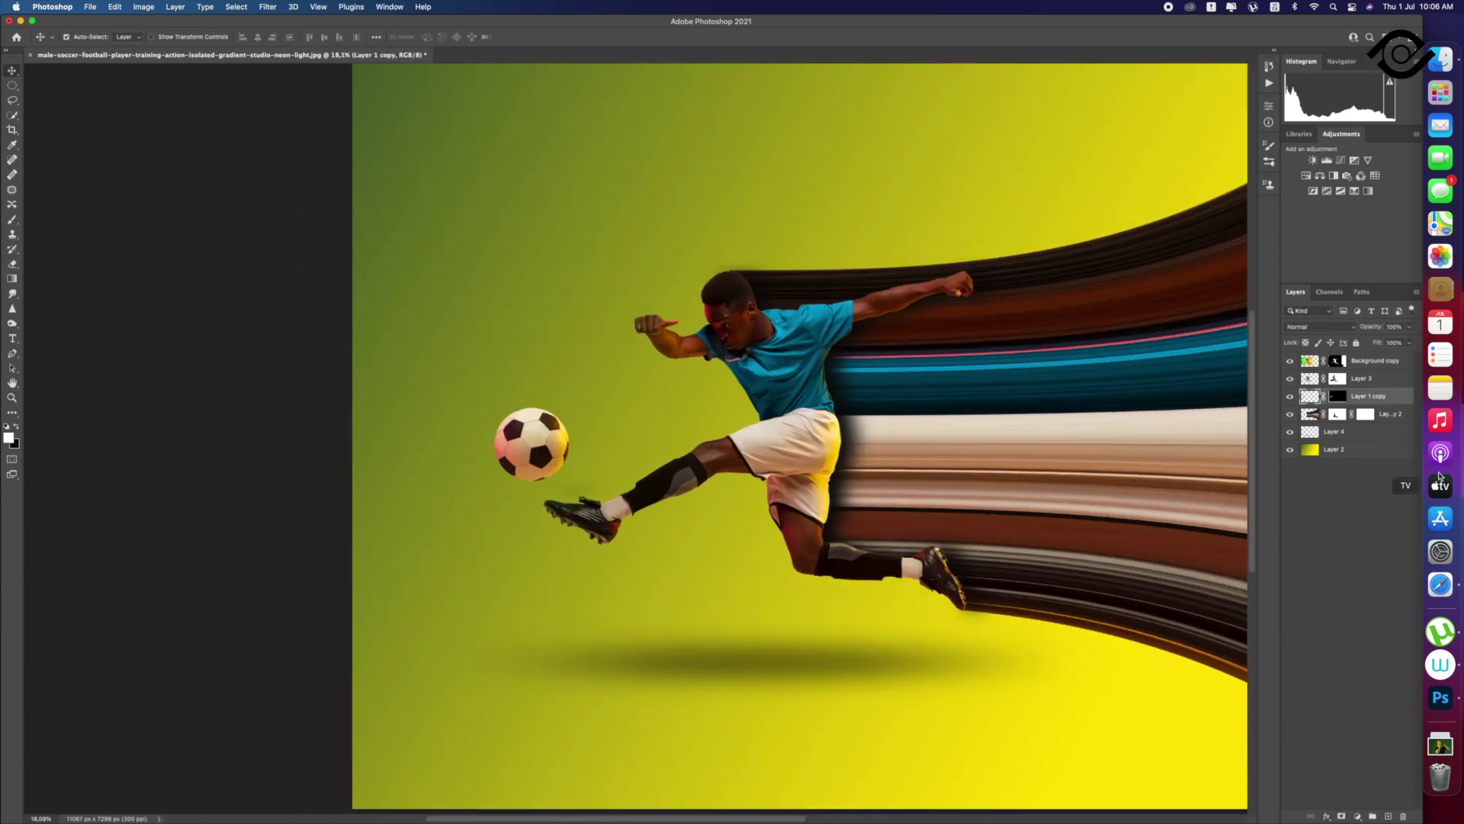
pyautogui.click(1390, 817)
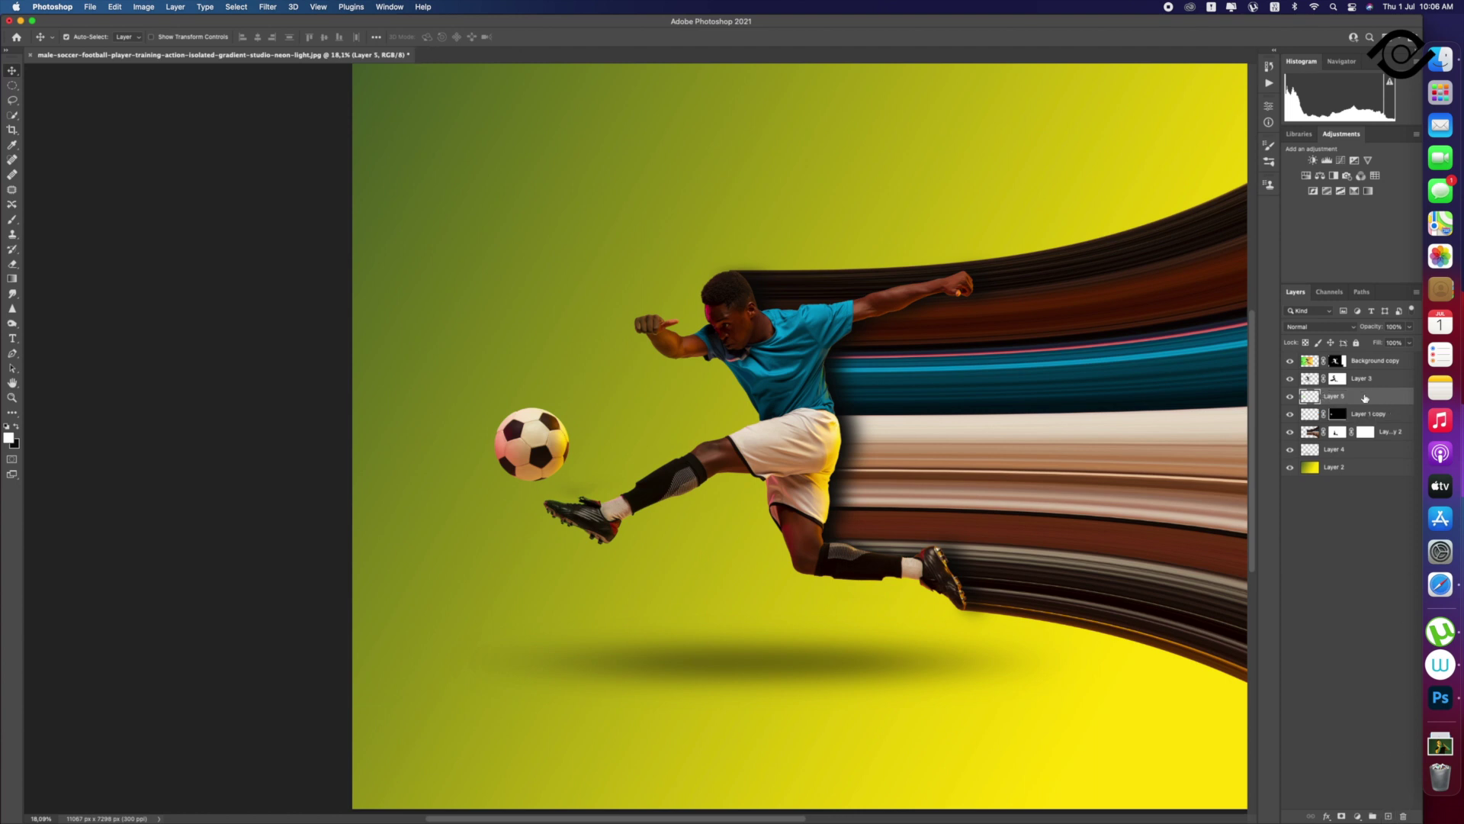
pyautogui.moveTo(1366, 397); pyautogui.dragTo(1365, 424)
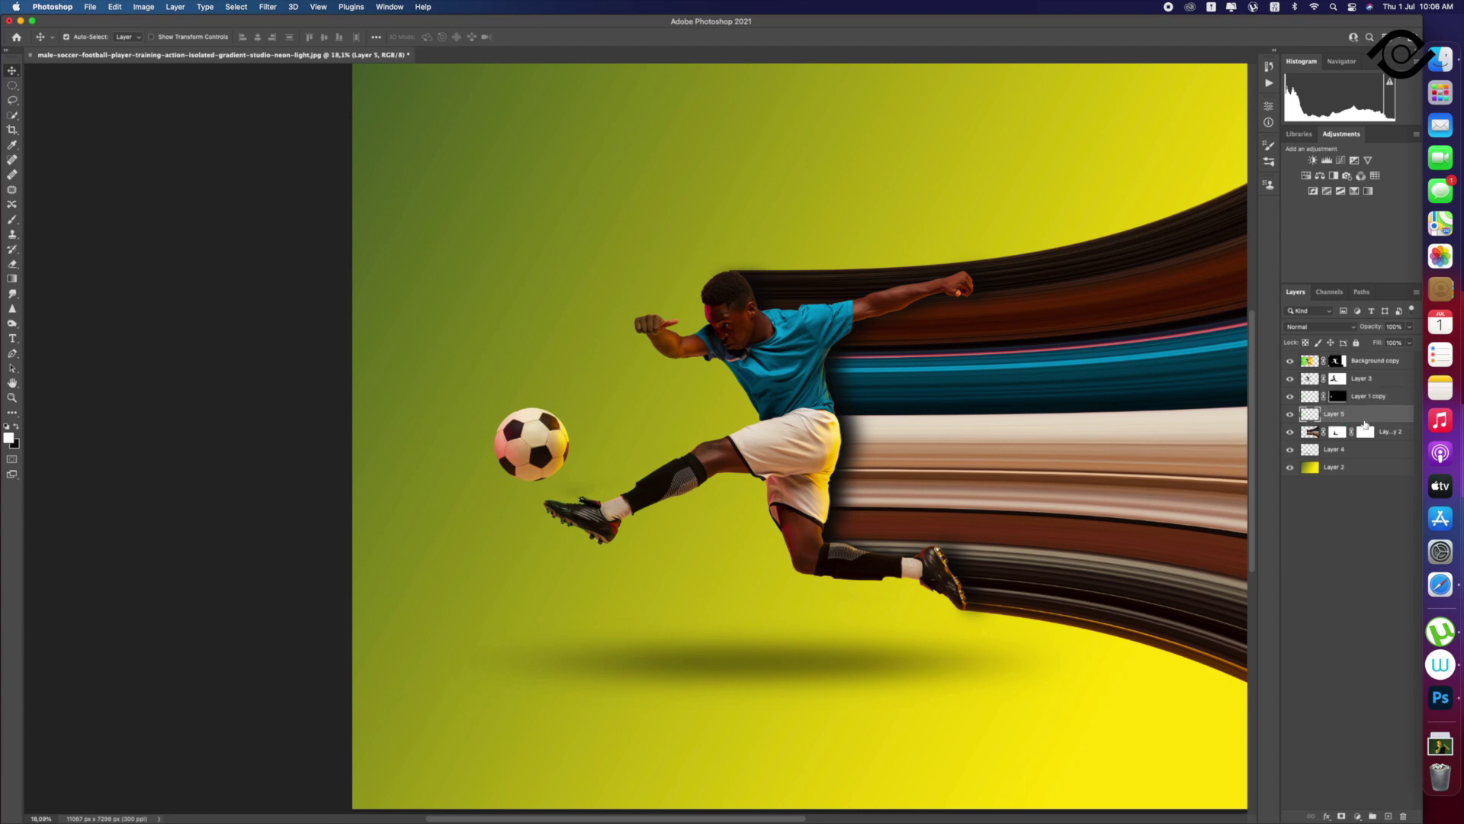
pyautogui.click(12, 220)
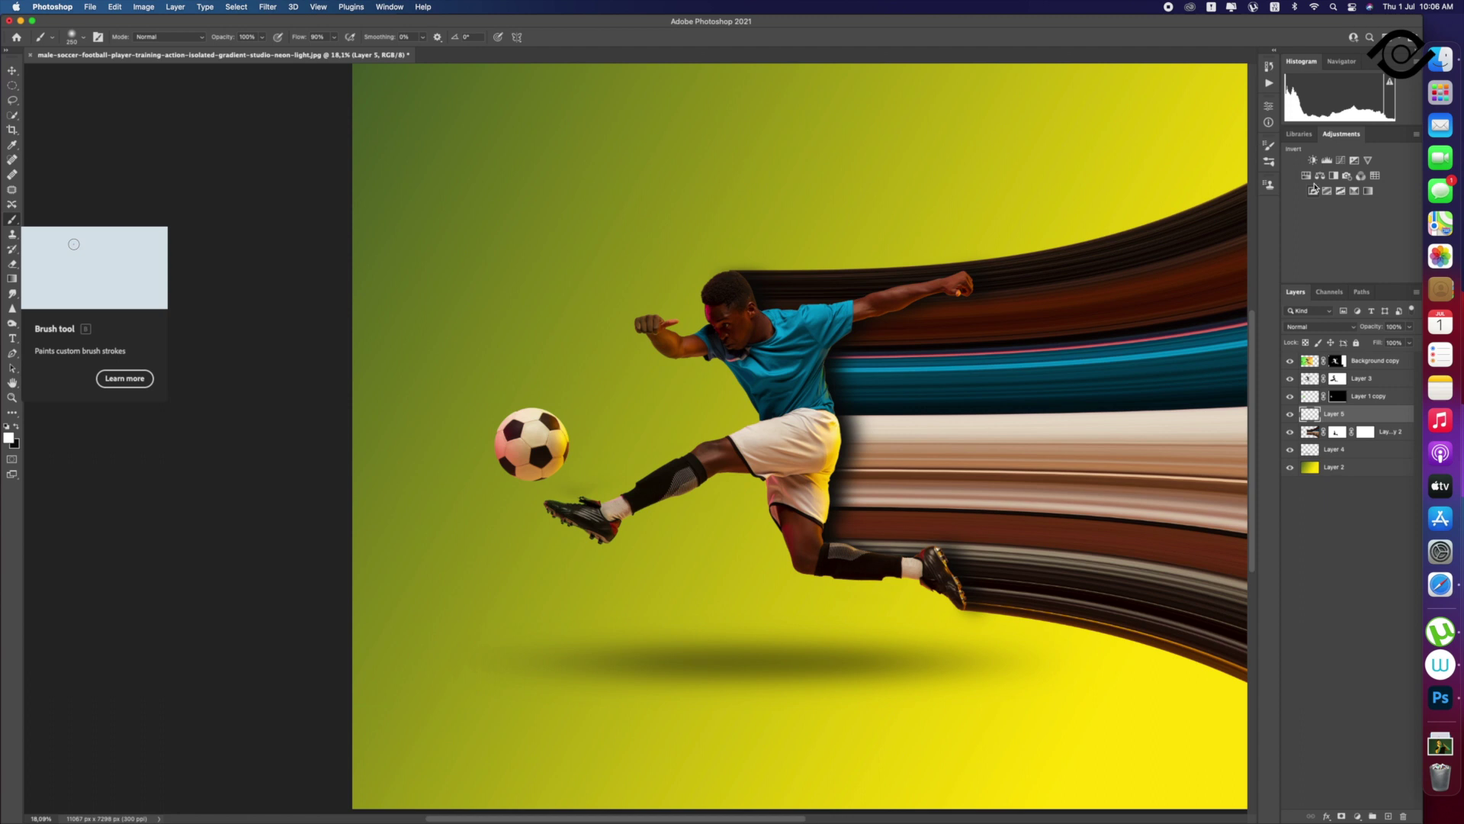
# Step: Scroll through the brush presets list down to the spray brushes
pyautogui.click(1270, 163)
pyautogui.scroll(-3, 1084, 566)
pyautogui.scroll(-3, 1084, 567)
pyautogui.scroll(-5, 1083, 566)
pyautogui.scroll(-3, 1109, 537)
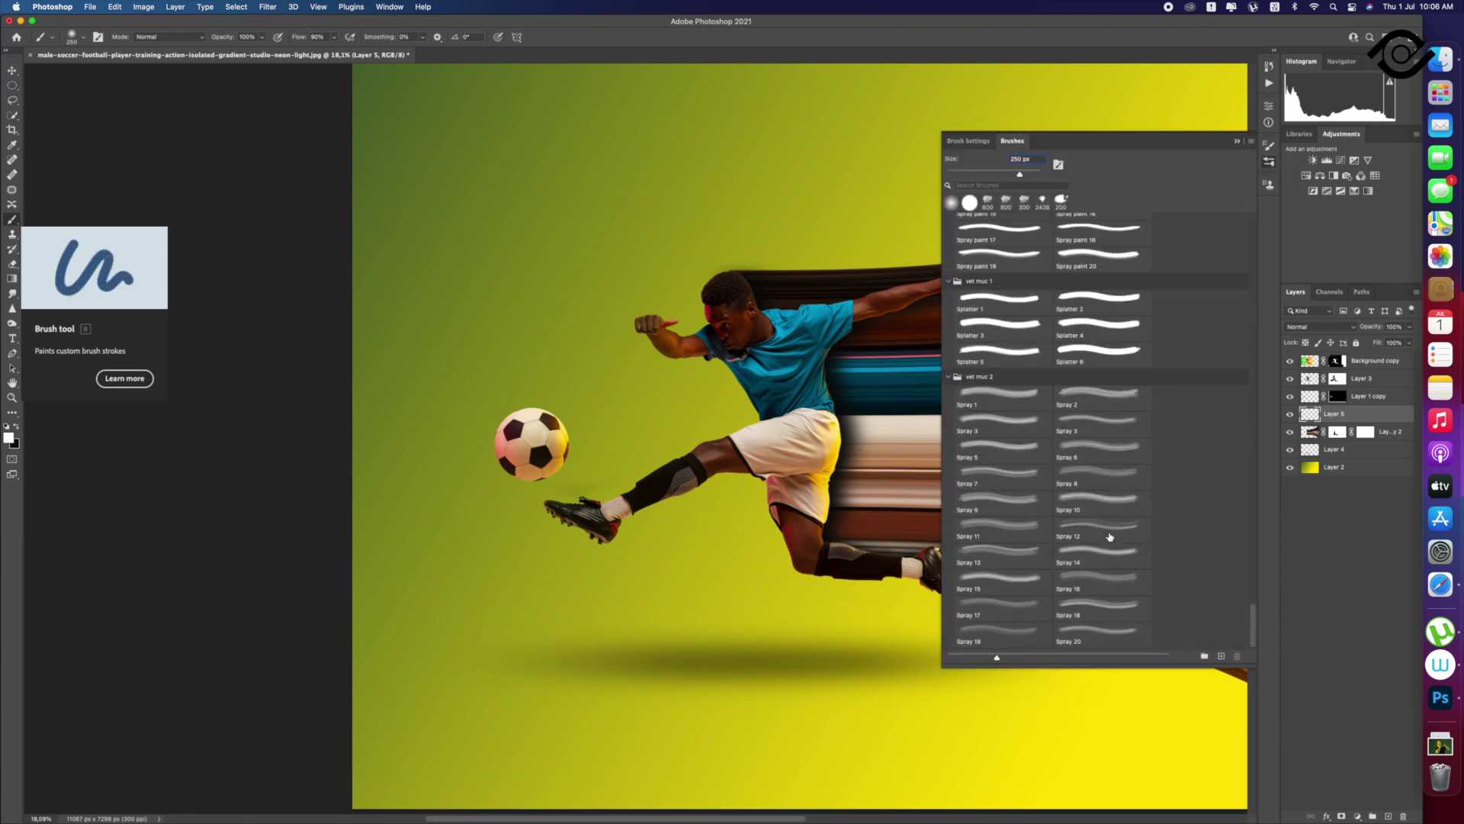
pyautogui.write('0')
# Step: Spray white particles around the soccer ball using the Spray 5 brush preset
pyautogui.click(1091, 614)
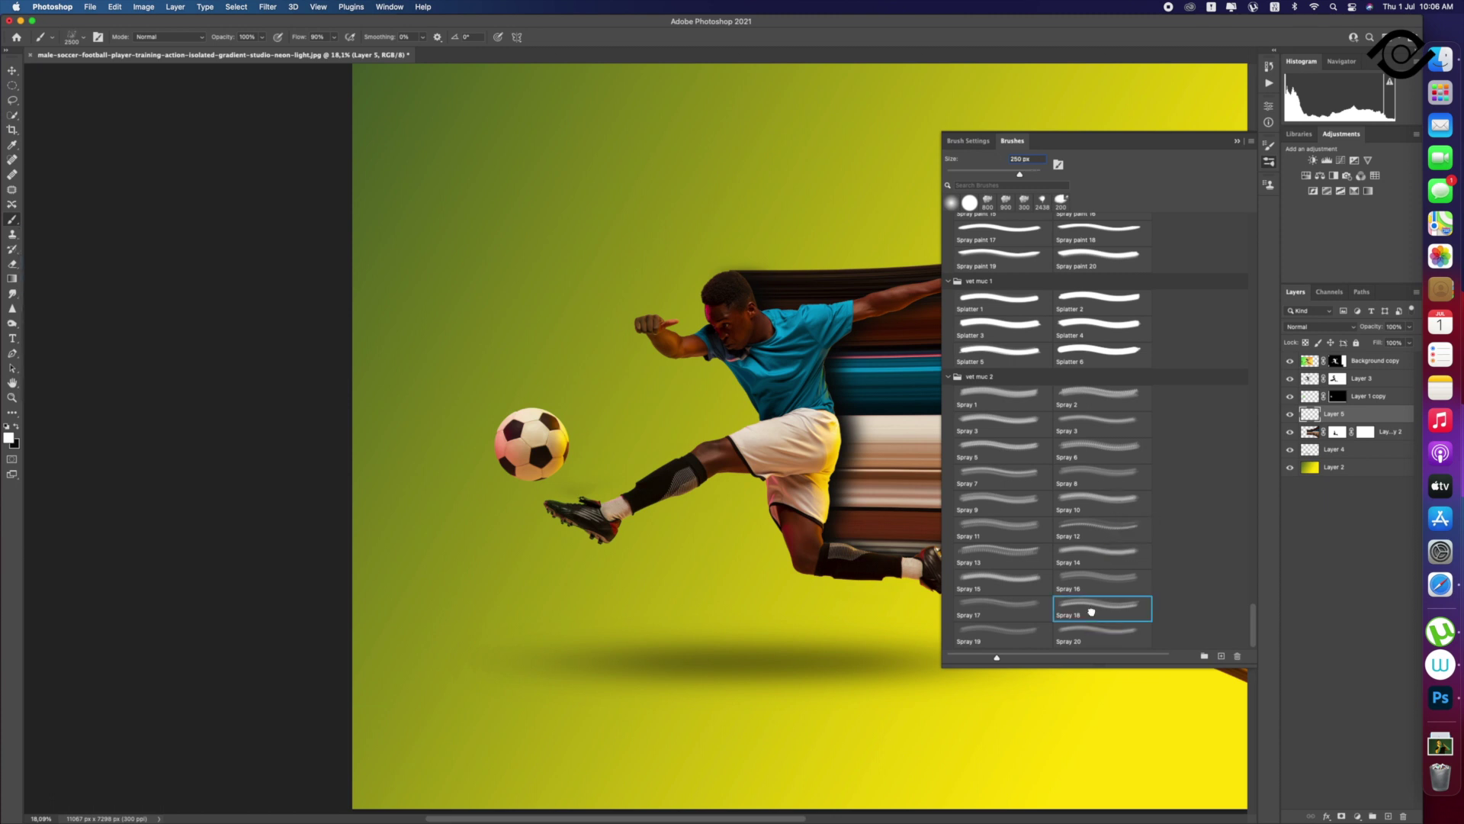
pyautogui.click(1007, 552)
pyautogui.click(1024, 440)
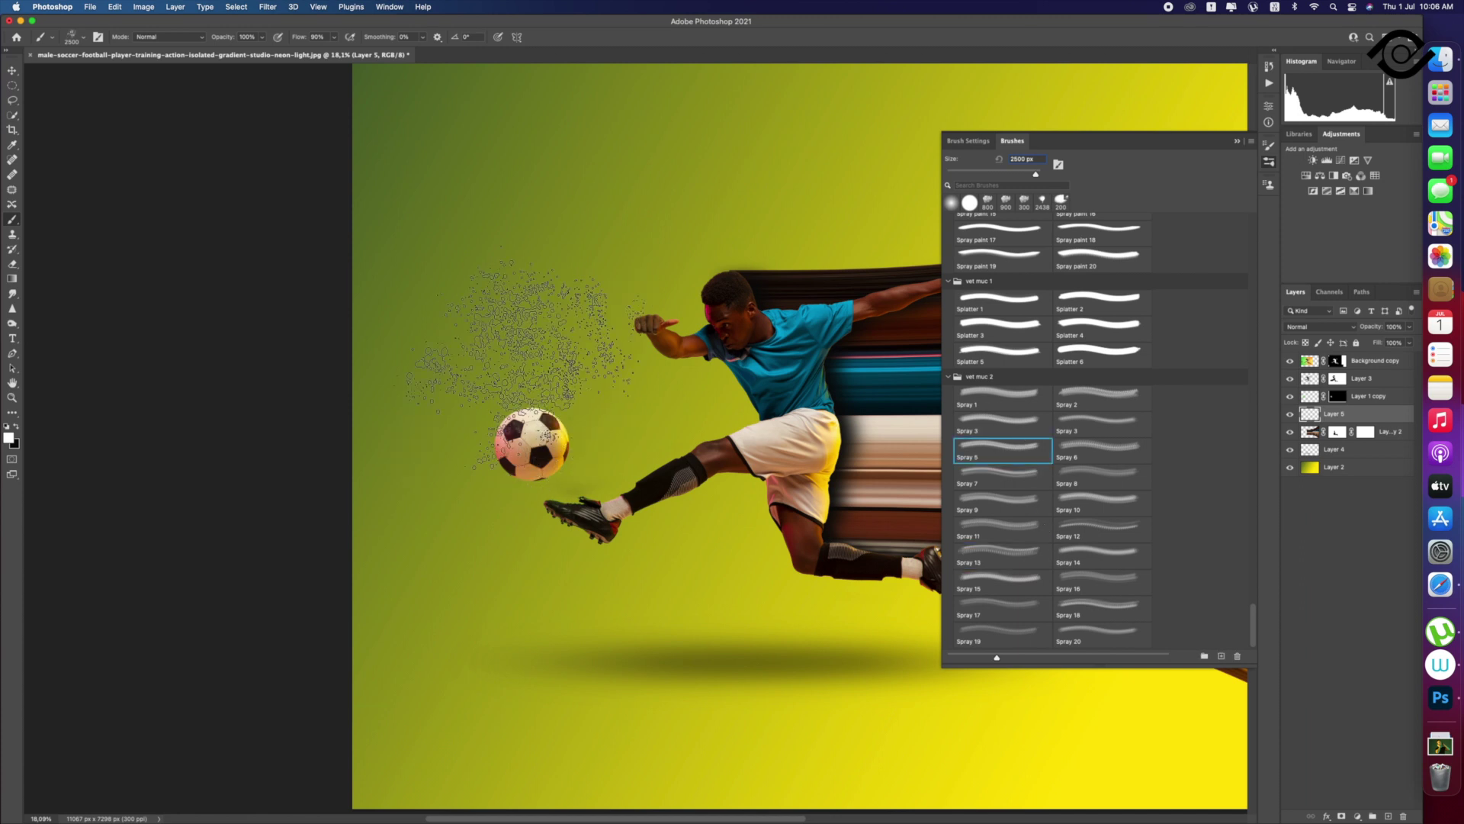
pyautogui.click(530, 442)
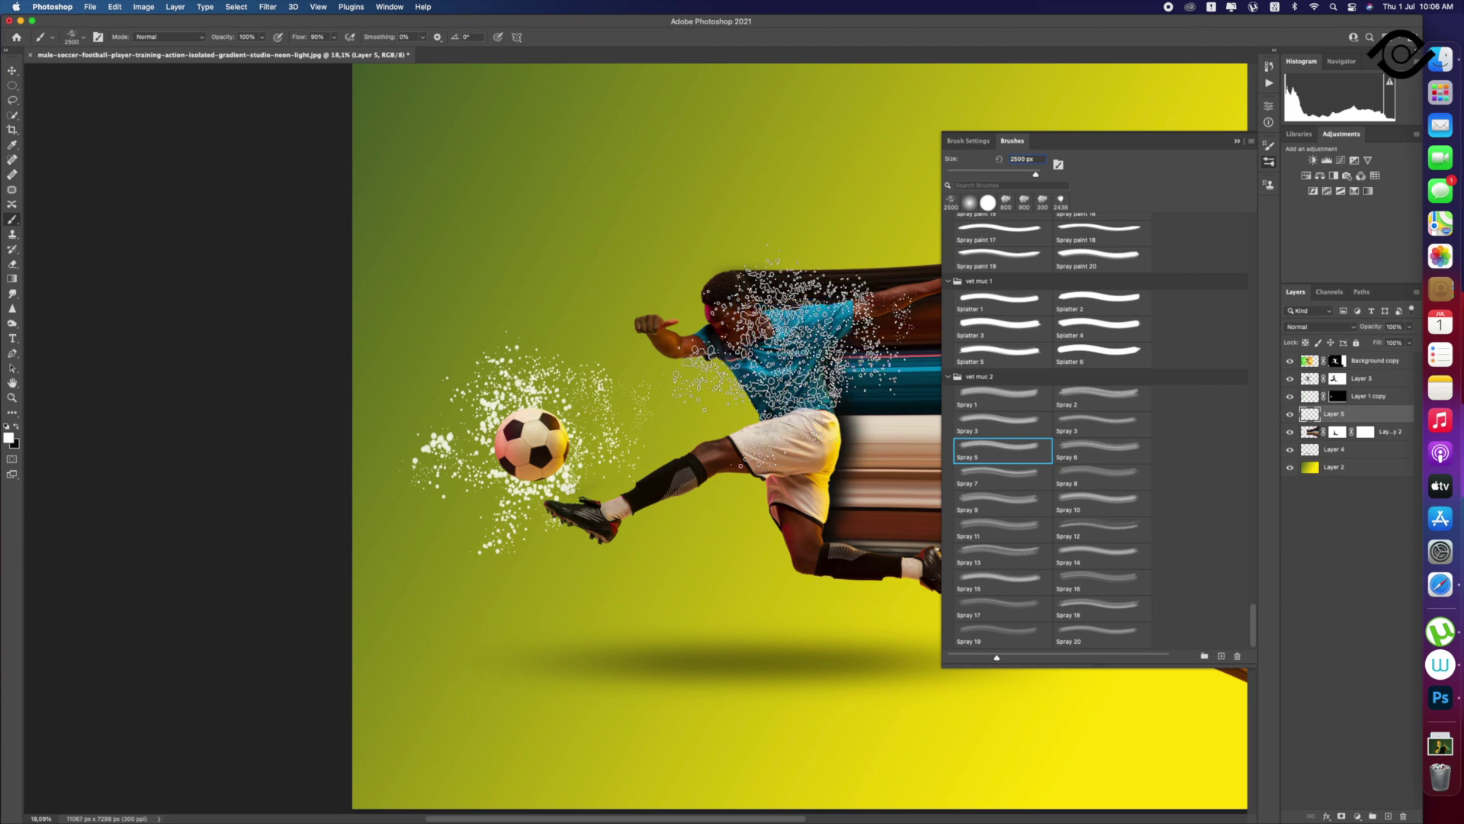
pyautogui.click(1098, 404)
pyautogui.click(1104, 332)
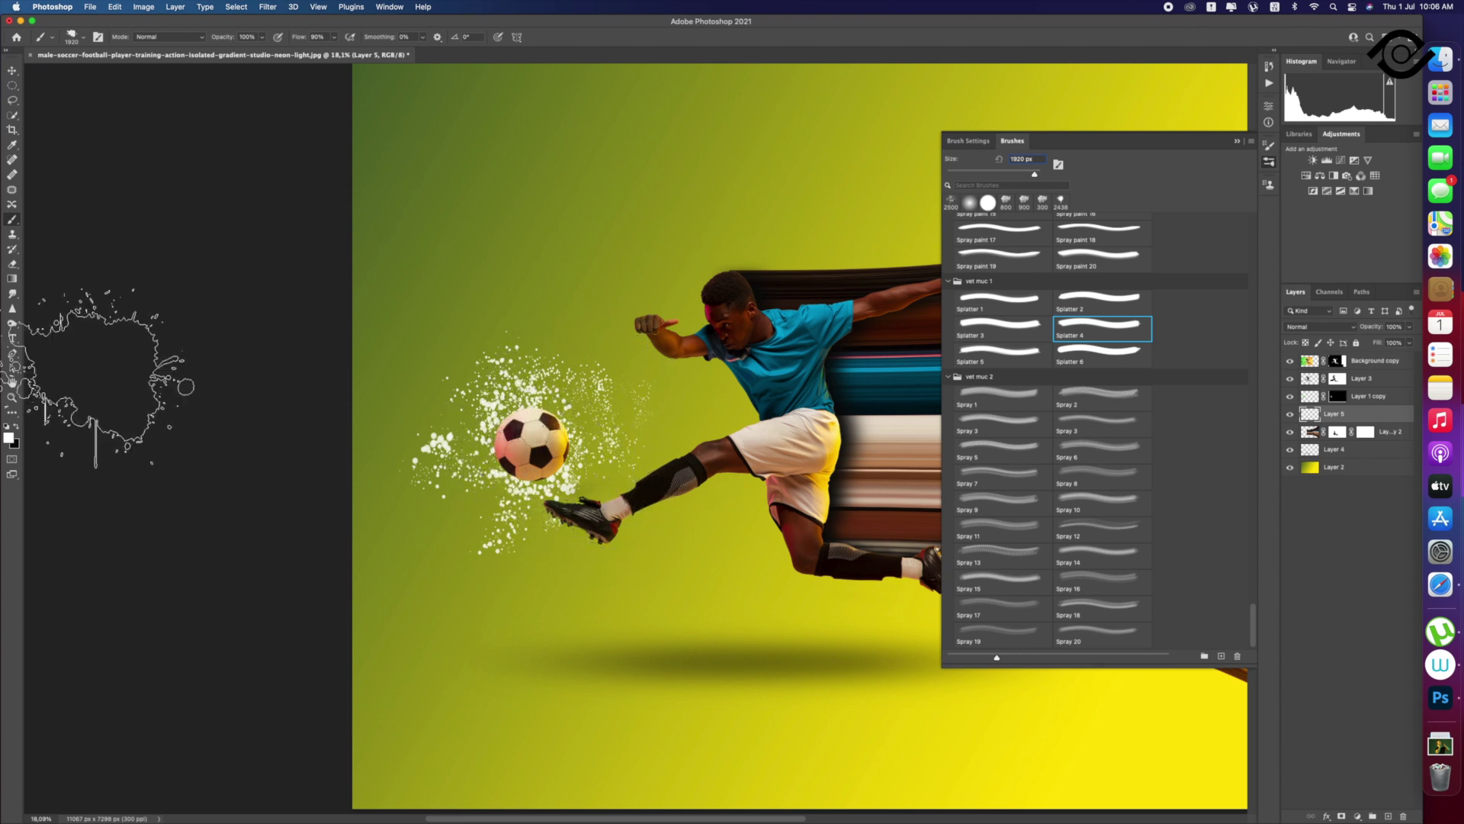
# Step: Sample the shirt's teal and stamp a teal splatter around the ball and foot
pyautogui.click(10, 440)
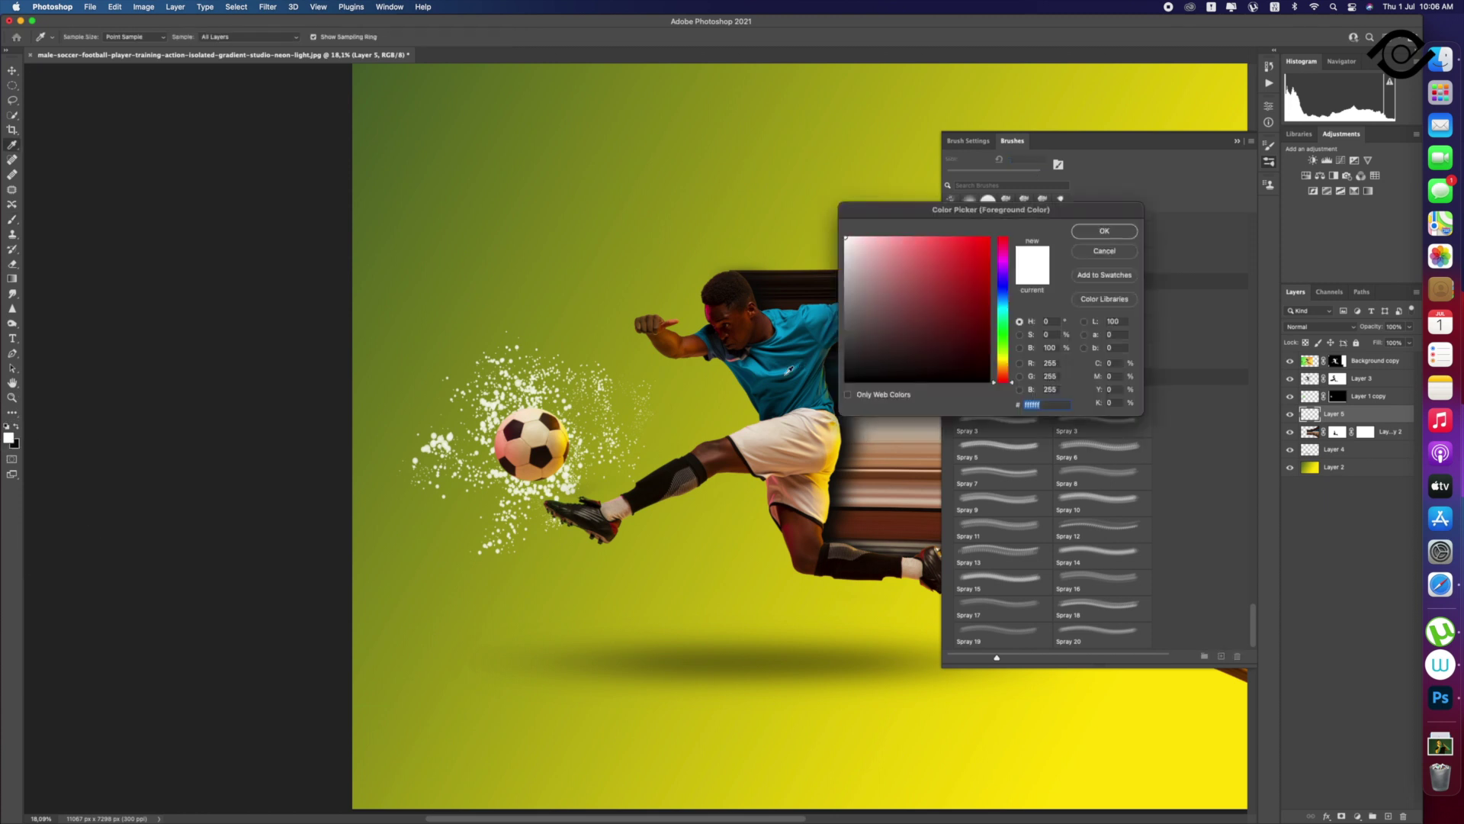
pyautogui.click(786, 369)
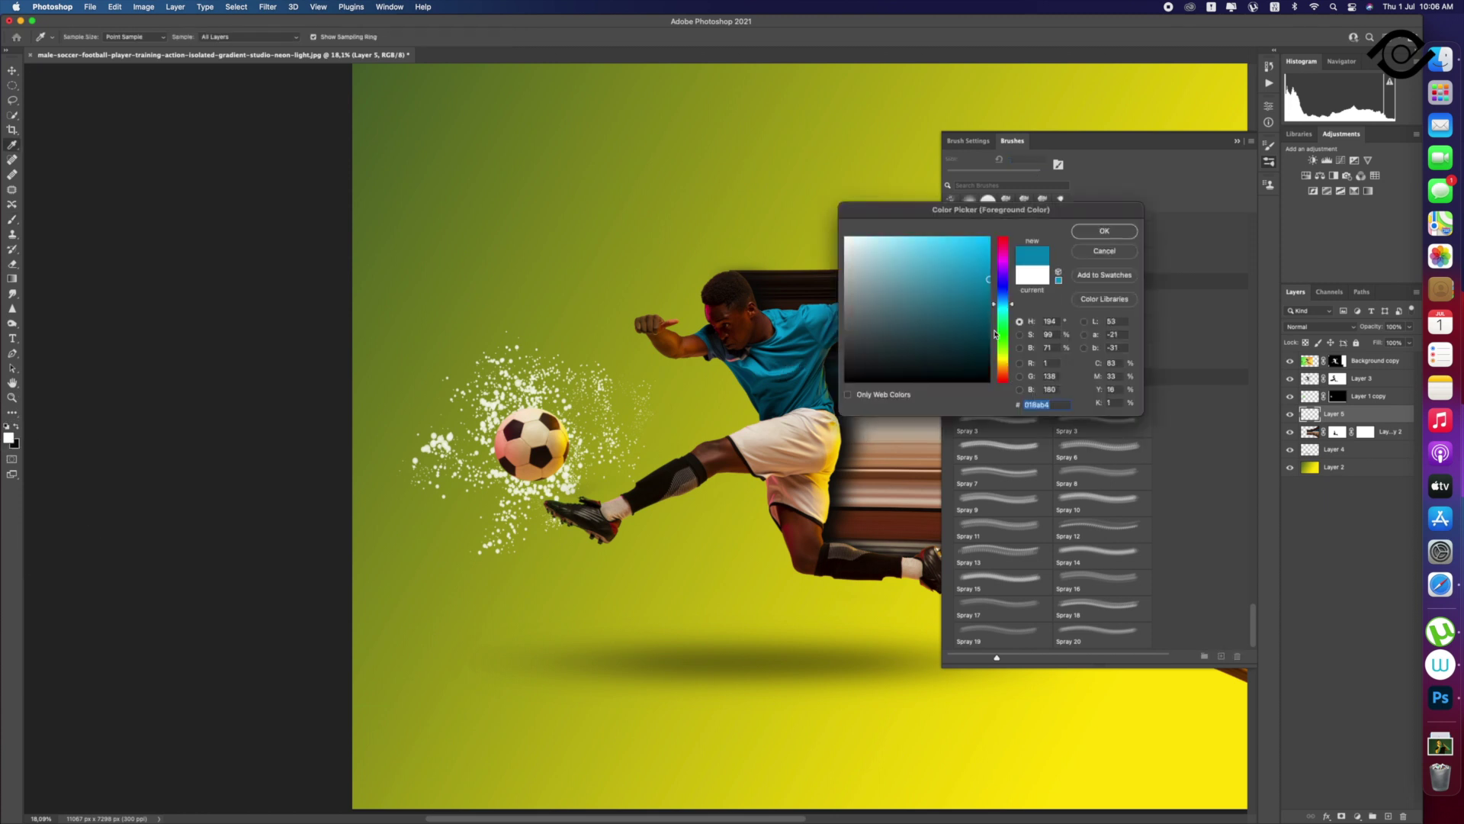
pyautogui.click(1104, 231)
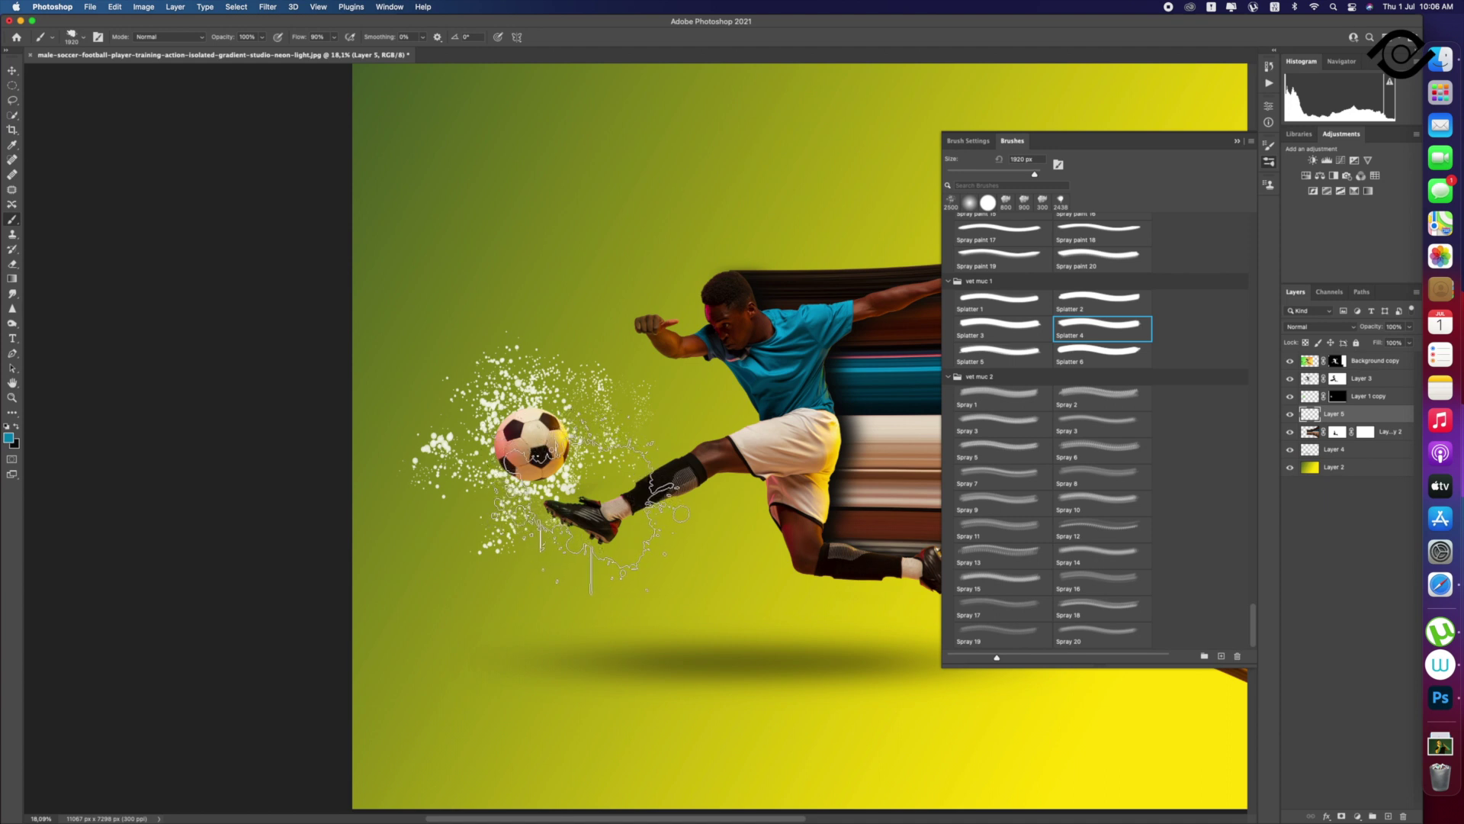
pyautogui.click(587, 509)
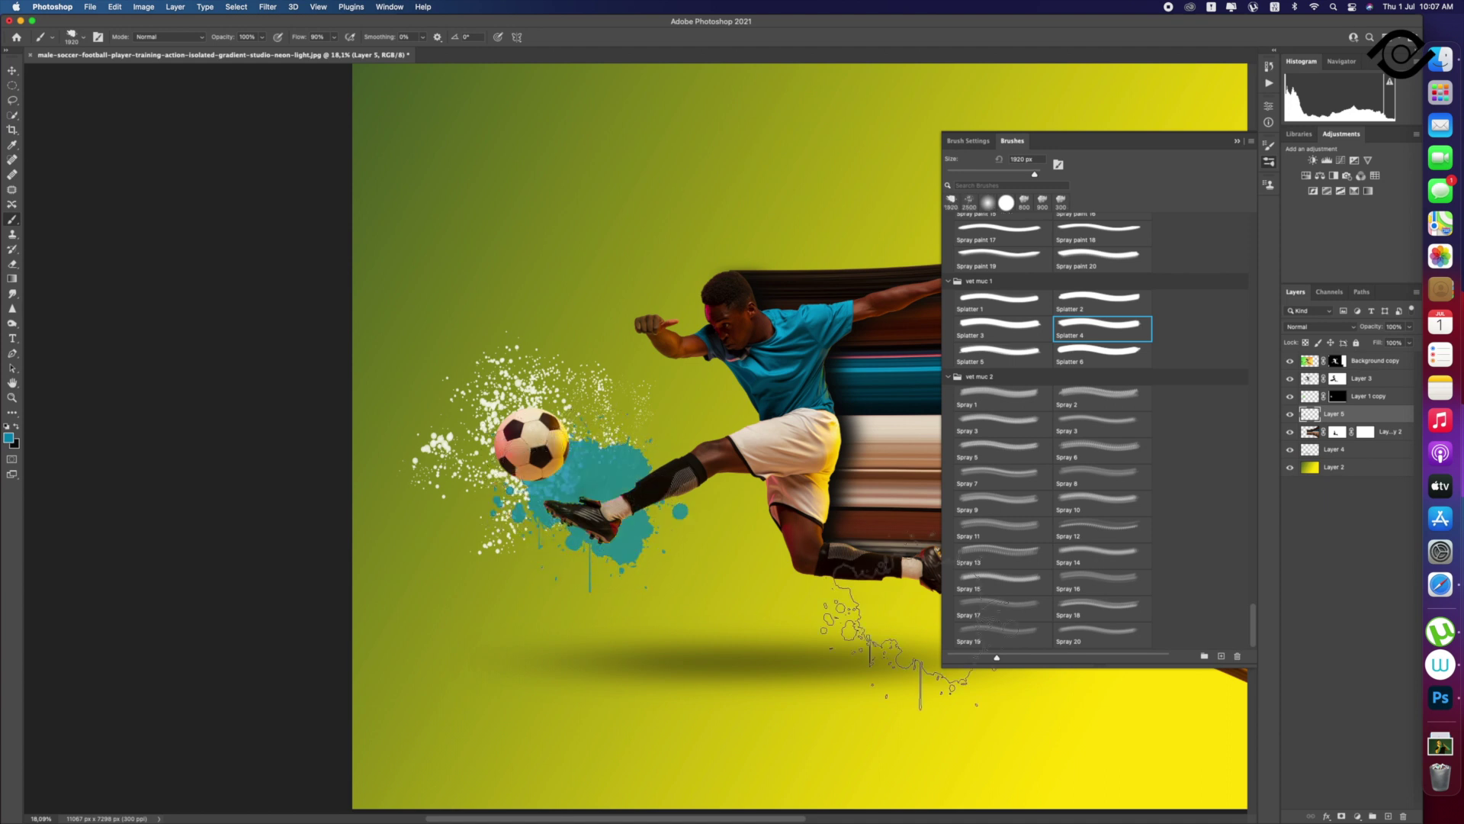
# Step: Stamp a yellow Splatter 2 splash at 1200 px above-left of the ball
pyautogui.click(1093, 300)
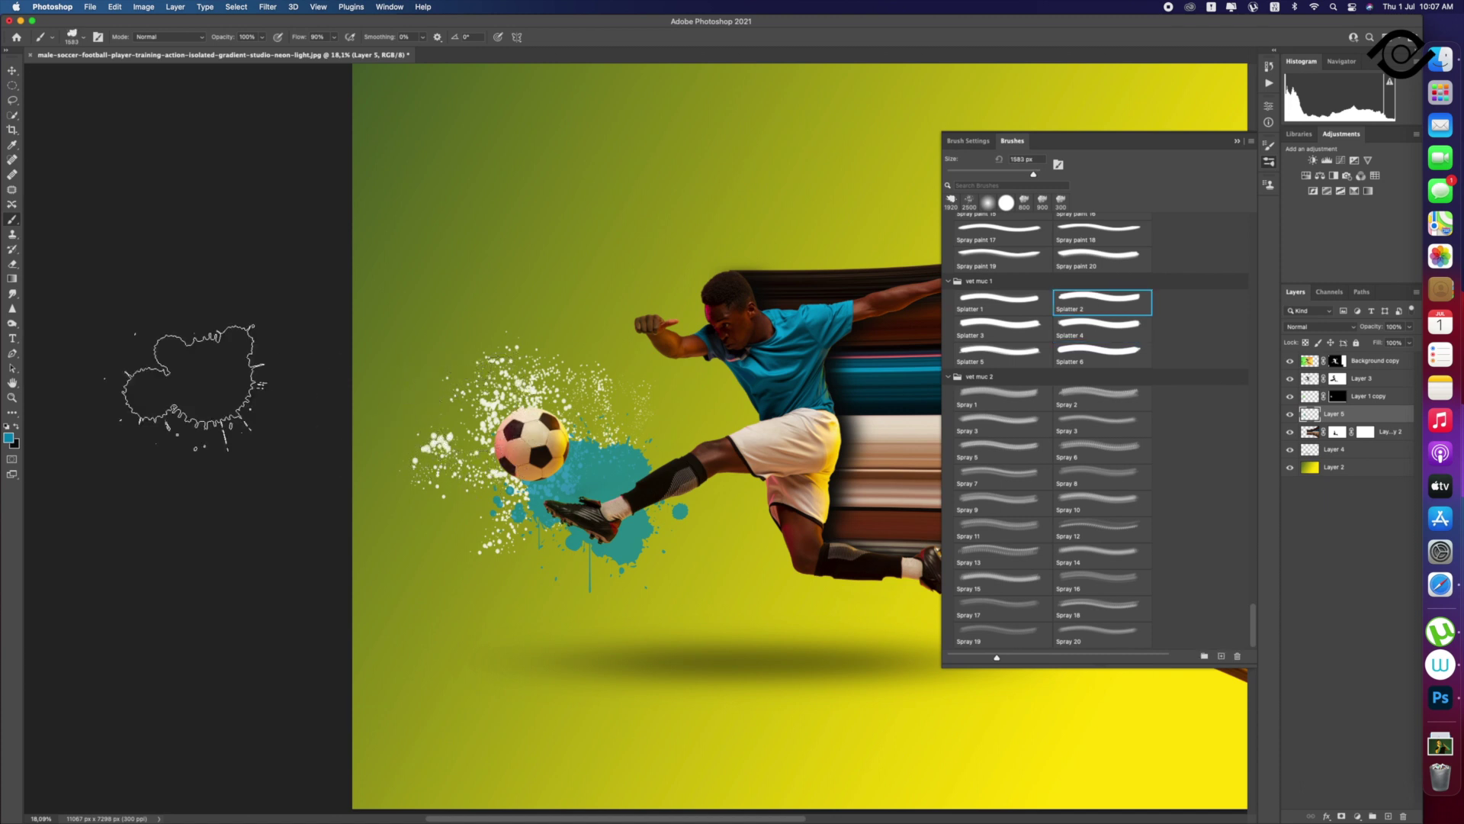
pyautogui.click(9, 437)
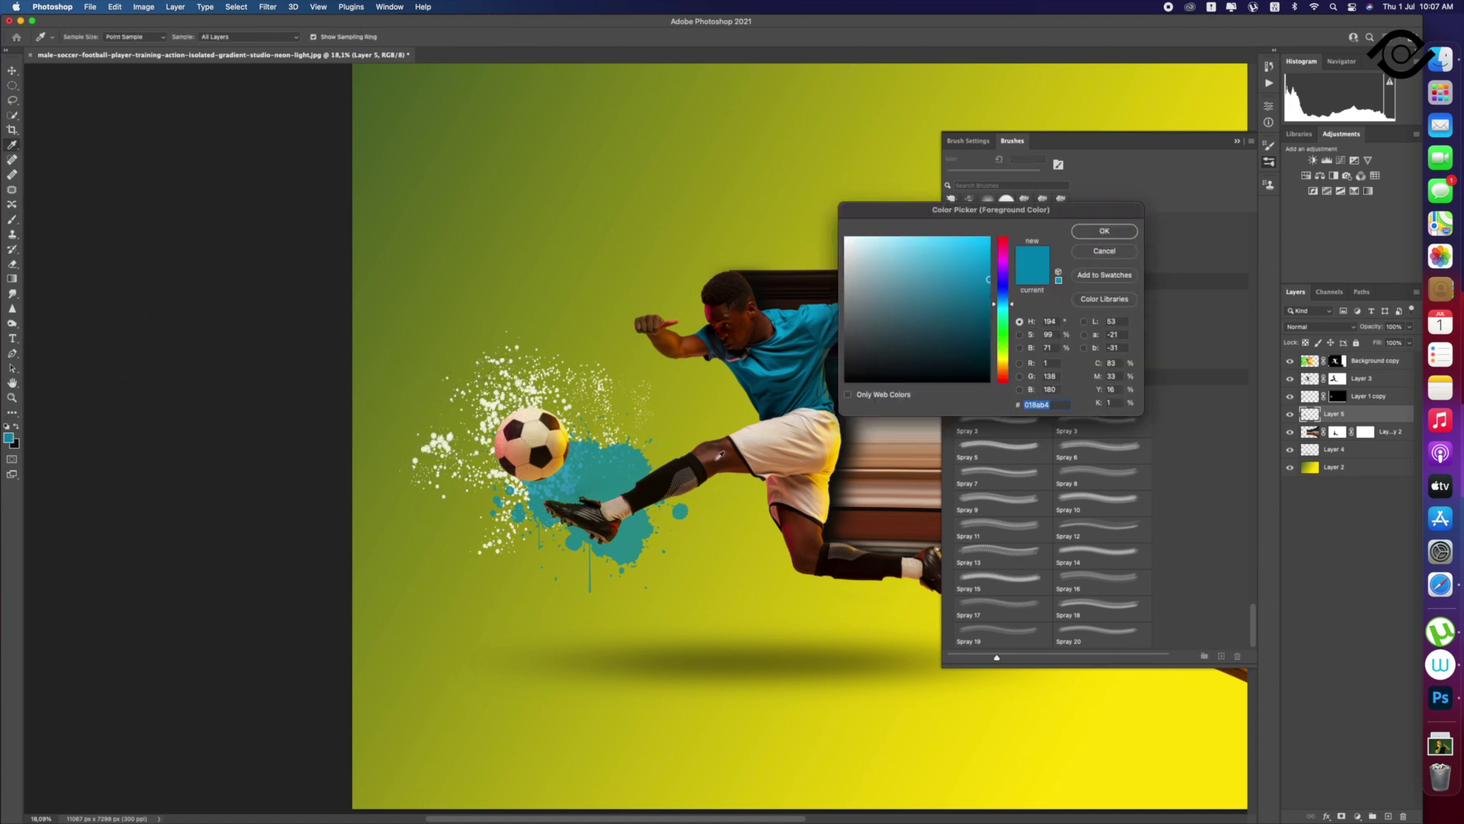
pyautogui.click(839, 455)
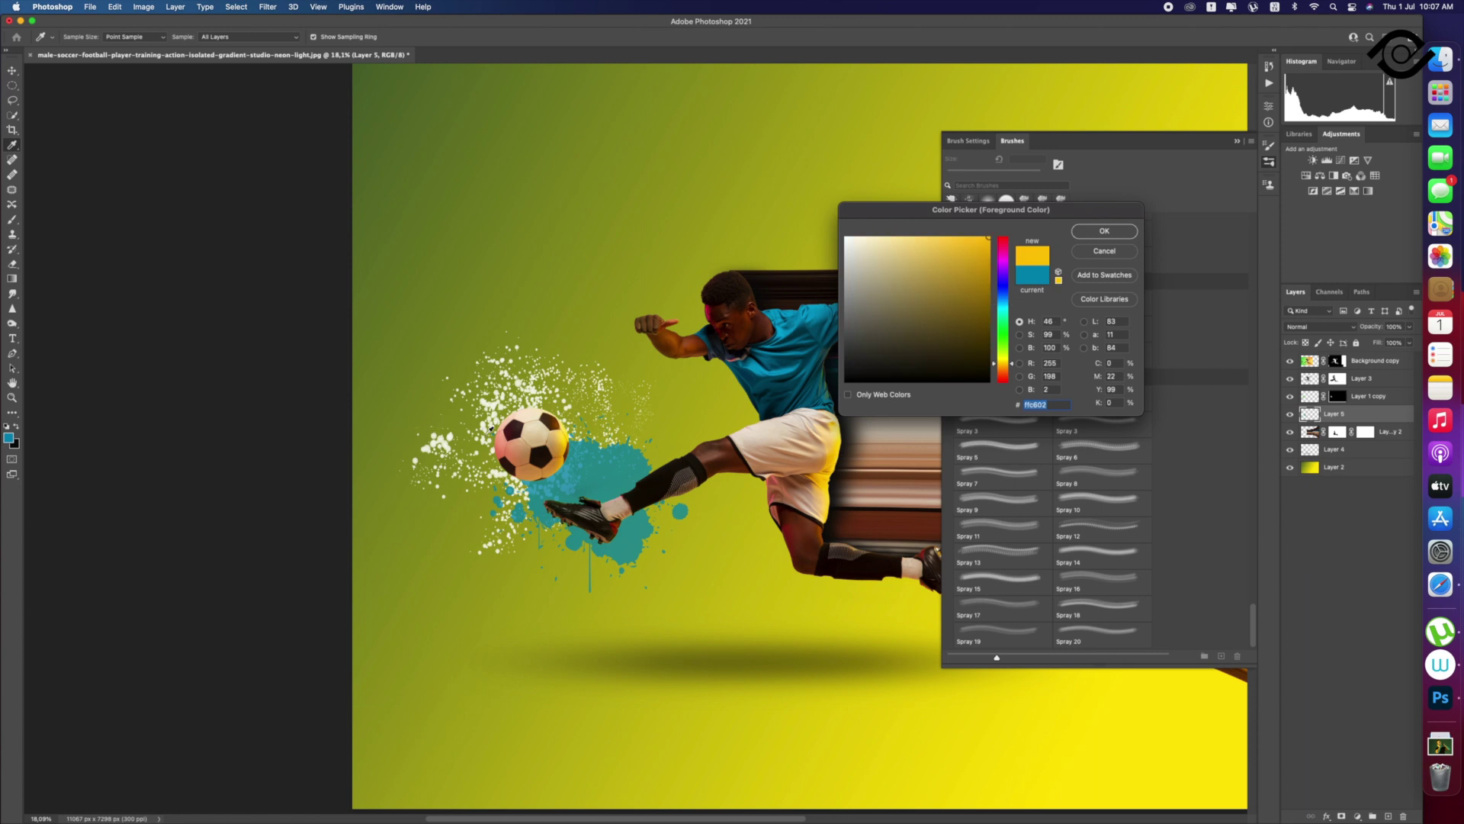
pyautogui.click(1104, 230)
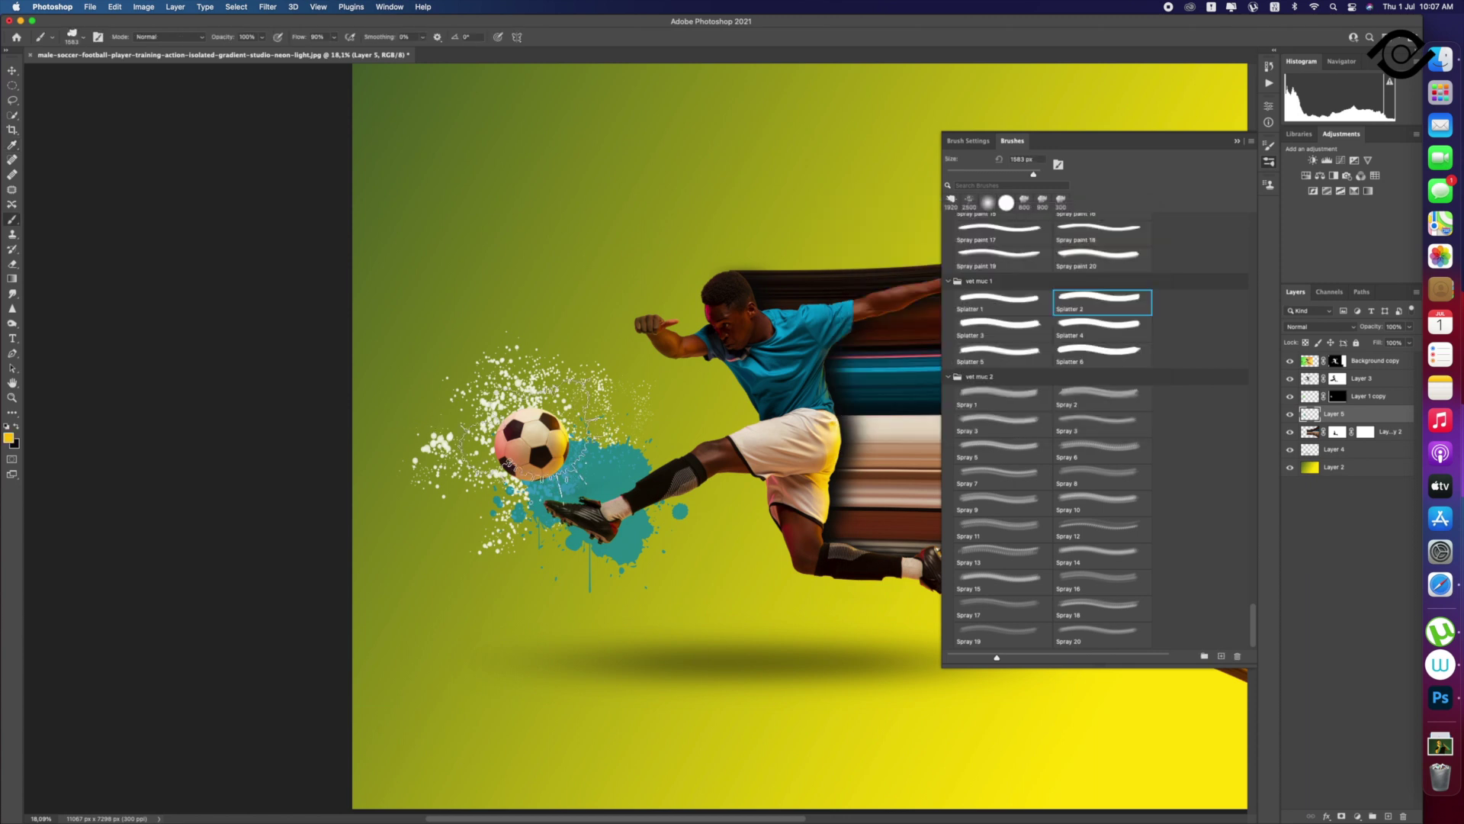
pyautogui.press('[')
pyautogui.press('[')
pyautogui.press('[')
pyautogui.press('[')
pyautogui.click(455, 408)
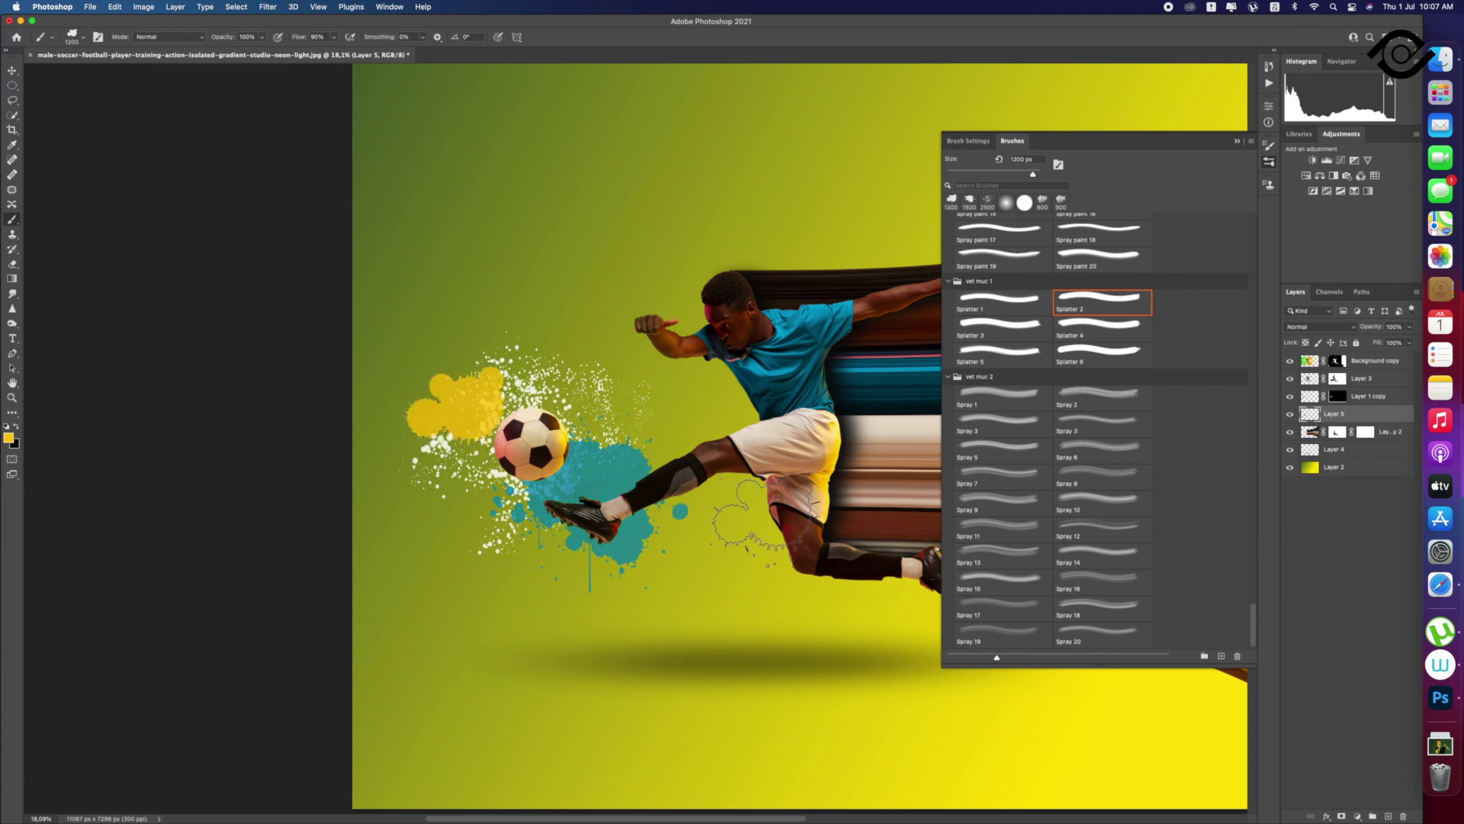
pyautogui.hotkey('ctrl', 'z')
pyautogui.click(477, 415)
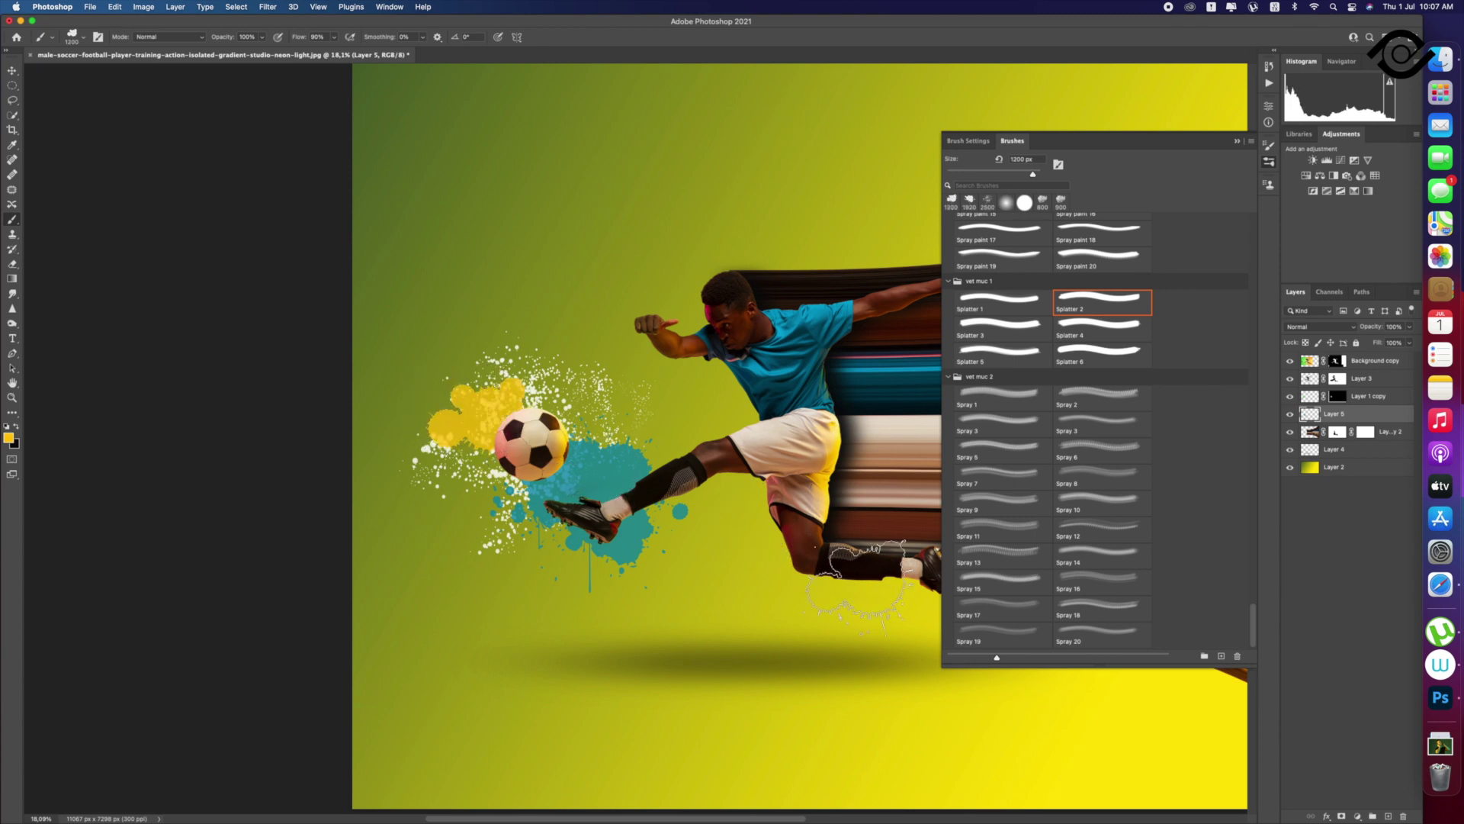
# Step: Stamp a vivid magenta Splatter 3 splash at 900 px beside the ball
pyautogui.click(995, 324)
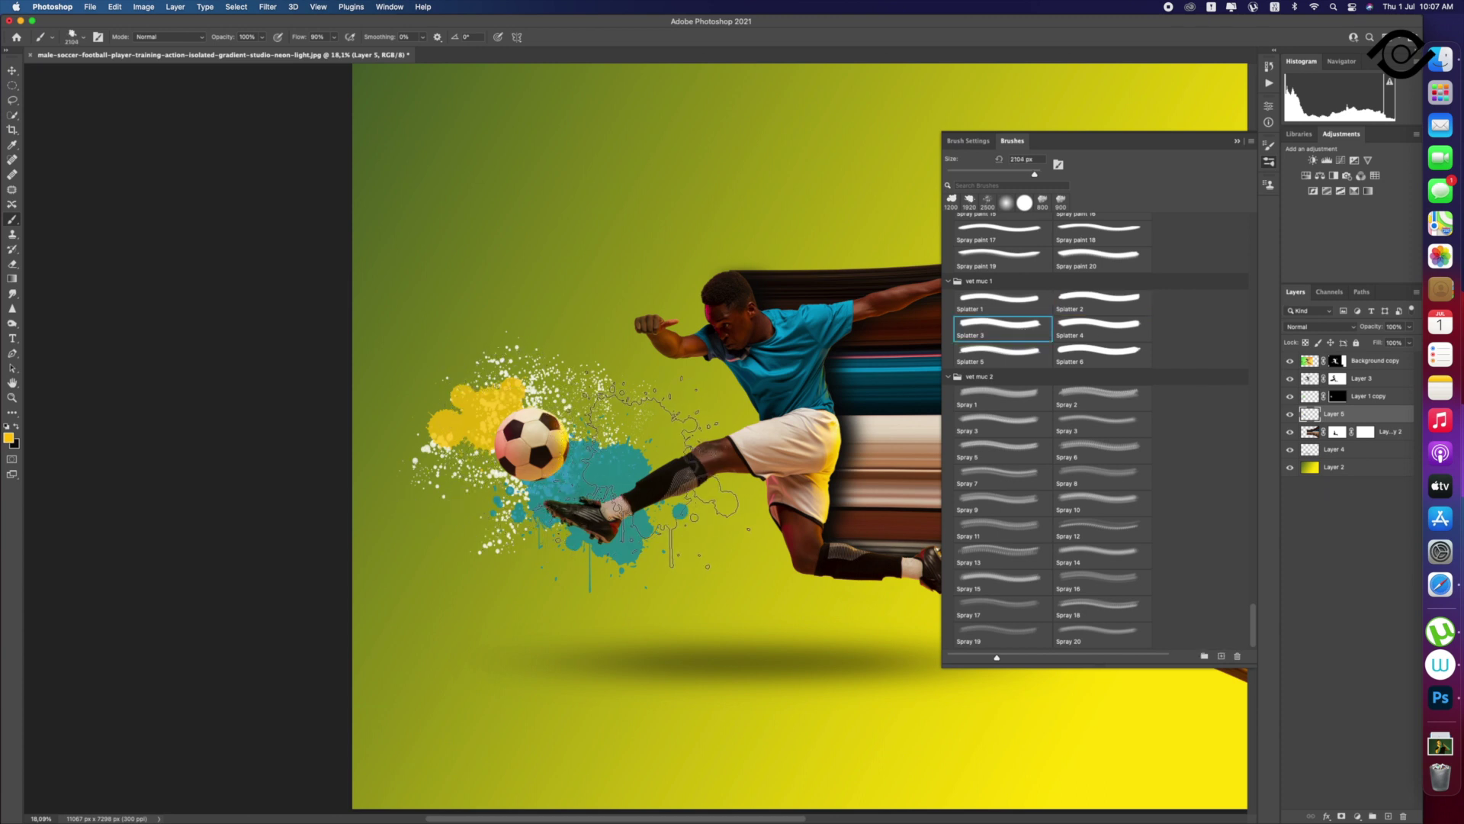
pyautogui.press('[')
pyautogui.press('[')
pyautogui.press('[')
pyautogui.press('[')
pyautogui.press('[')
pyautogui.press('[')
pyautogui.press('[')
pyautogui.press('[')
pyautogui.press('[')
pyautogui.press('[')
pyautogui.press('[')
pyautogui.press('[')
pyautogui.click(9, 437)
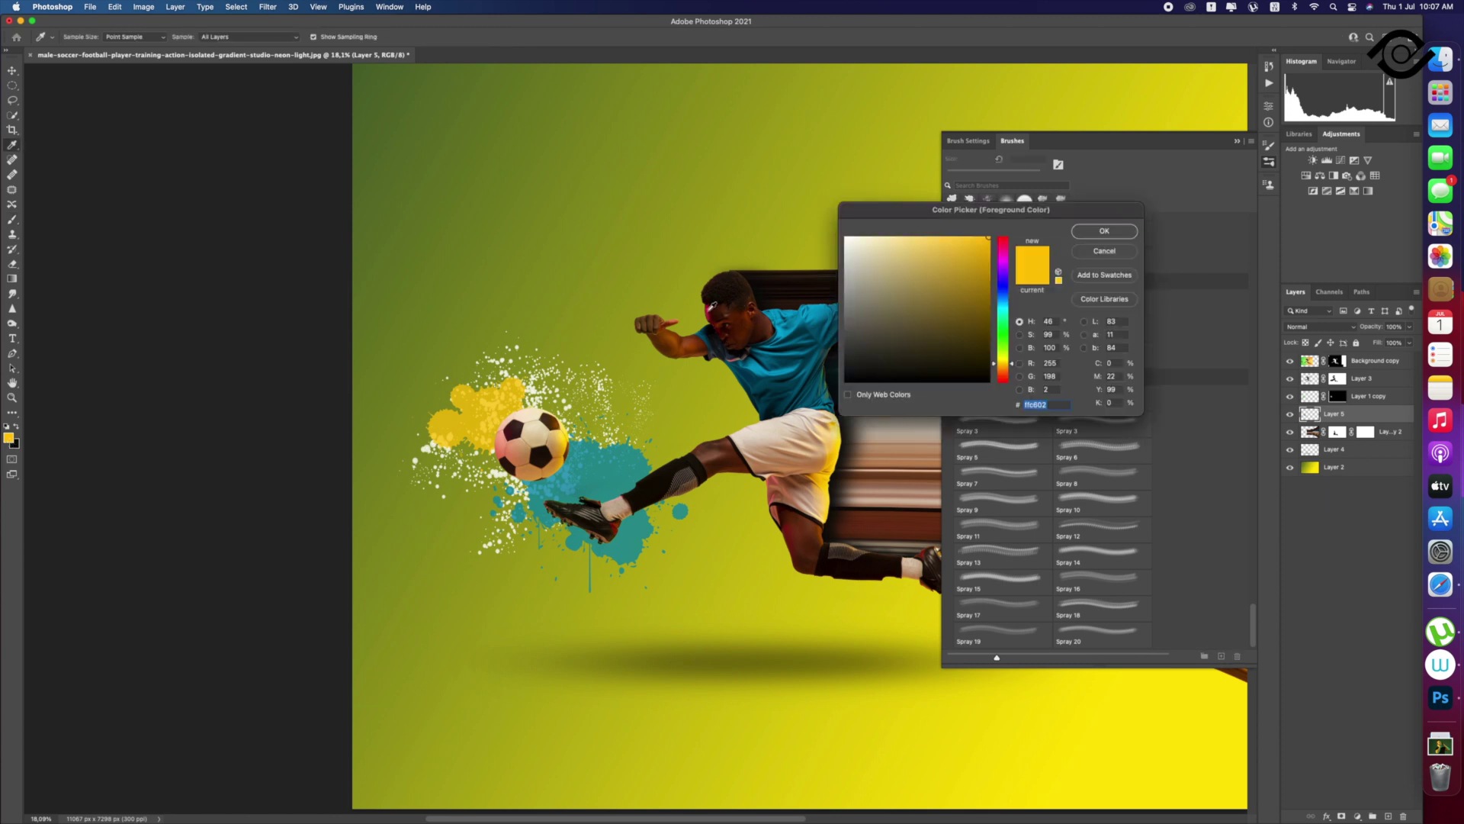
pyautogui.click(709, 316)
pyautogui.moveTo(989, 241); pyautogui.dragTo(998, 236)
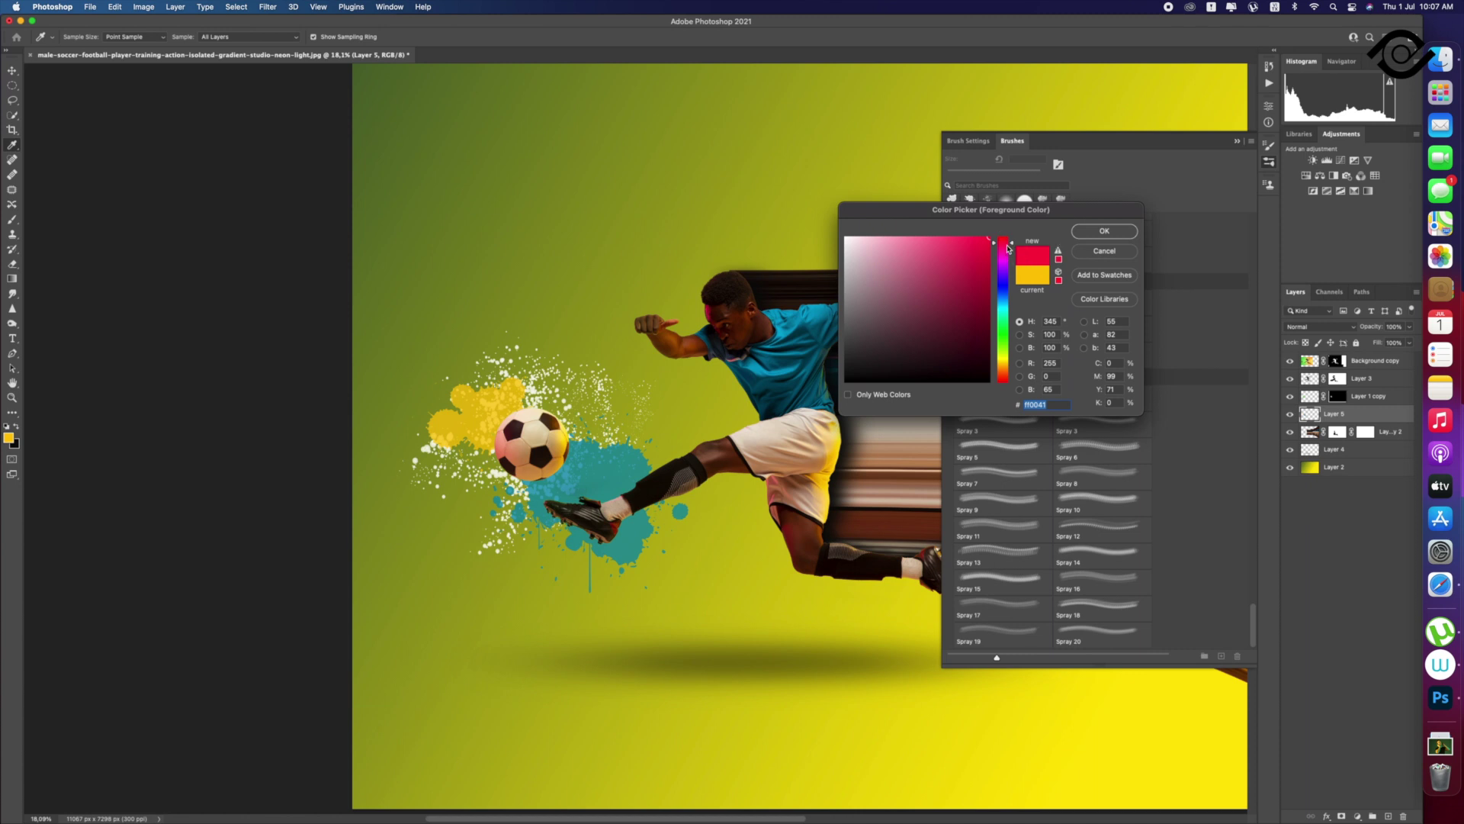
pyautogui.click(1104, 231)
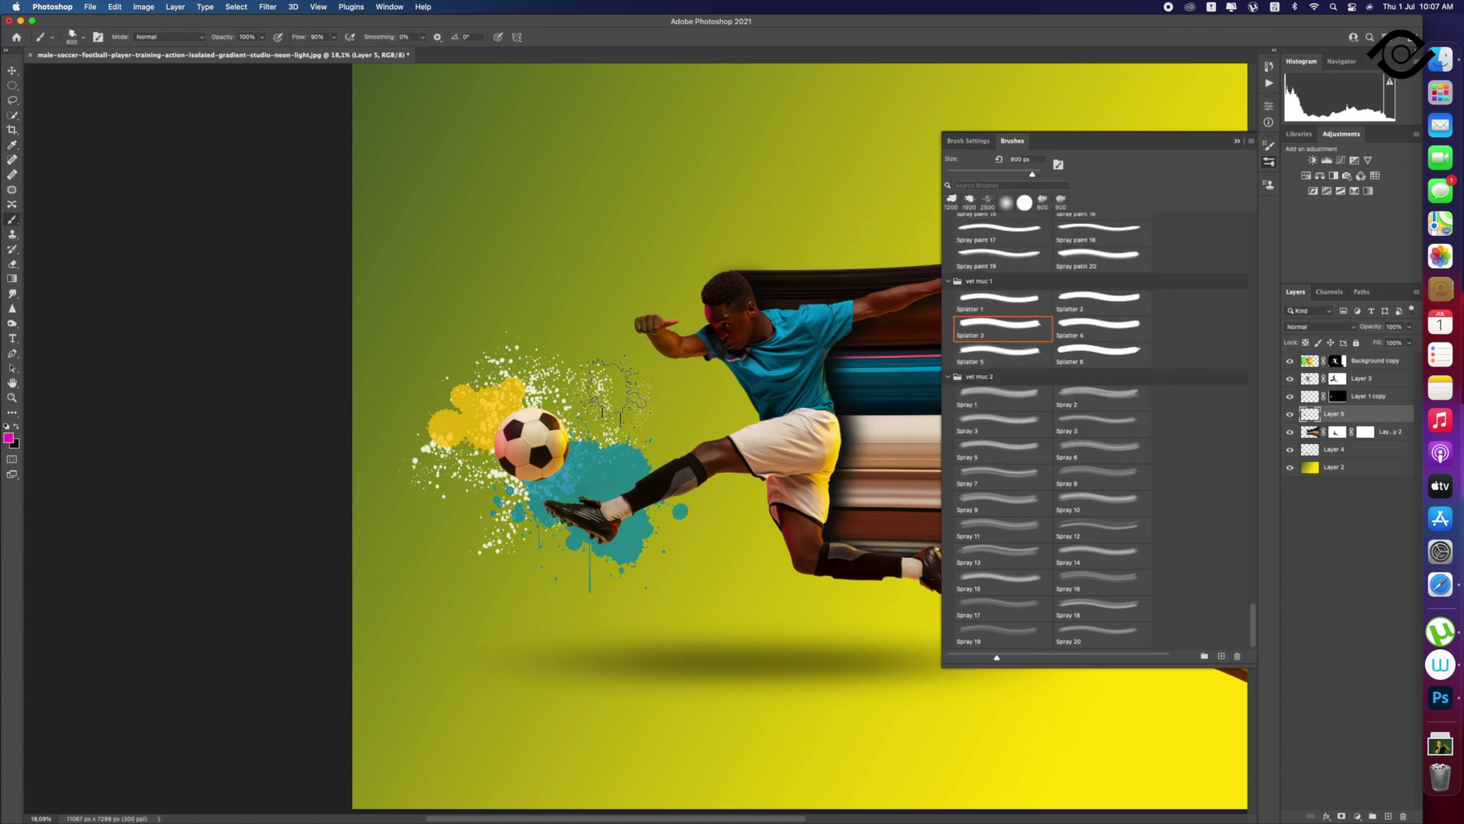
pyautogui.click(574, 411)
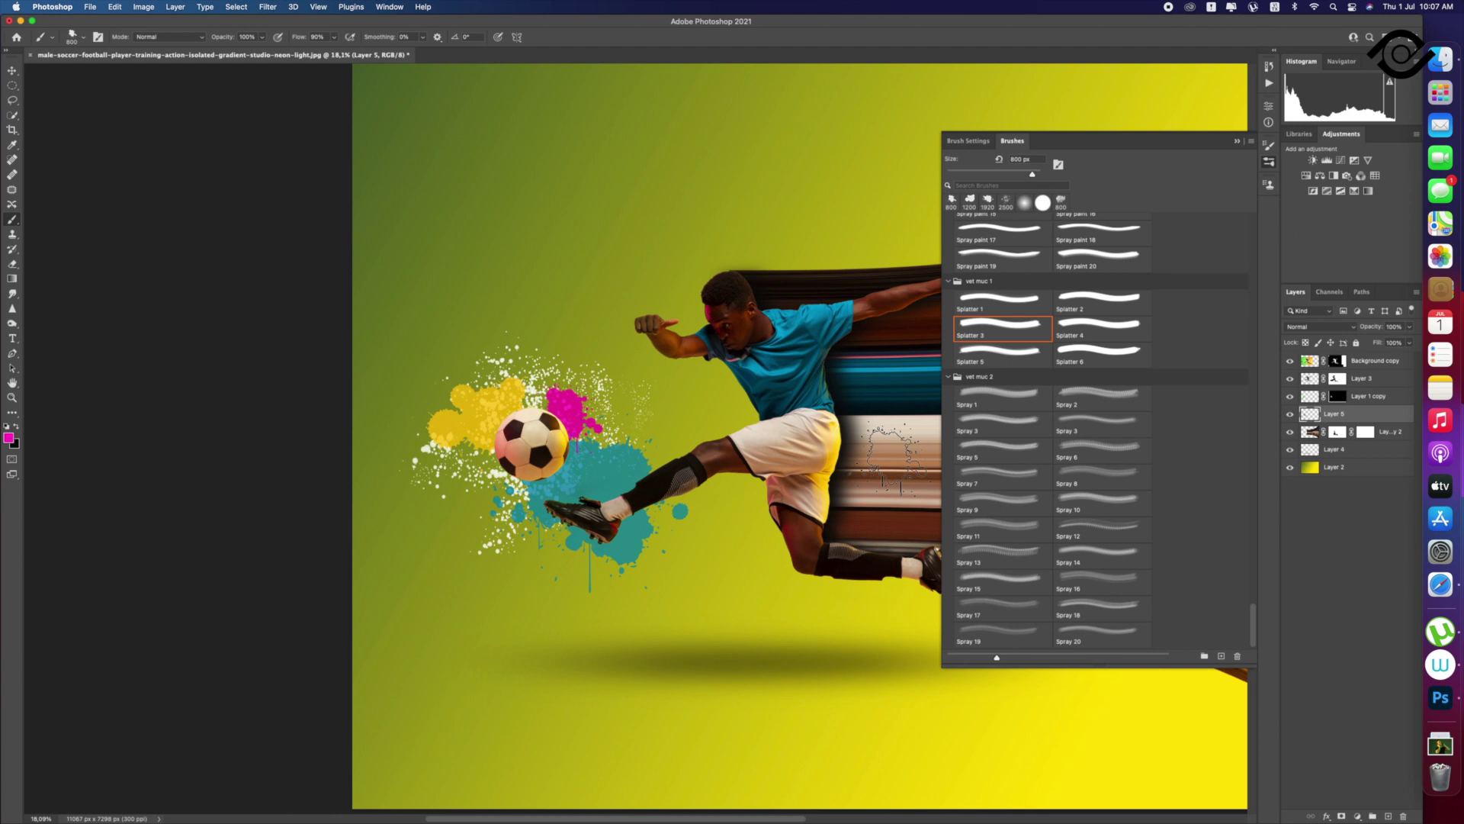
# Step: Stamp a near-black Splatter 5 splash at 1000 px below the ball
pyautogui.click(992, 354)
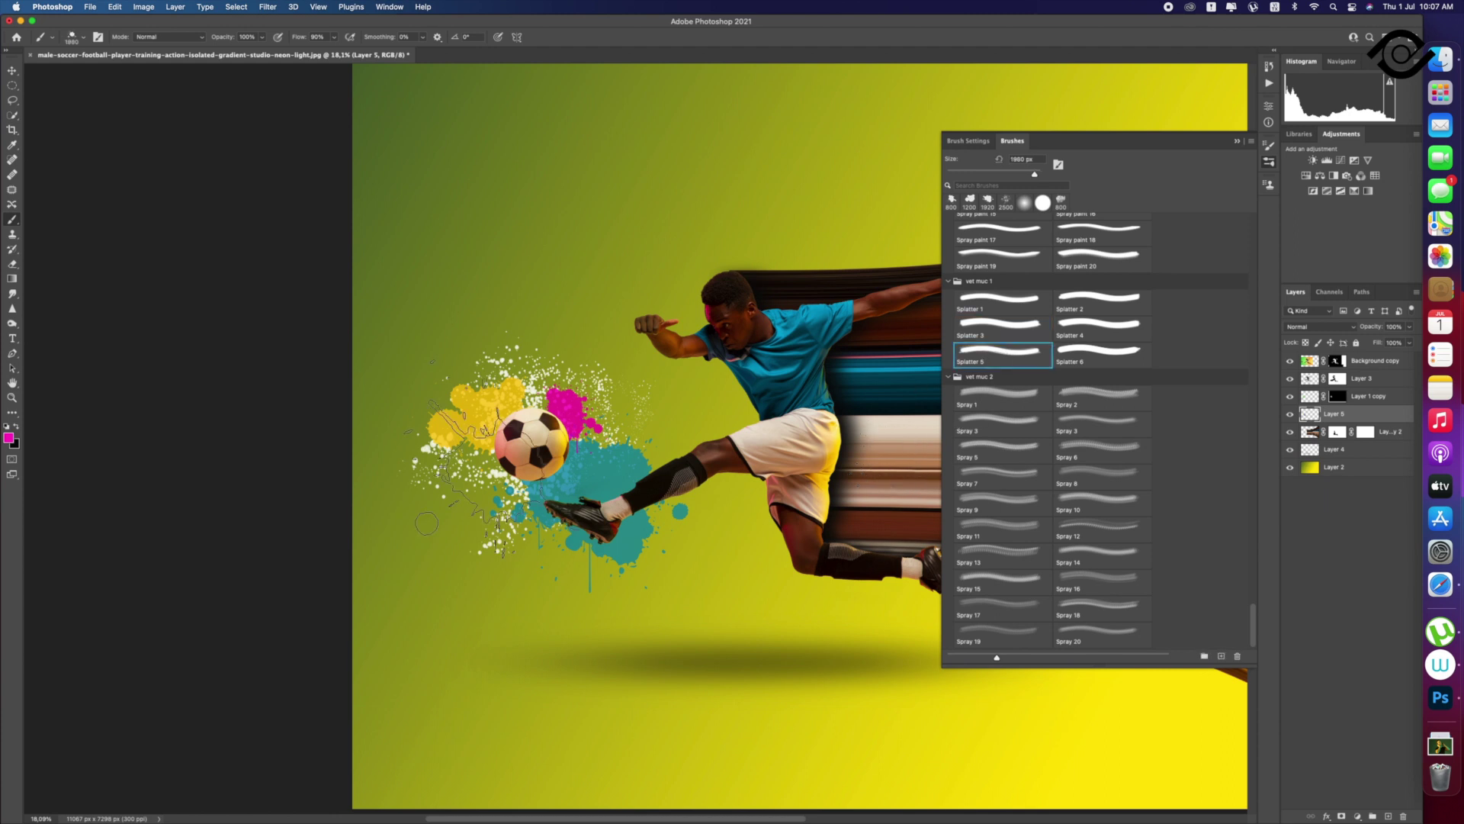
pyautogui.press('[')
pyautogui.press('[')
pyautogui.press('[')
pyautogui.press('[')
pyautogui.click(9, 437)
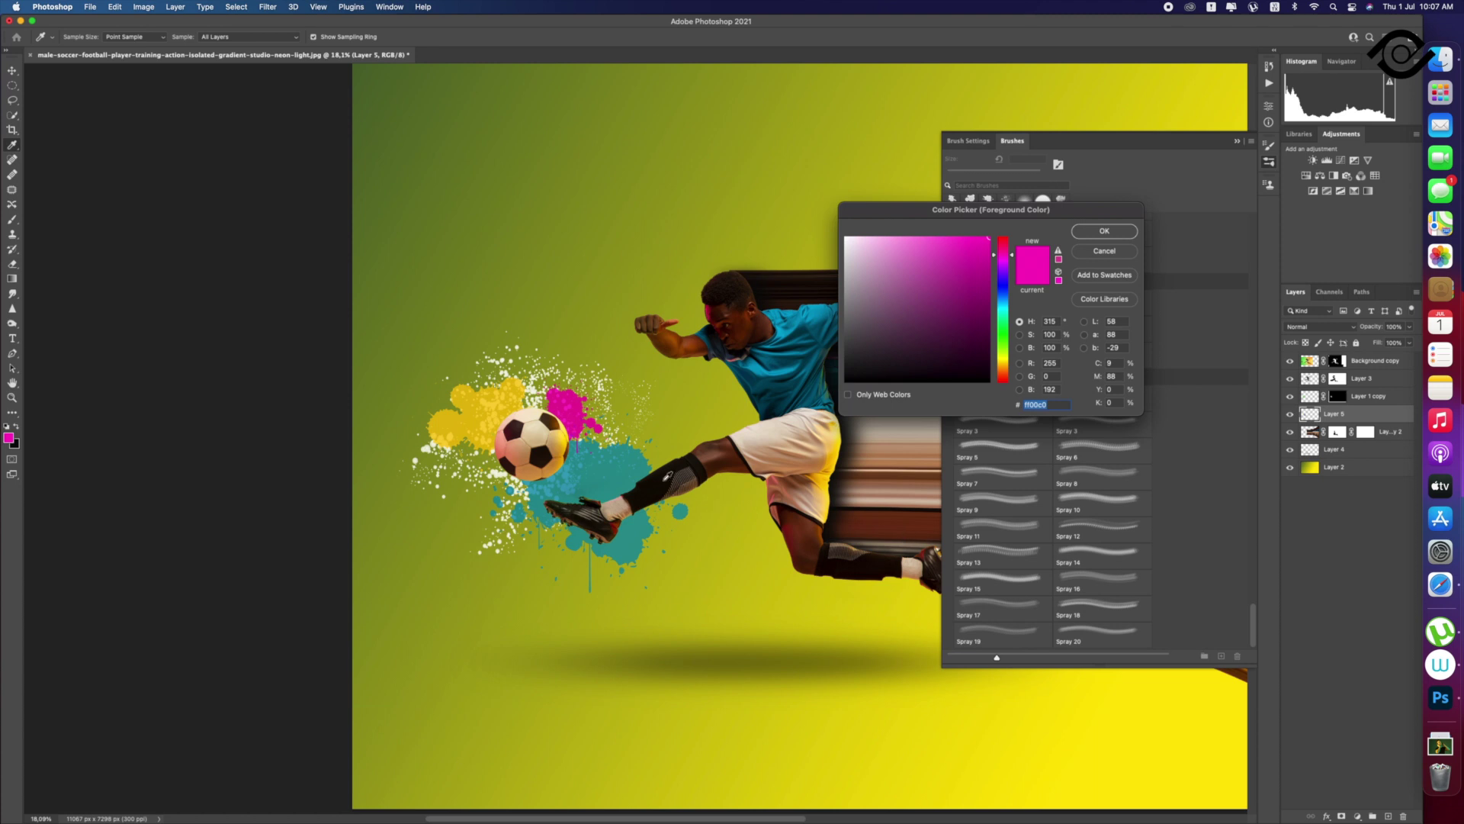
pyautogui.click(669, 476)
pyautogui.click(1103, 231)
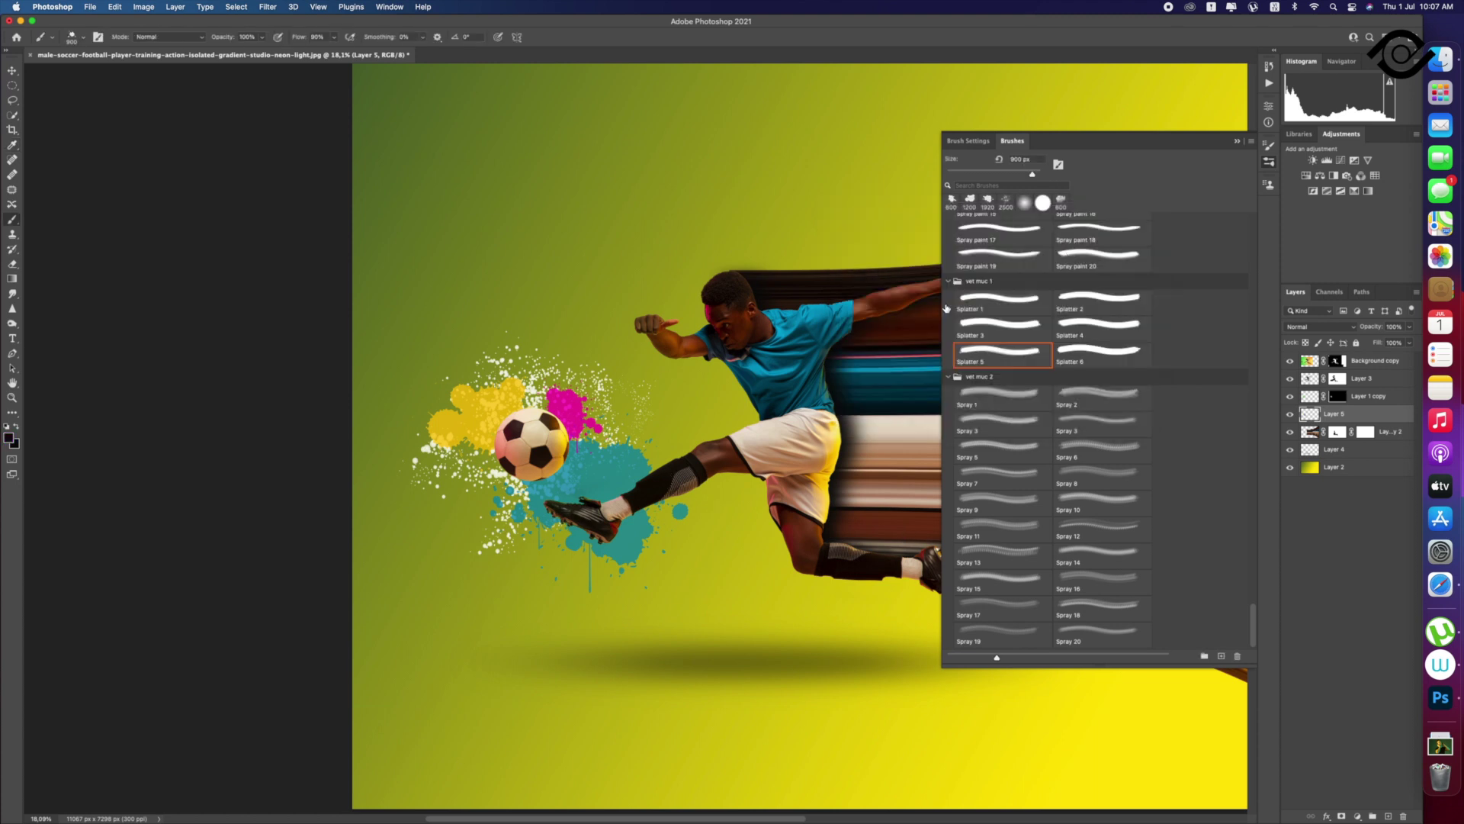
pyautogui.click(503, 469)
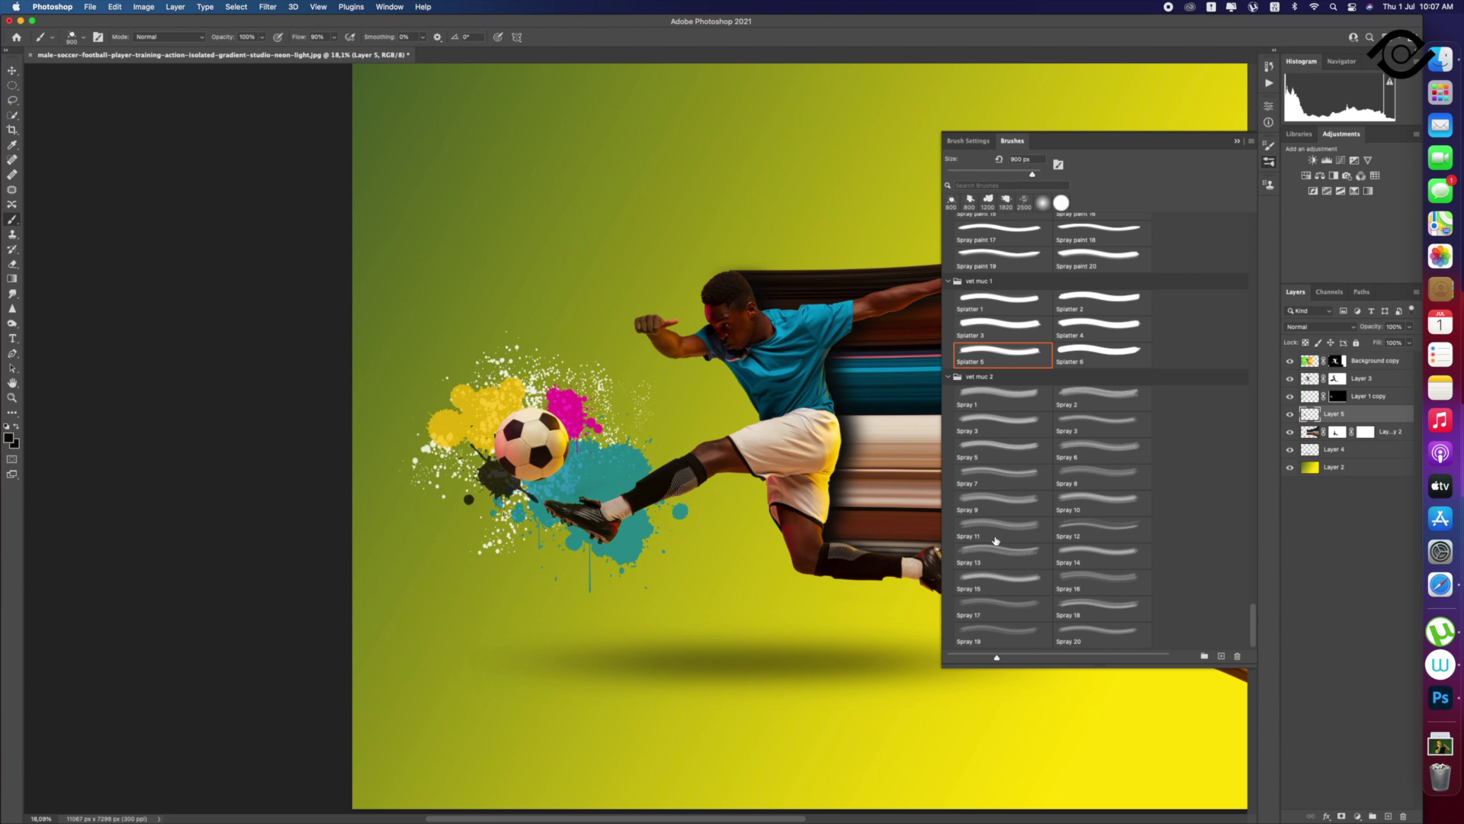
pyautogui.press('z')
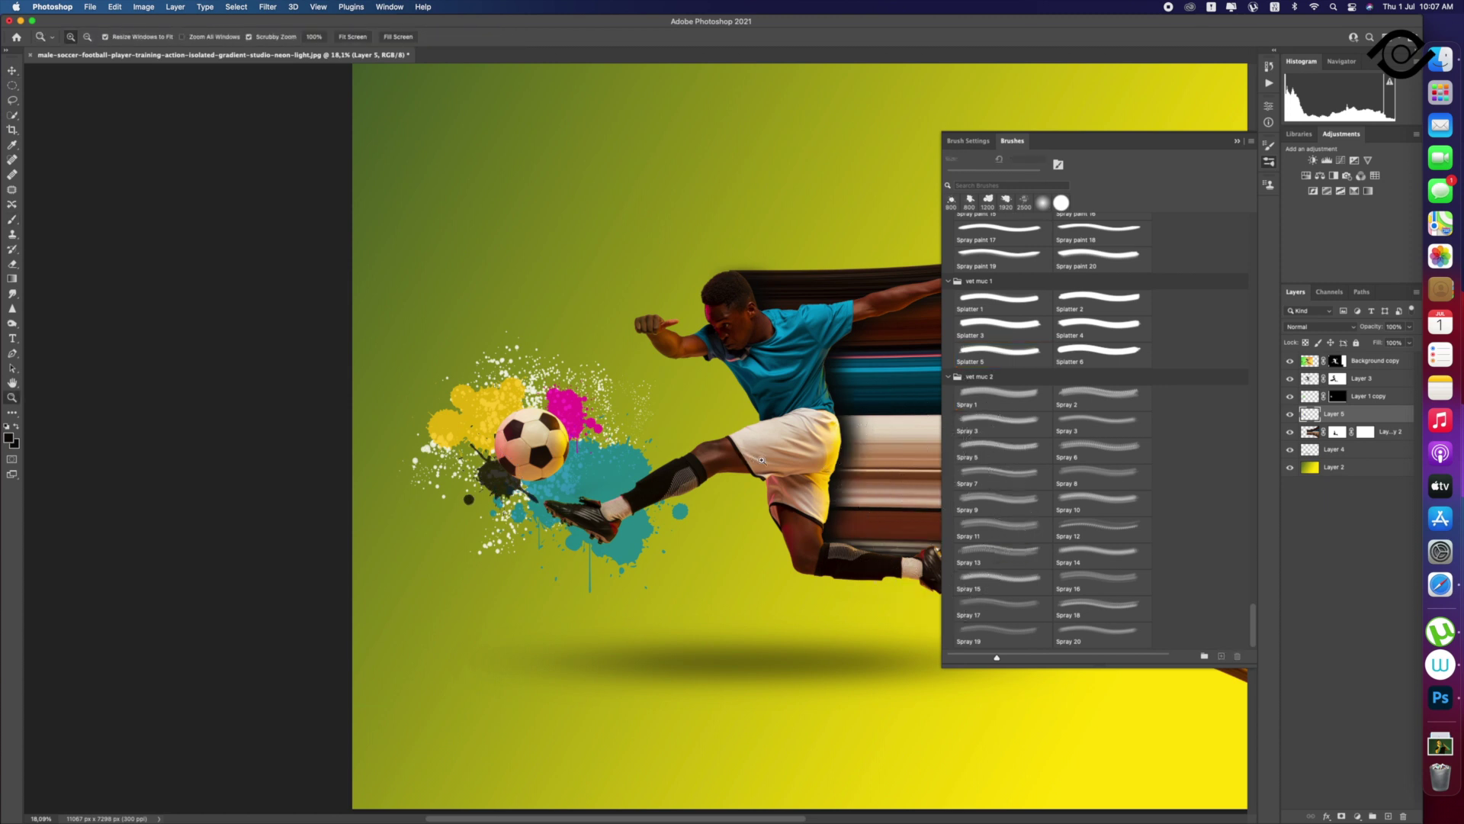
pyautogui.moveTo(761, 460); pyautogui.dragTo(709, 449)
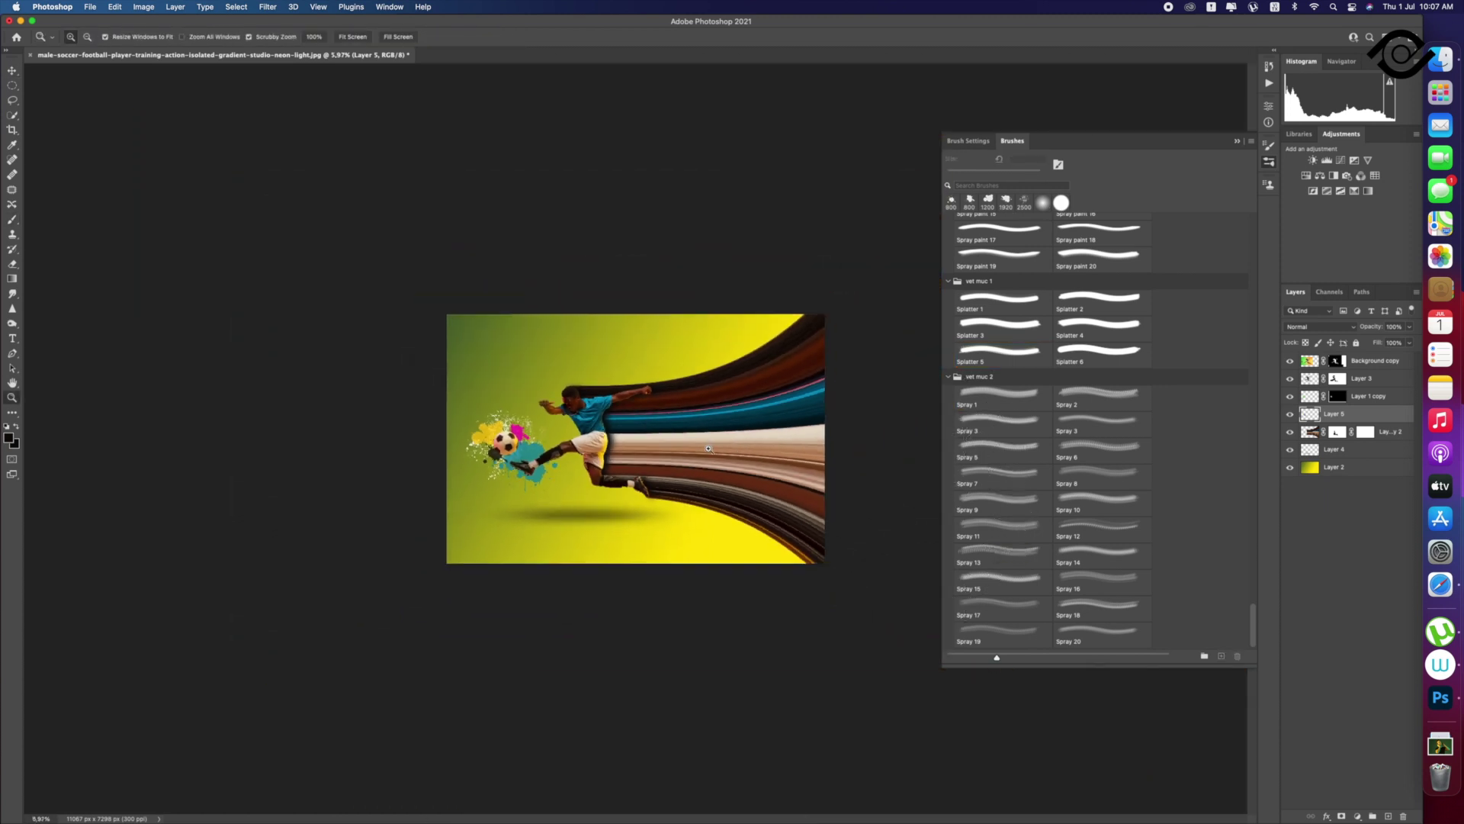
pyautogui.moveTo(491, 443); pyautogui.dragTo(517, 457)
pyautogui.press('v')
pyautogui.doubleClick(1382, 420)
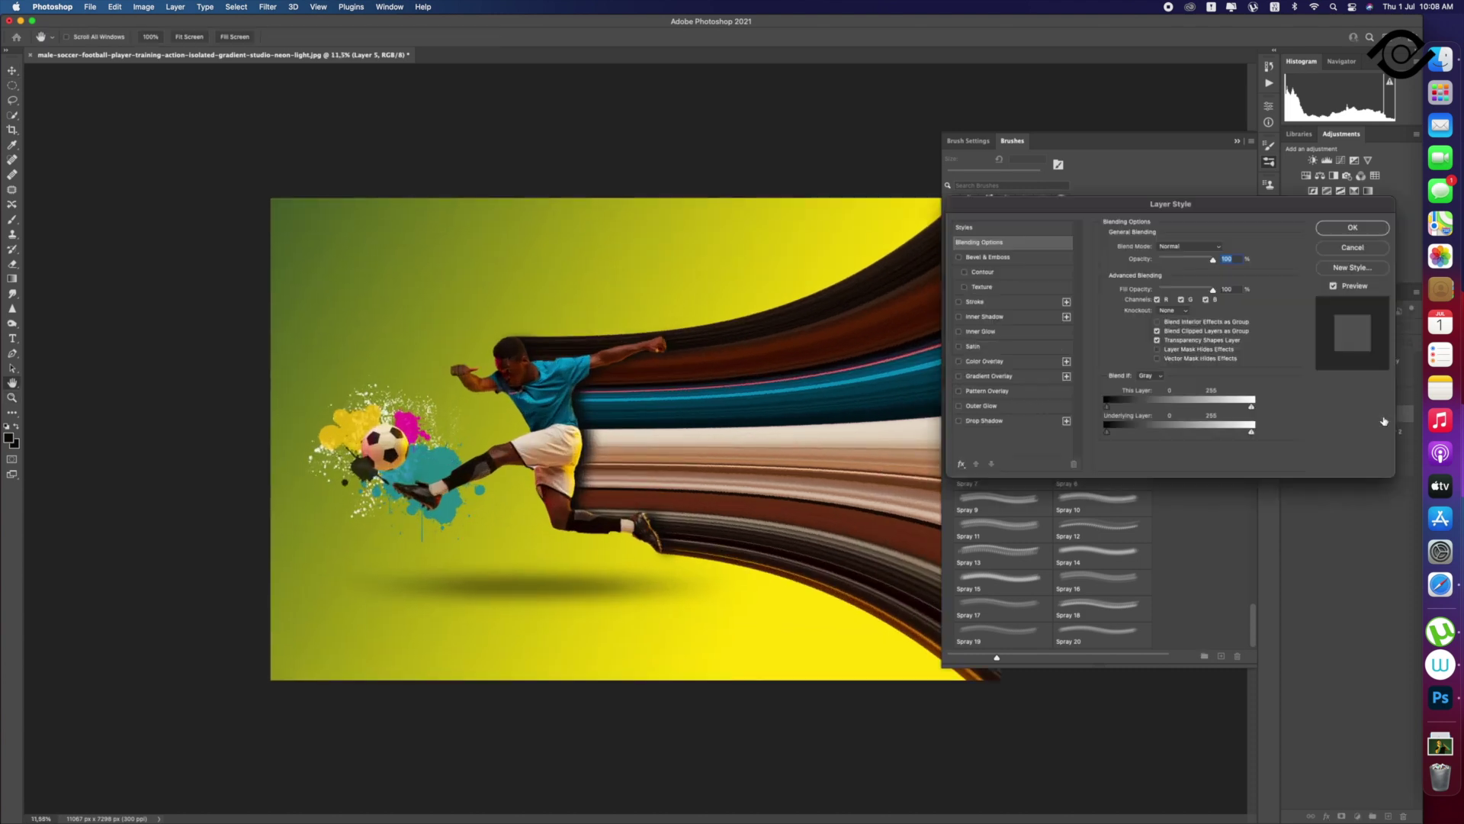
pyautogui.click(1005, 420)
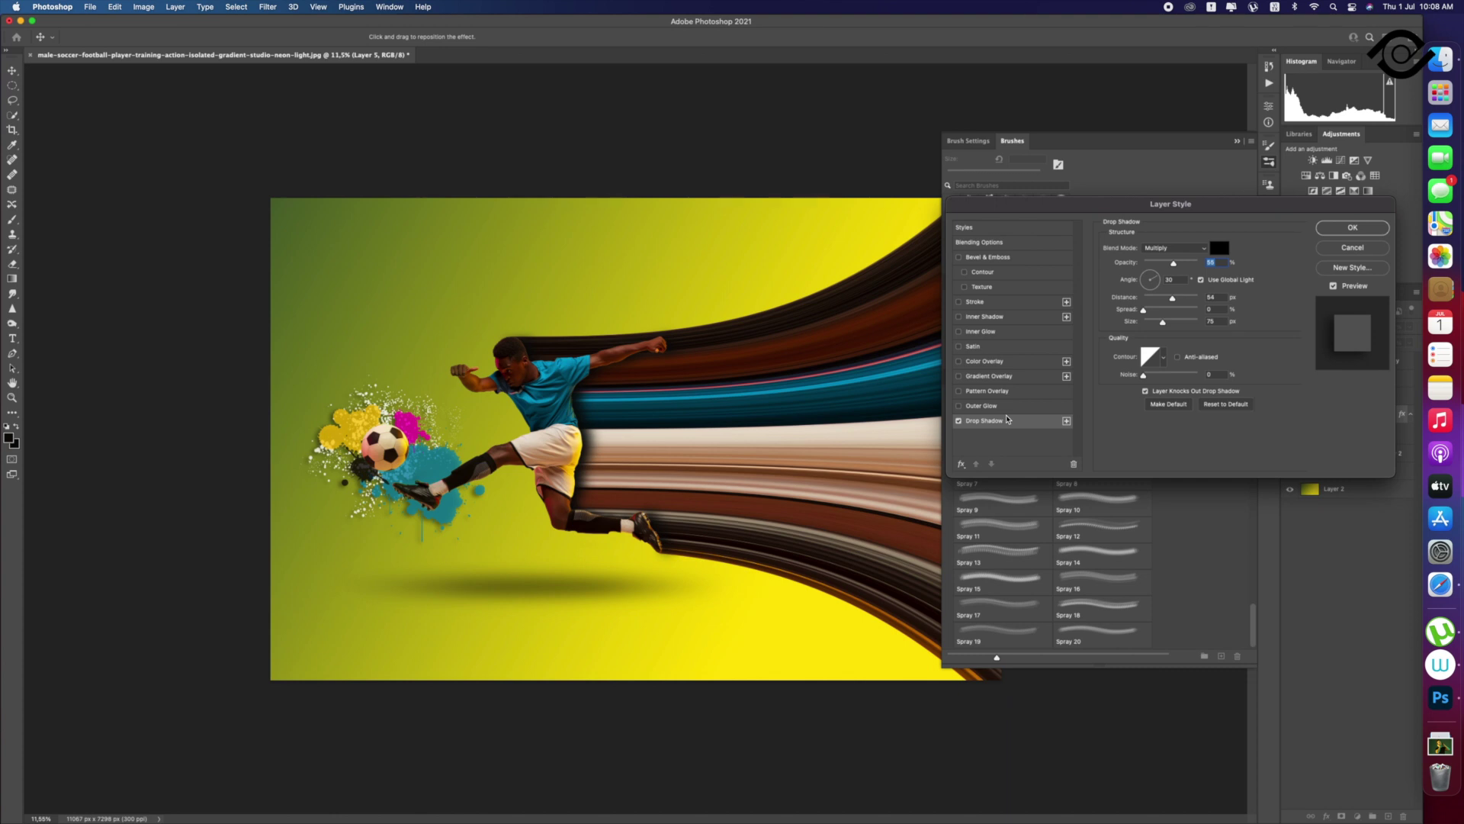
pyautogui.click(960, 422)
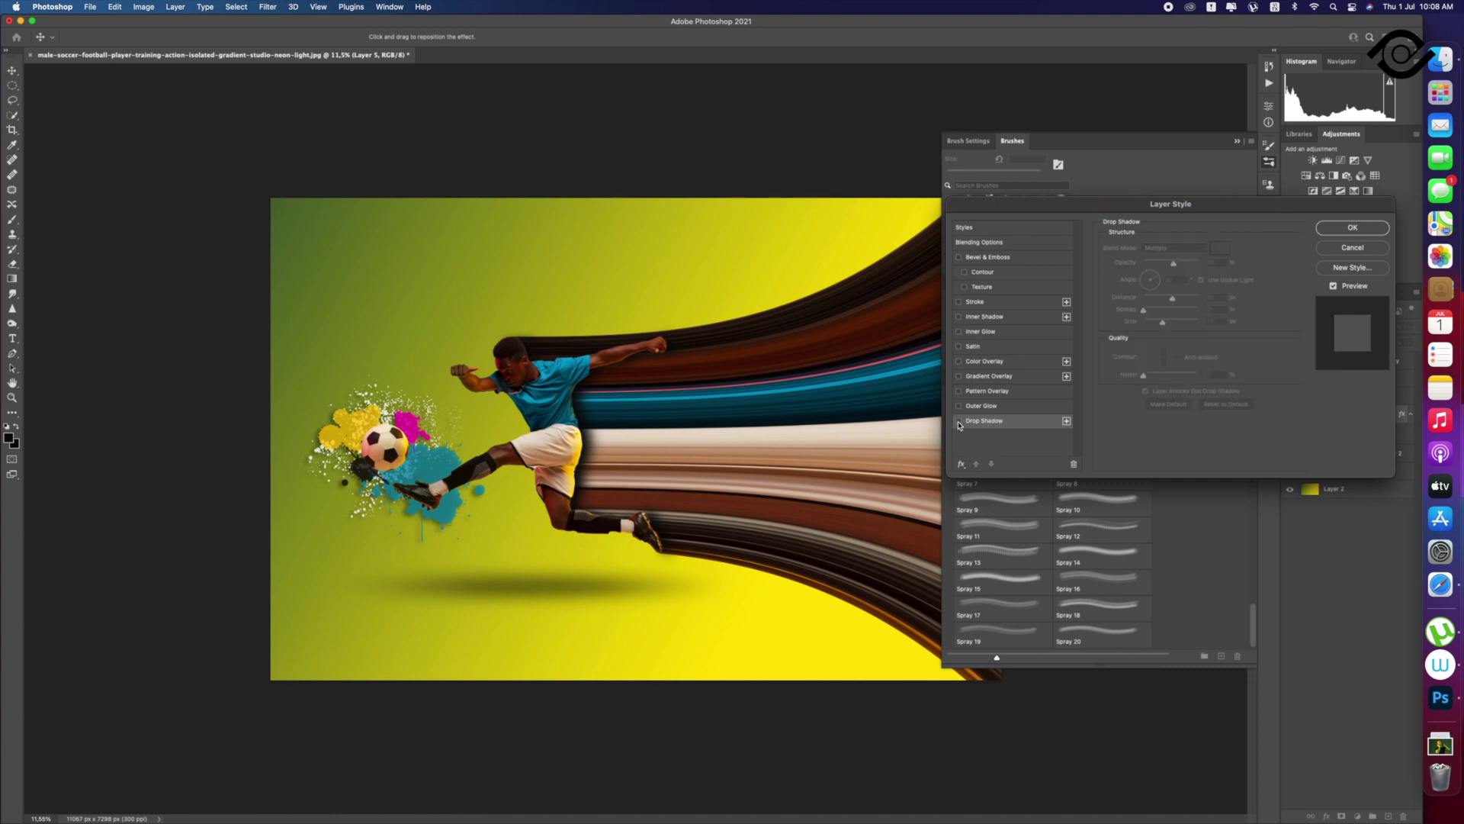
pyautogui.click(959, 421)
pyautogui.click(959, 422)
pyautogui.click(1360, 227)
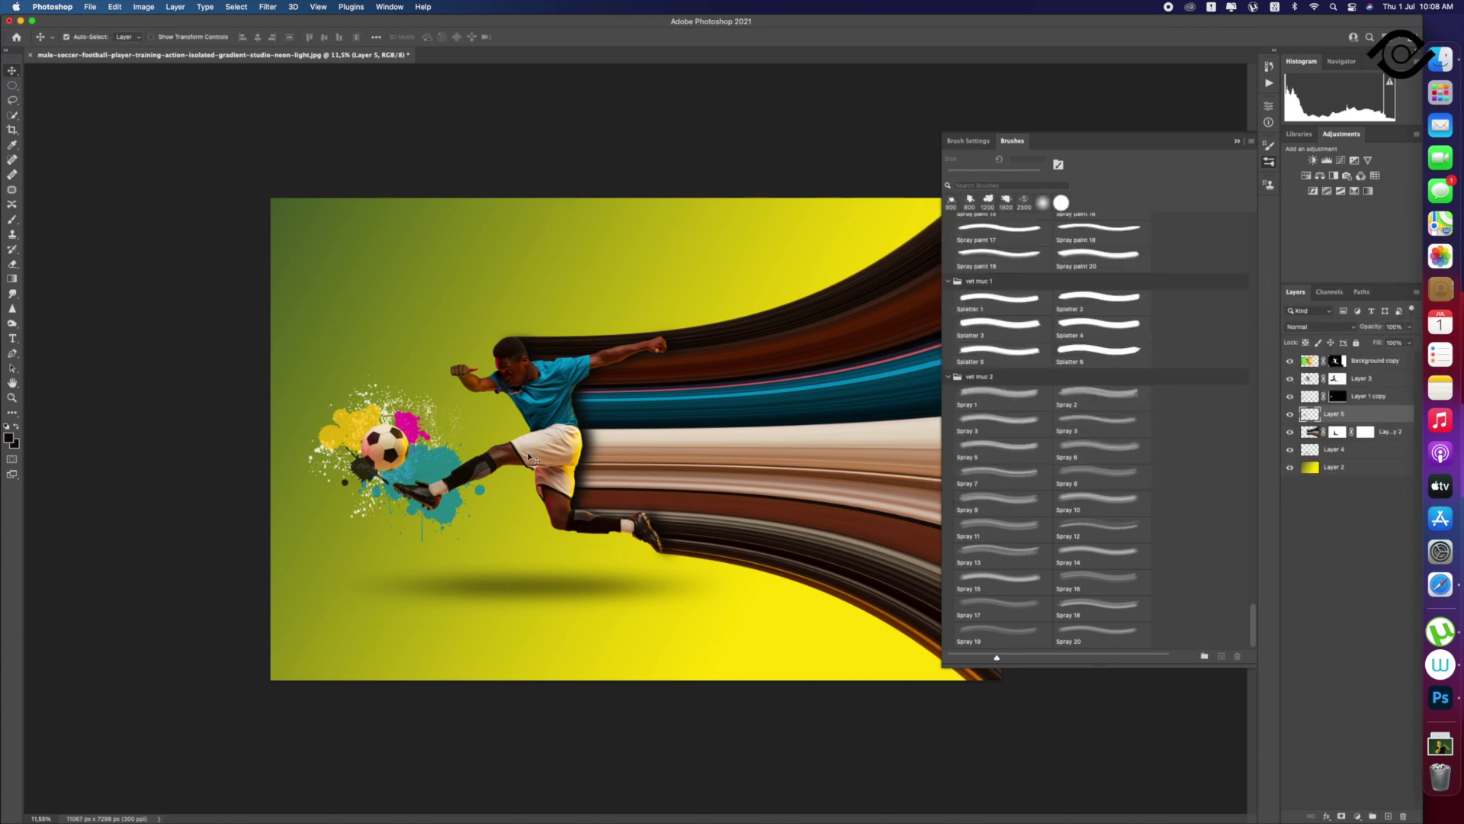
pyautogui.scroll(-3, 696, 461)
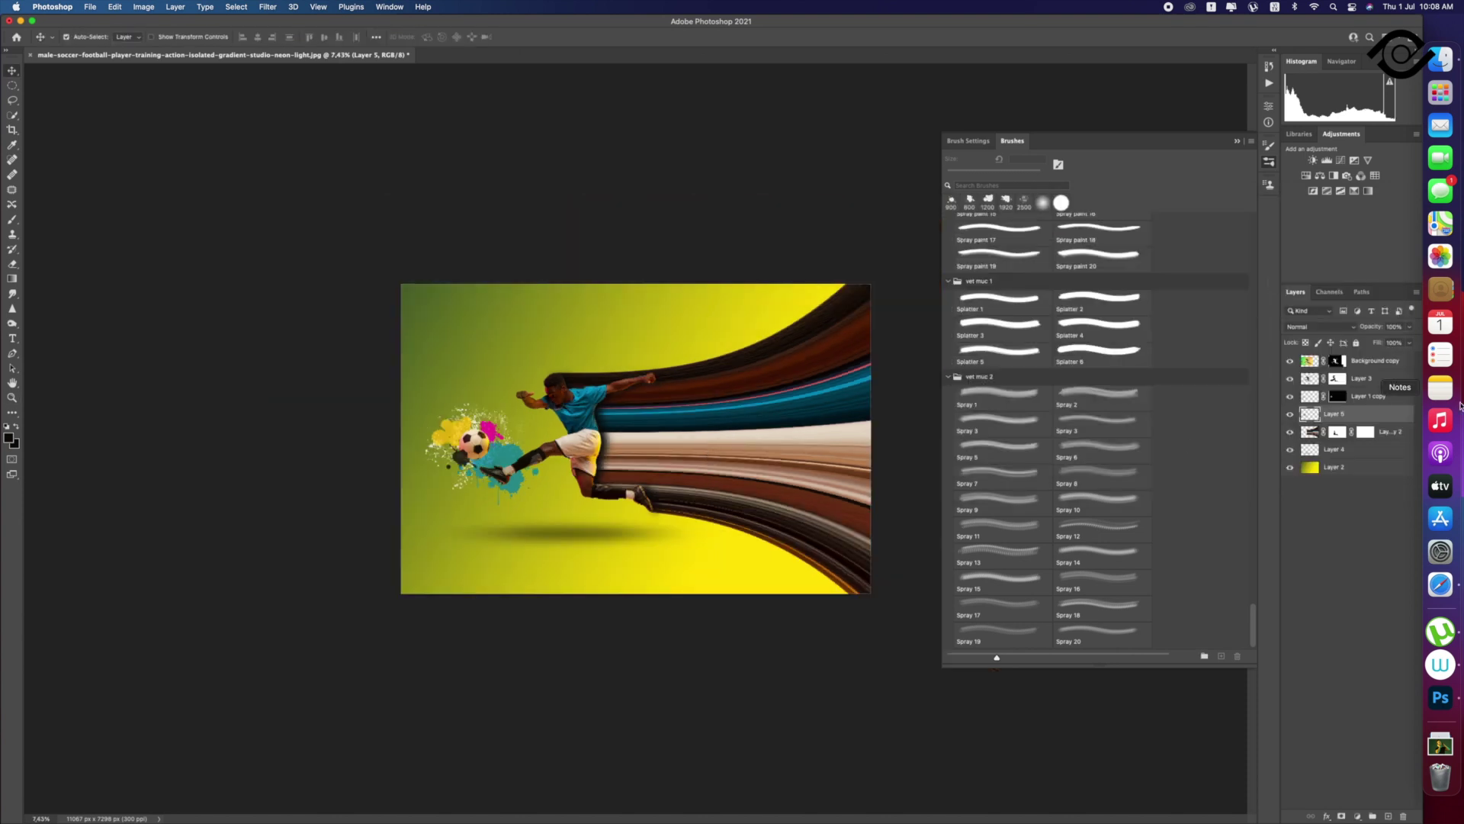
# Step: Add a pure black Solid Color fill layer above Background copy
pyautogui.click(1389, 363)
pyautogui.click(1355, 816)
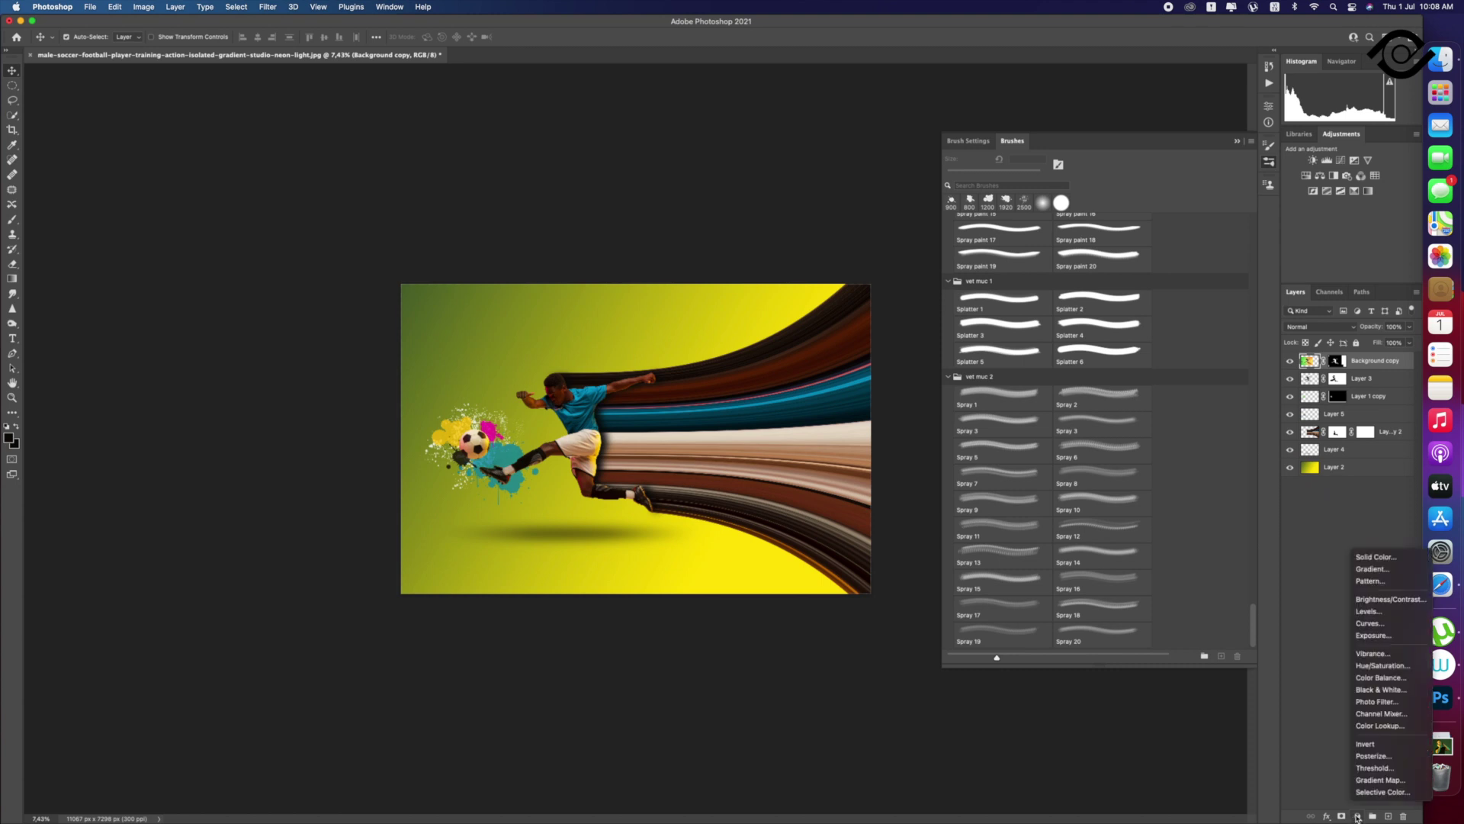
pyautogui.click(1396, 561)
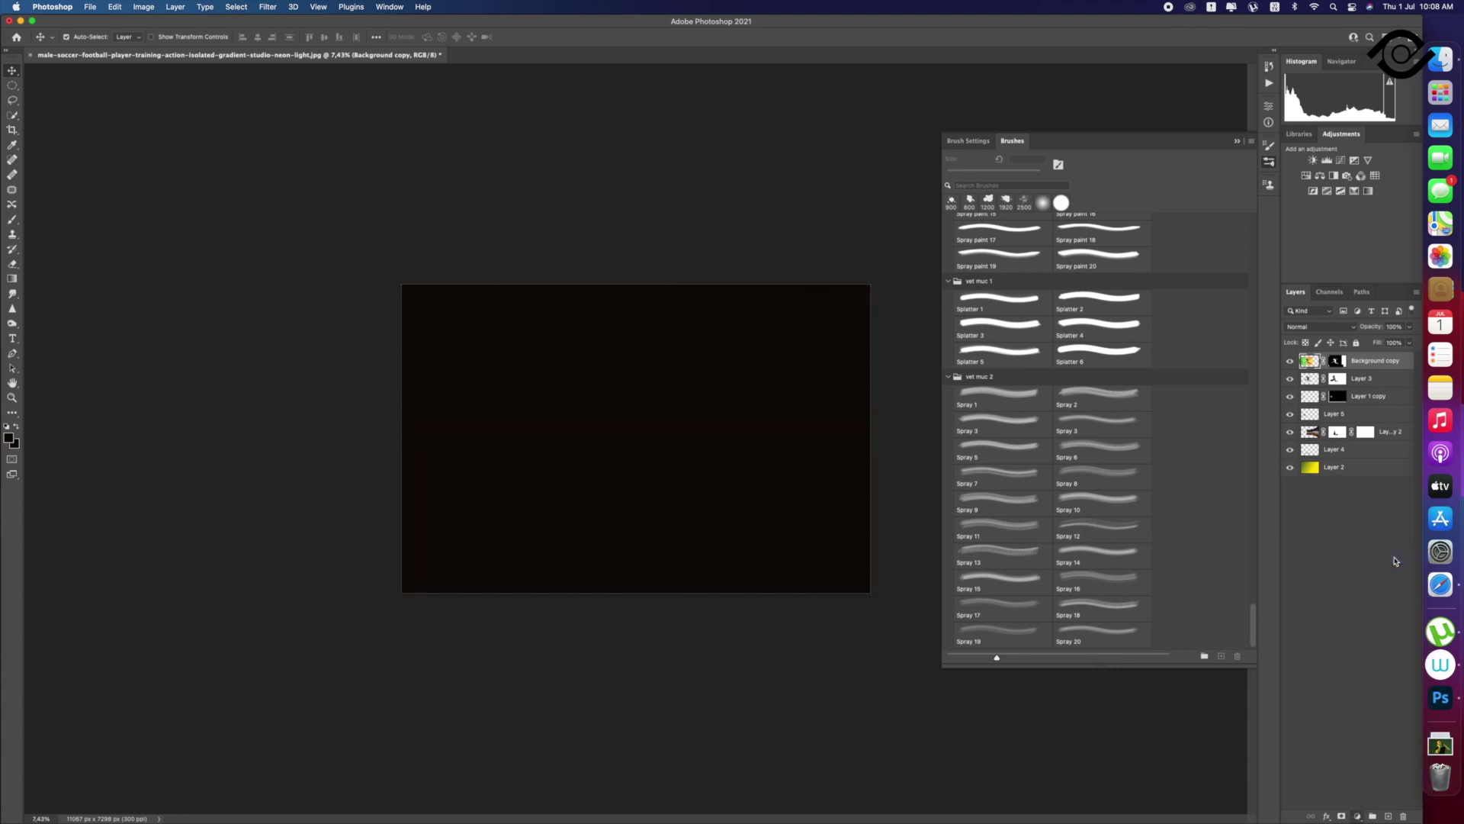
pyautogui.moveTo(932, 372); pyautogui.dragTo(932, 381)
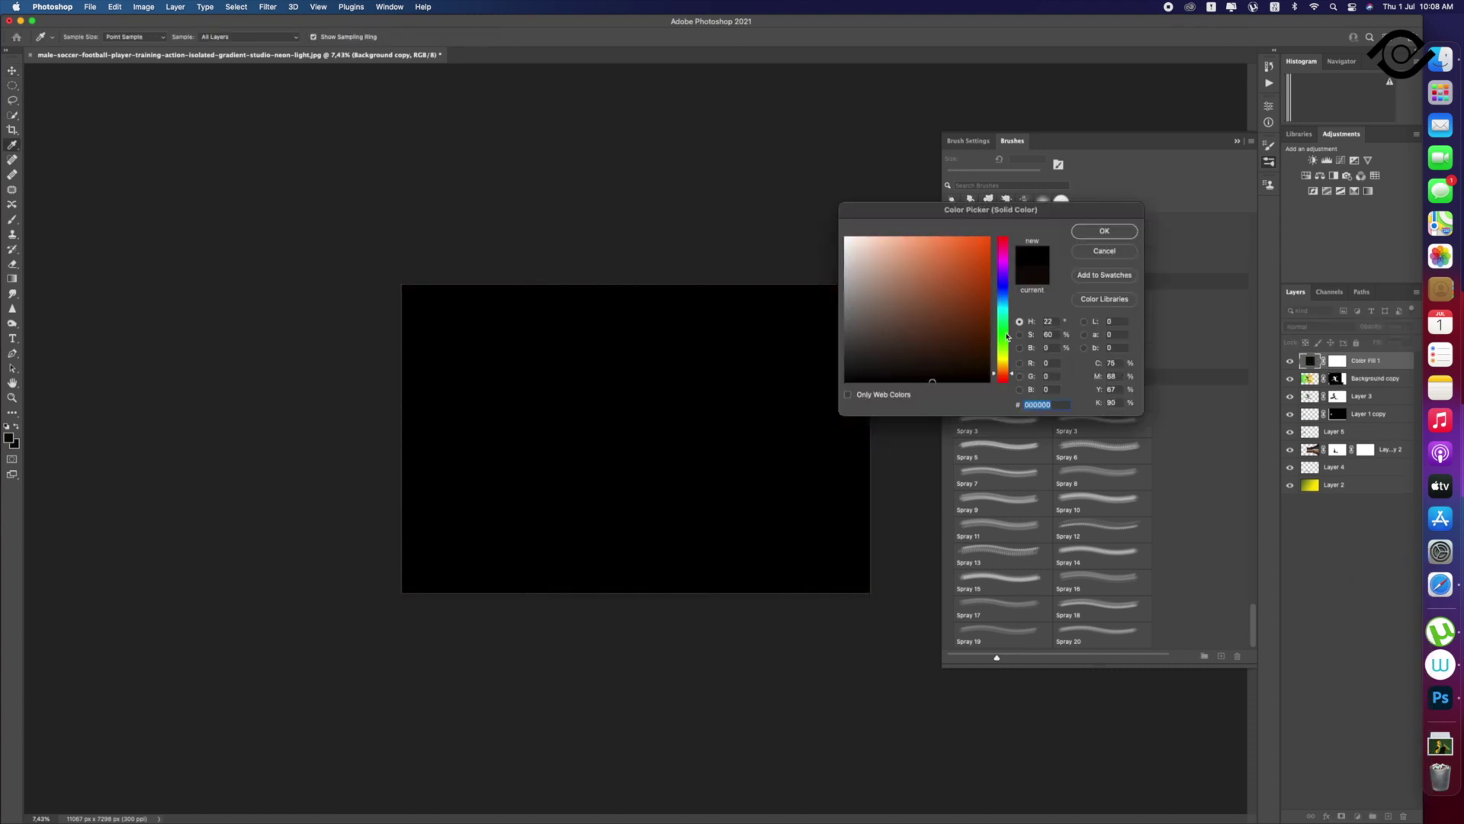
pyautogui.click(1098, 238)
# Step: Preview blend modes for the black fill, then delete the fill layer
pyautogui.click(1338, 326)
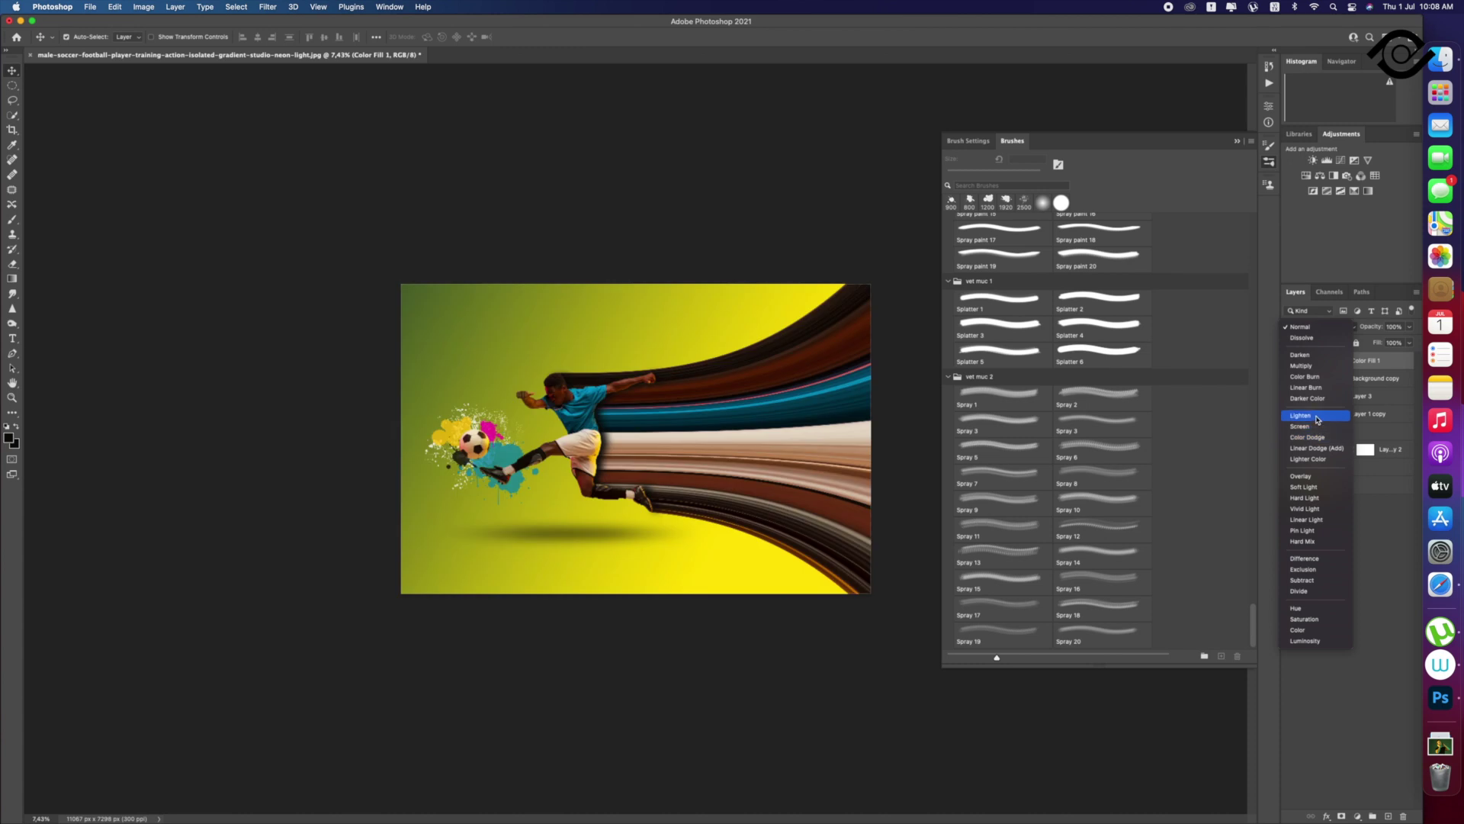
pyautogui.click(1401, 569)
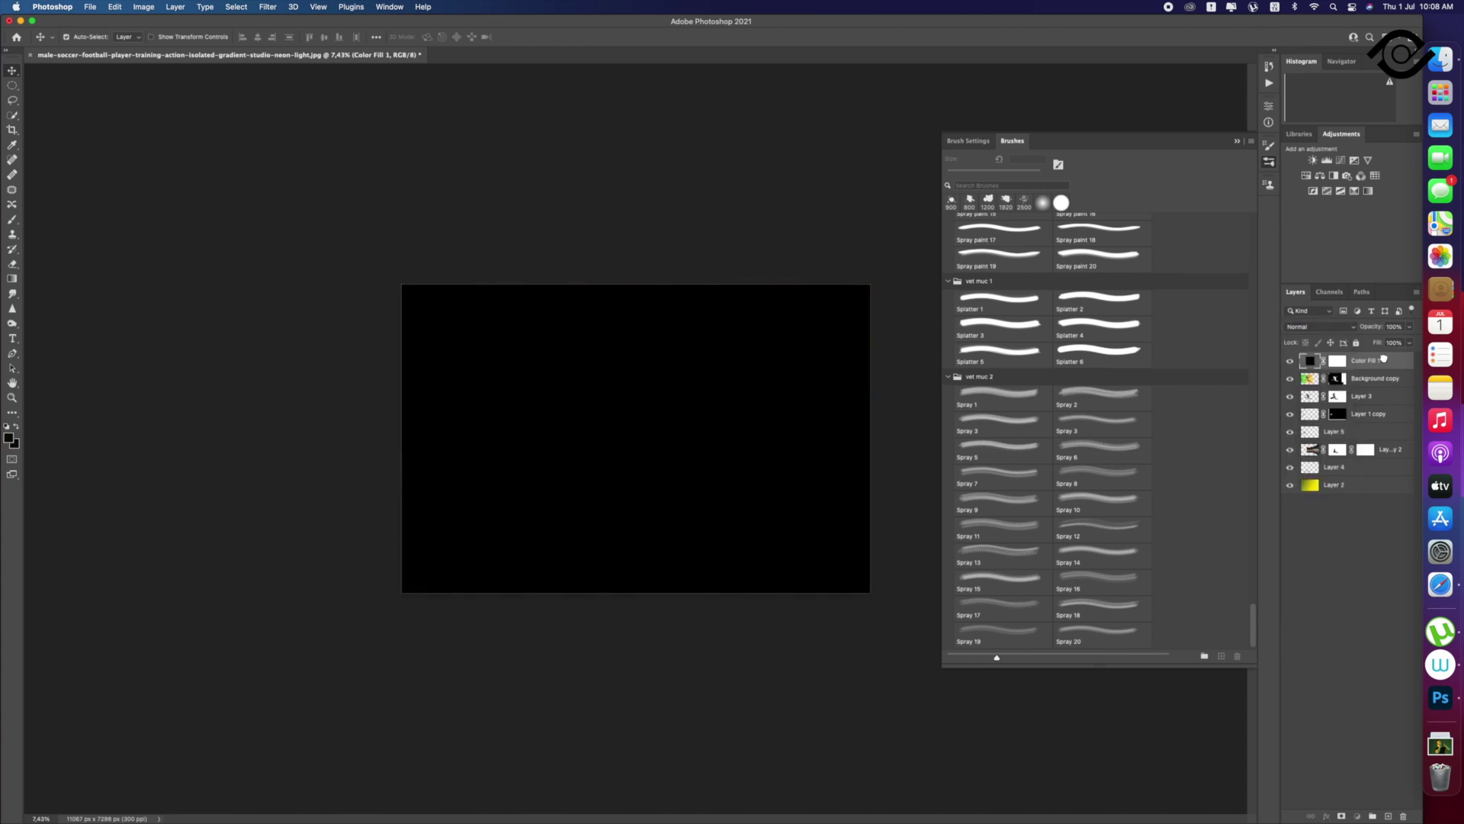
pyautogui.moveTo(1382, 359); pyautogui.dragTo(1404, 816)
pyautogui.click(1359, 815)
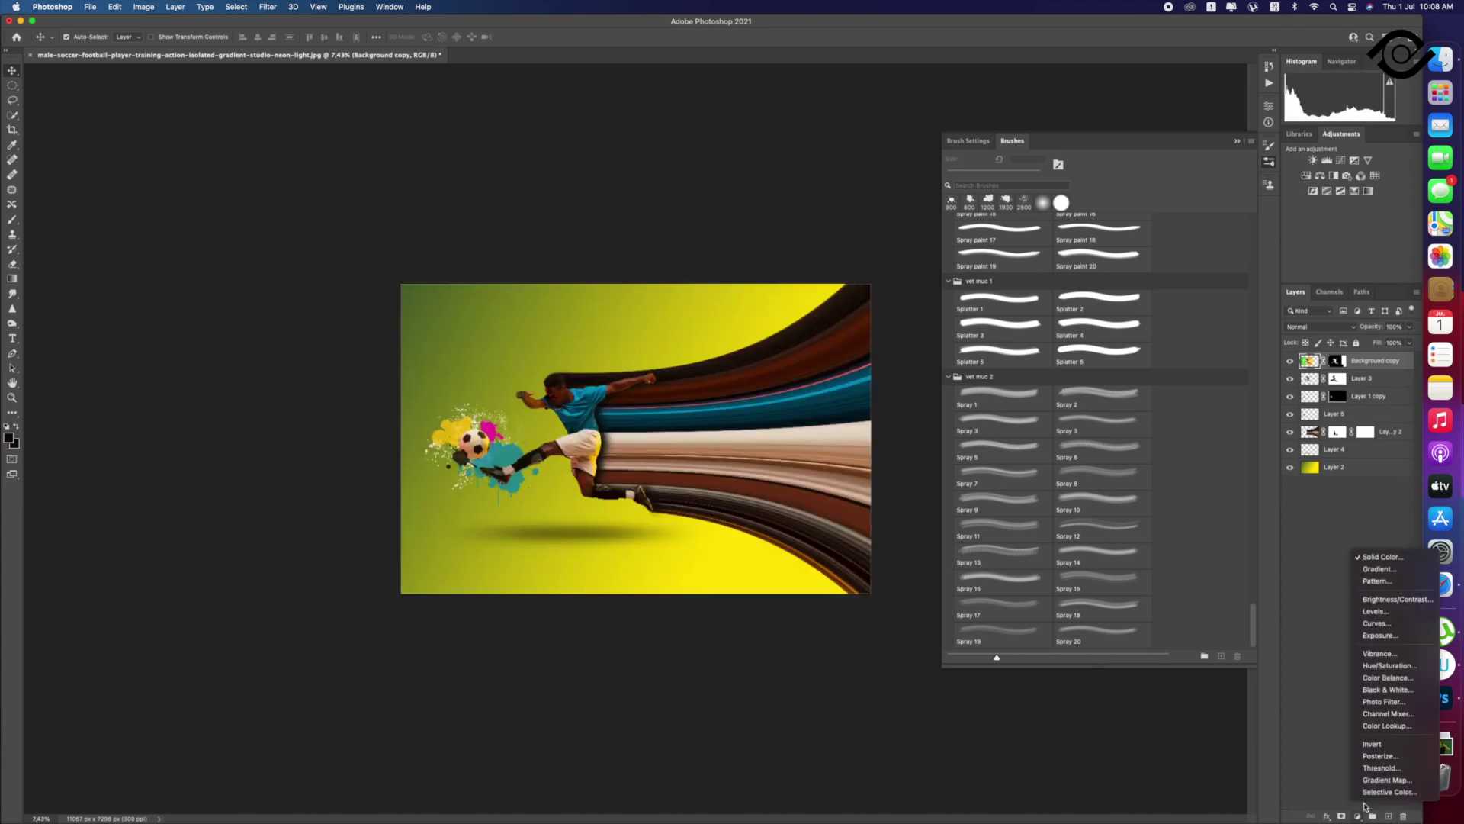
pyautogui.click(1359, 816)
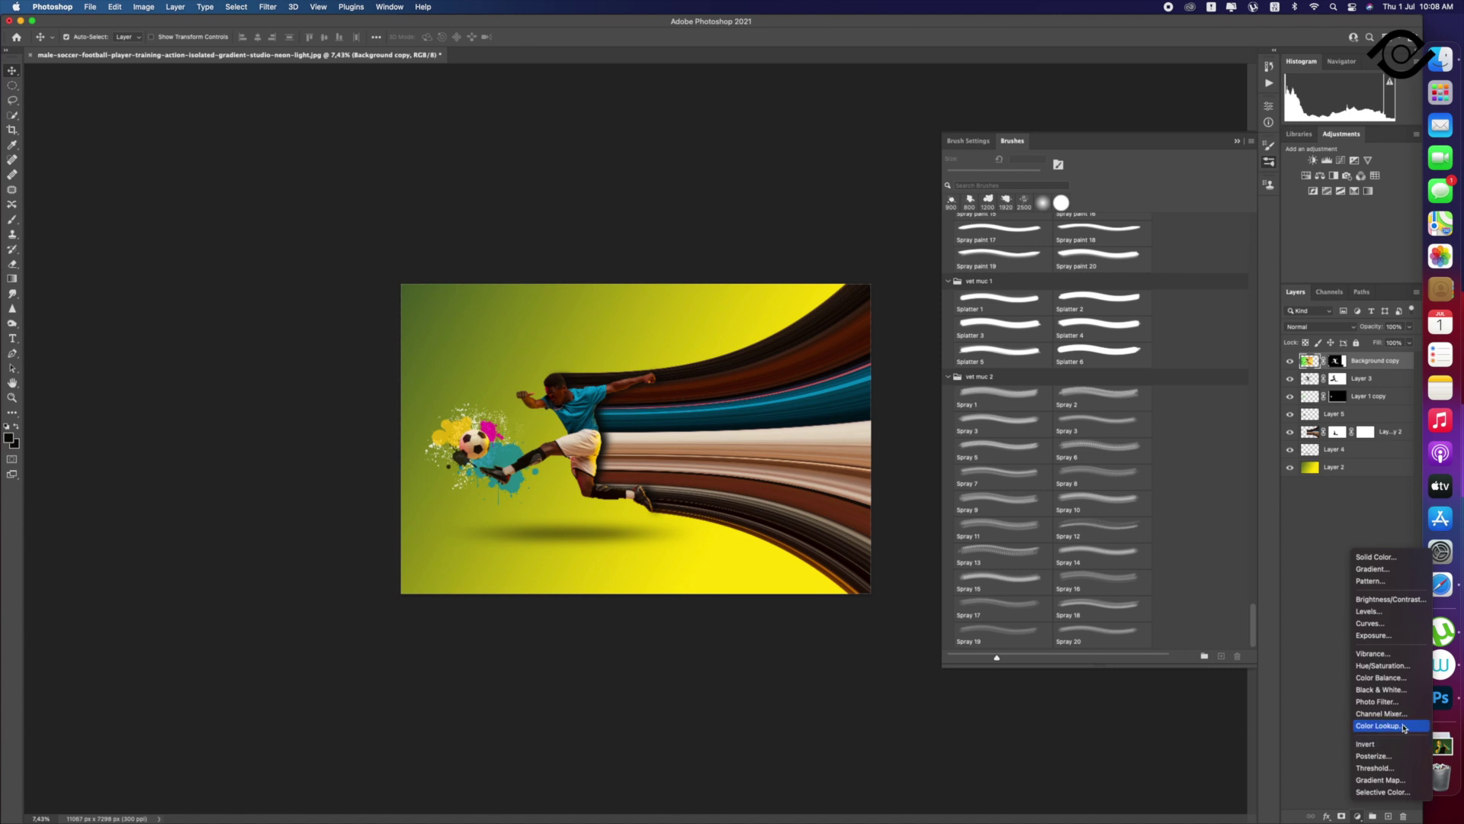
# Step: Add a Gradient Map using the cyan-to-magenta preset from the Purples group
pyautogui.click(1398, 781)
pyautogui.click(1083, 143)
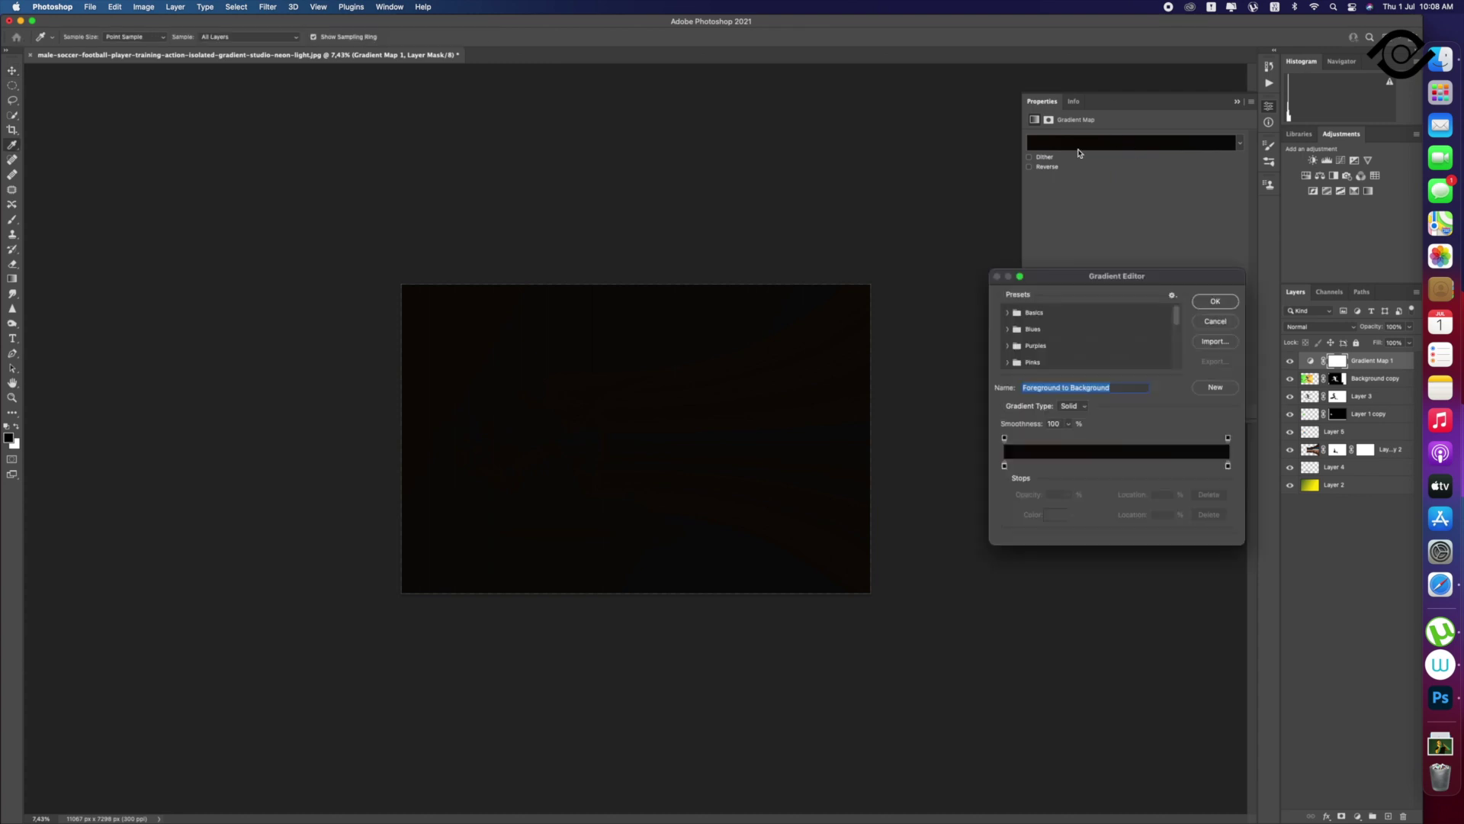
pyautogui.click(1009, 329)
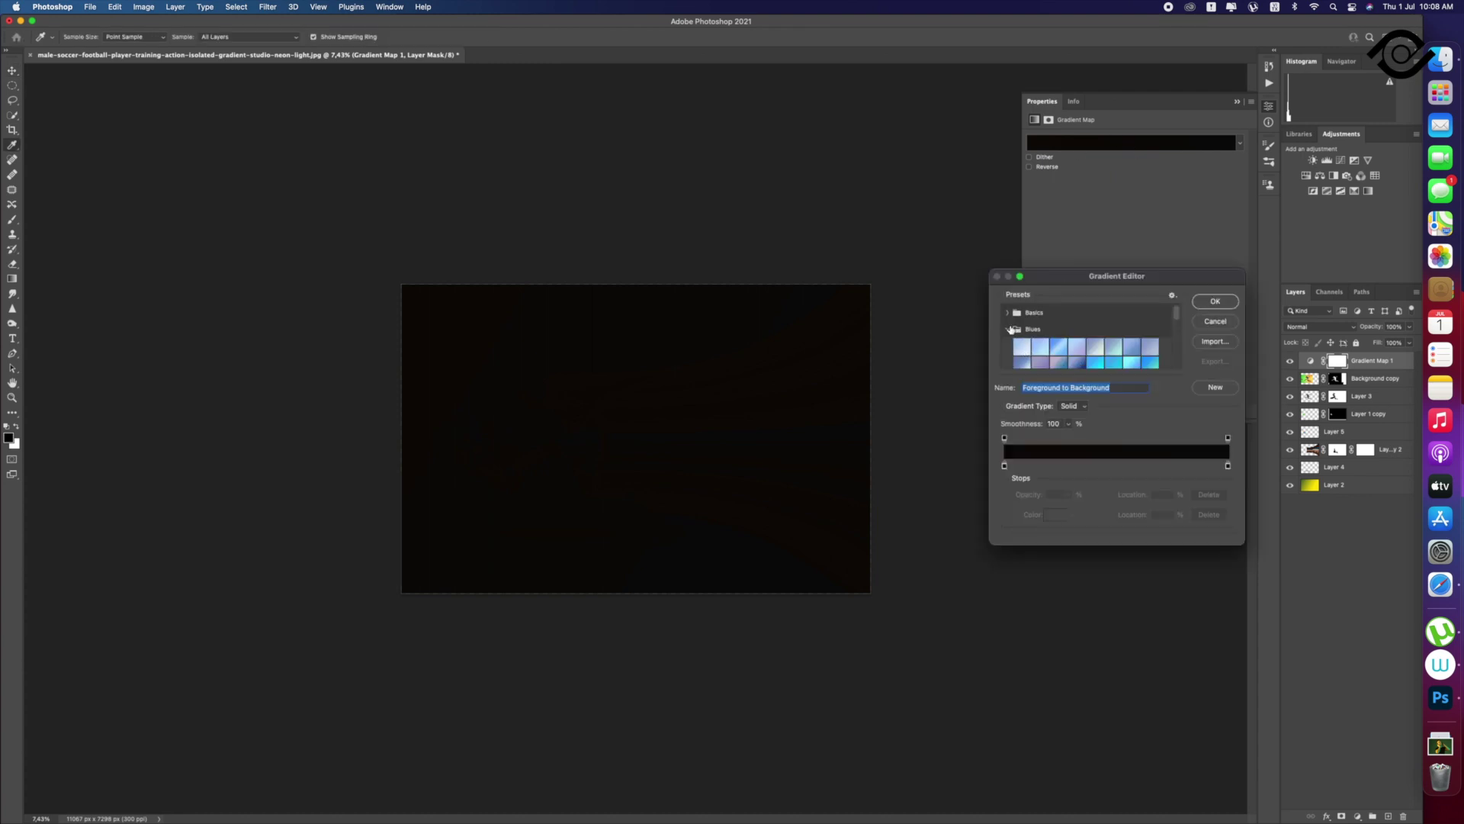
pyautogui.click(1010, 329)
pyautogui.click(1007, 346)
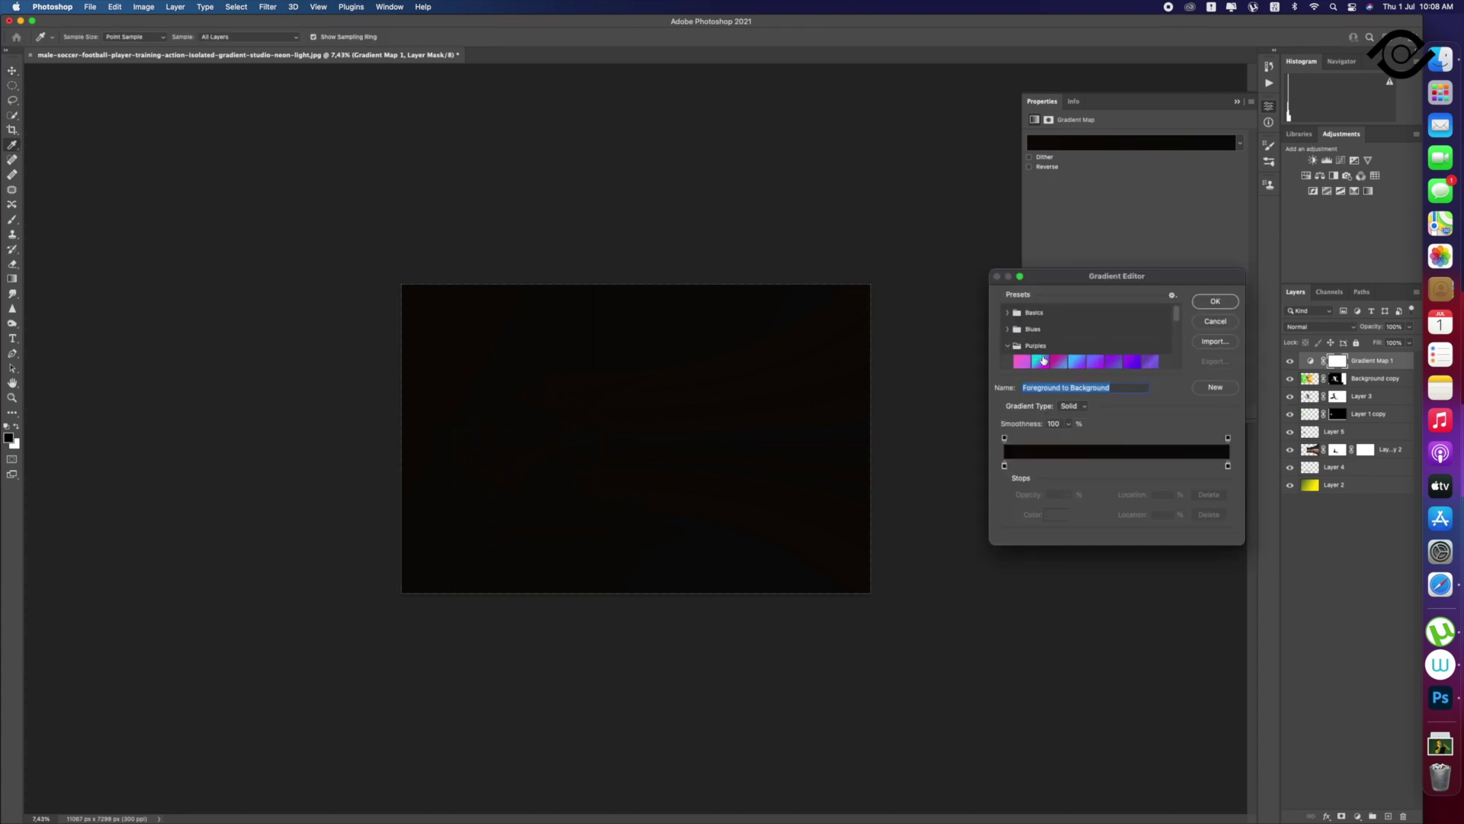
pyautogui.click(1044, 360)
pyautogui.click(1201, 302)
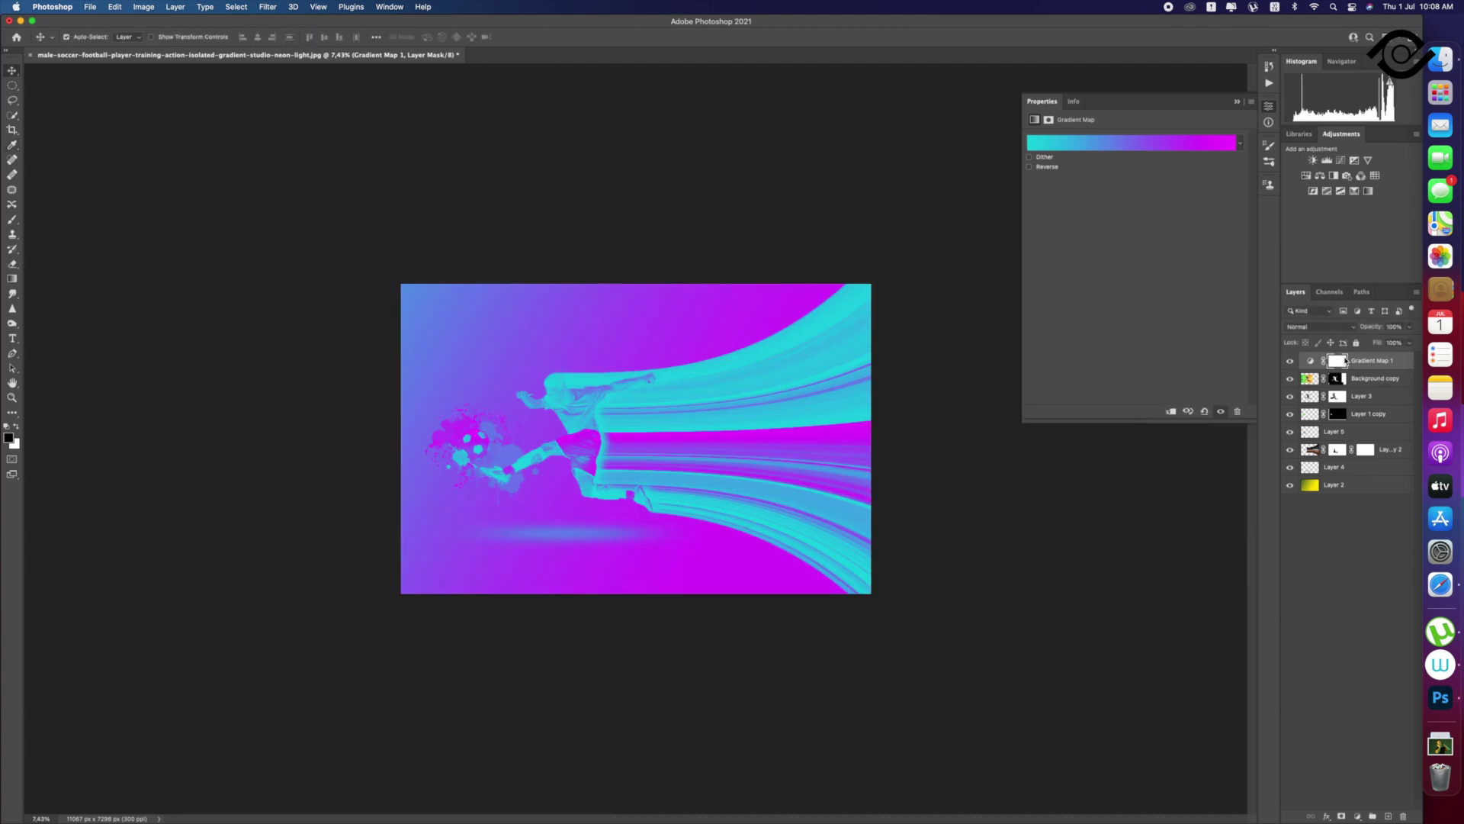
# Step: Blend the gradient map in Soft Light at 18% opacity, comparing it on and off
pyautogui.click(1341, 330)
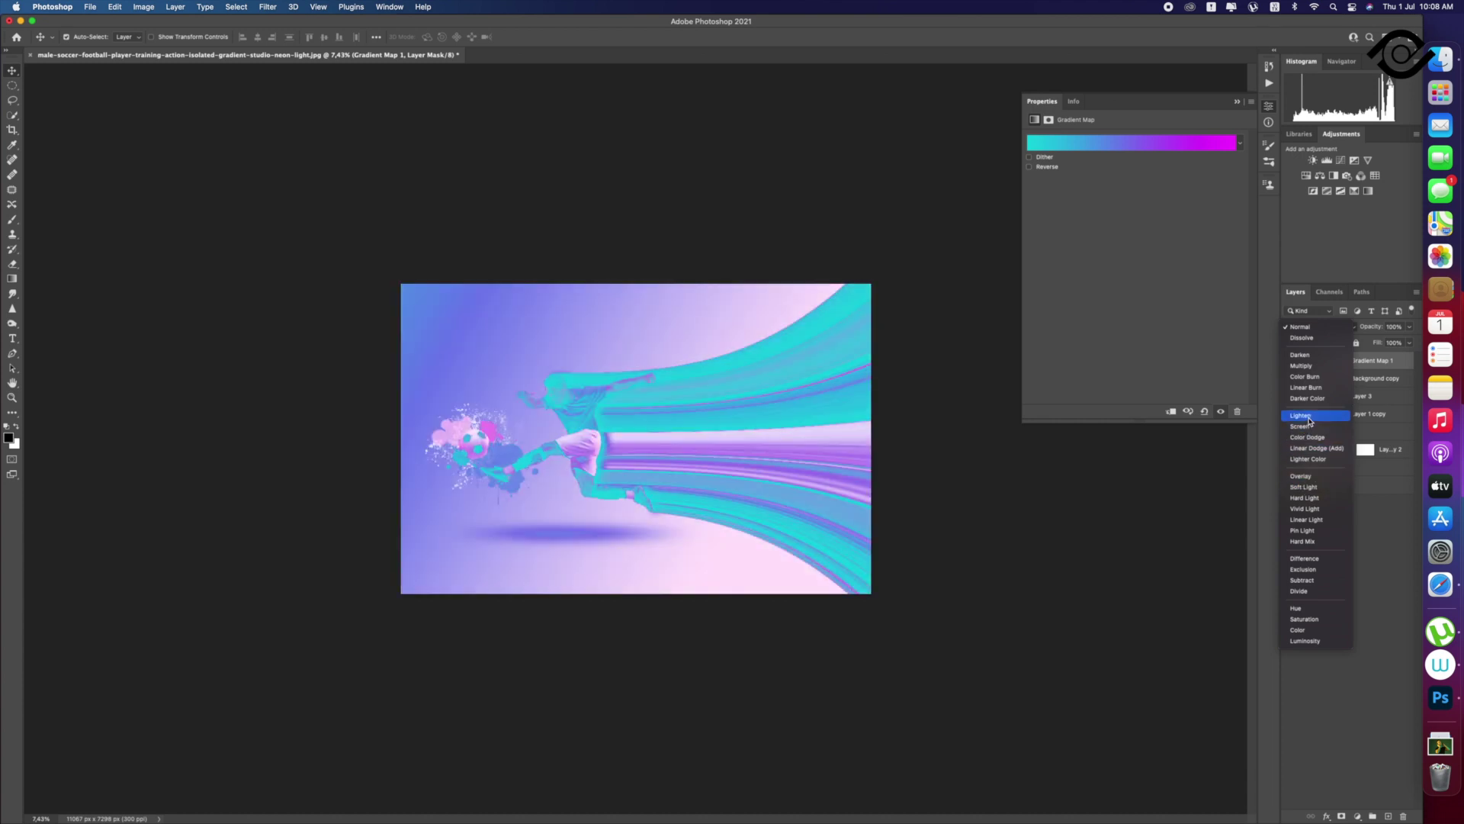
pyautogui.click(1309, 419)
pyautogui.click(1409, 327)
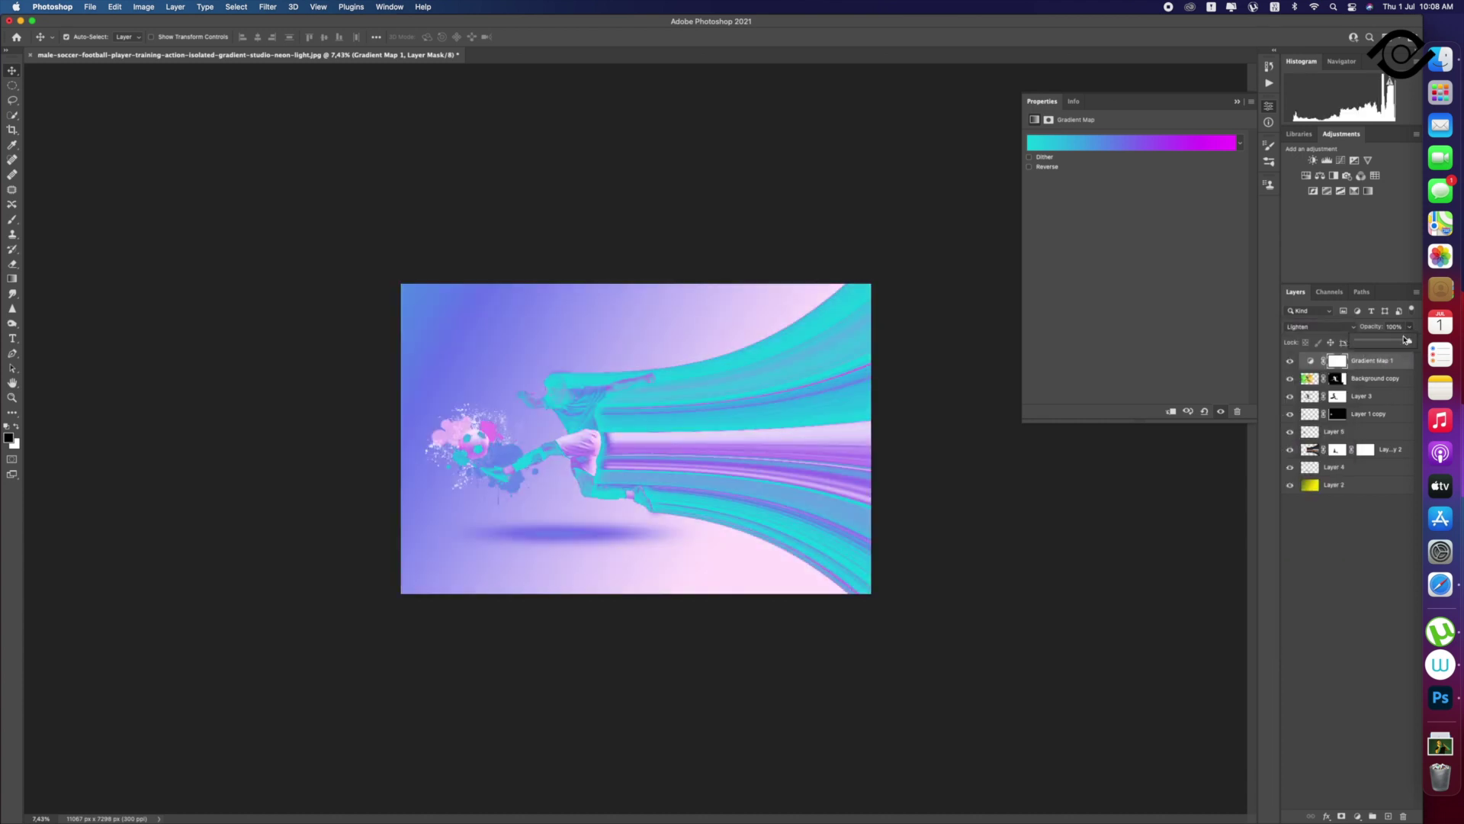
pyautogui.moveTo(1382, 346); pyautogui.dragTo(1378, 344)
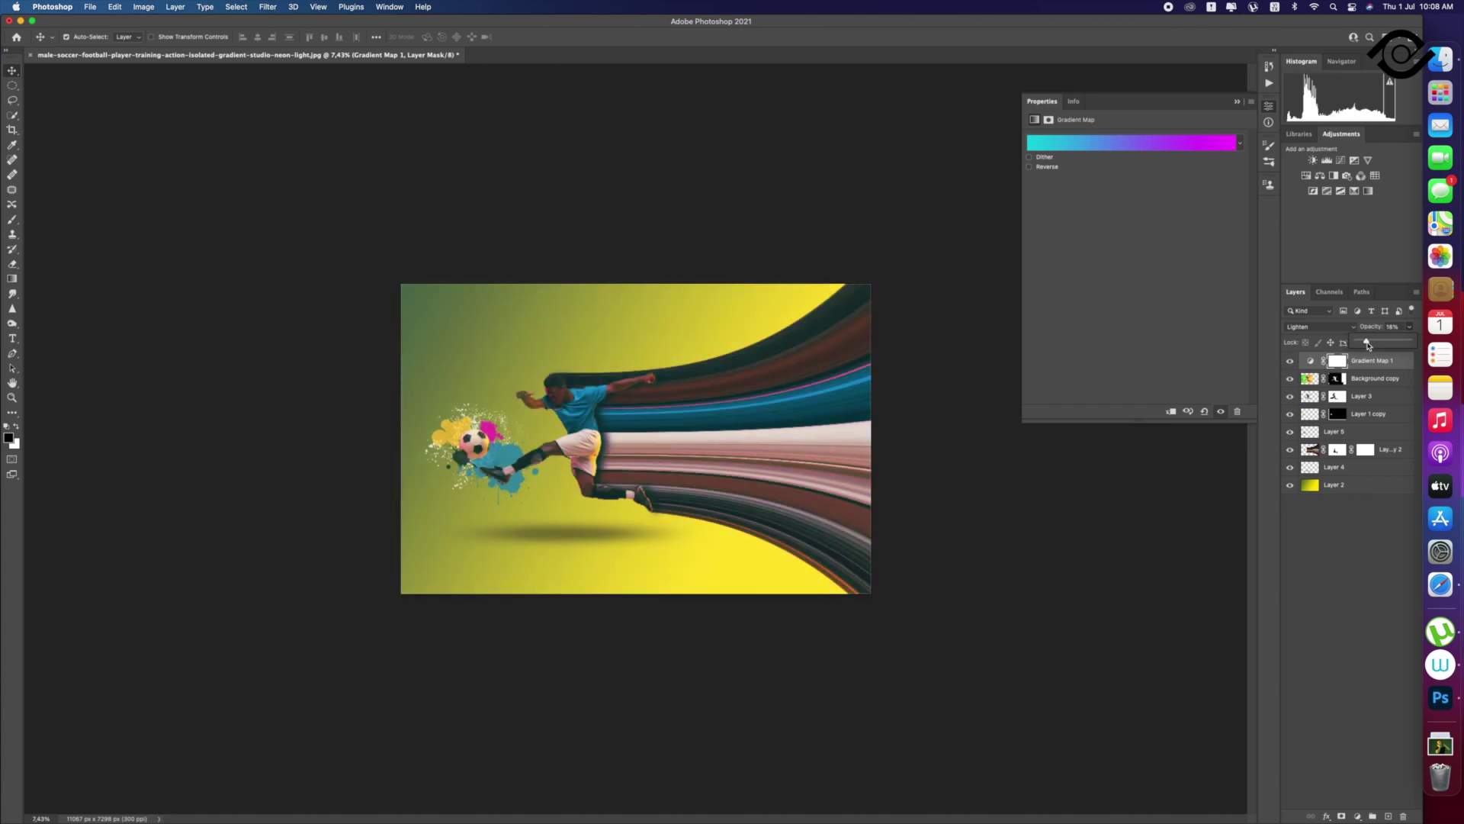
pyautogui.click(1319, 326)
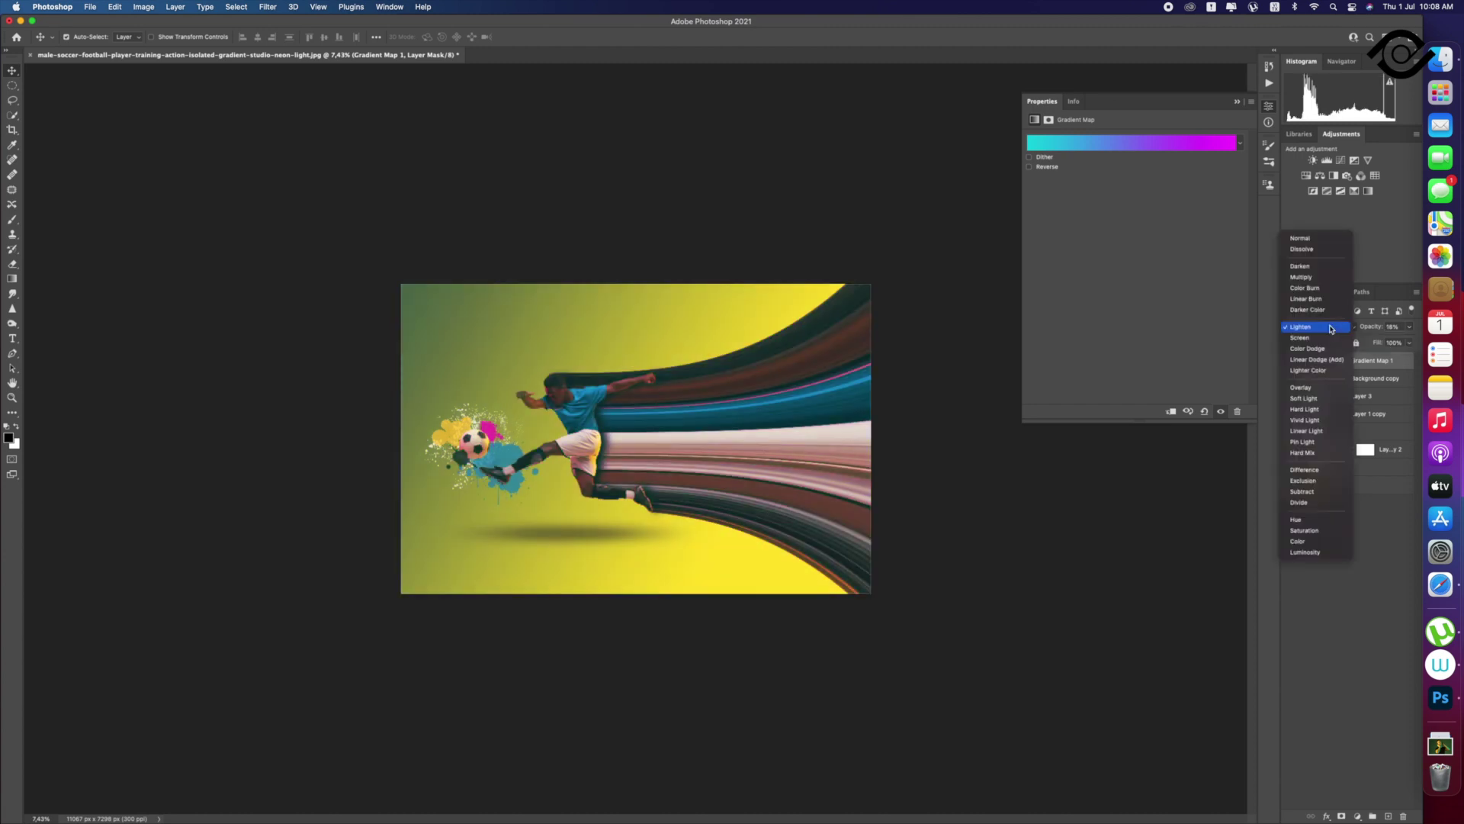
pyautogui.click(1319, 400)
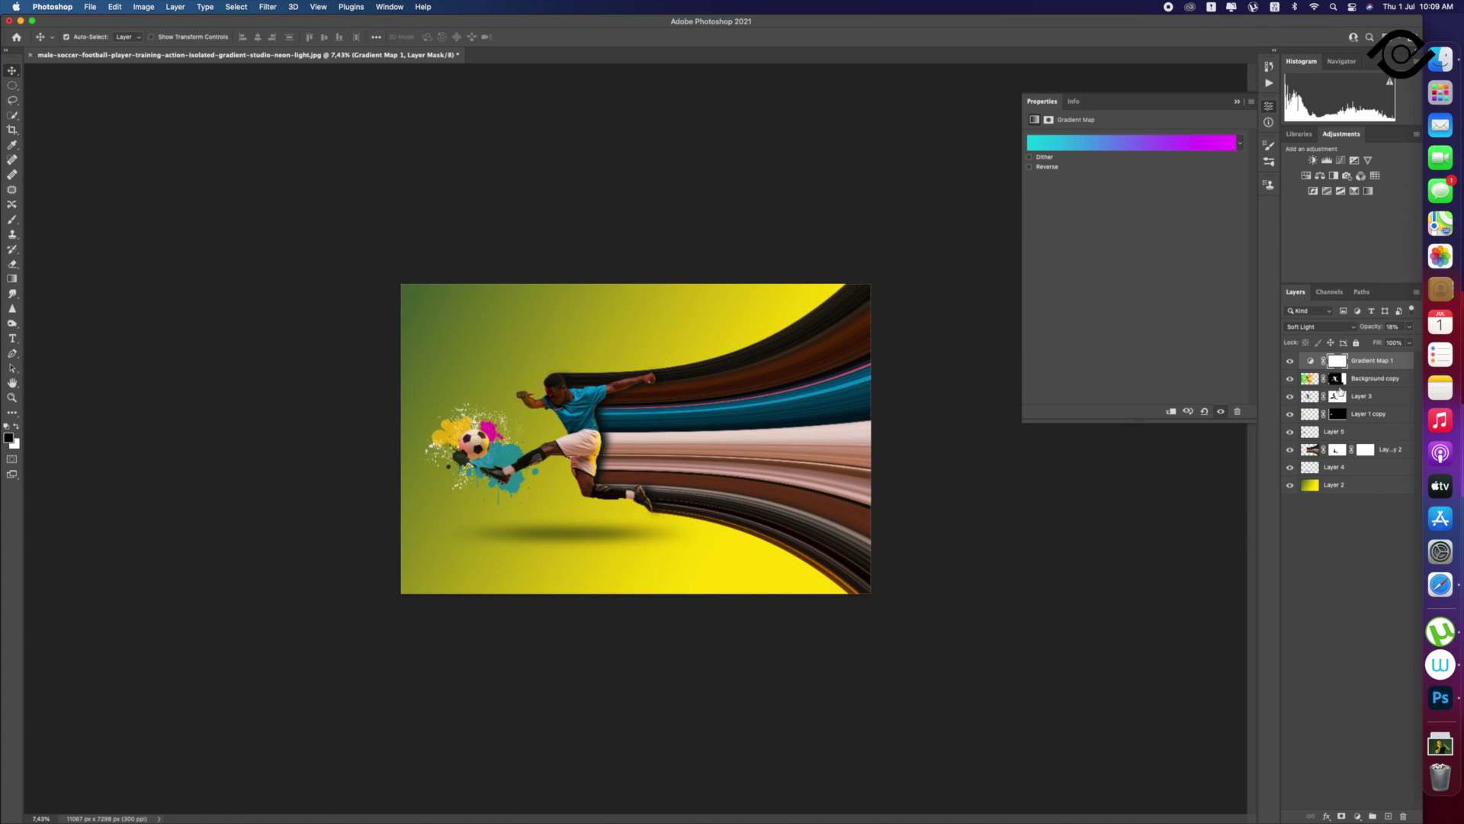
pyautogui.click(1289, 362)
pyautogui.click(1289, 362)
pyautogui.click(1400, 363)
pyautogui.press('z')
pyautogui.click(669, 479)
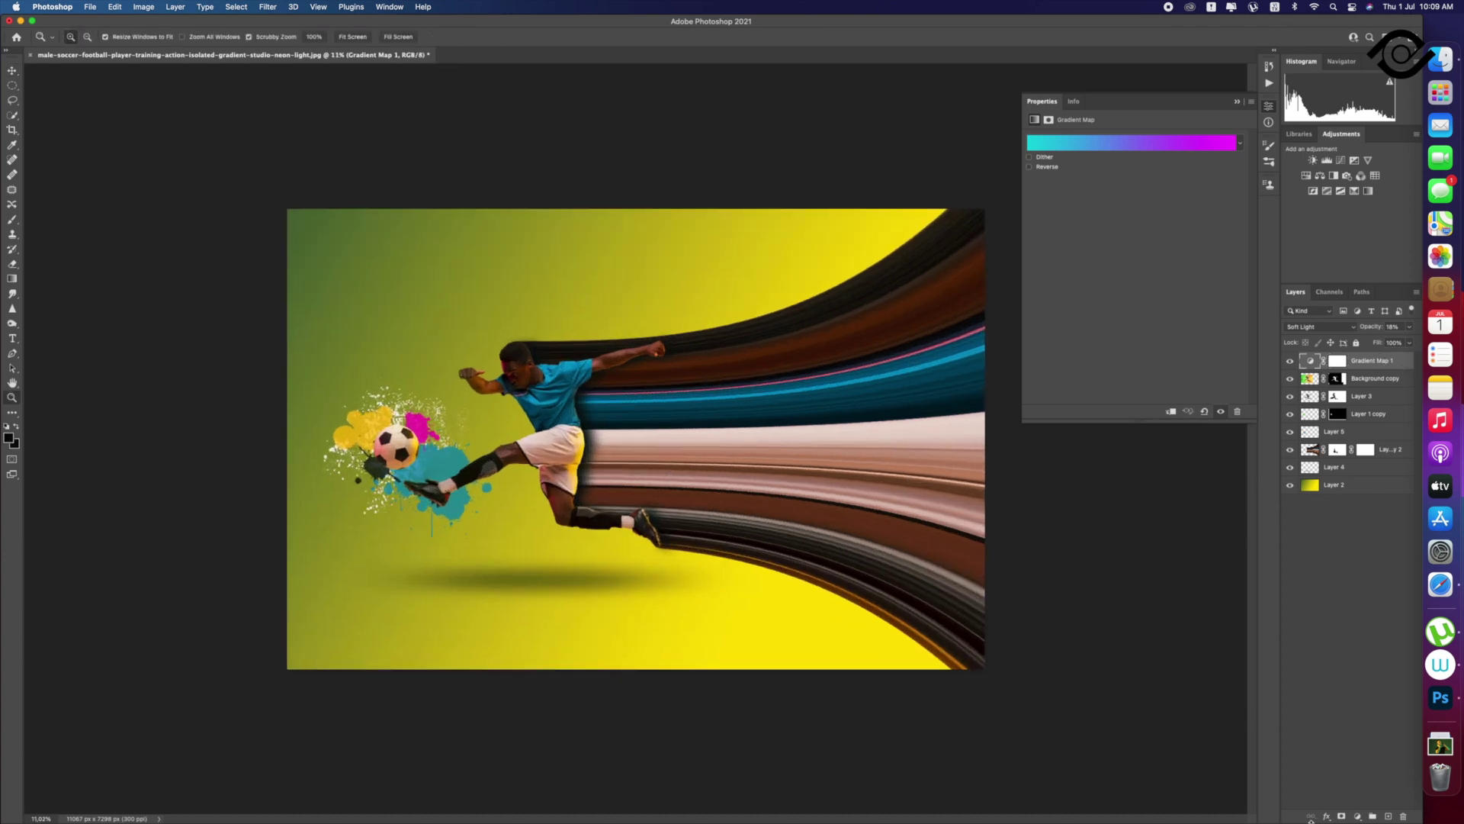
# Step: Add a Levels layer with the white and midtone input sliders dragged left
pyautogui.click(1358, 816)
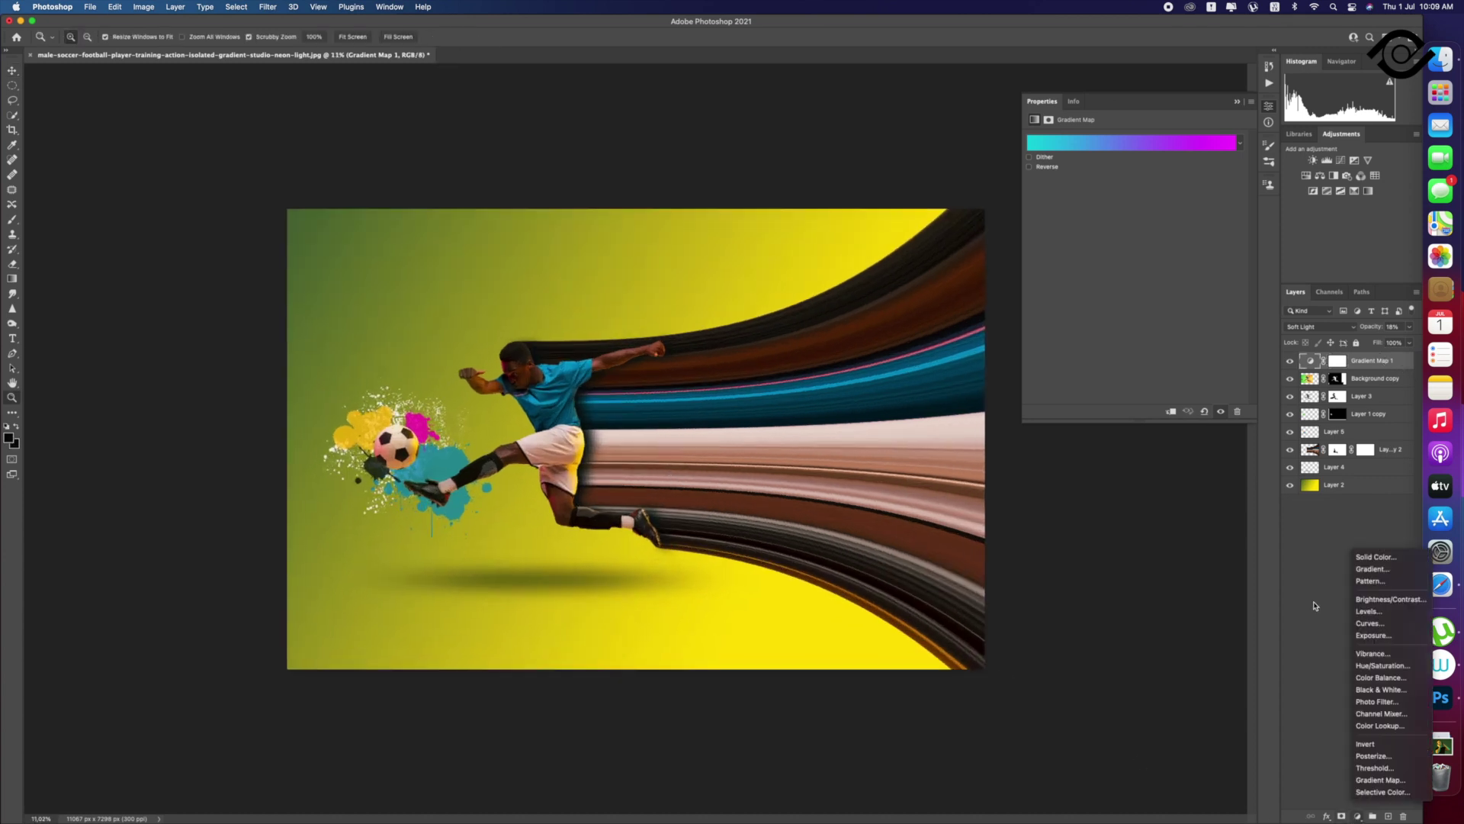
pyautogui.click(1396, 610)
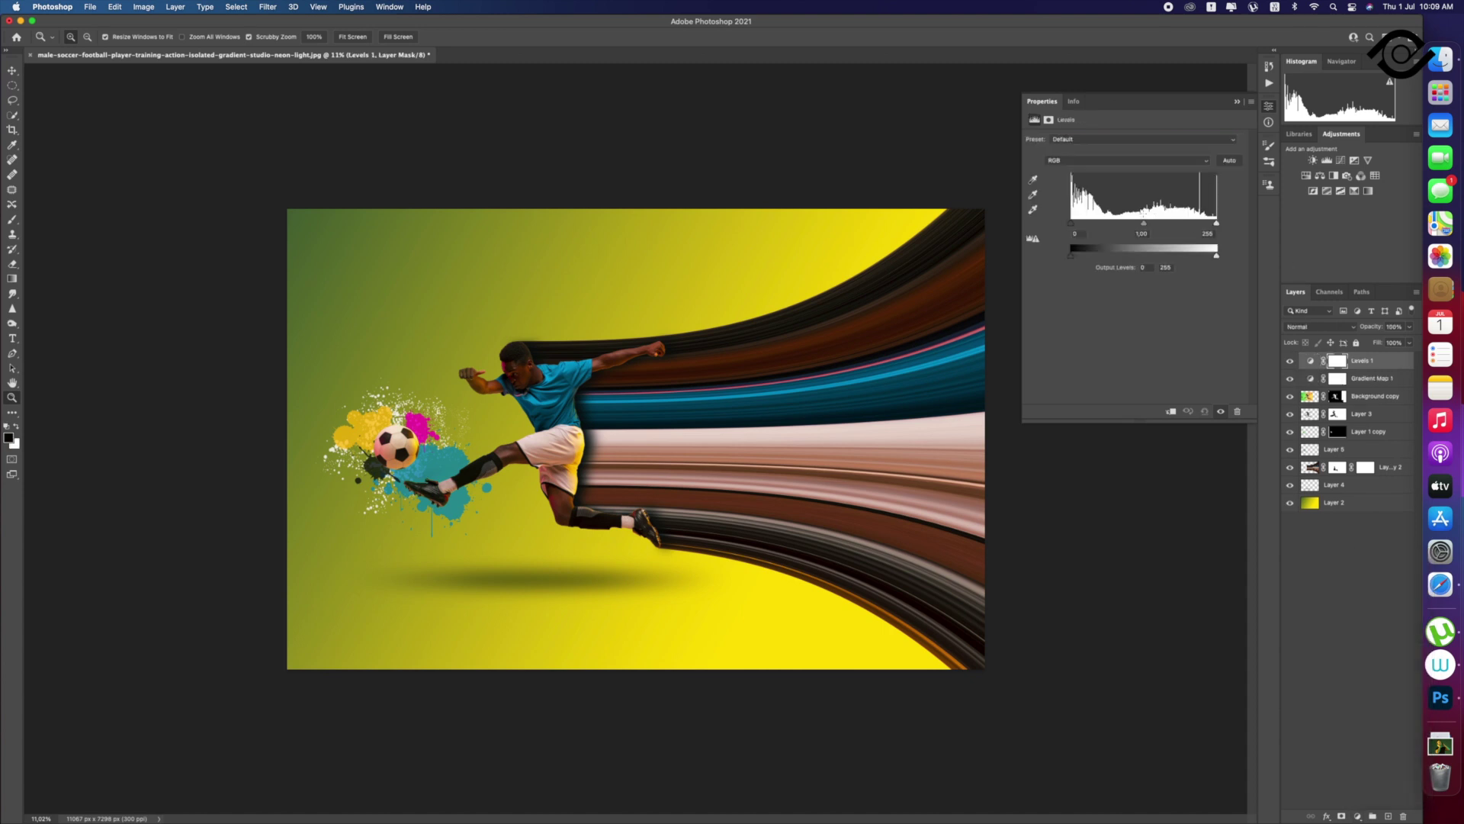
pyautogui.moveTo(1217, 224); pyautogui.dragTo(1077, 226)
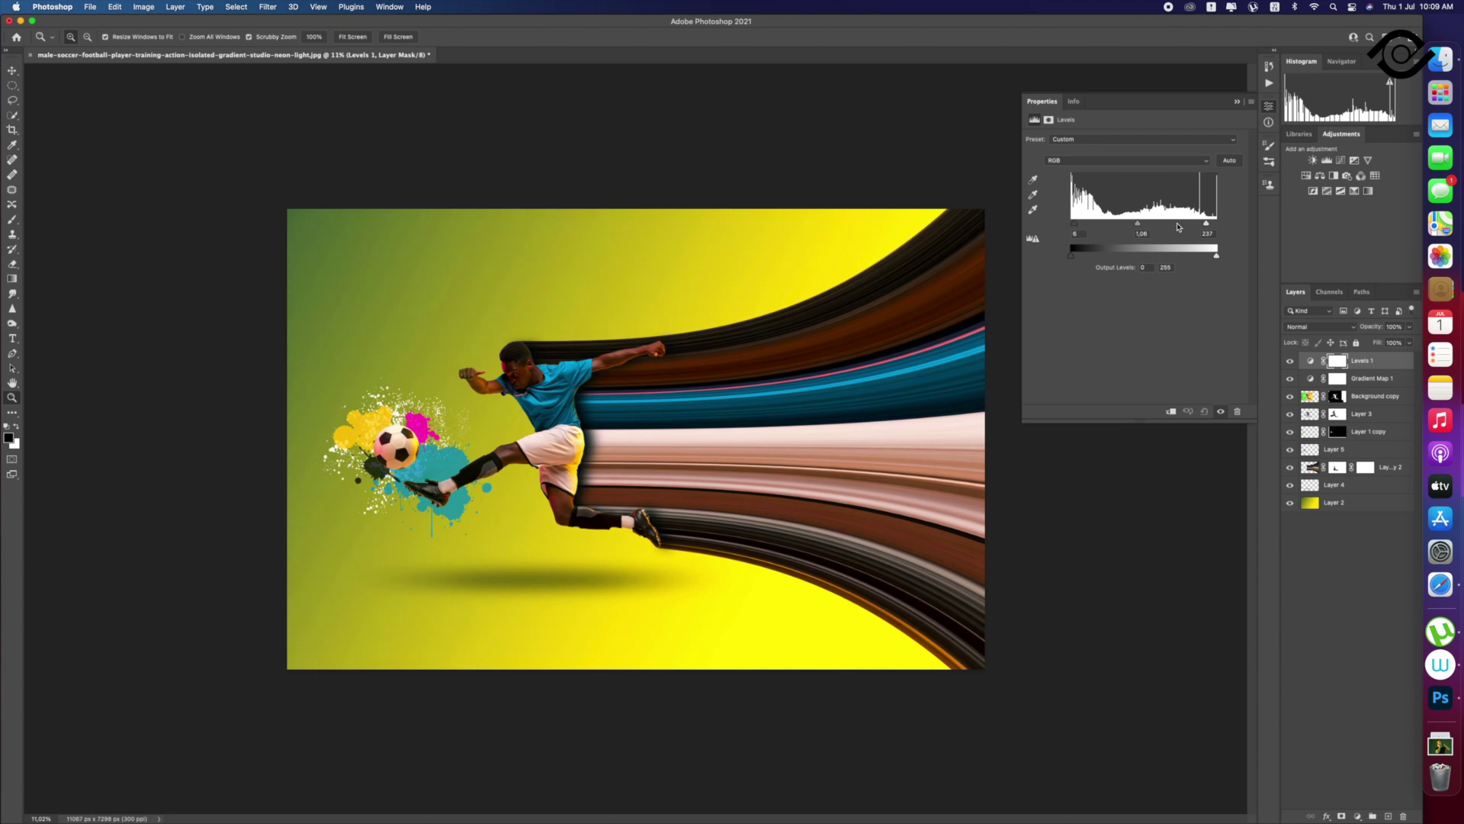
pyautogui.moveTo(1208, 226); pyautogui.dragTo(1125, 226)
# Step: Move Levels 1 above Background copy and clip it to that layer
pyautogui.moveTo(1365, 362); pyautogui.dragTo(1363, 389)
pyautogui.press('alt')
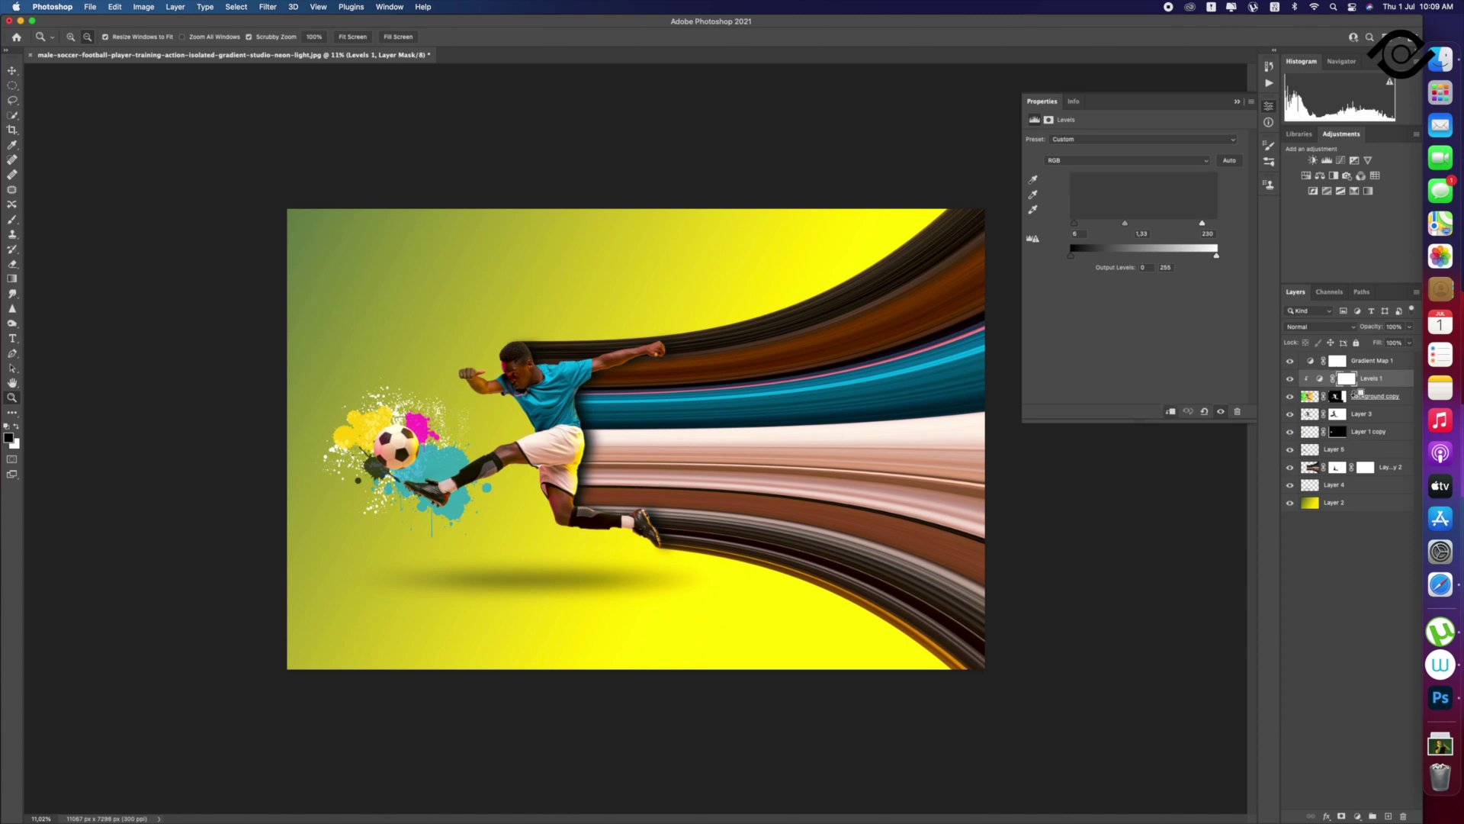
pyautogui.keyDown('alt'); pyautogui.click(1351, 388); pyautogui.keyUp('alt')
pyautogui.click(1291, 379)
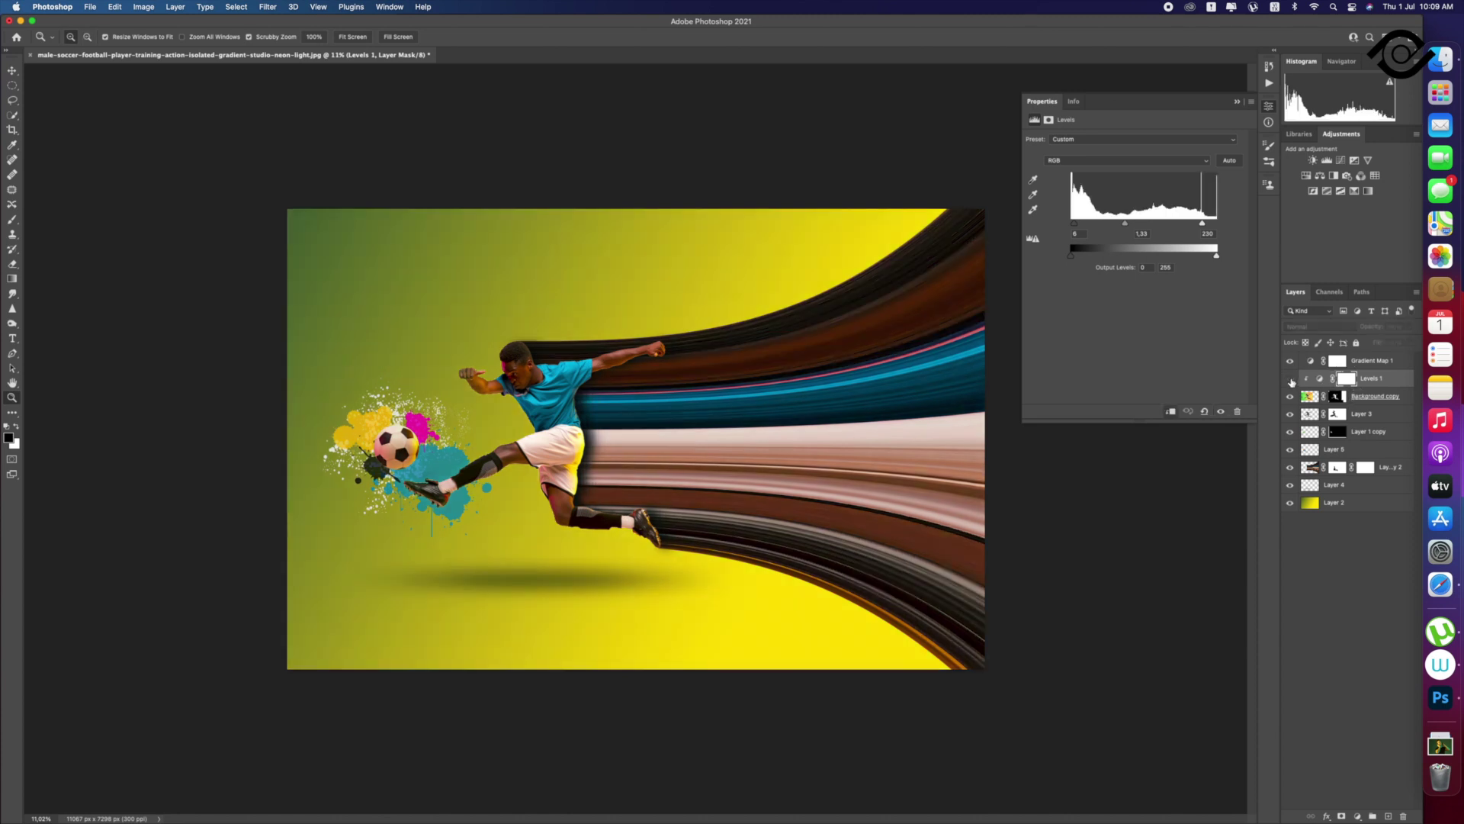
pyautogui.click(1291, 379)
pyautogui.click(1400, 363)
pyautogui.click(1360, 816)
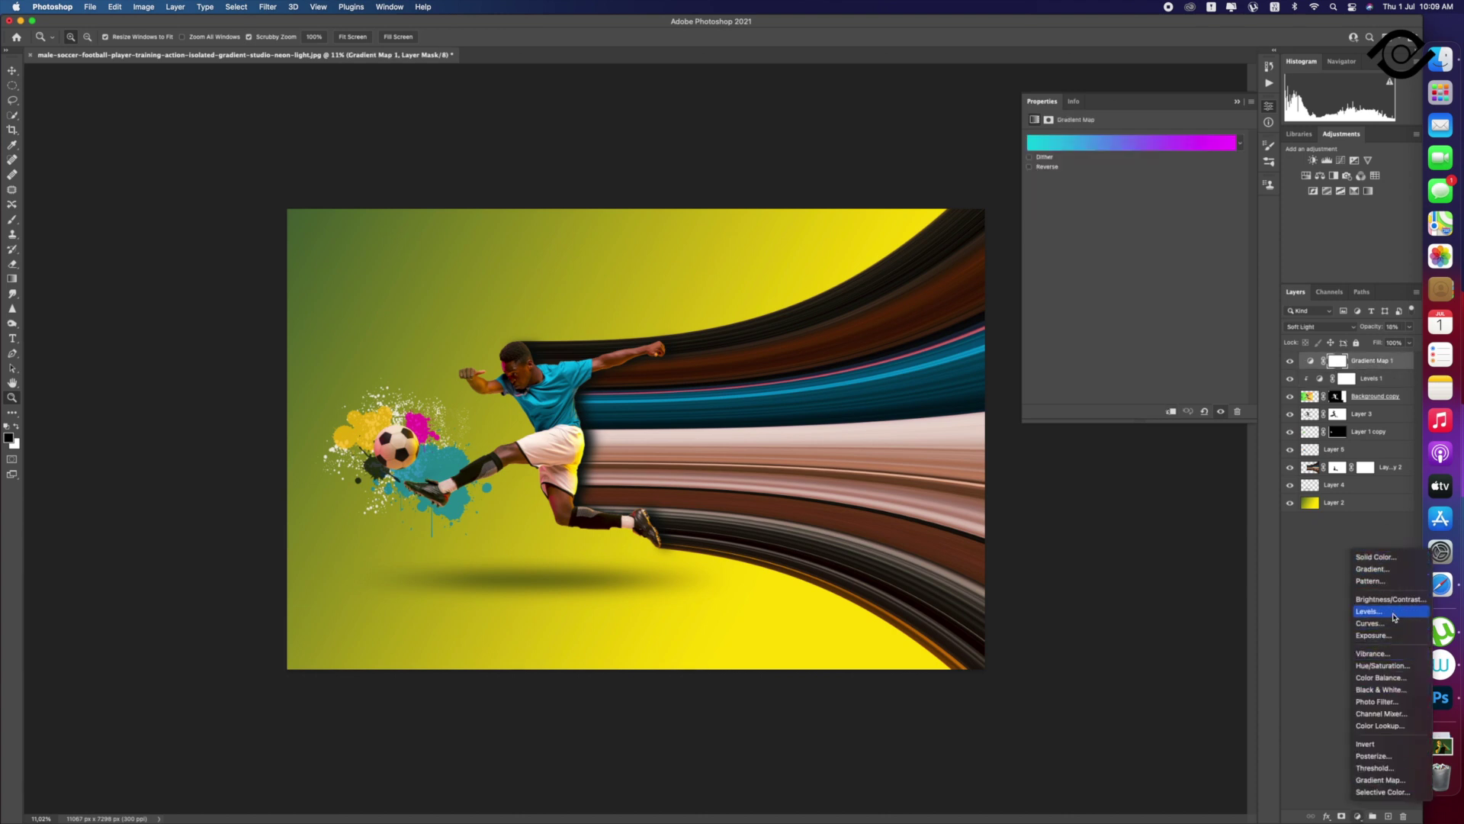
# Step: Add a Vibrance adjustment layer with raised Vibrance and Saturation
pyautogui.click(1347, 166)
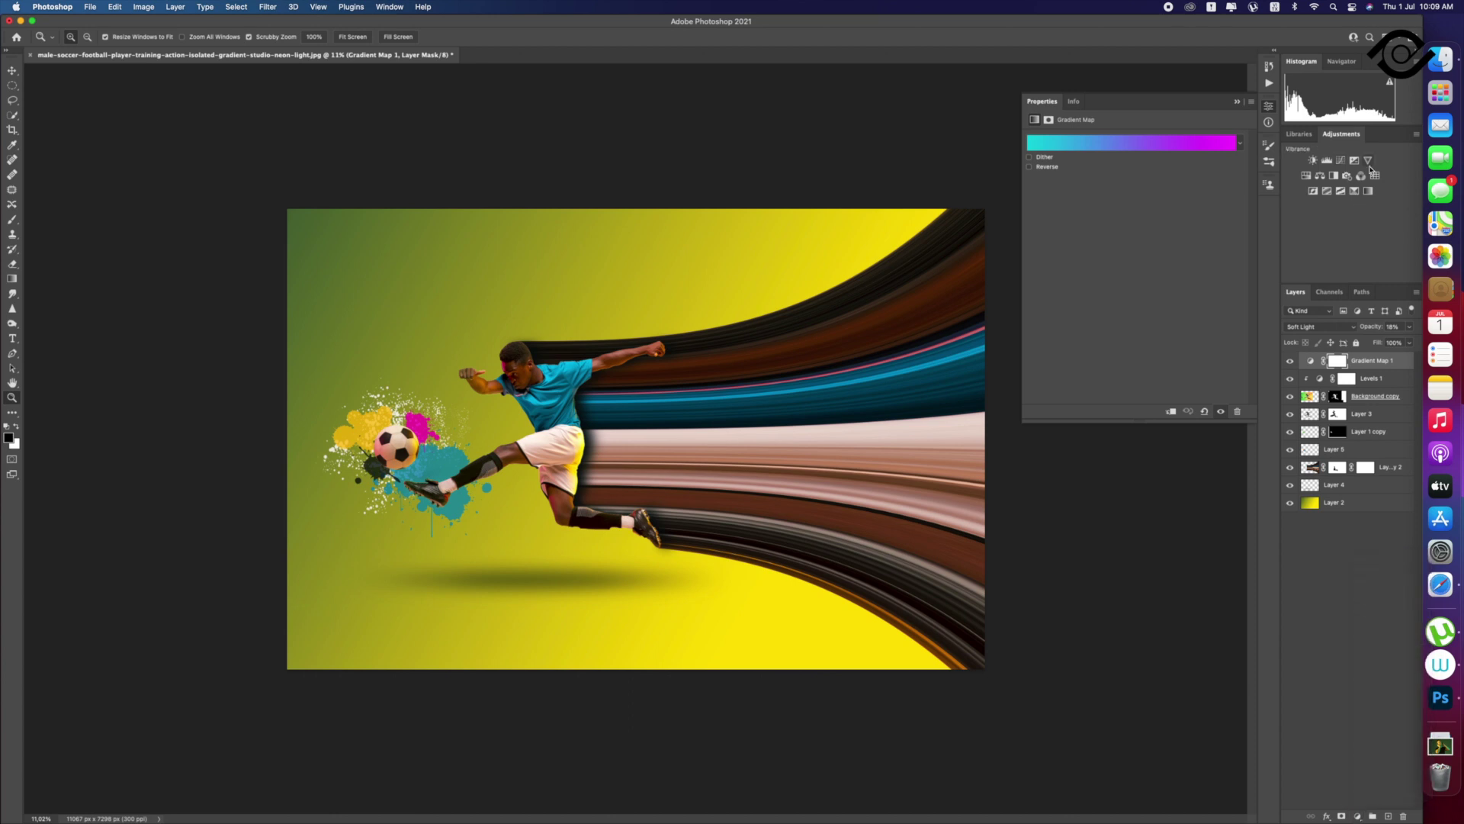
pyautogui.click(1369, 161)
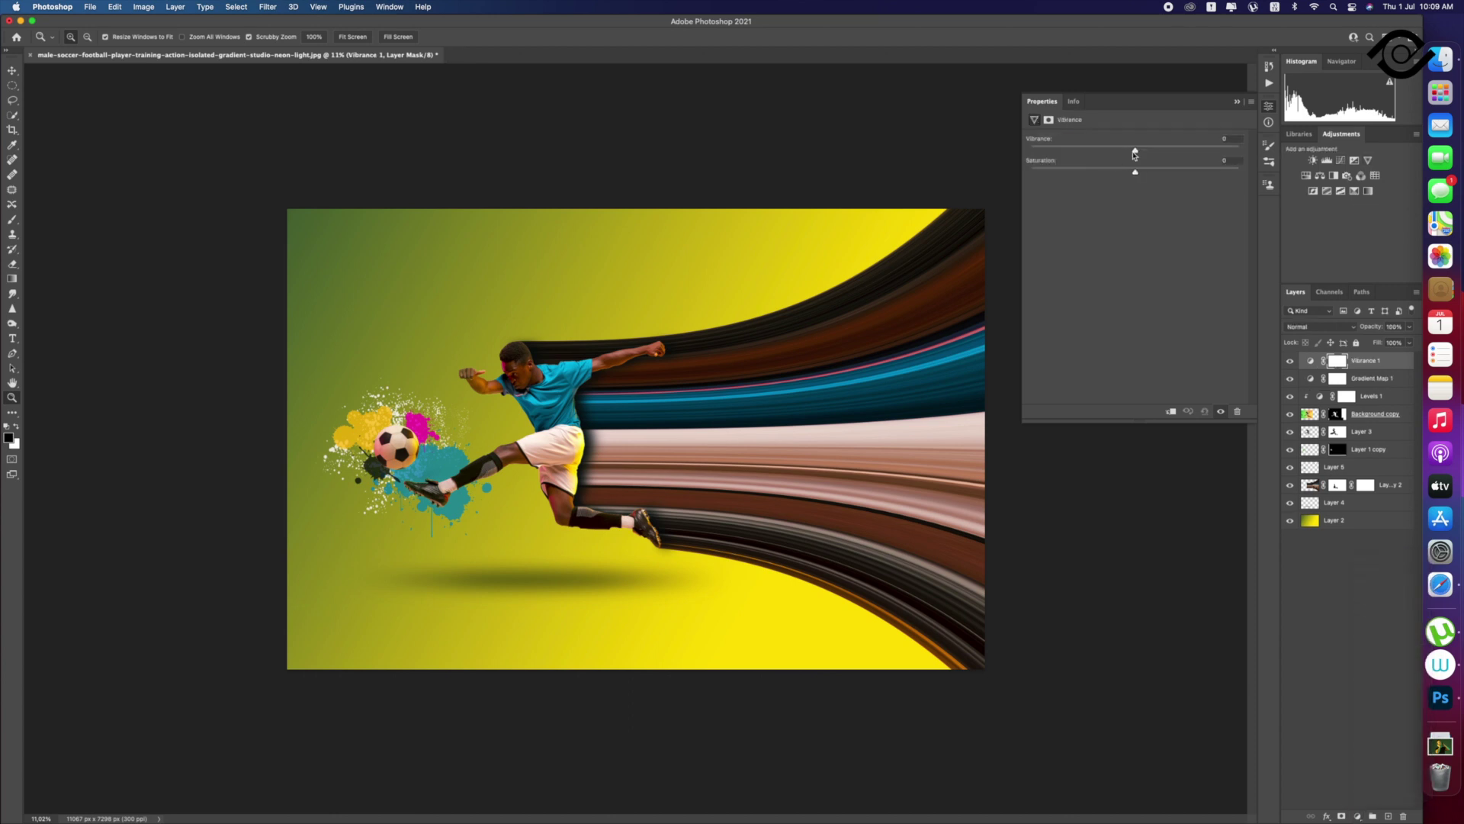
pyautogui.moveTo(1139, 155); pyautogui.dragTo(1165, 169)
pyautogui.moveTo(1164, 153)
pyautogui.mouseDown()
pyautogui.moveTo(1176, 163)
pyautogui.moveTo(1133, 173)
pyautogui.moveTo(1161, 189)
pyautogui.mouseUp()
# Step: Add a Curves layer with one midtone point lifted slightly
pyautogui.click(1343, 161)
pyautogui.click(1144, 239)
pyautogui.moveTo(1146, 243); pyautogui.dragTo(1145, 236)
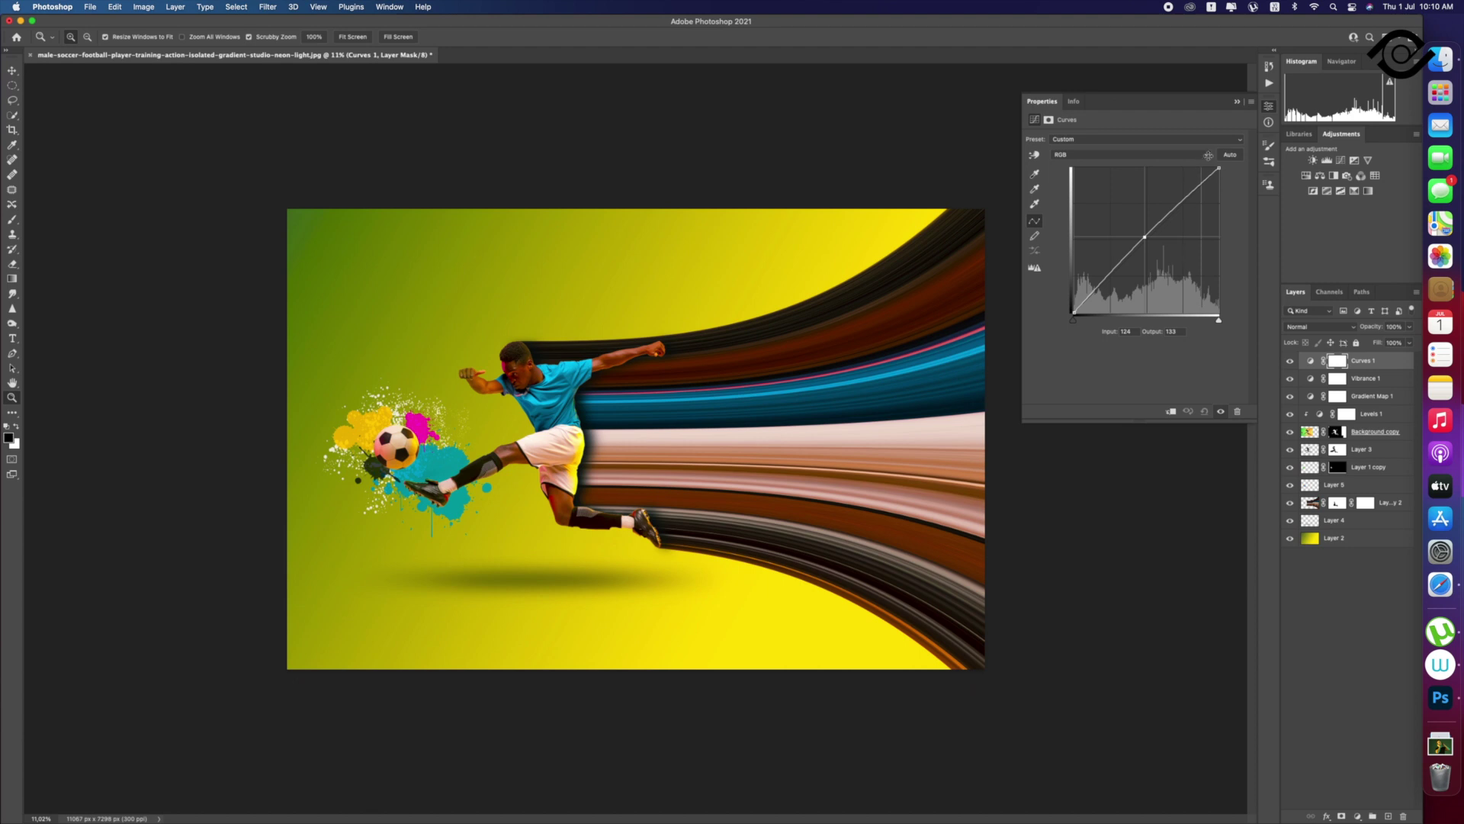
pyautogui.click(1238, 102)
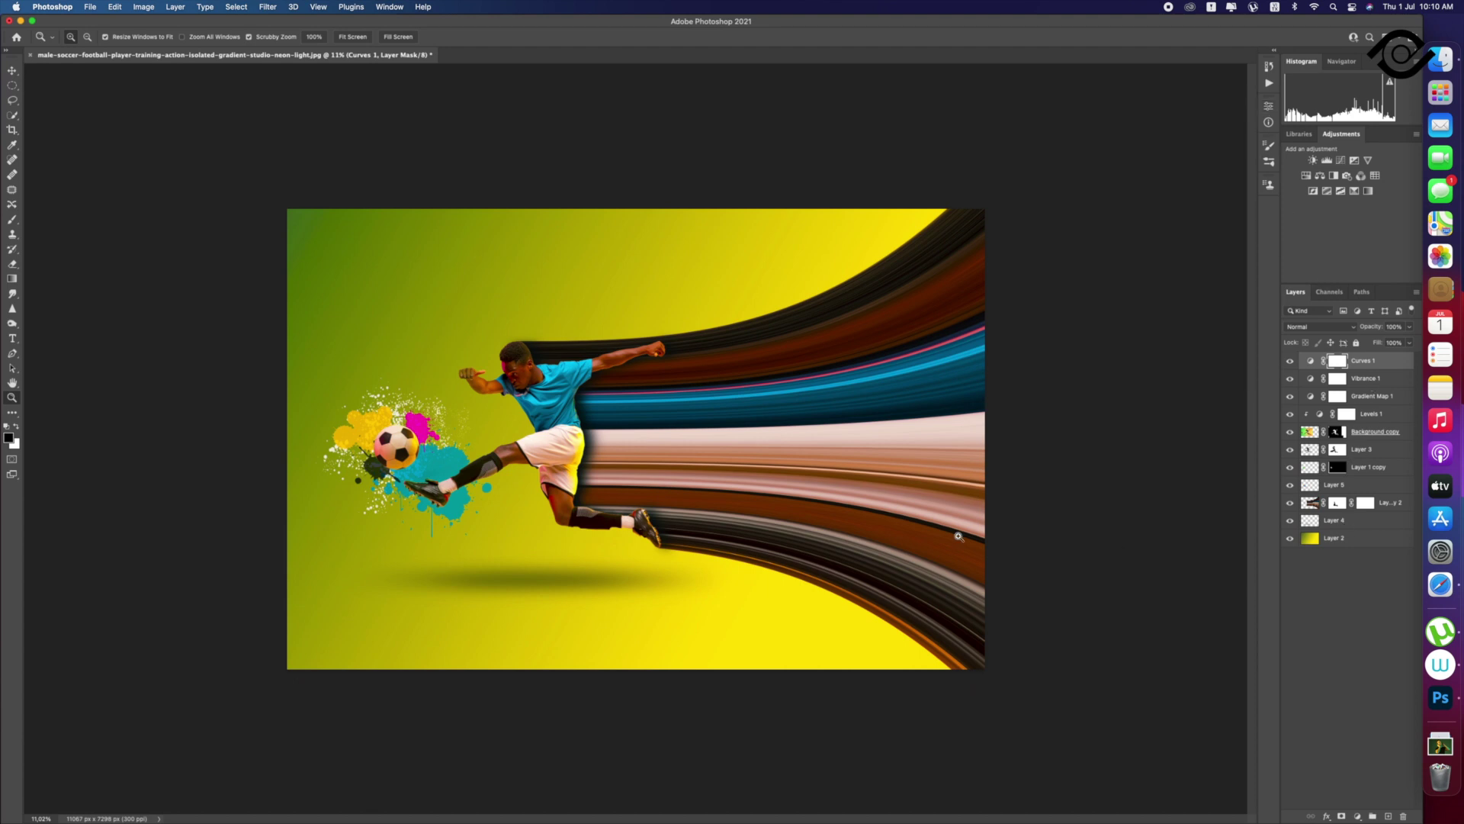
# Step: Save the artwork as the layered Photoshop file football.psd
pyautogui.hotkey('ctrl', 's')
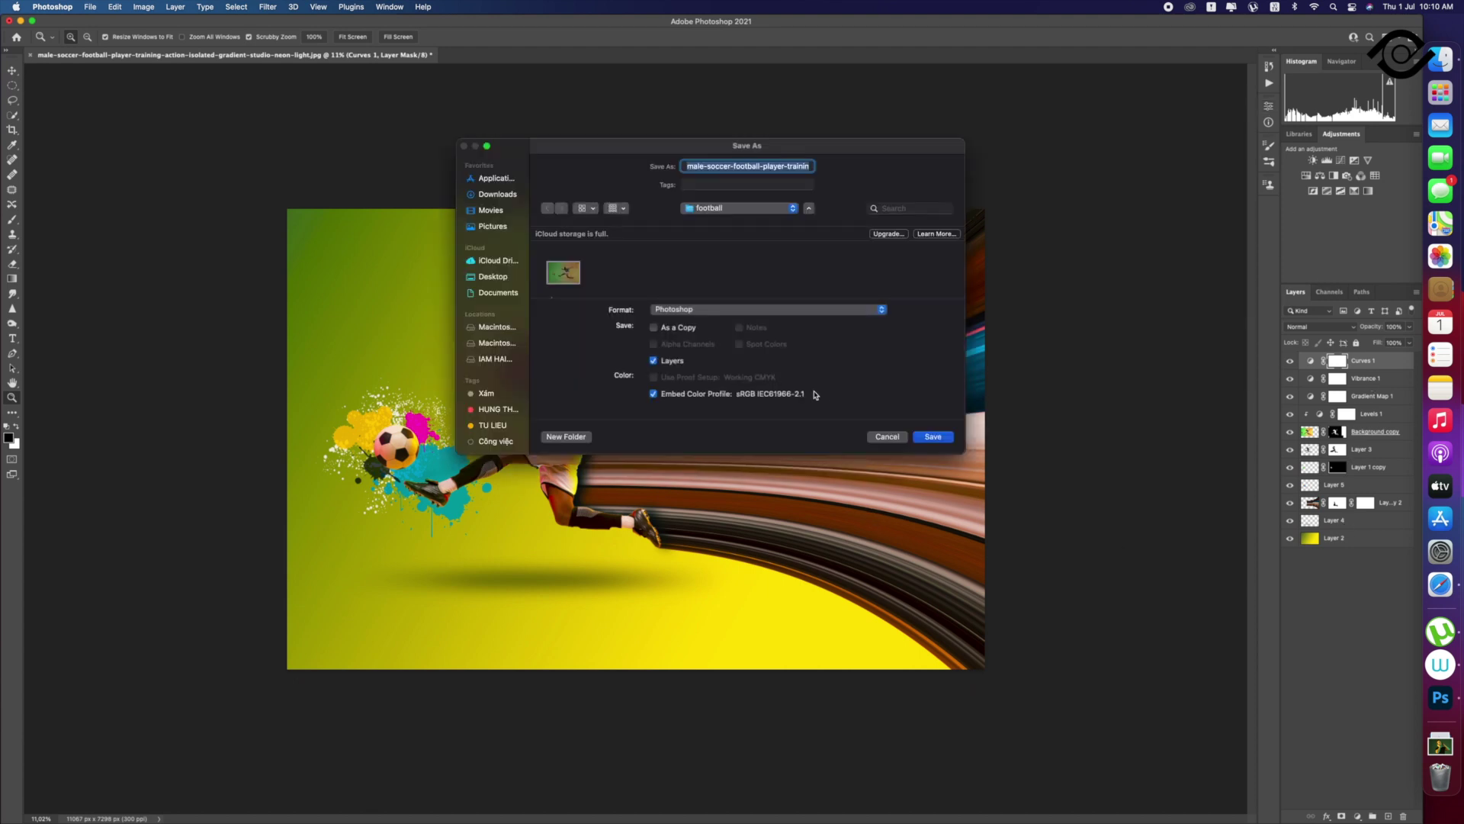
pyautogui.tripleClick(751, 166)
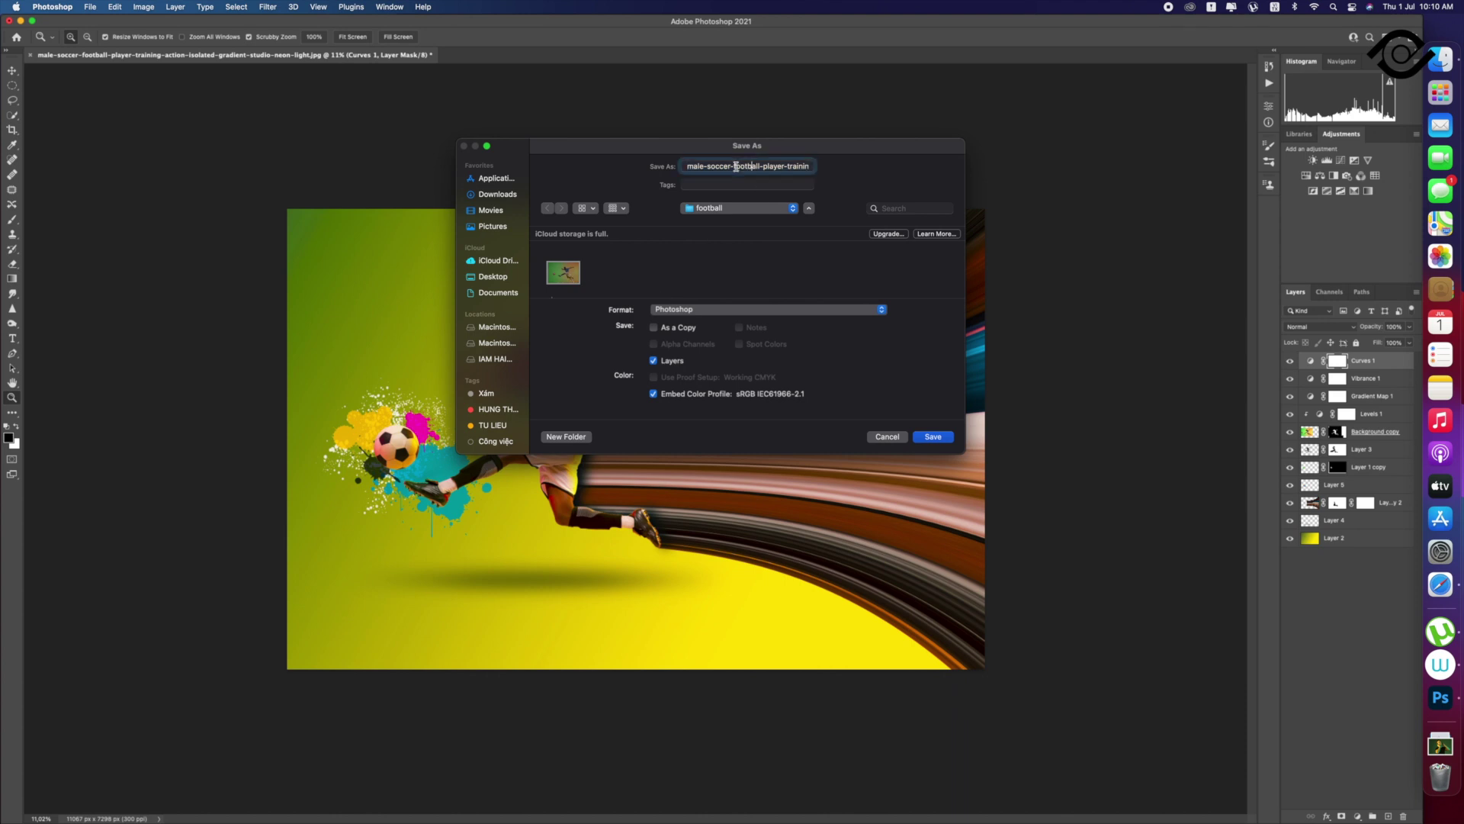
pyautogui.click(758, 165)
pyautogui.moveTo(715, 167); pyautogui.dragTo(862, 177)
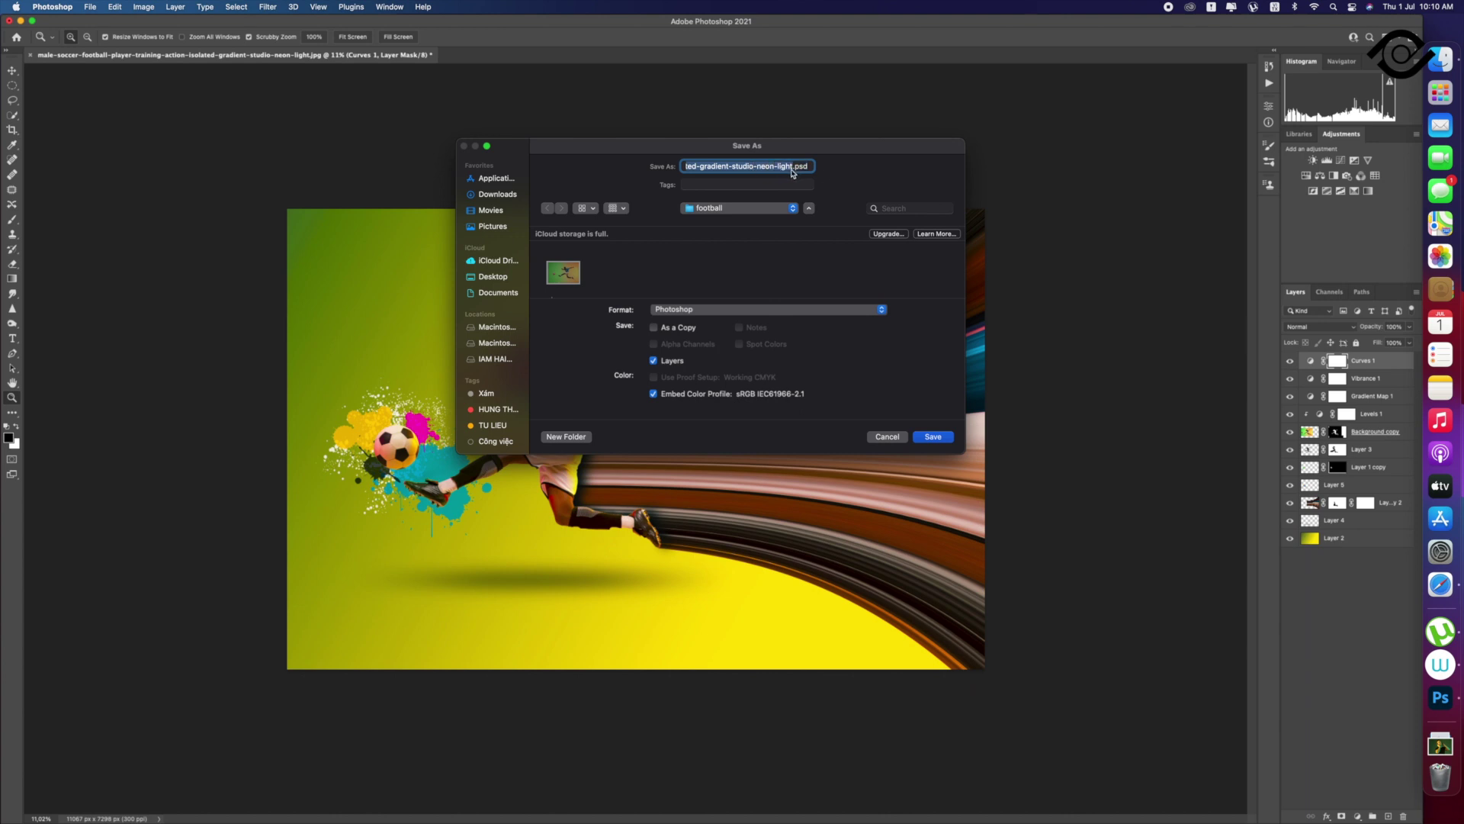
pyautogui.press('BackSpace')
pyautogui.click(934, 438)
pyautogui.click(851, 383)
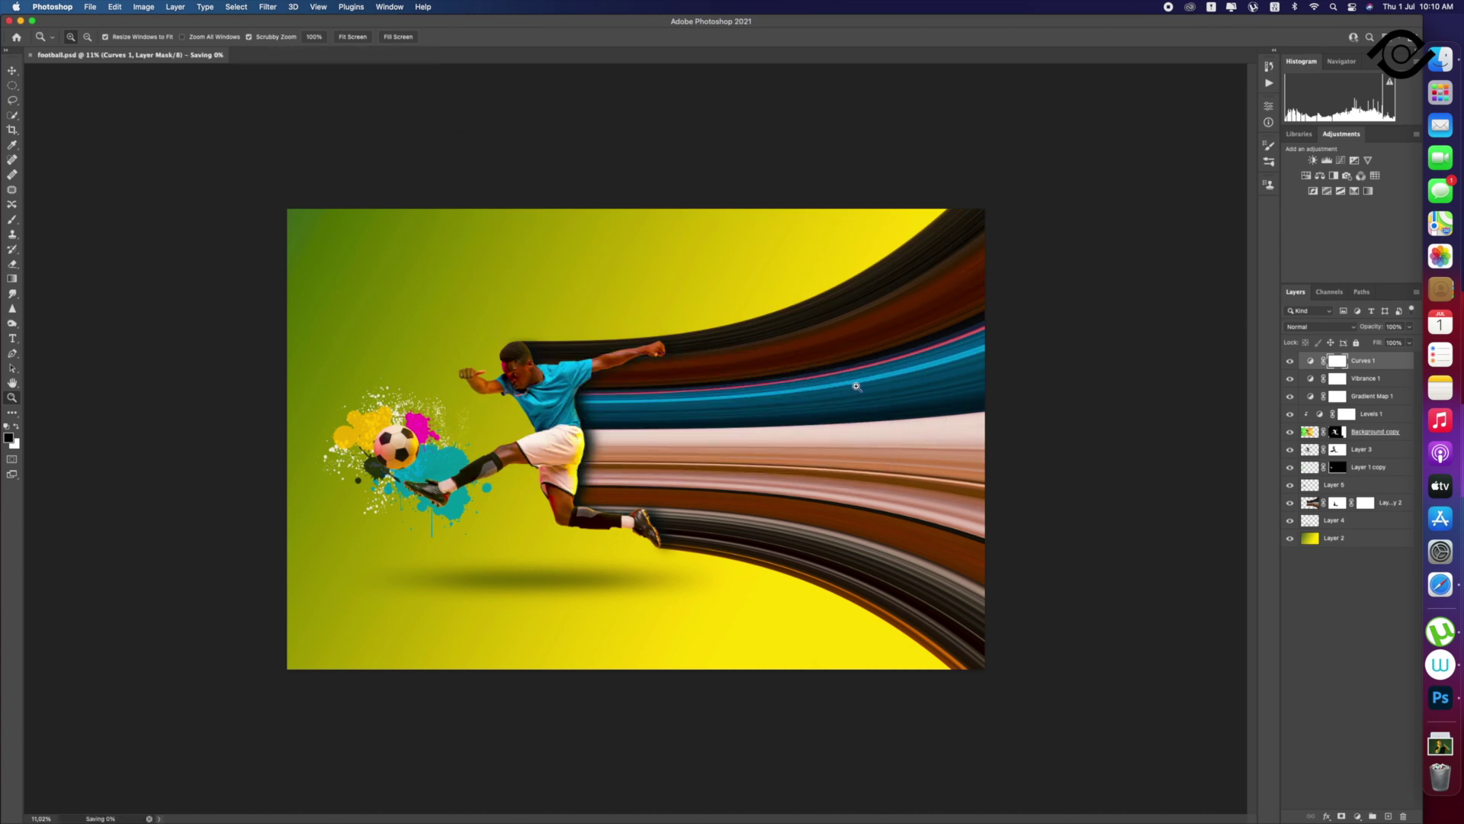
# Step: Move Layer 4's ground shadow slightly lower beneath the player
pyautogui.press('v')
pyautogui.moveTo(538, 581); pyautogui.dragTo(540, 605)
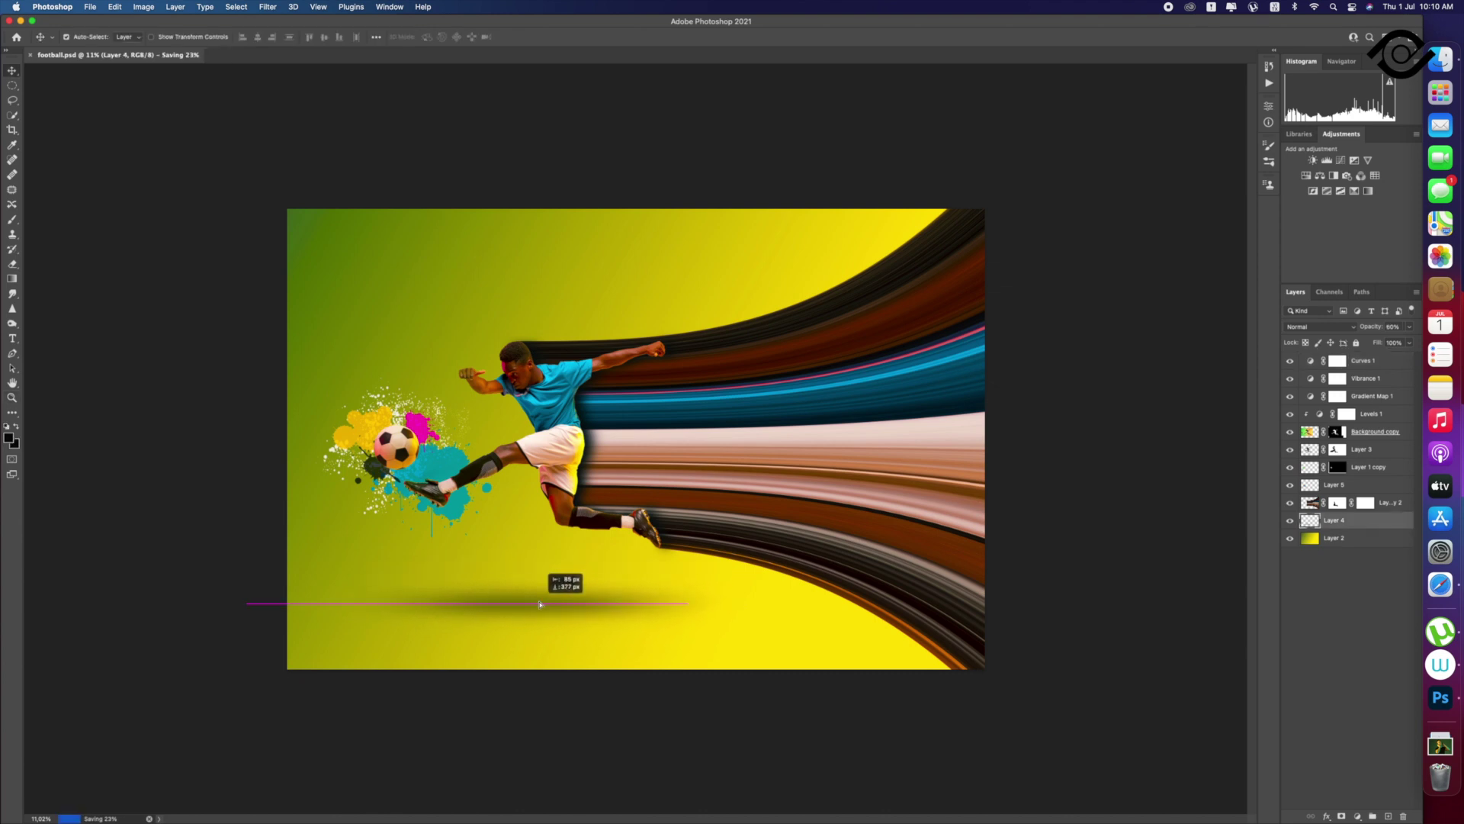
pyautogui.moveTo(545, 604); pyautogui.dragTo(544, 604)
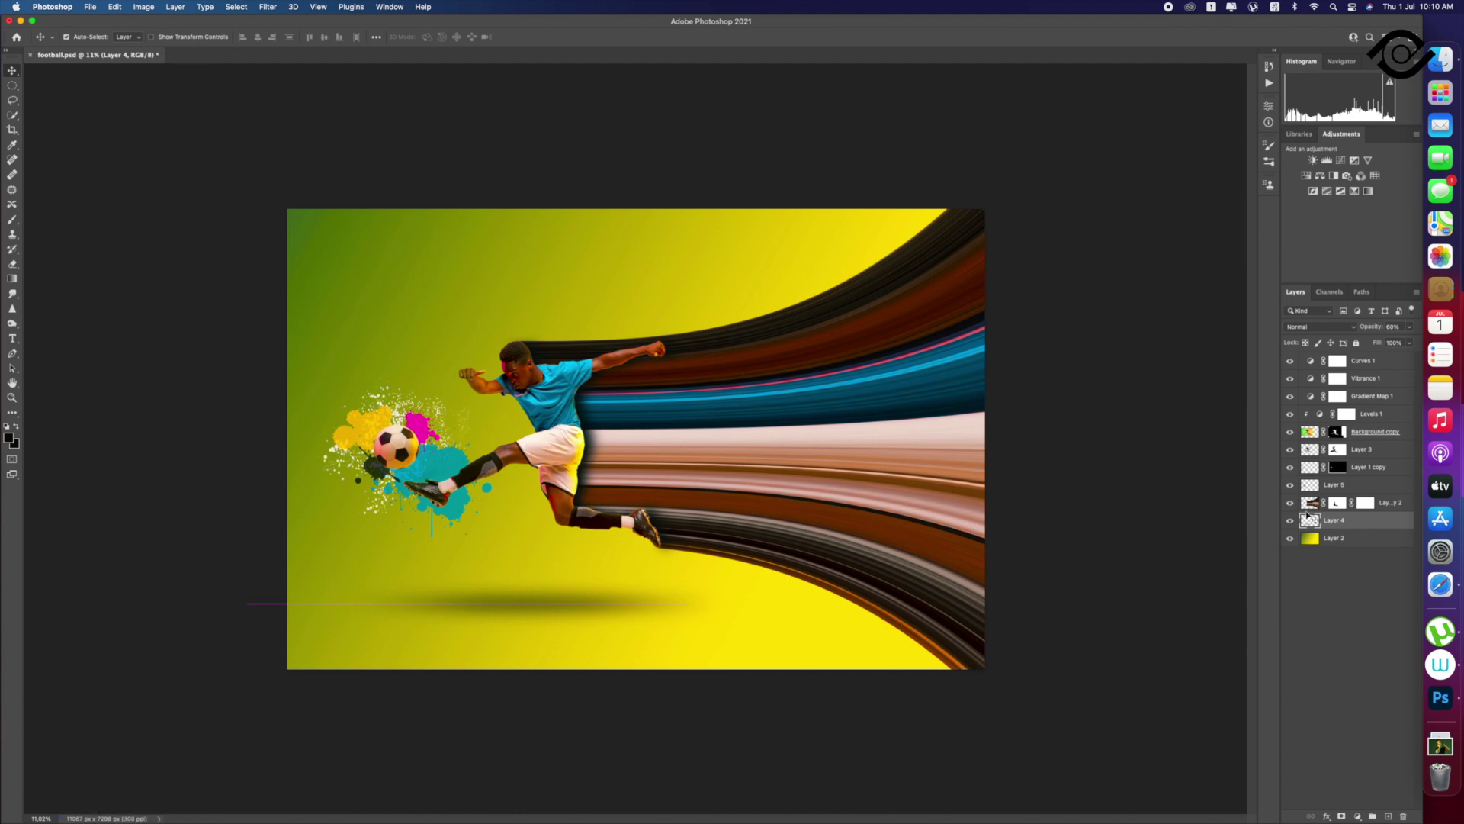